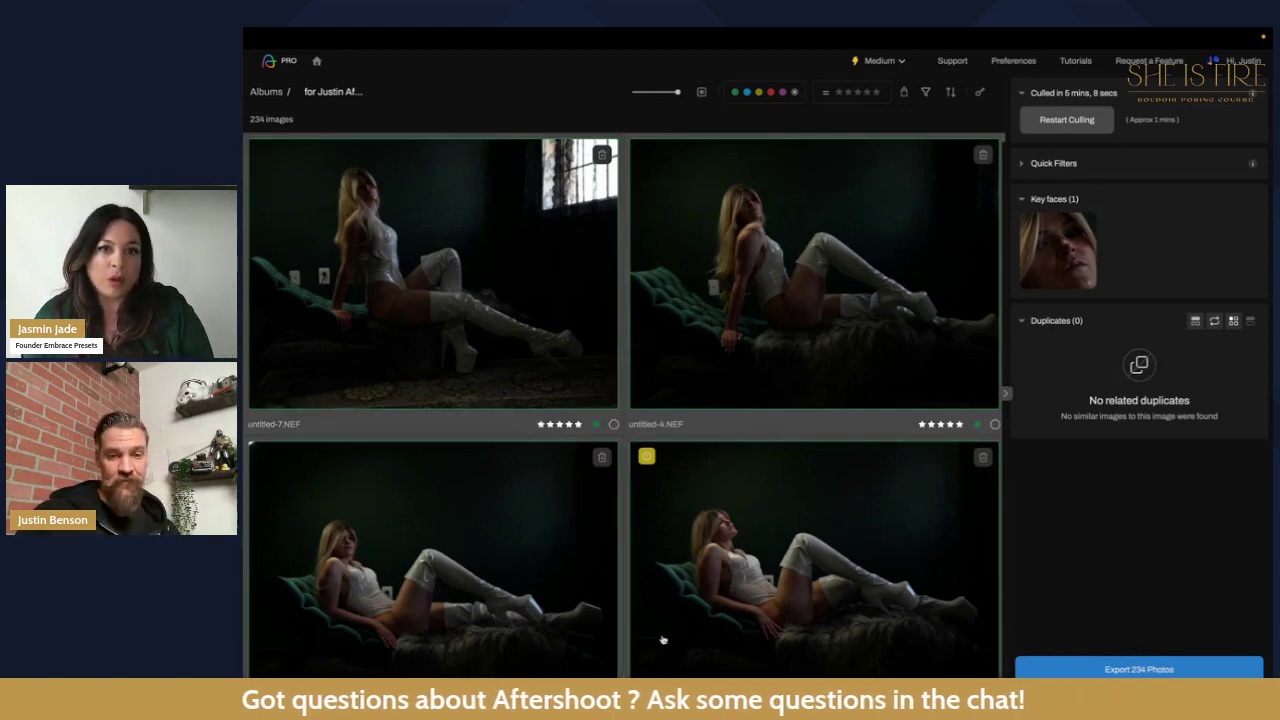
Step: Try to import the 234 culled photos into Lightroom Classic
scroll(625, 386, "down", 1)
mouse_move(612, 662)
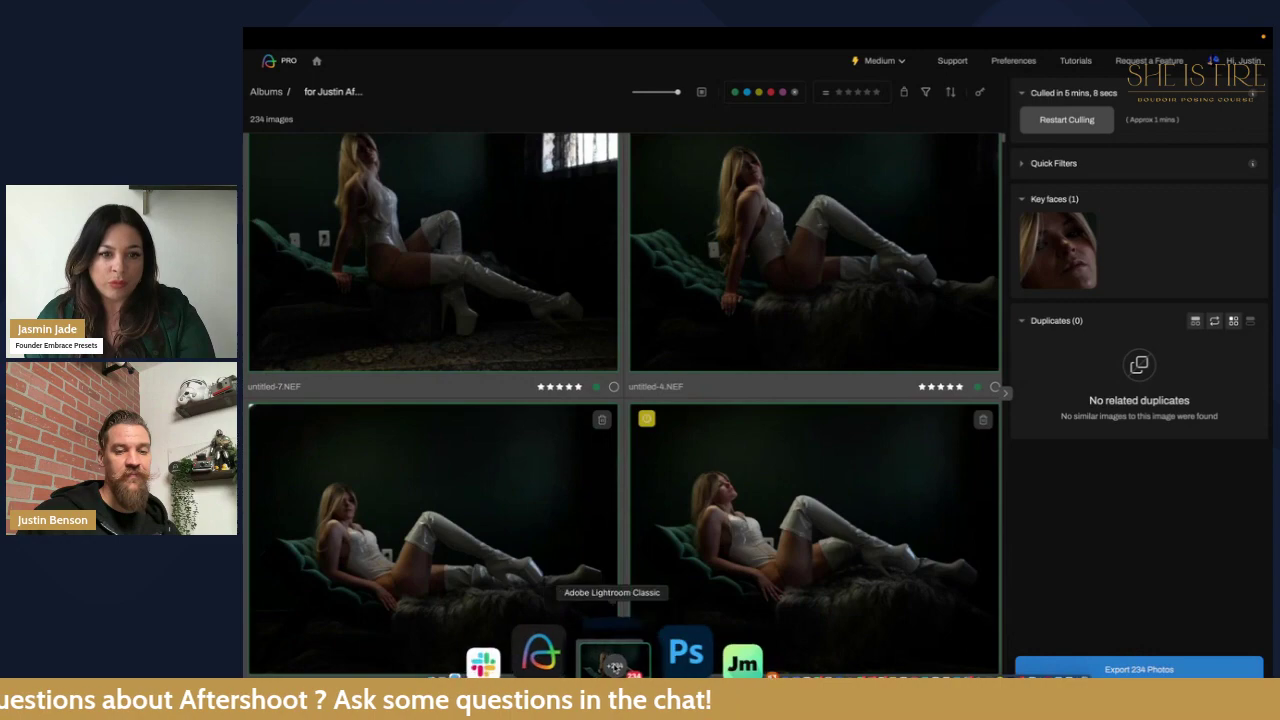
left_click(613, 660)
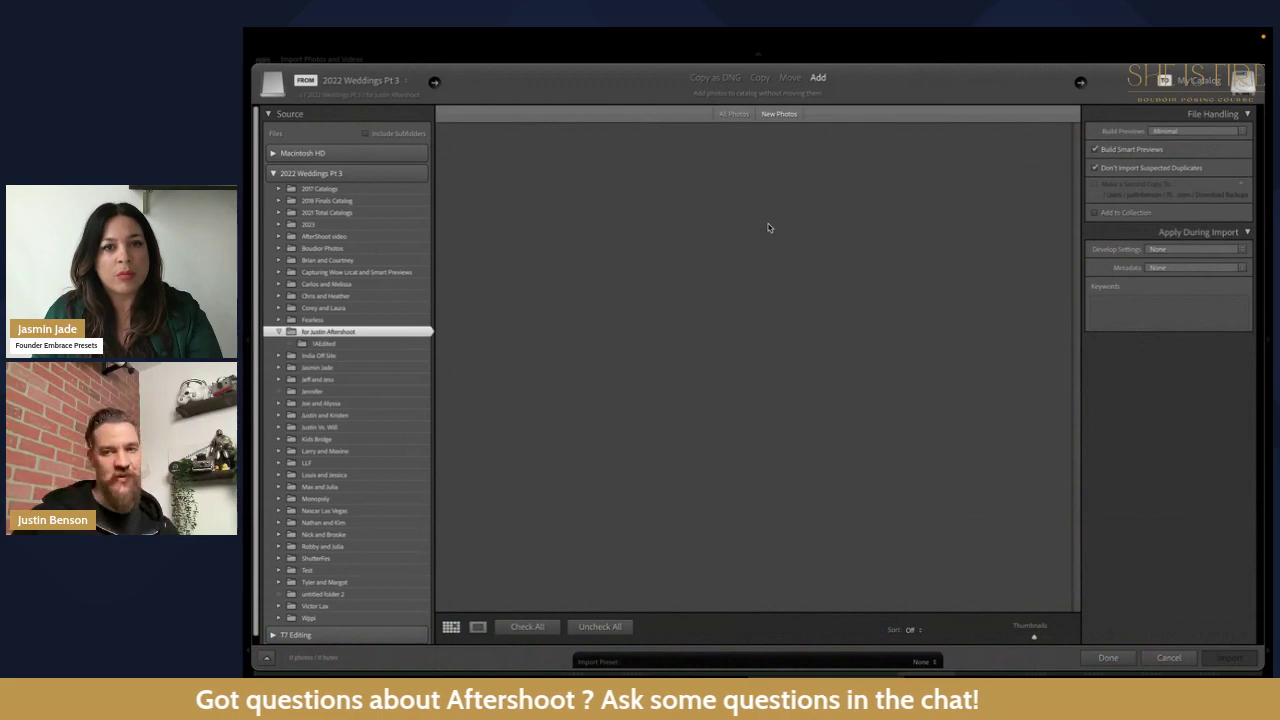
left_click(1168, 657)
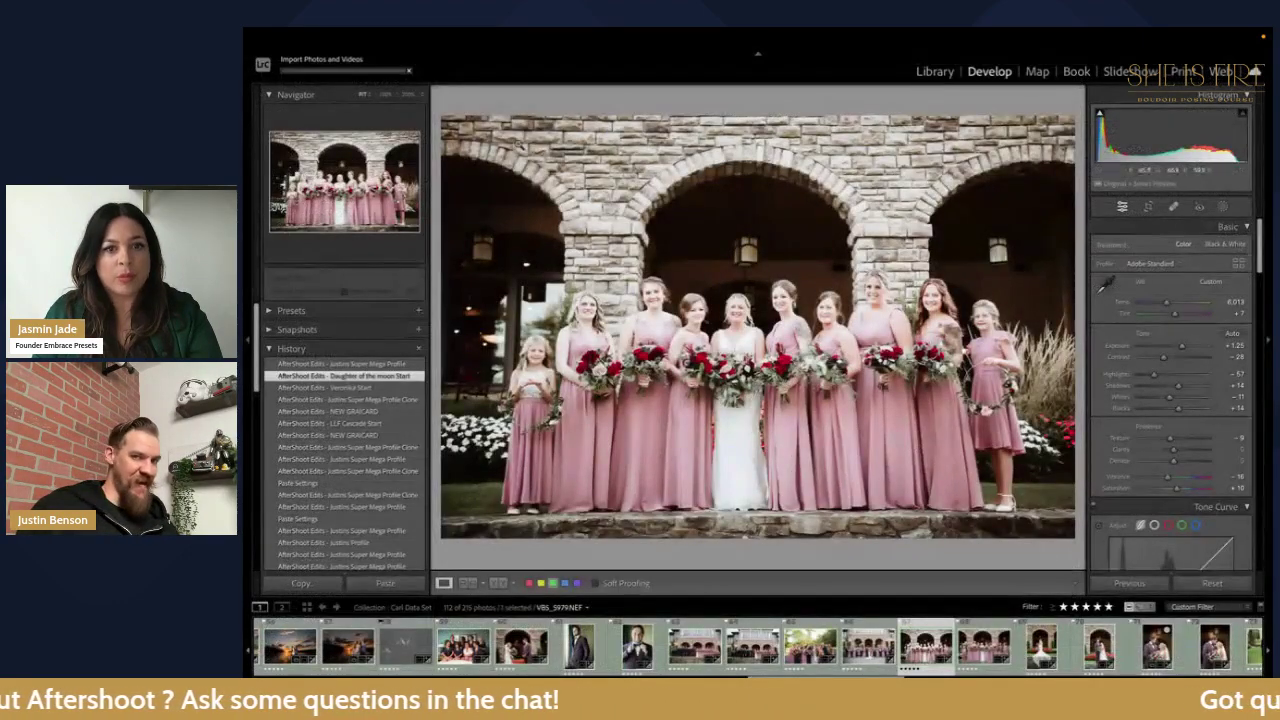
Step: Quit Lightroom Classic so its catalog is closed, and return to Aftershoot
left_click(290, 38)
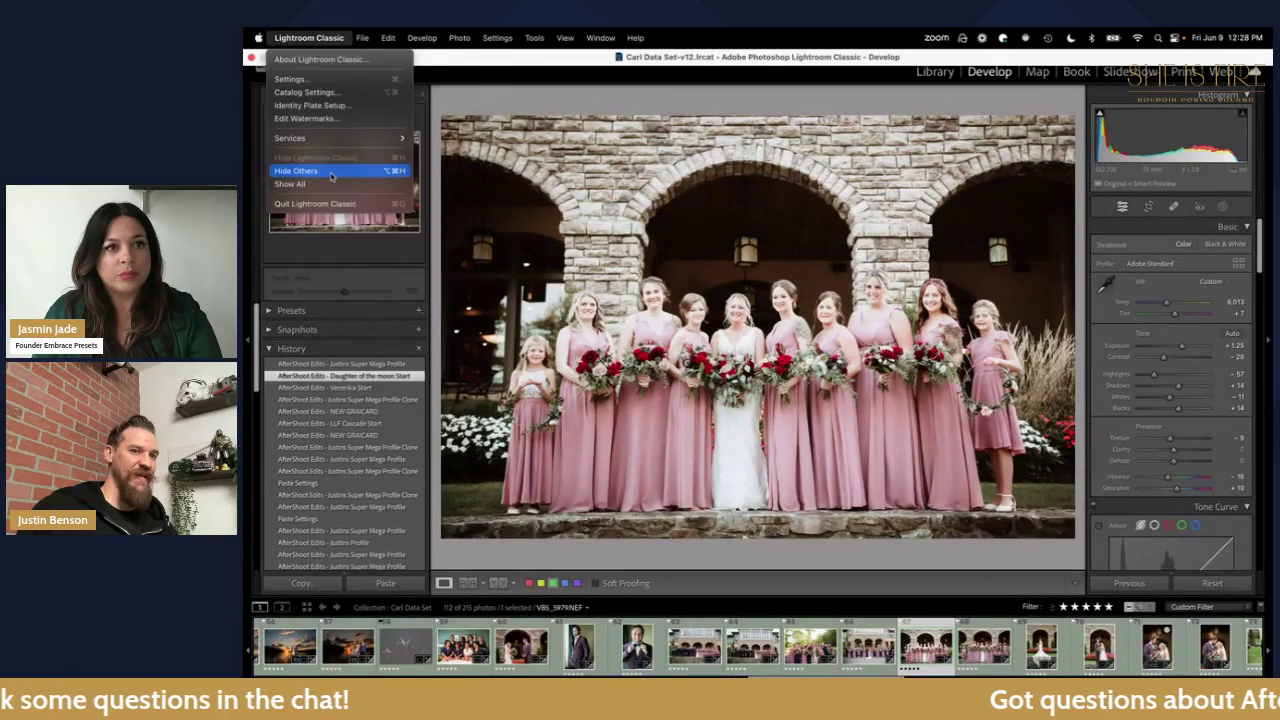
left_click(517, 198)
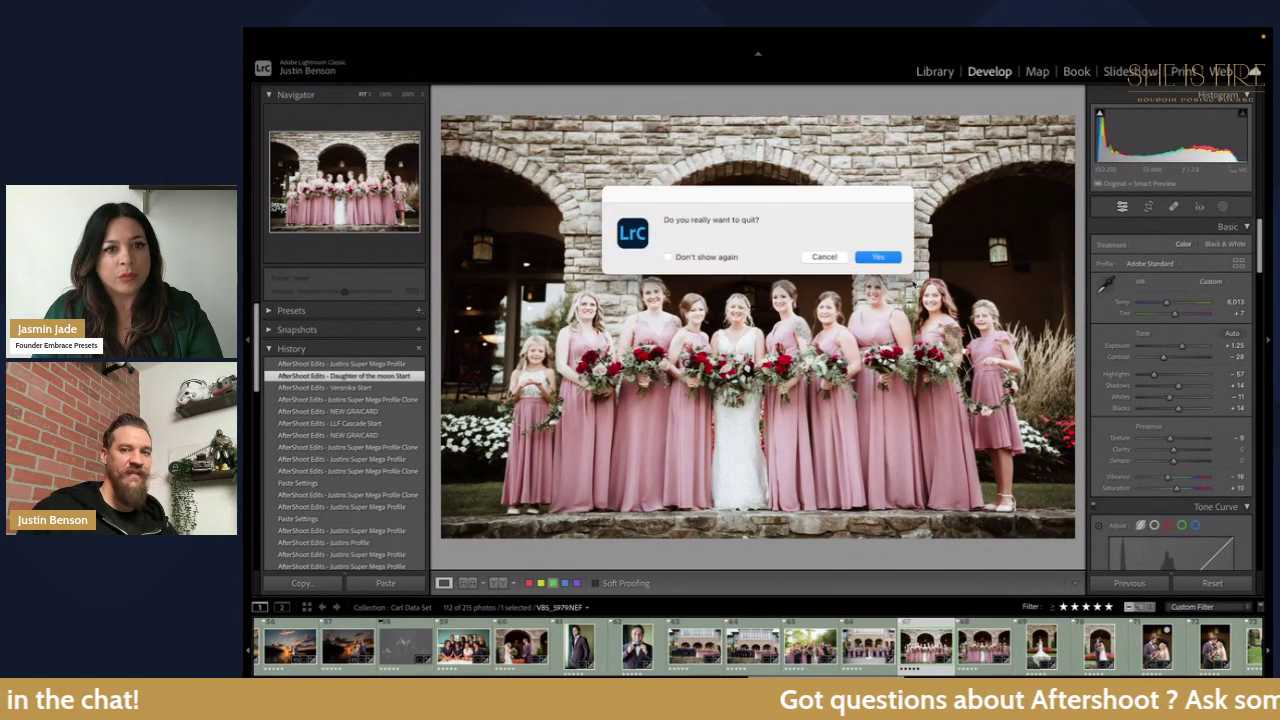
left_click(880, 258)
left_click(816, 293)
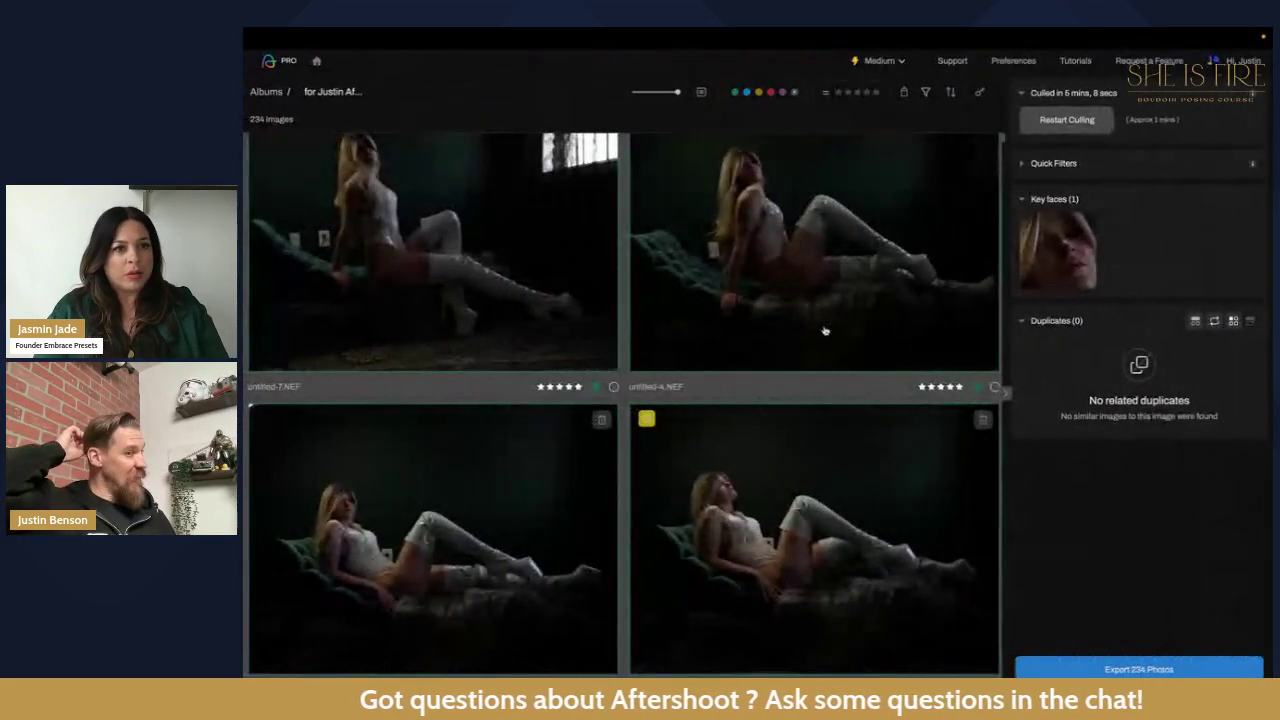
Step: Return to the albums overview and start editing the album dated Jun 9, 2023
scroll(805, 386, "up", 1)
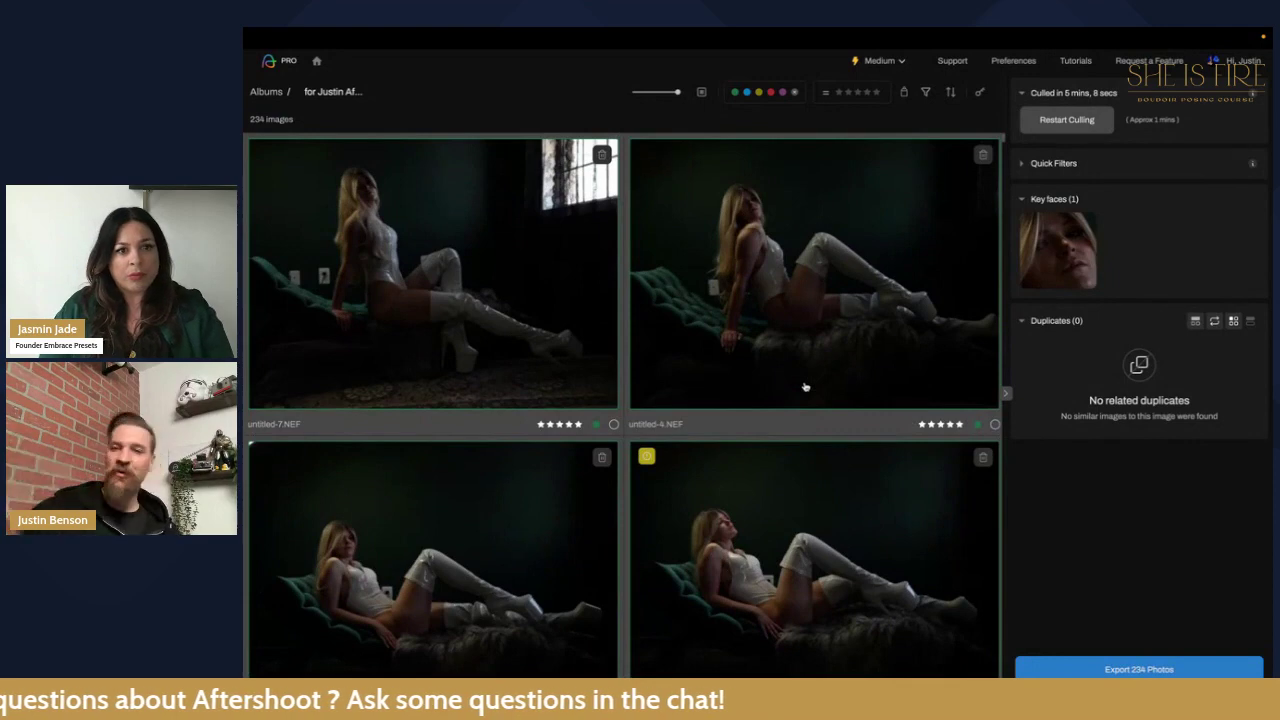
left_click(268, 91)
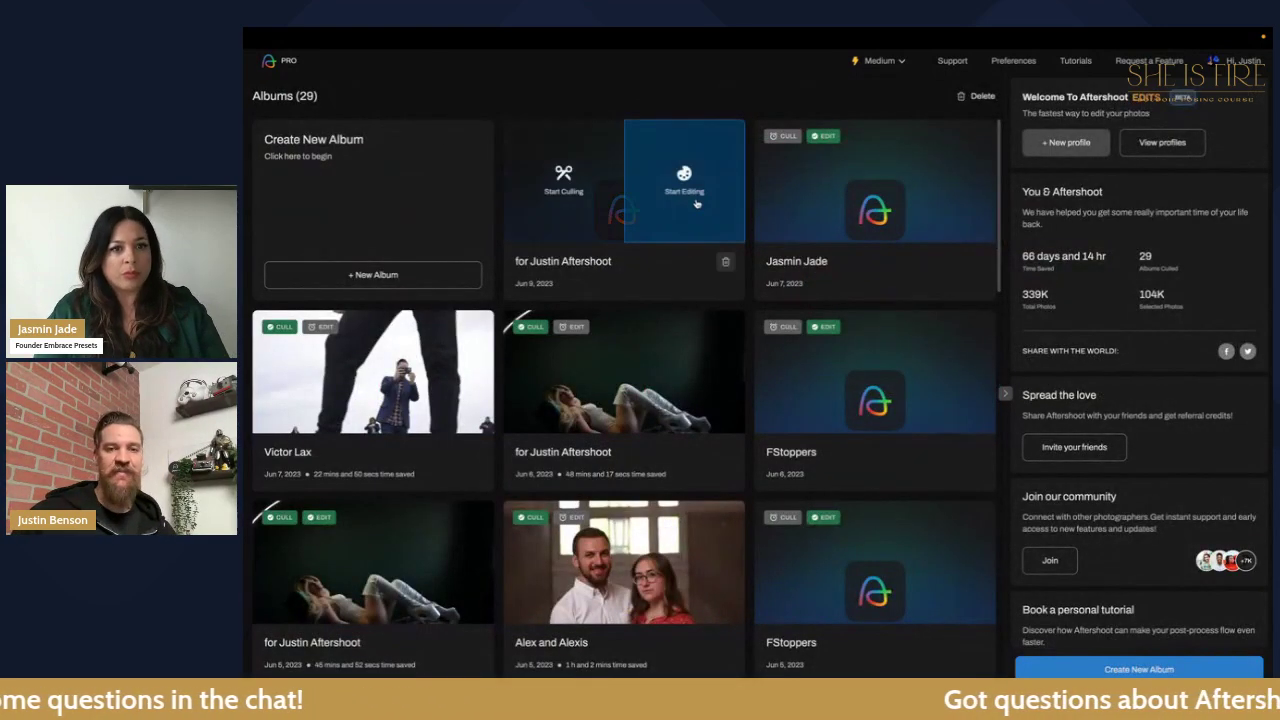
left_click(697, 203)
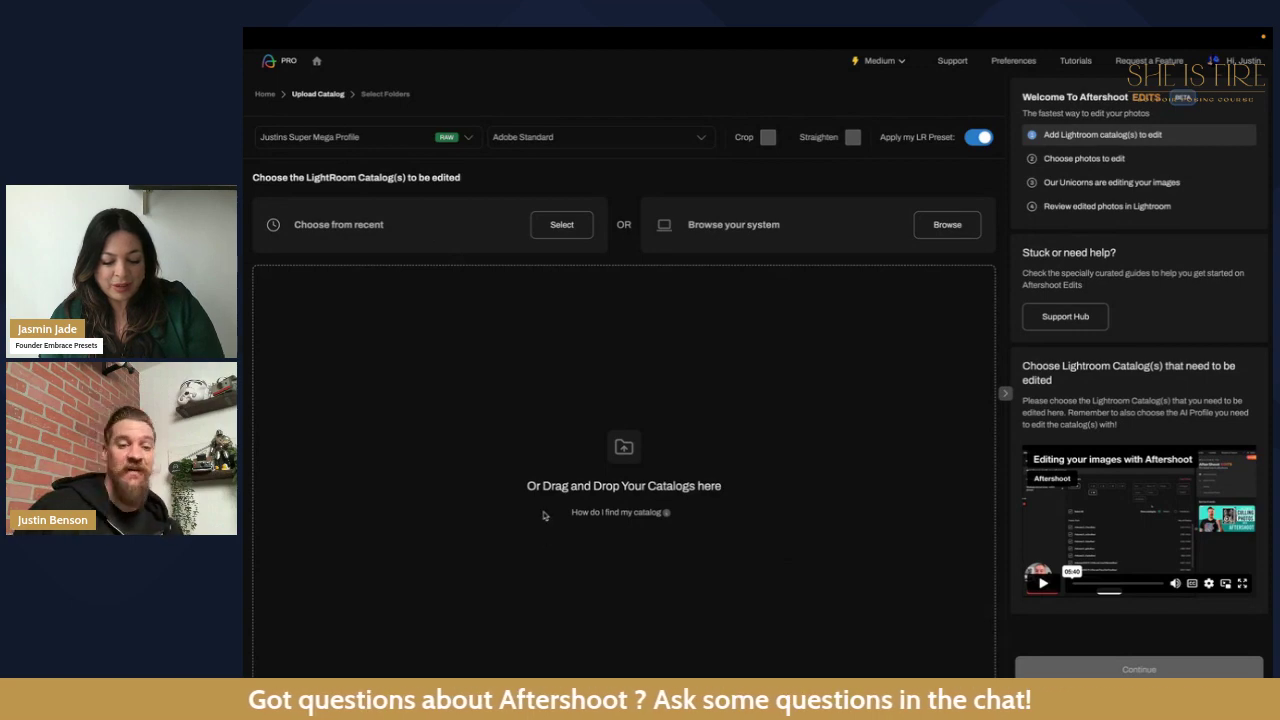
Step: Add the recent Lightroom catalog Carl Data Set-v12.lrcat as the catalog to edit
left_click(561, 224)
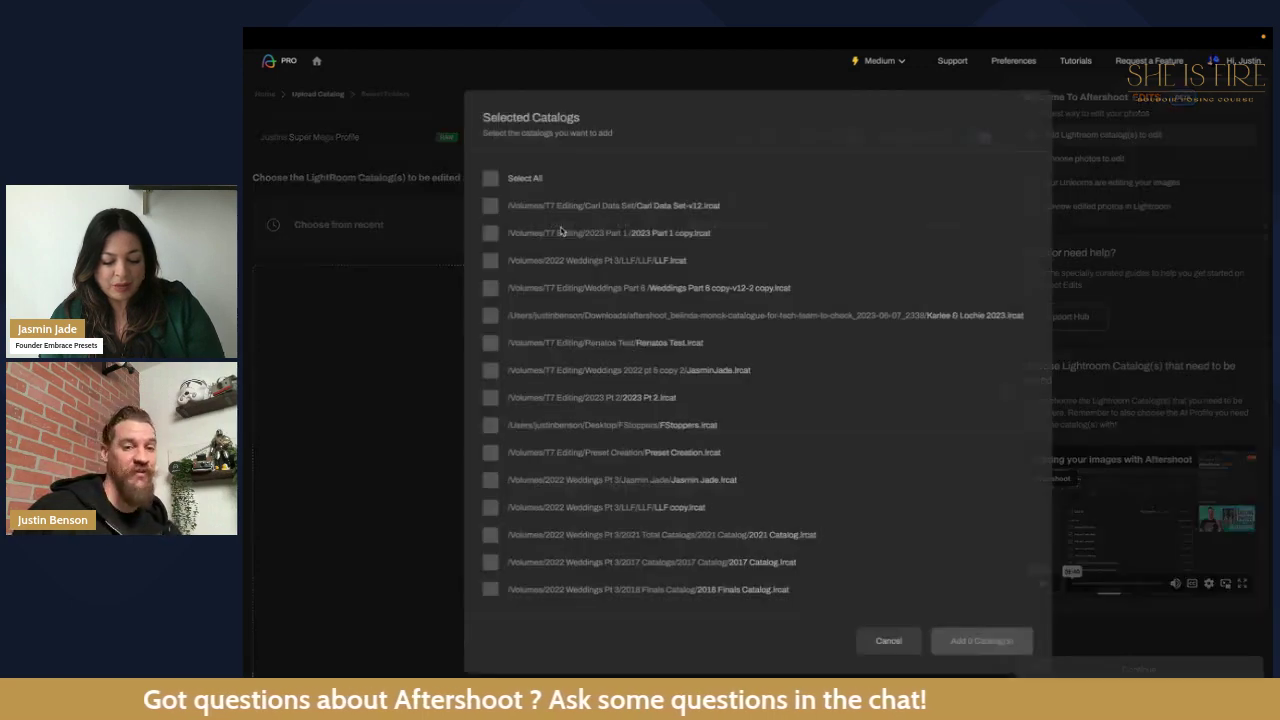
left_click(490, 205)
left_click(981, 640)
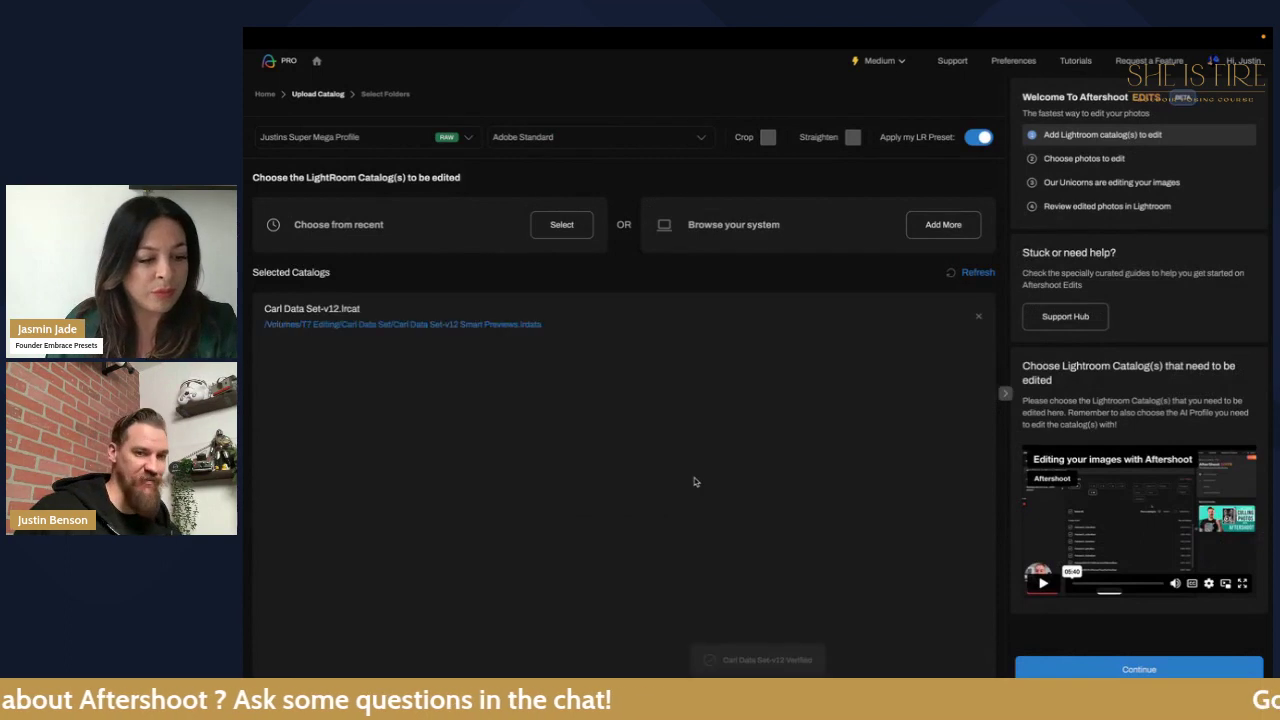
Step: Set the AI profile for the edit to Veronika Start
left_click(403, 139)
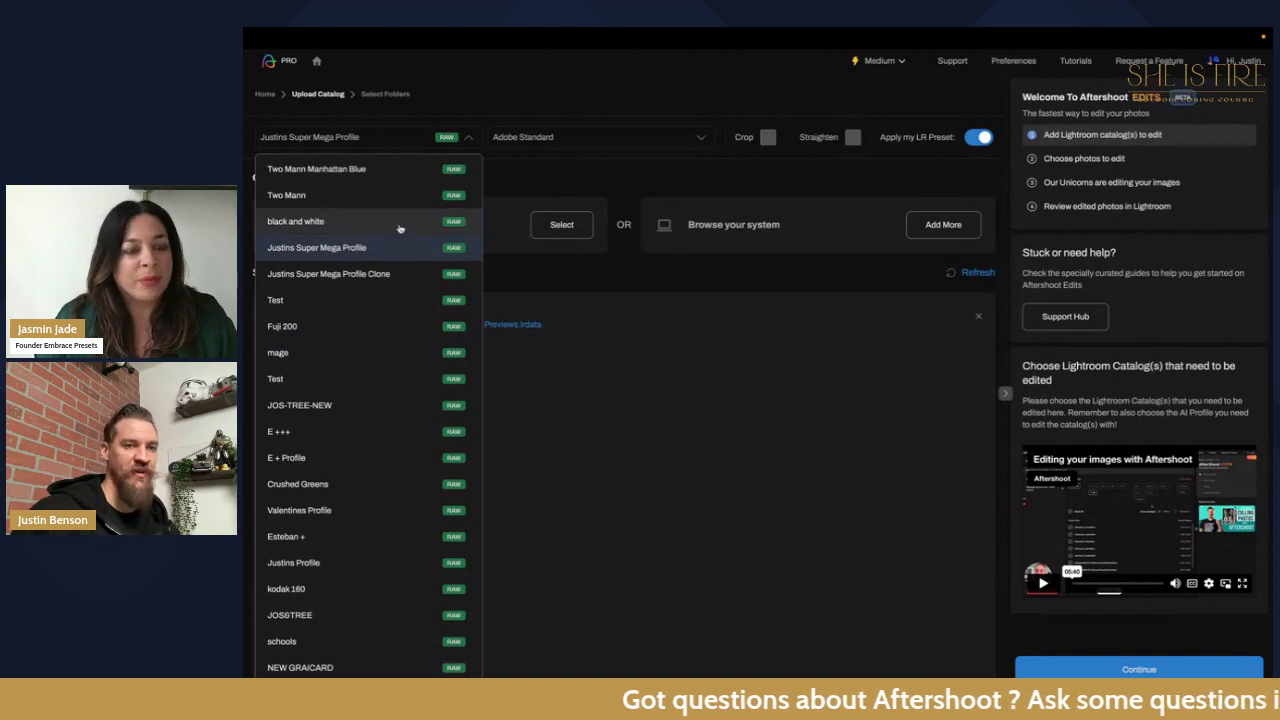
scroll(400, 235, "up", 3)
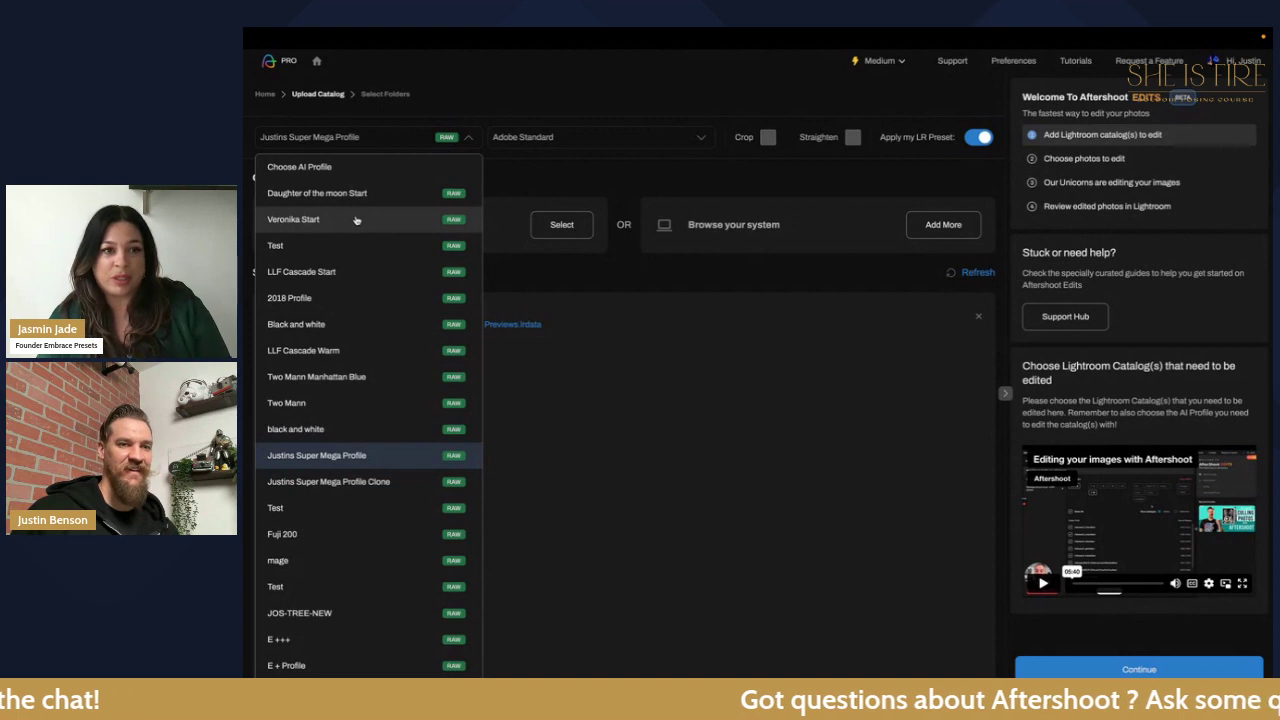
left_click(356, 220)
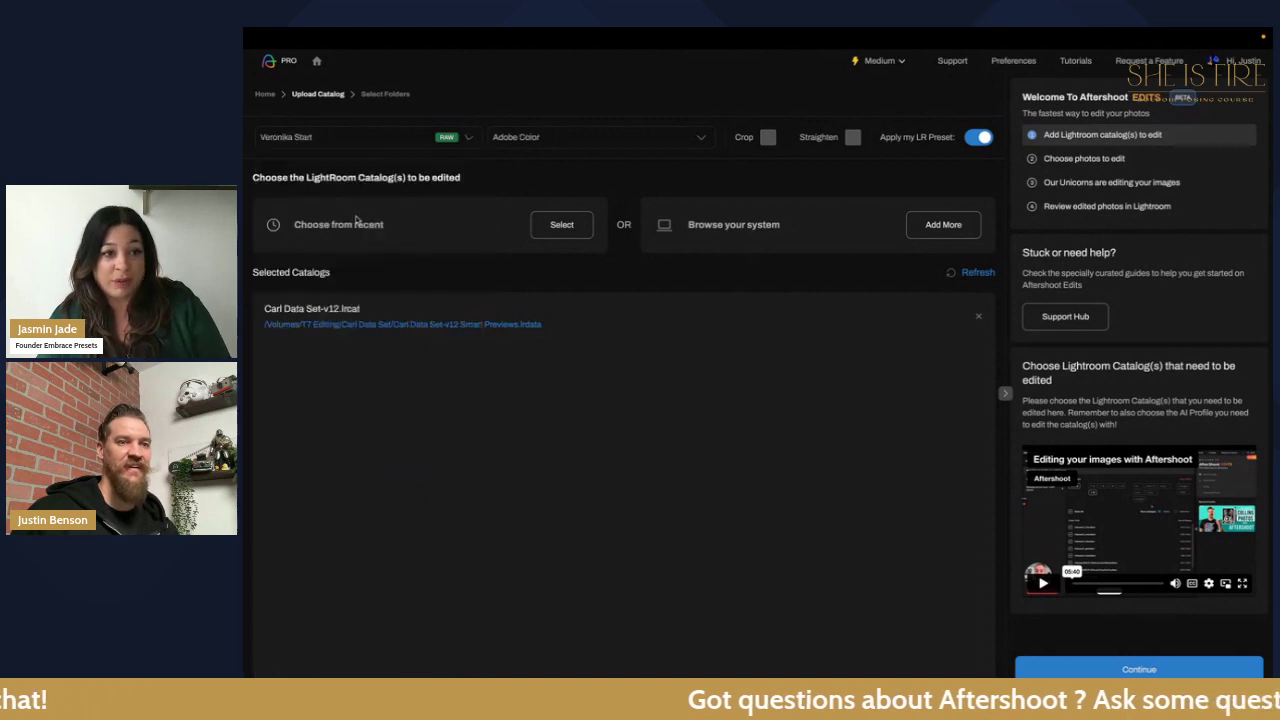
Step: Compare the Adobe Color and Adobe Standard options and set the color profile to Adobe Standard
left_click(584, 138)
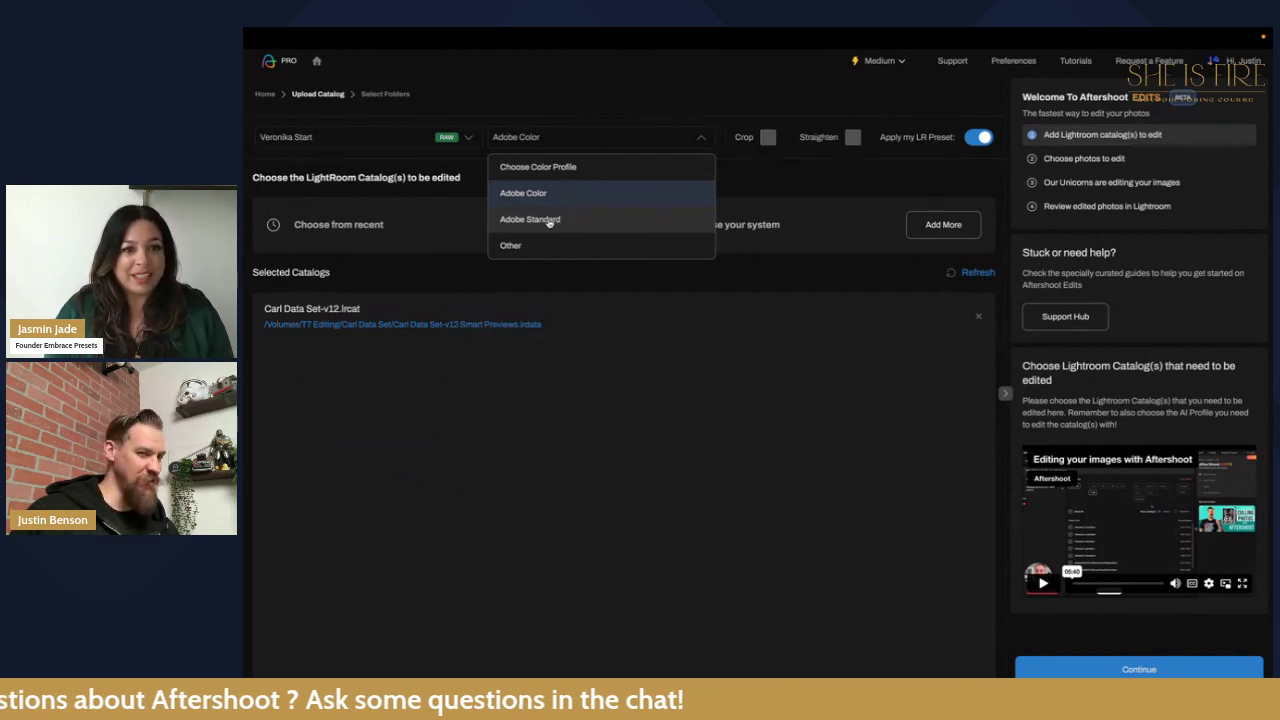
left_click(549, 221)
left_click(611, 140)
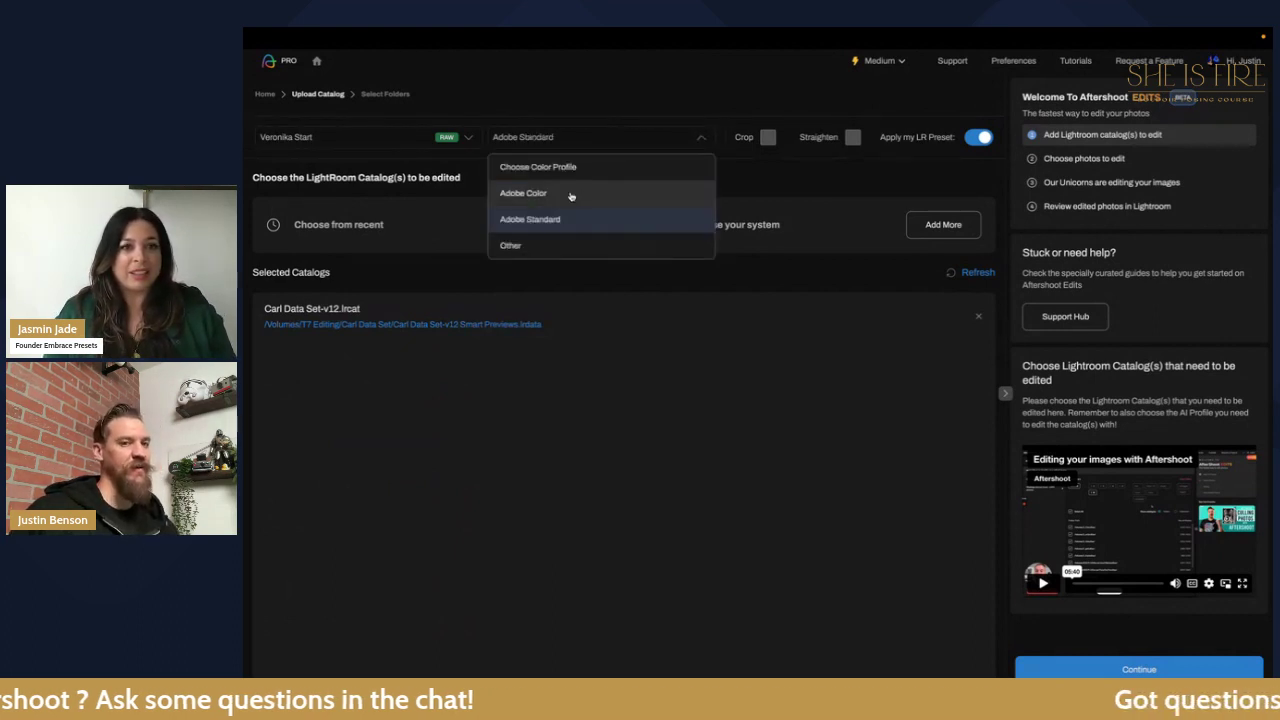
left_click(571, 196)
left_click(583, 140)
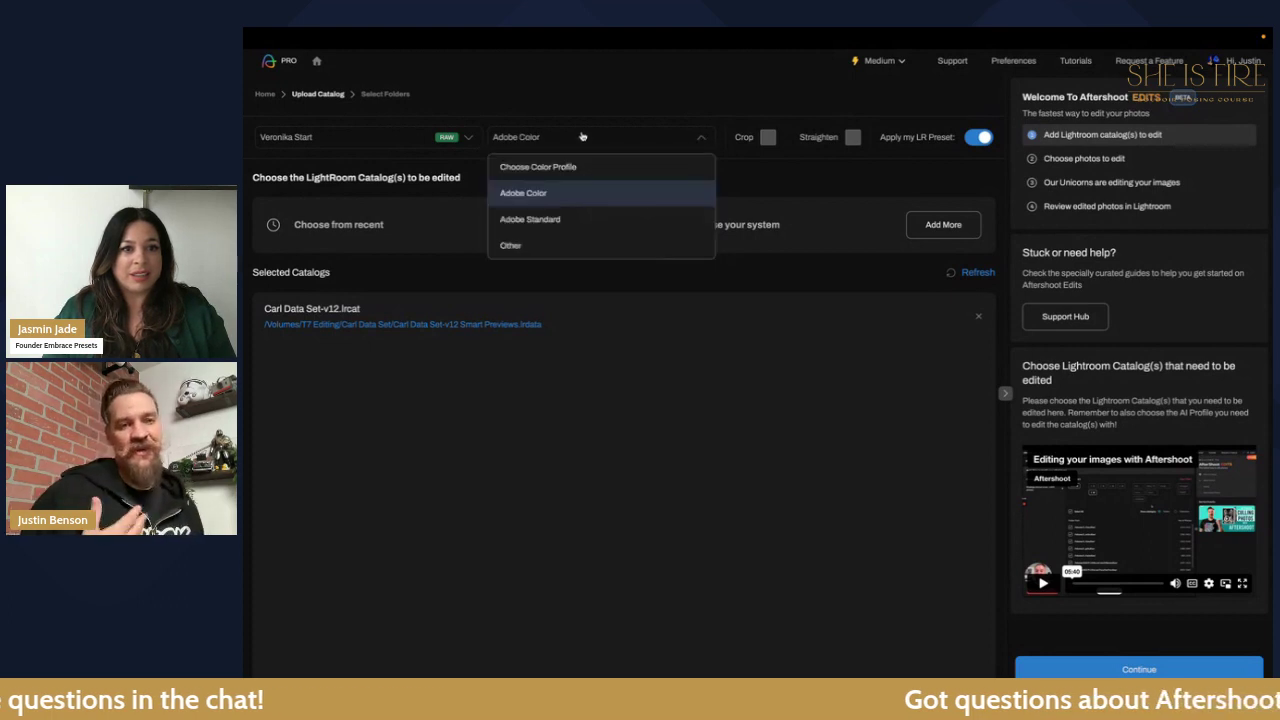
left_click(560, 224)
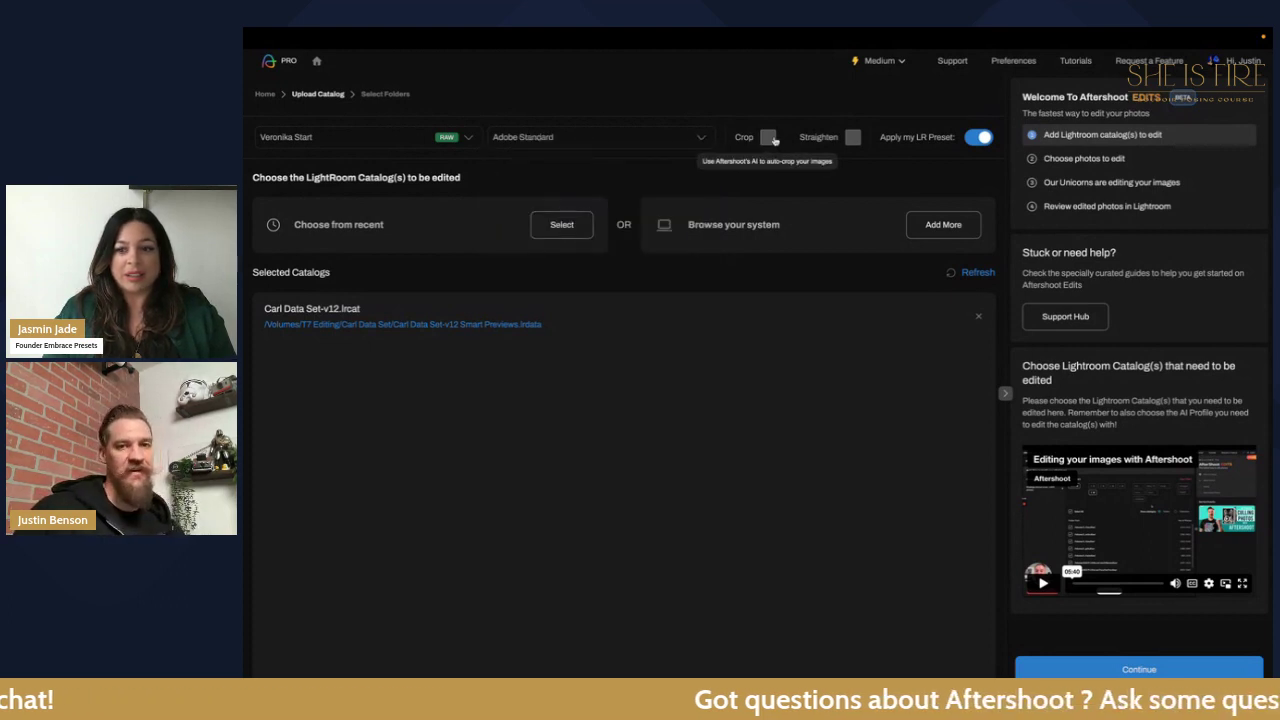
left_click(669, 139)
left_click(669, 139)
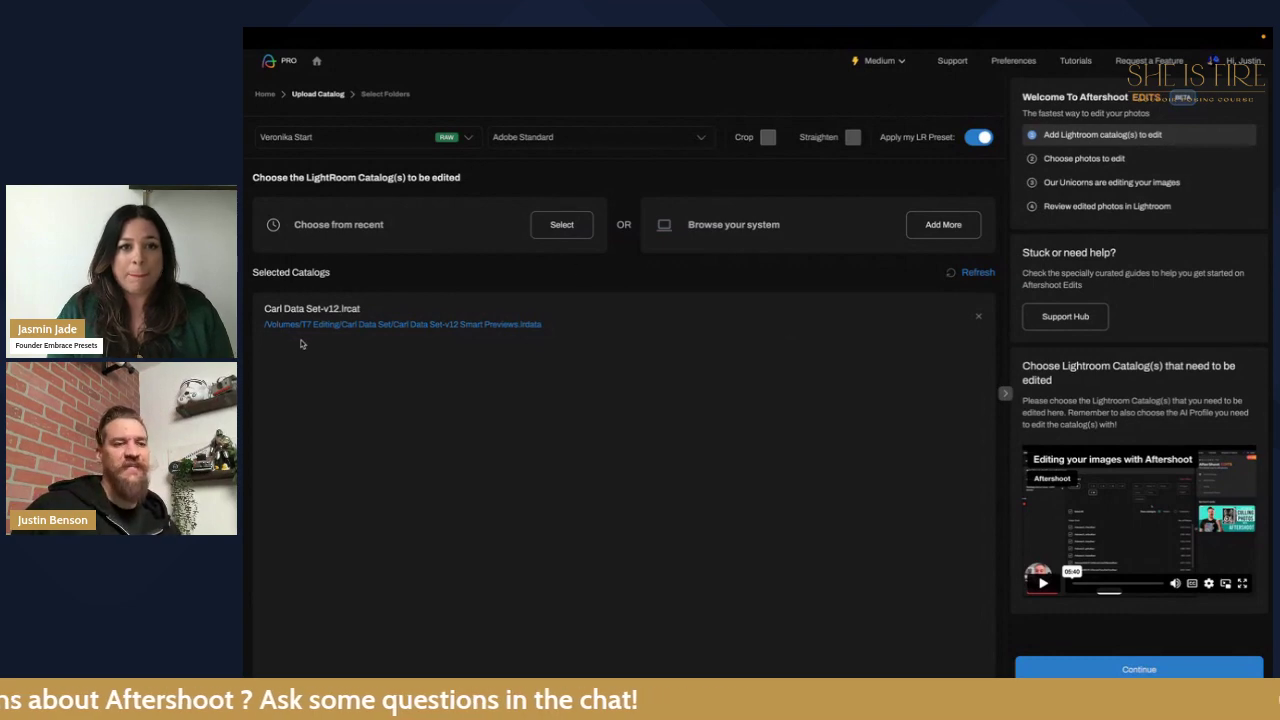
Step: Look over the recent catalogs without adding another, and continue to the folder selection with Carl Data Set-v12
left_click(545, 228)
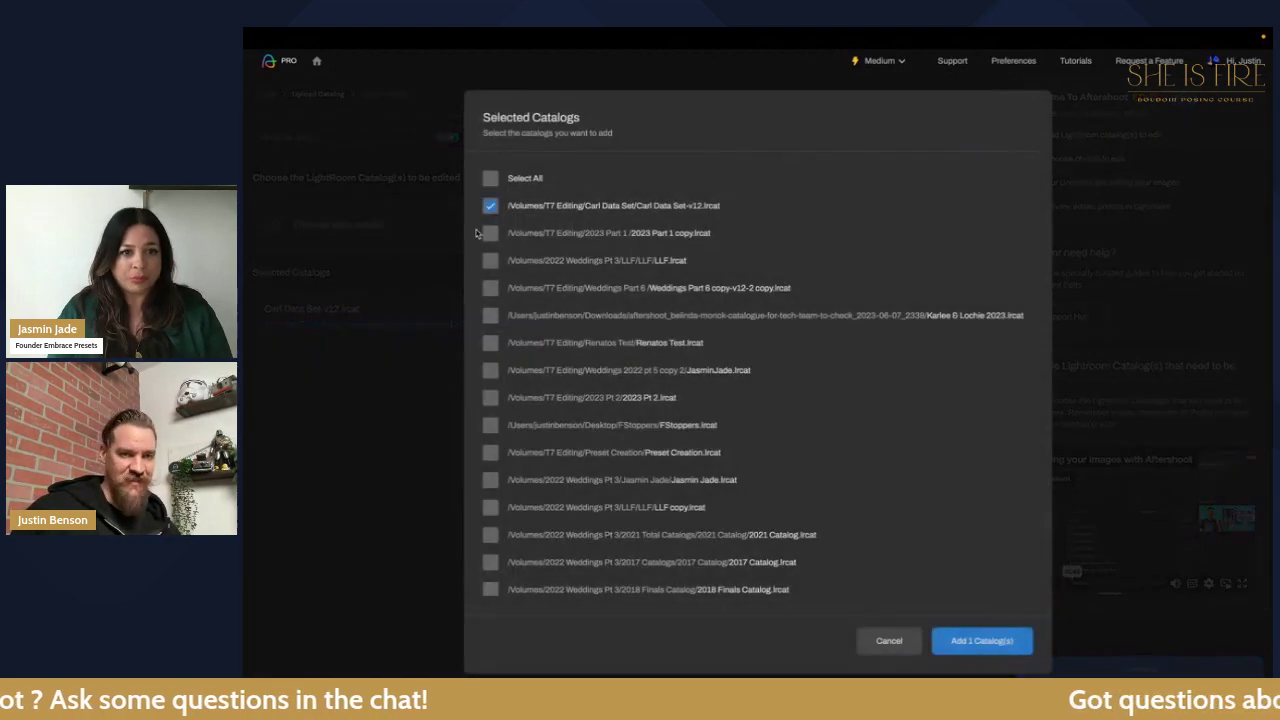
left_click(892, 642)
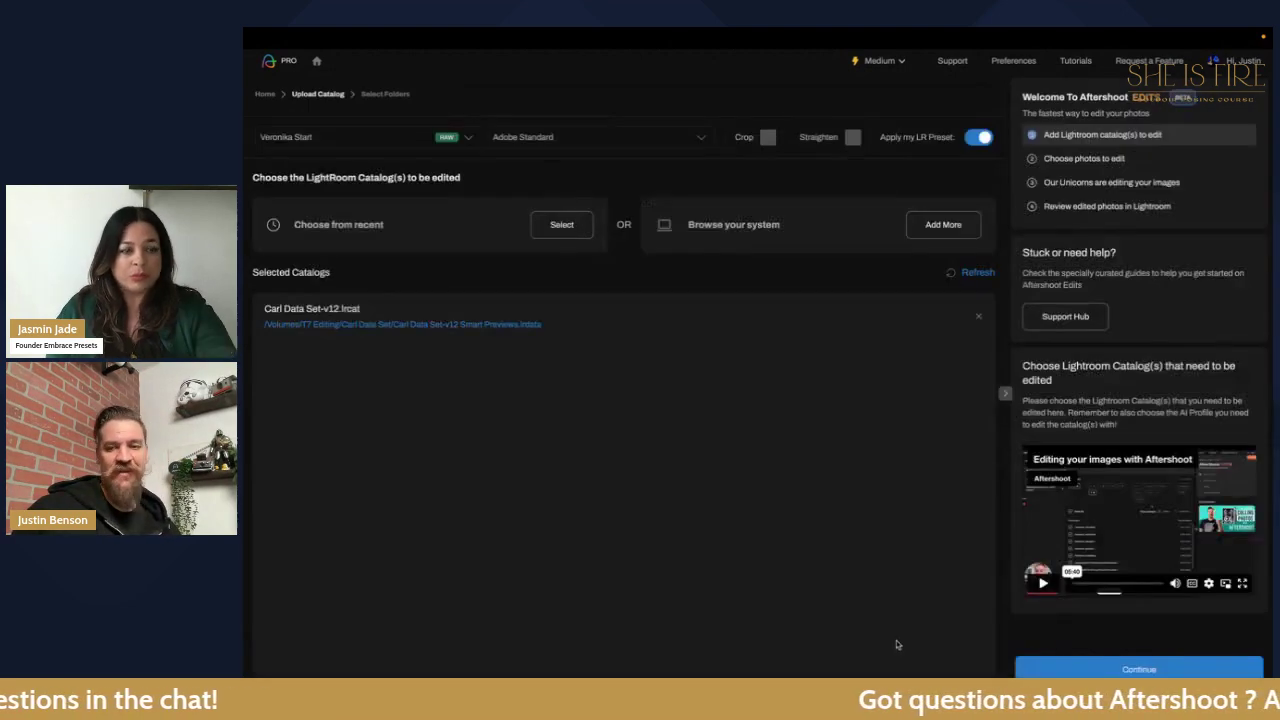
left_click(1139, 669)
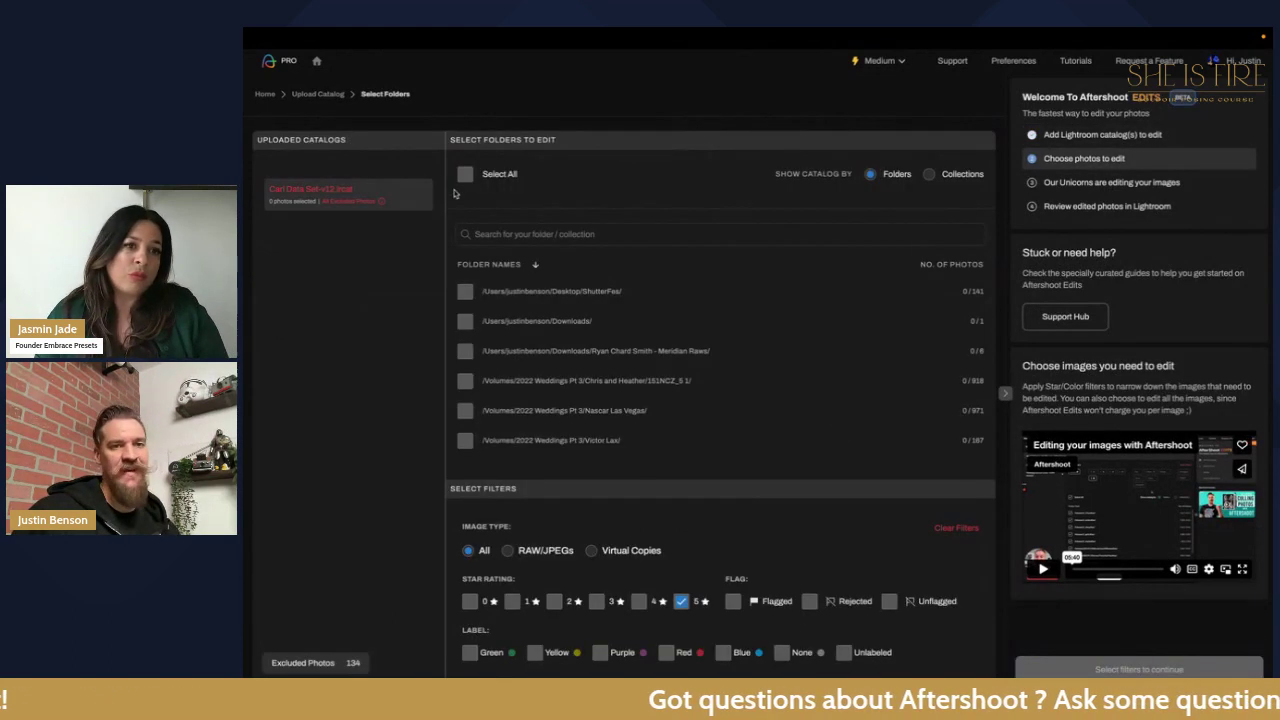
Step: Search the folders for "for", select the matching Aftershoot folder in 2022 Weddings Pt 3, and start editing its 5-star photos
scroll(624, 449, "down", 1)
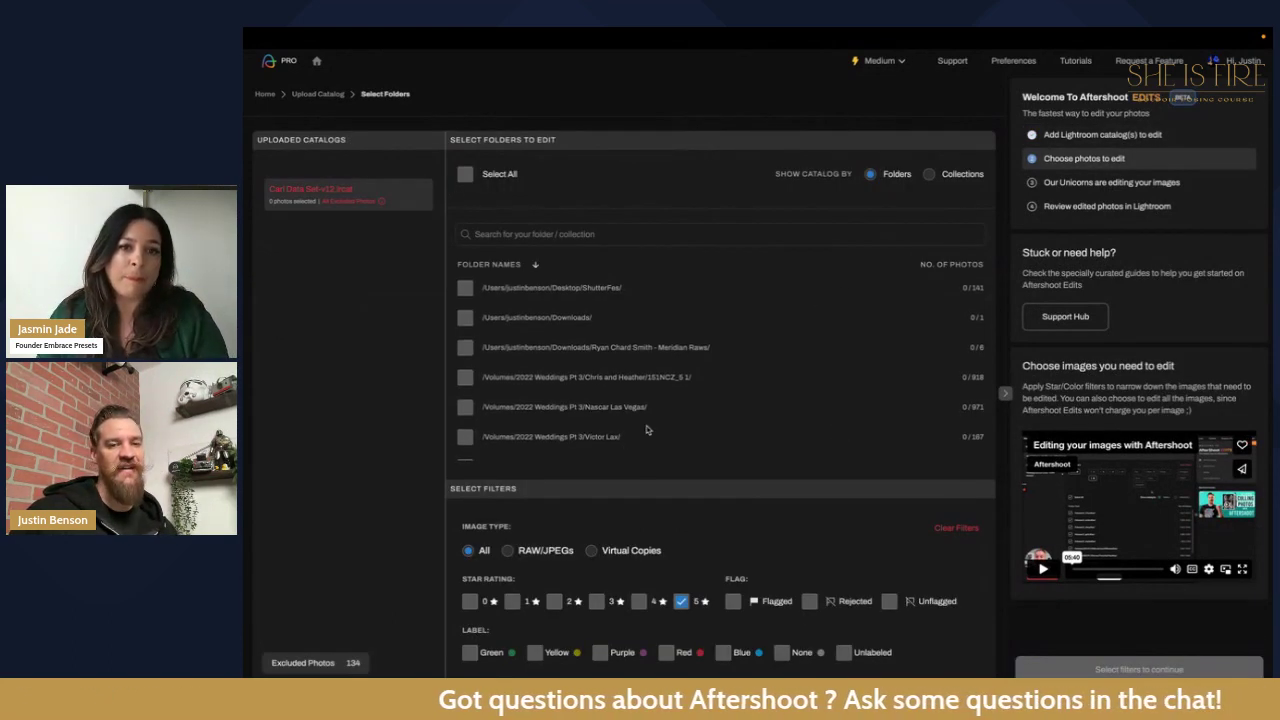
left_click(590, 233)
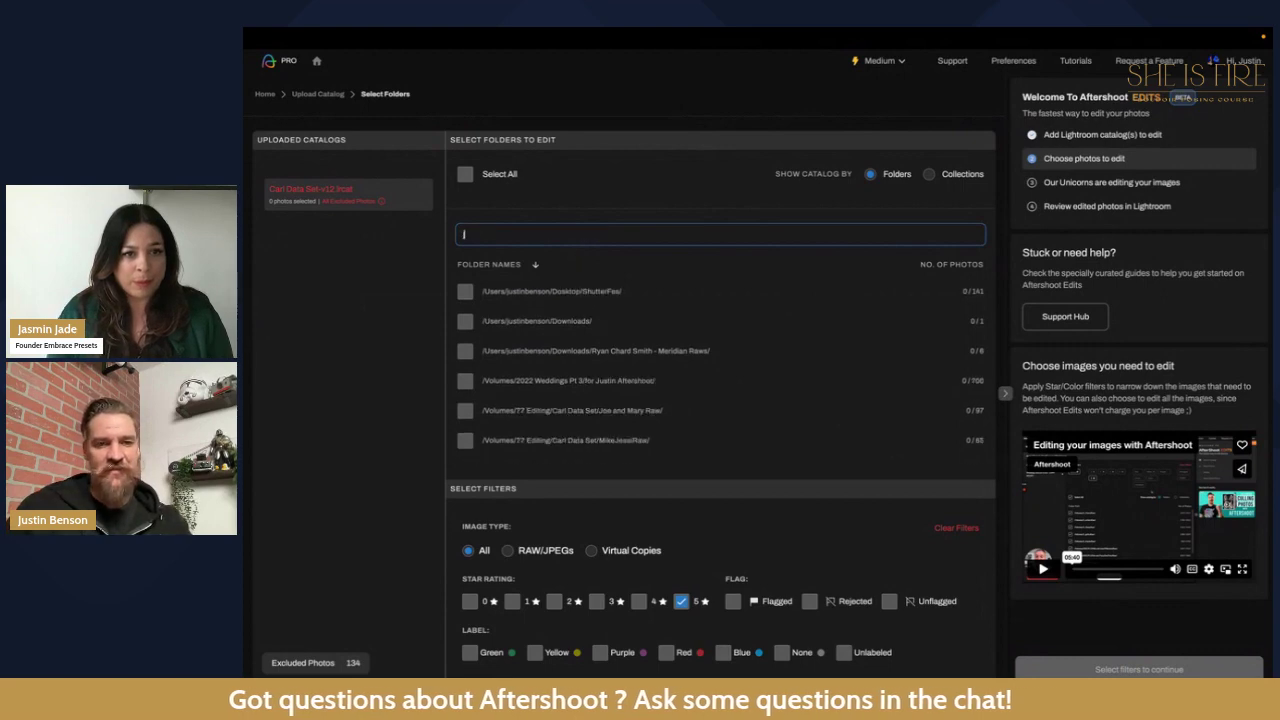
type("test")
key("BackSpace")
key("BackSpace")
key("BackSpace")
key("BackSpace")
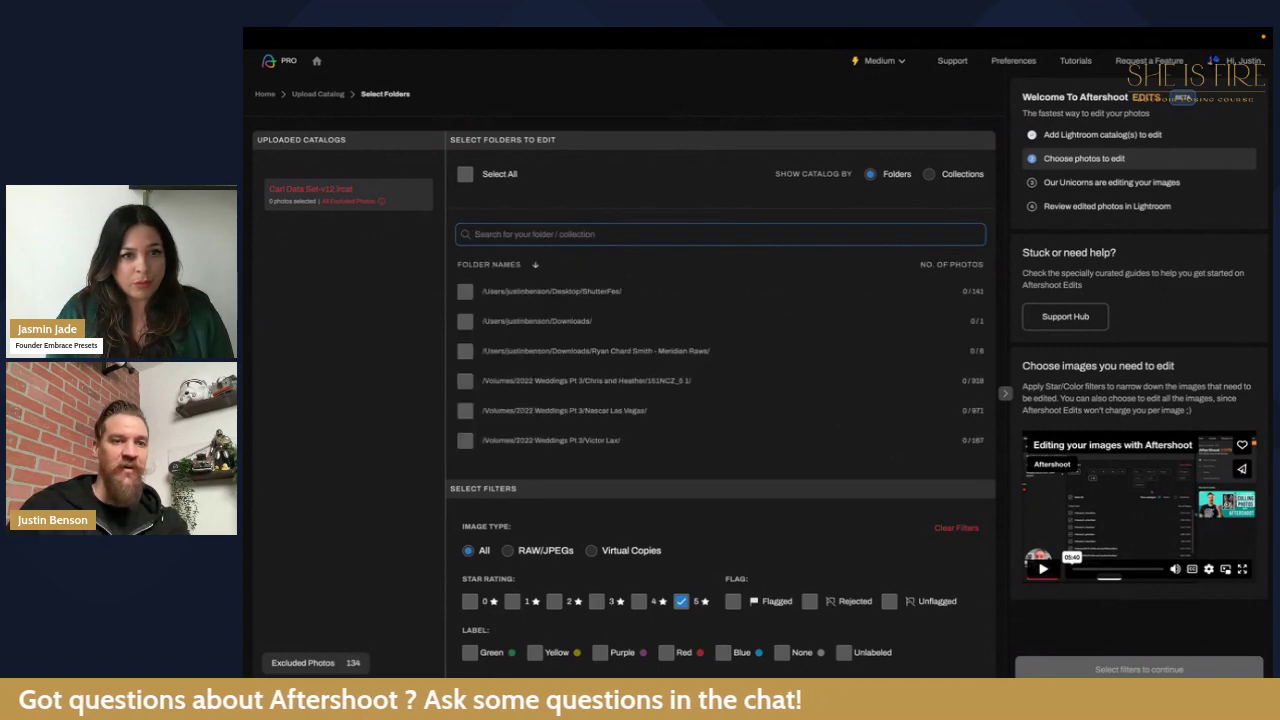
type("for")
left_click(465, 291)
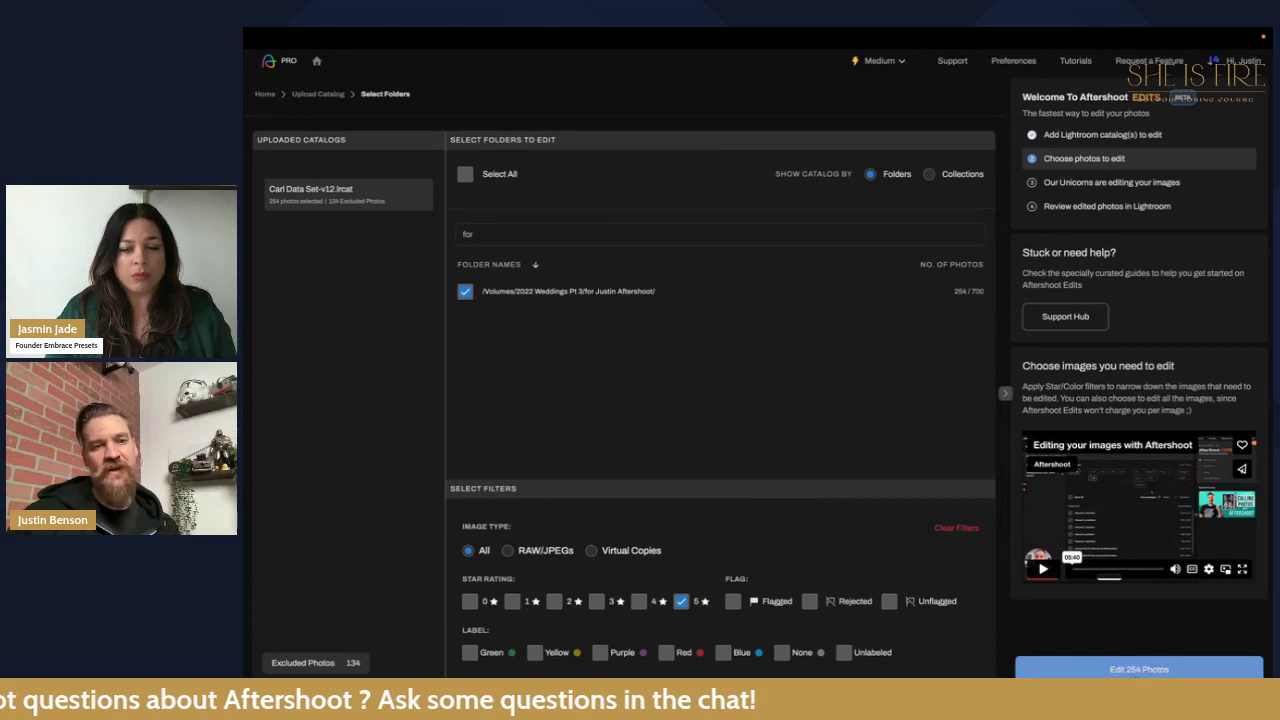
left_click(1132, 671)
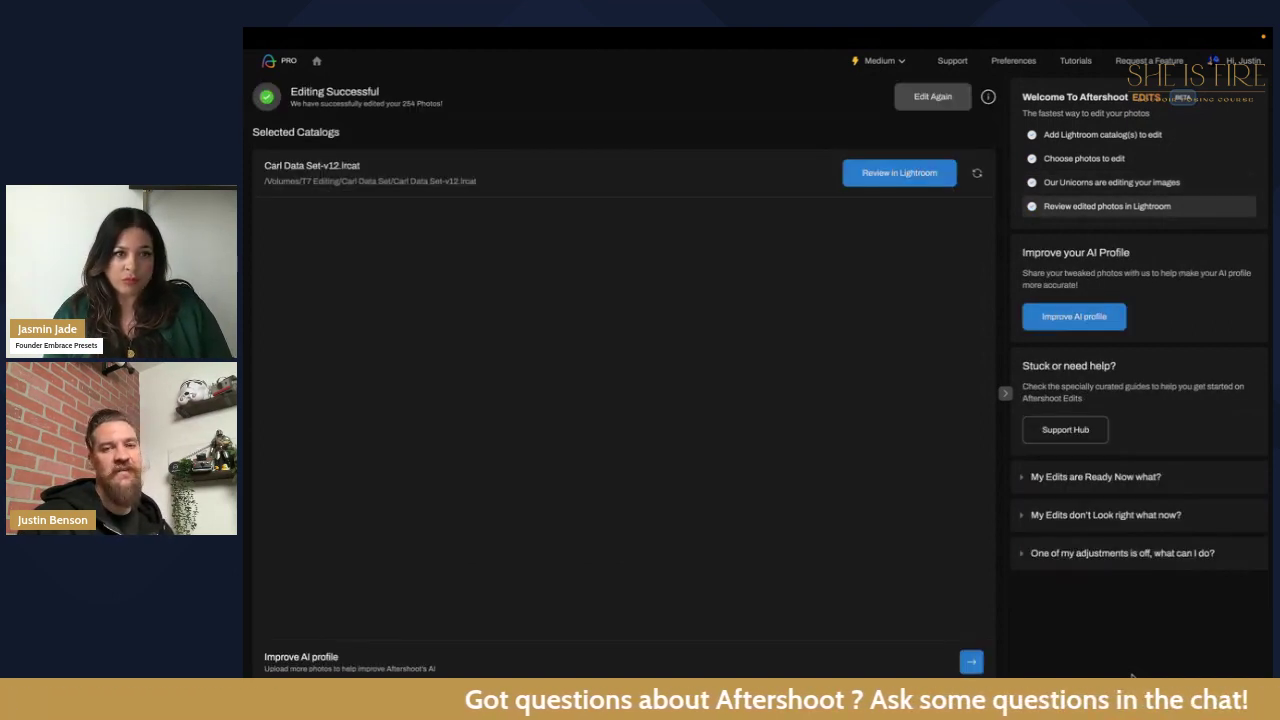
Step: Open the edited catalog in Lightroom for review and display the 700-photo collection
left_click(885, 173)
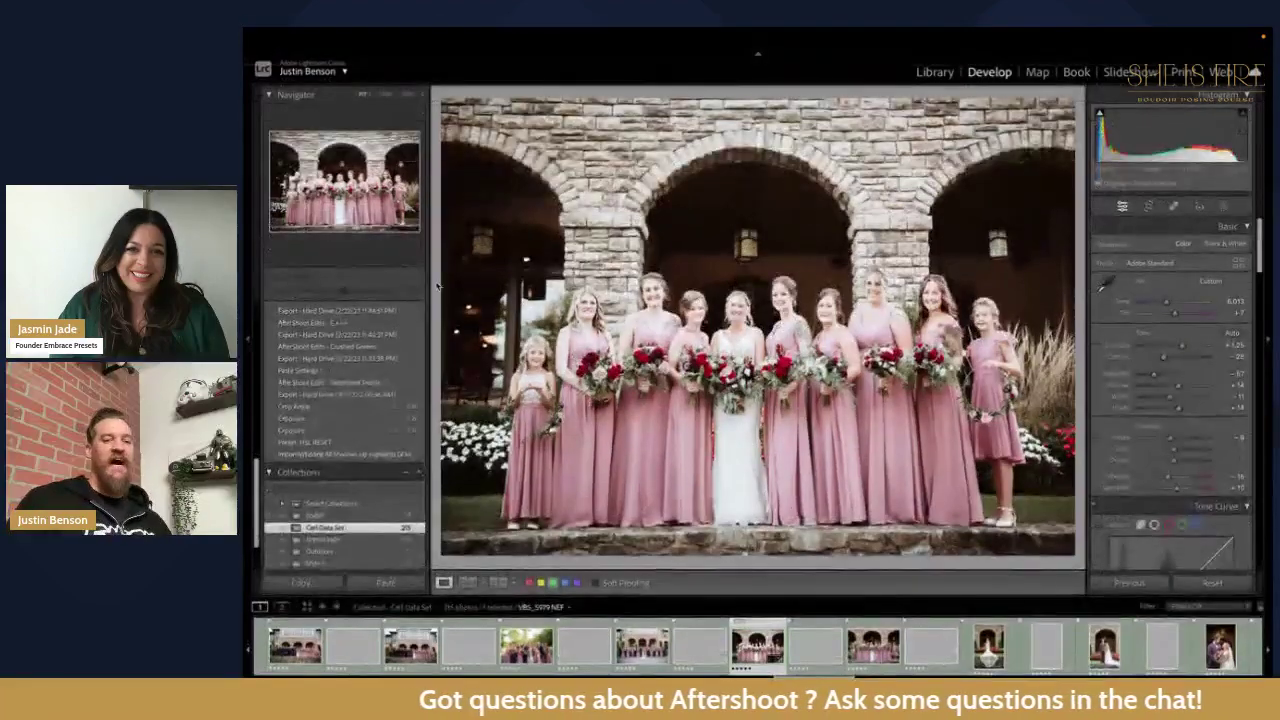
left_click(362, 542)
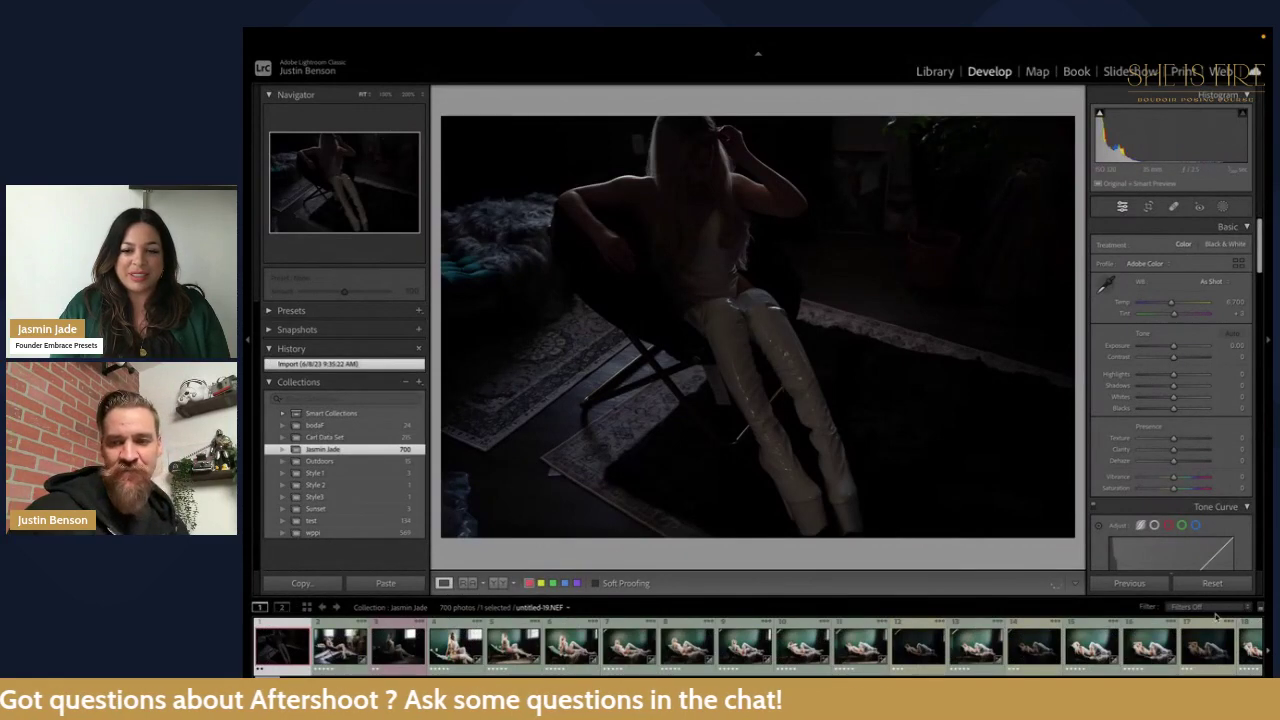
Step: Filter the collection to rated photos with five stars
left_click(1215, 609)
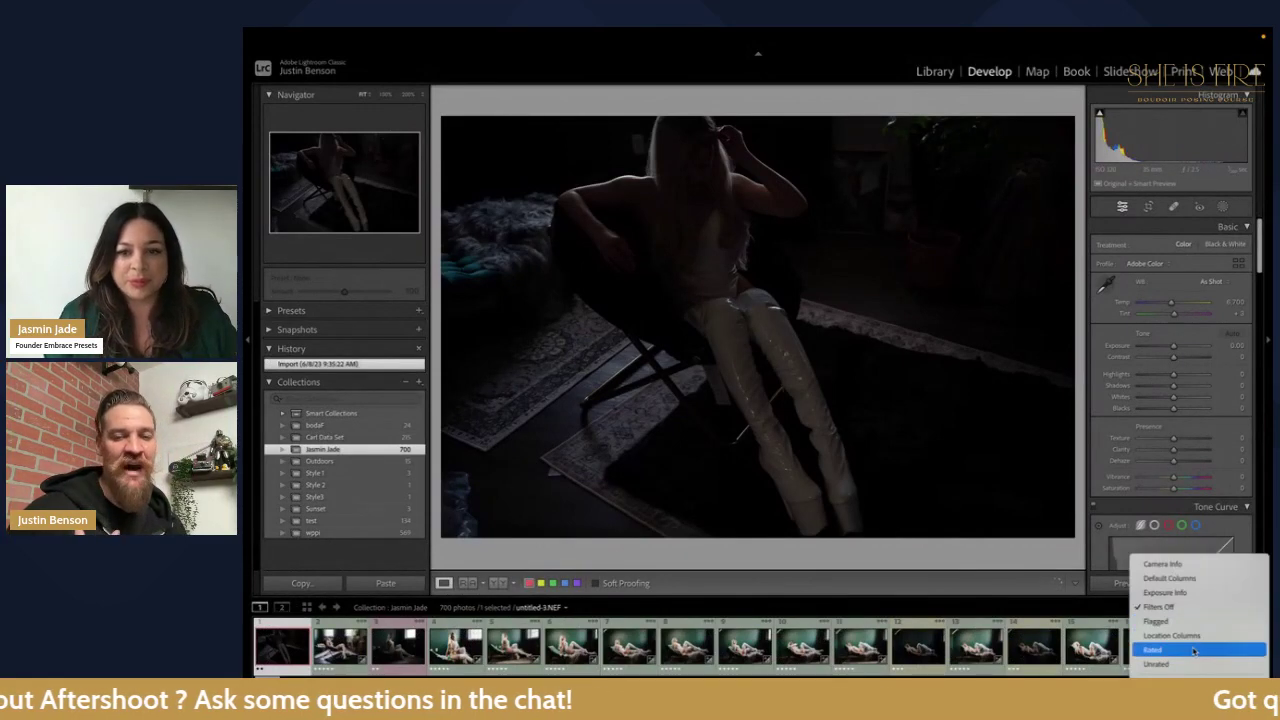
left_click(1193, 651)
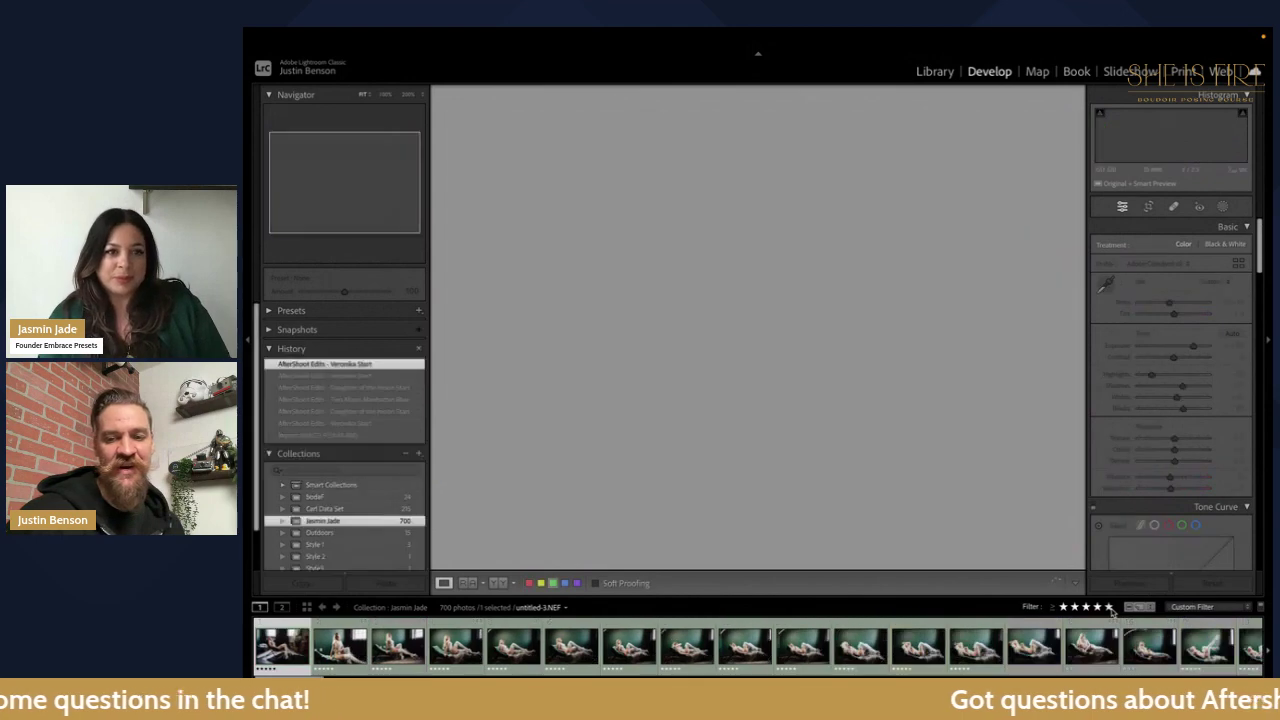
left_click(1109, 608)
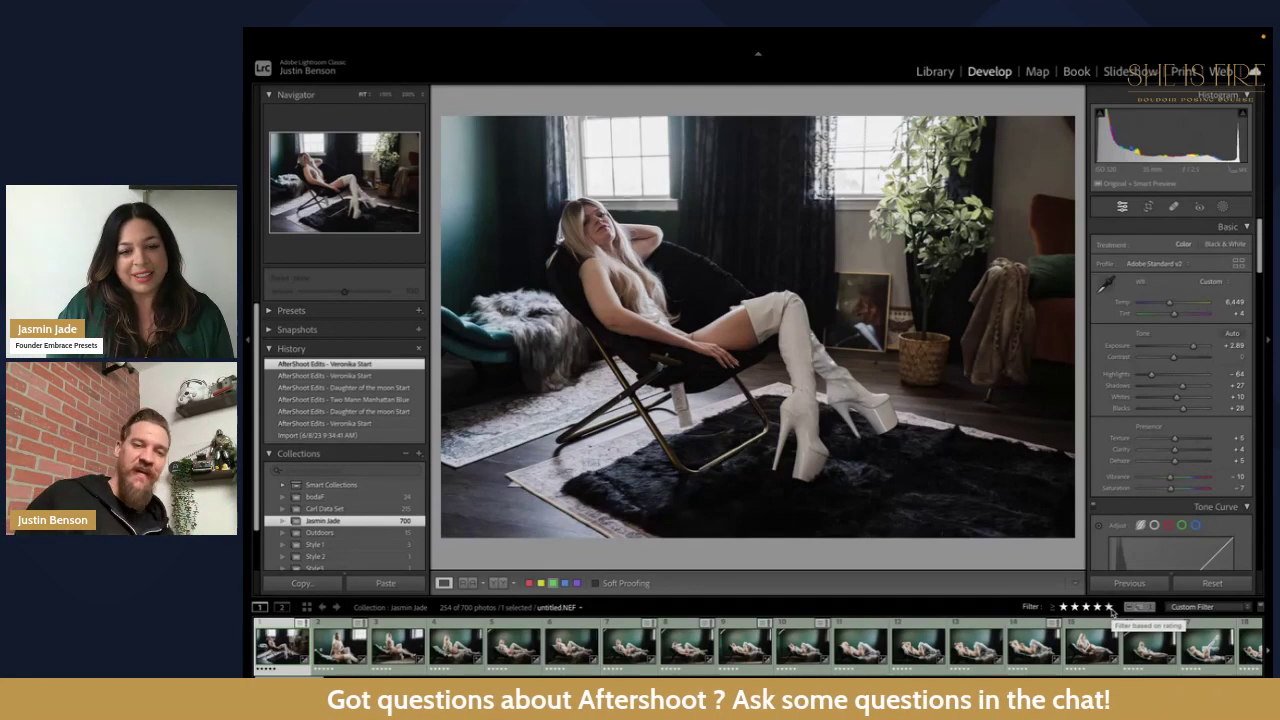
Step: Step through the first four filtered photos to examine the Veronika Start edits
key("Right")
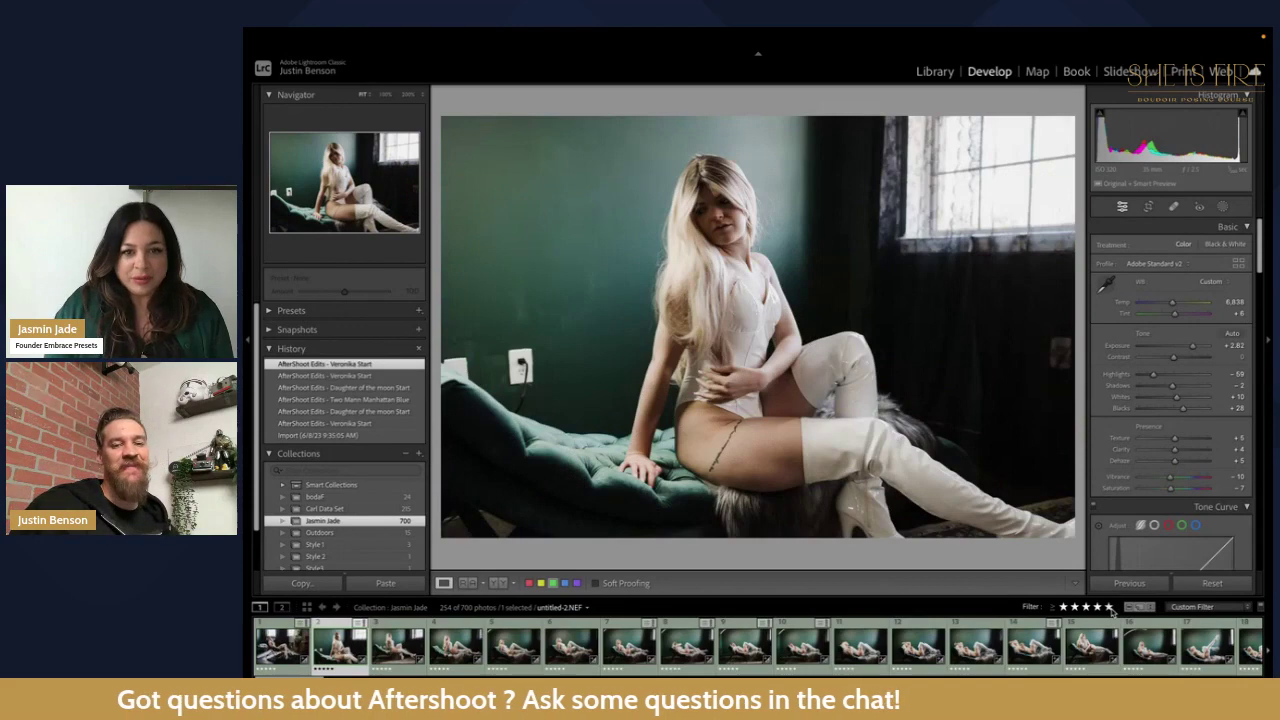
key("Right")
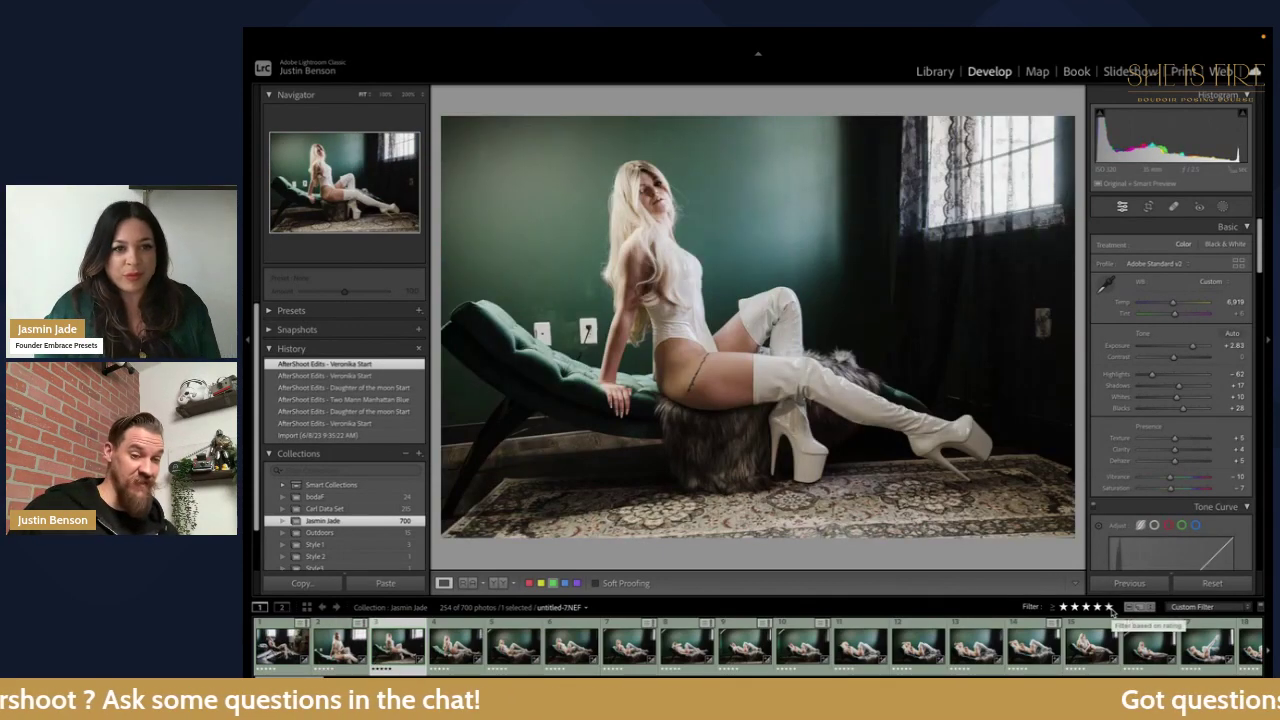
key("Right")
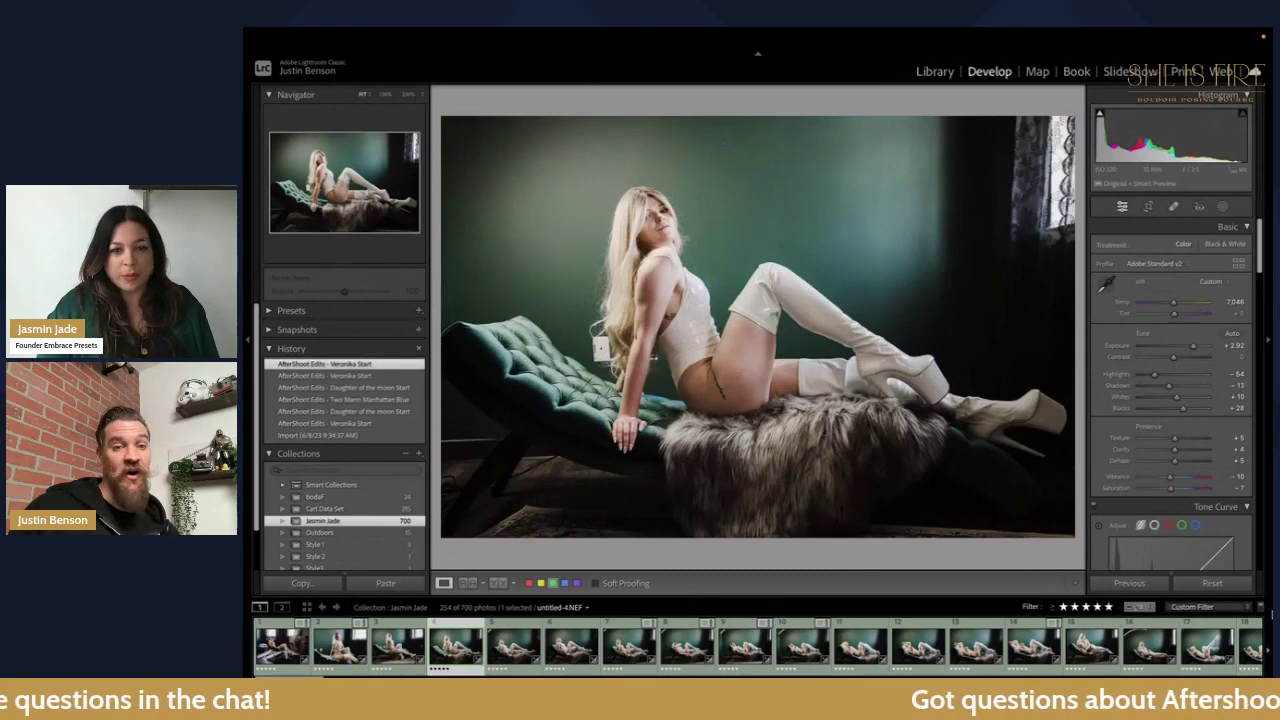
Step: Reset the fourth and fifth filtered photos to compare them with their unedited originals, undoing each reset
left_click(1218, 586)
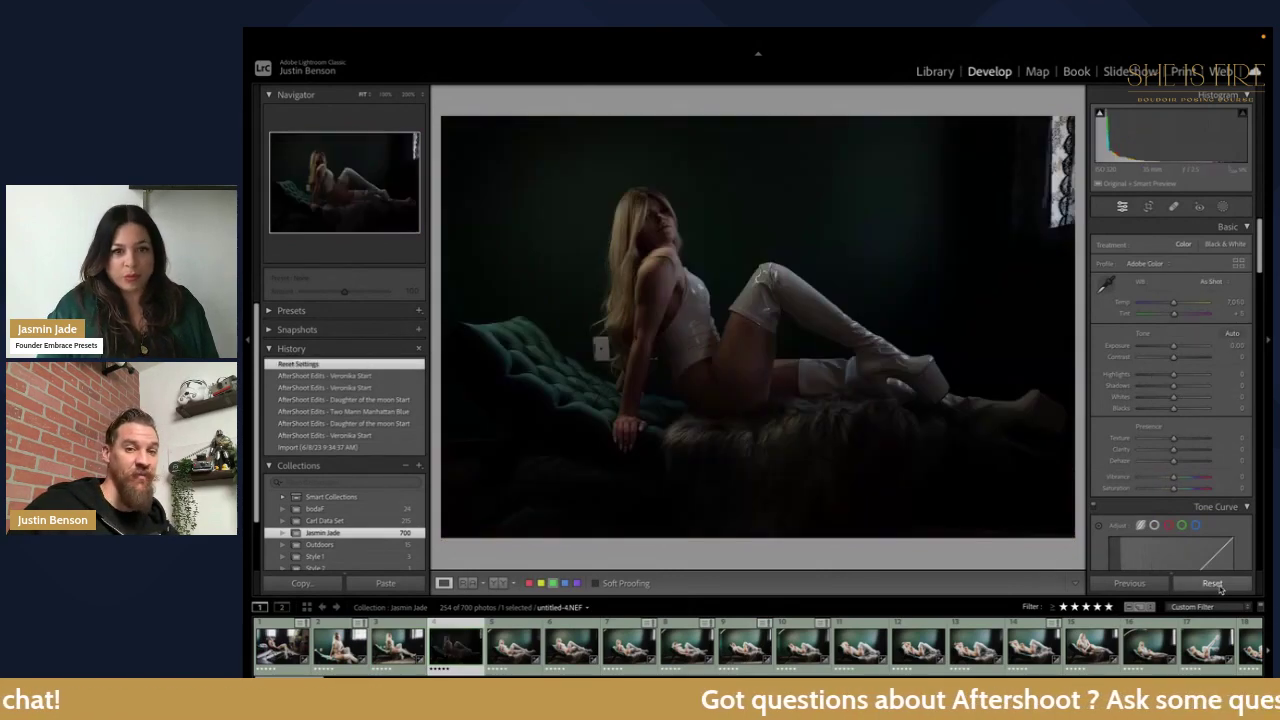
key("ctrl+z")
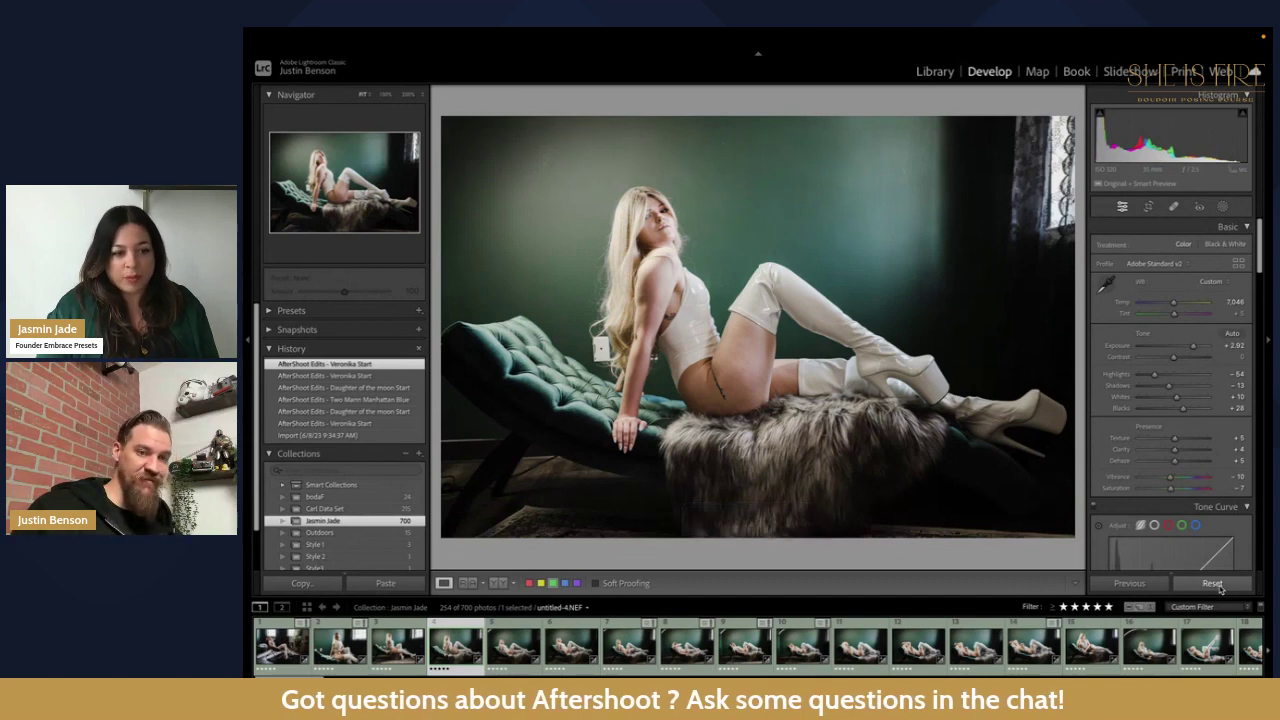
key("Right")
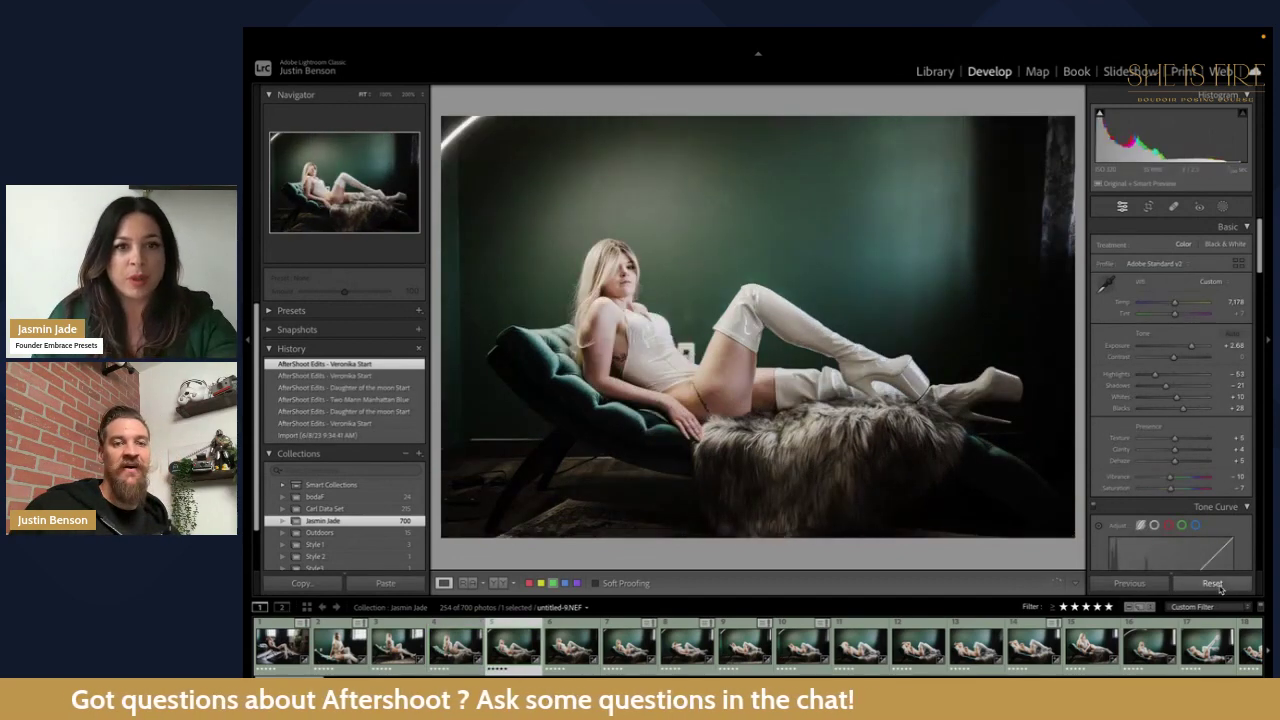
left_click(1217, 586)
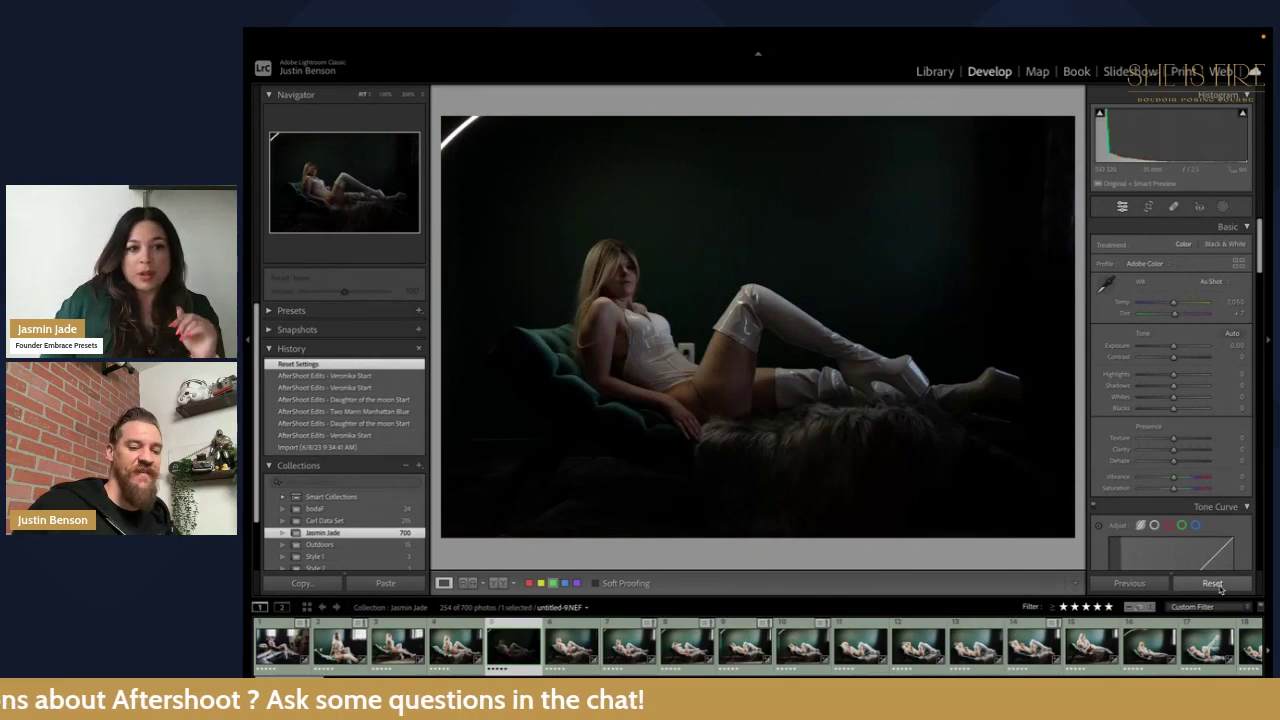
key("ctrl+z")
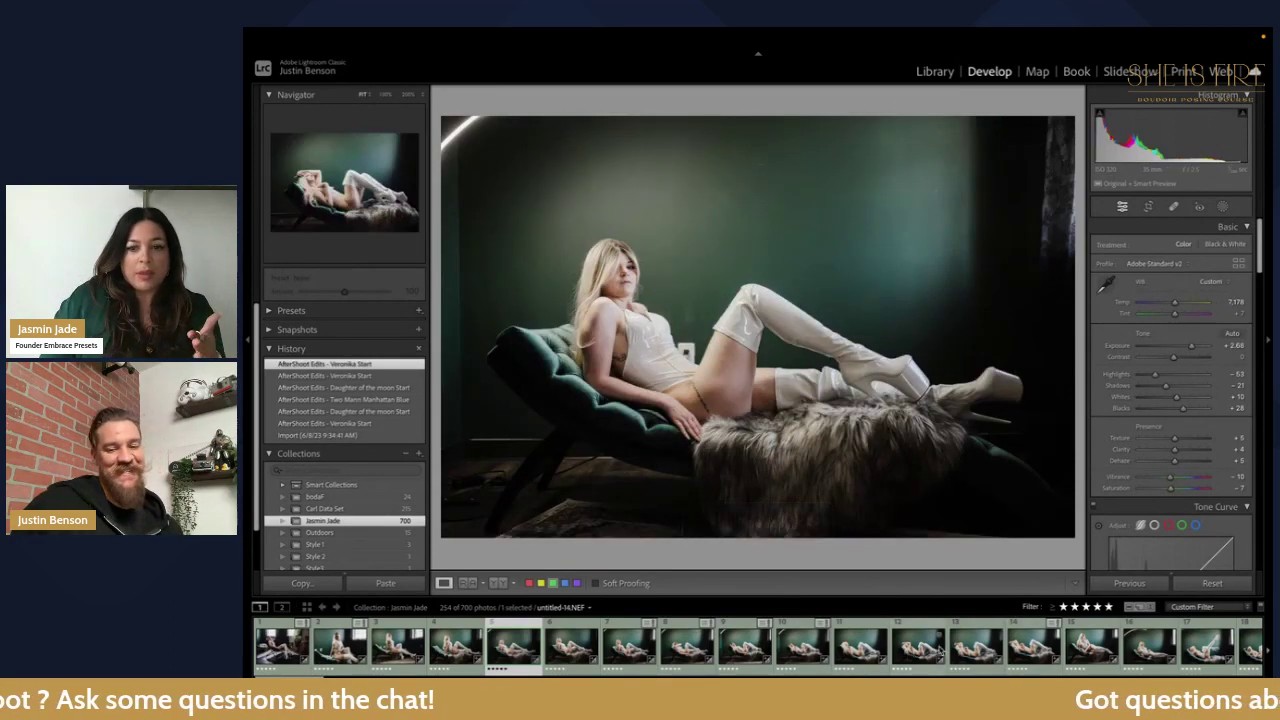
Step: Compare filtered photo 20 with its unedited original by resetting its settings and undoing the reset
scroll(939, 651, "down", 8)
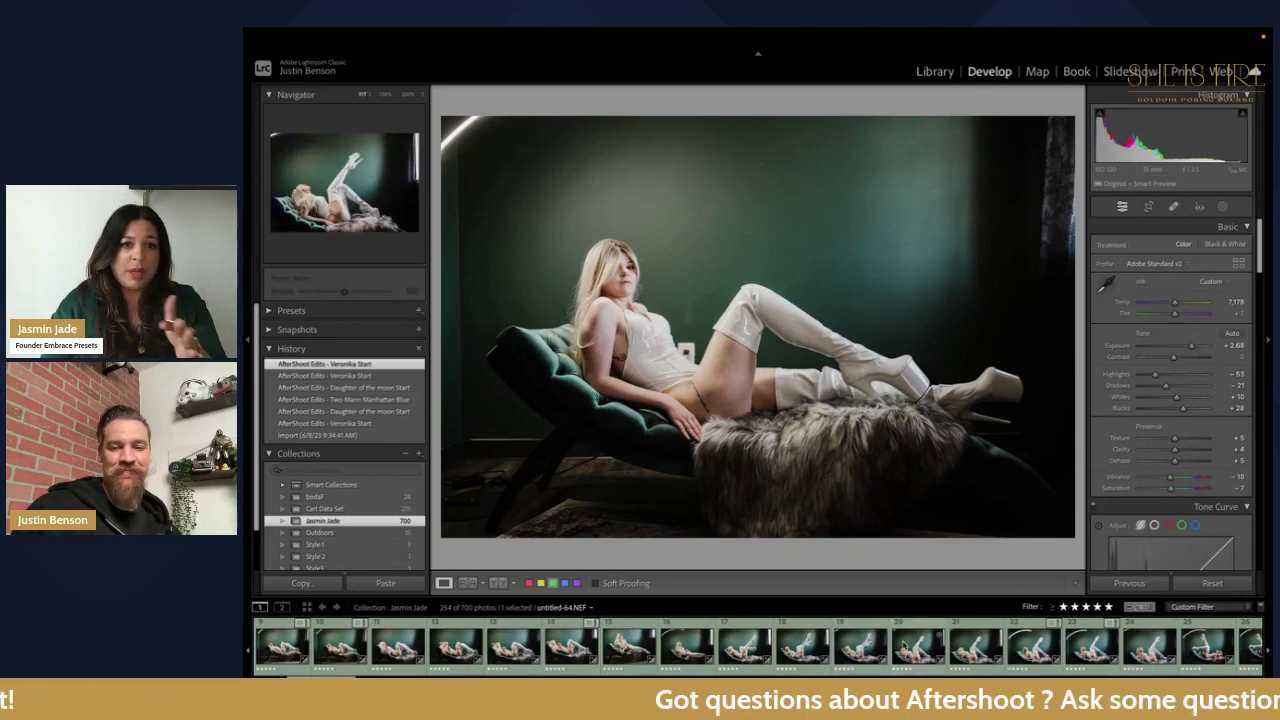
left_click(920, 646)
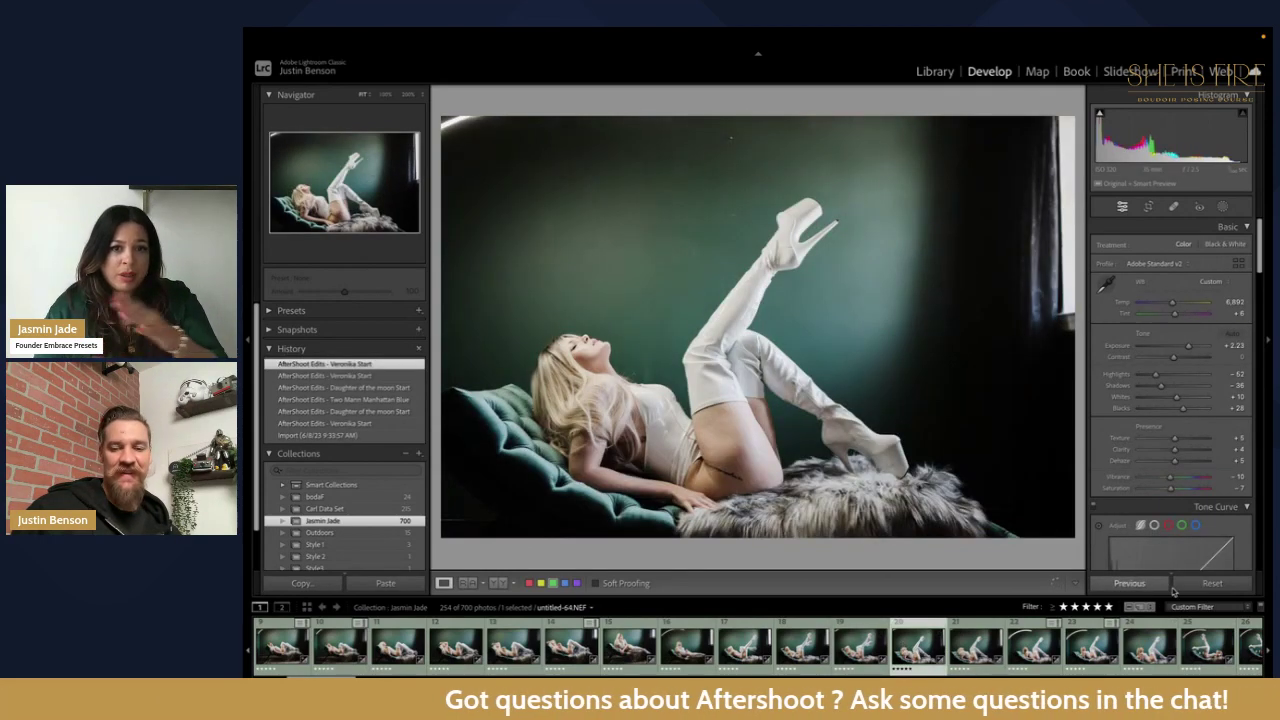
left_click(1206, 586)
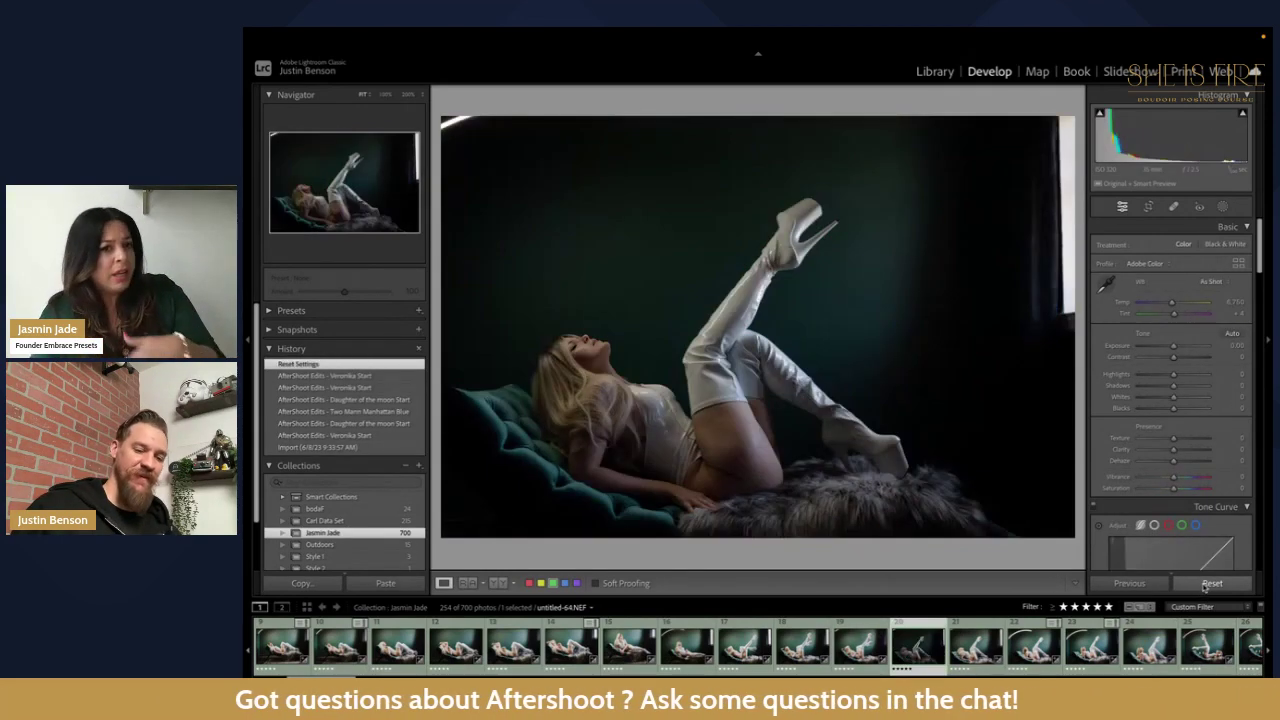
key("ctrl+z")
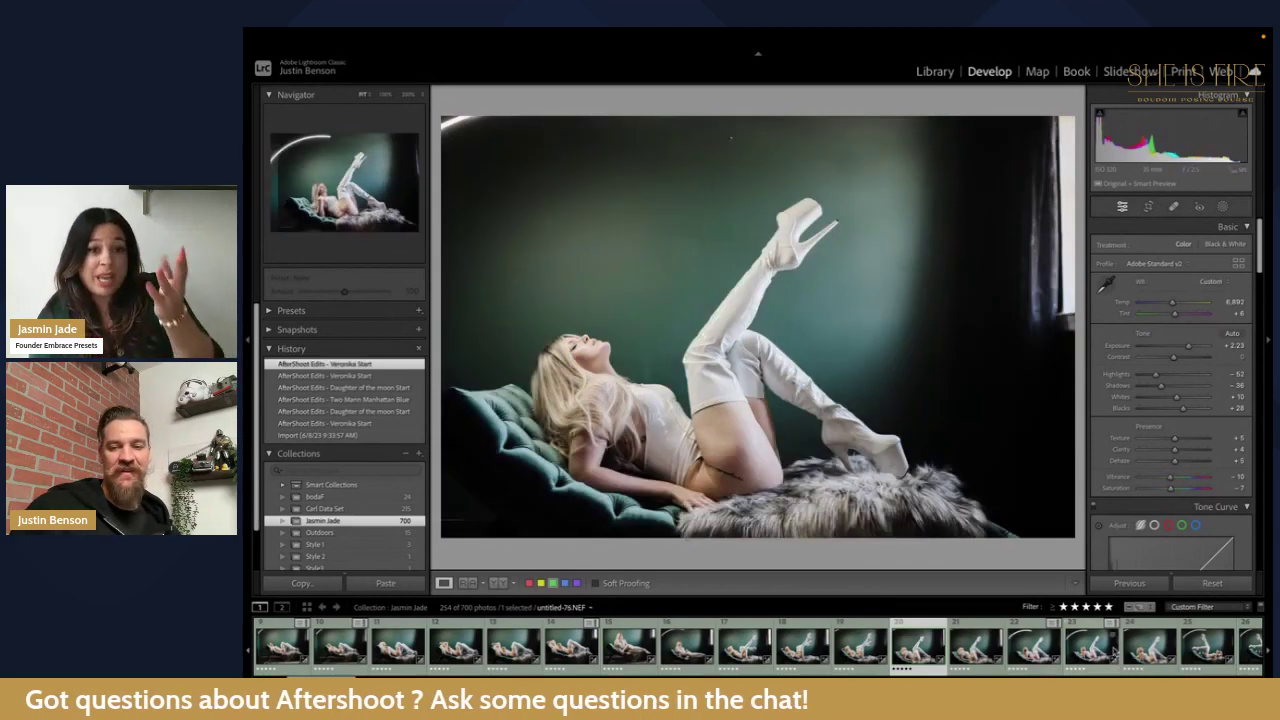
Step: Compare filtered photo 27, with the legs raised on the green chaise, with its unedited original using a temporary reset
key("Right")
left_click(857, 645)
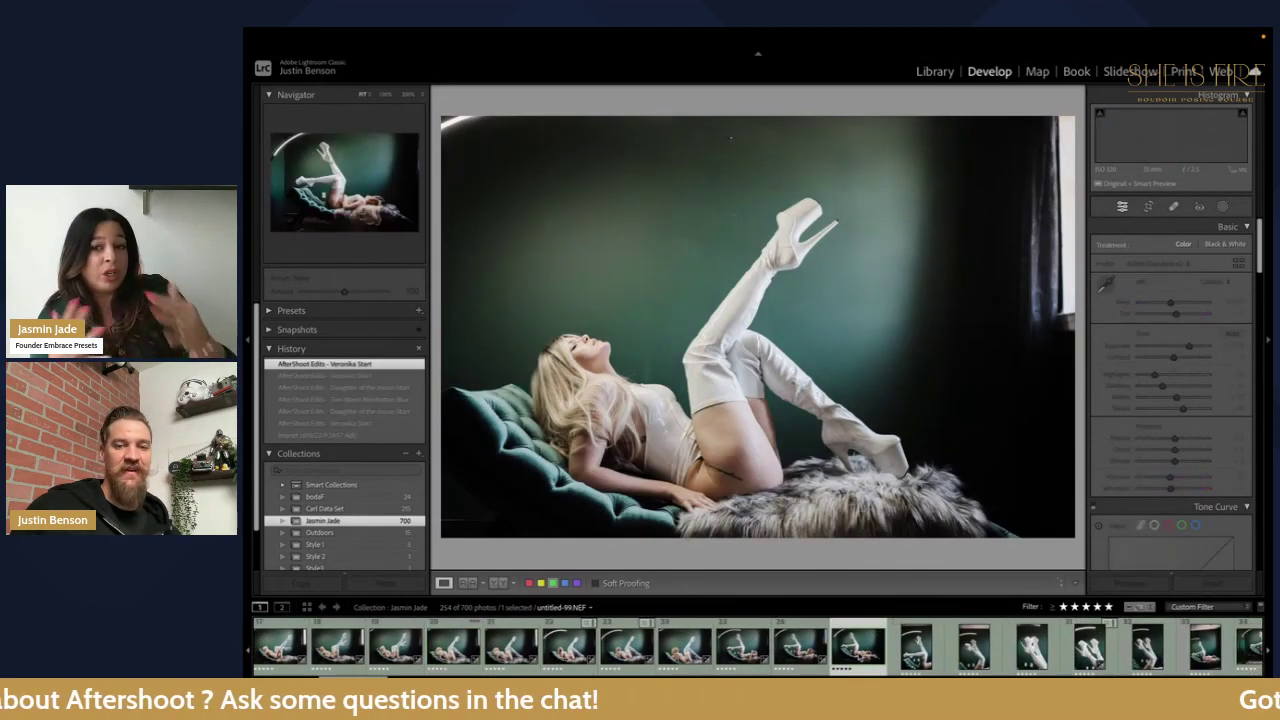
left_click(1226, 588)
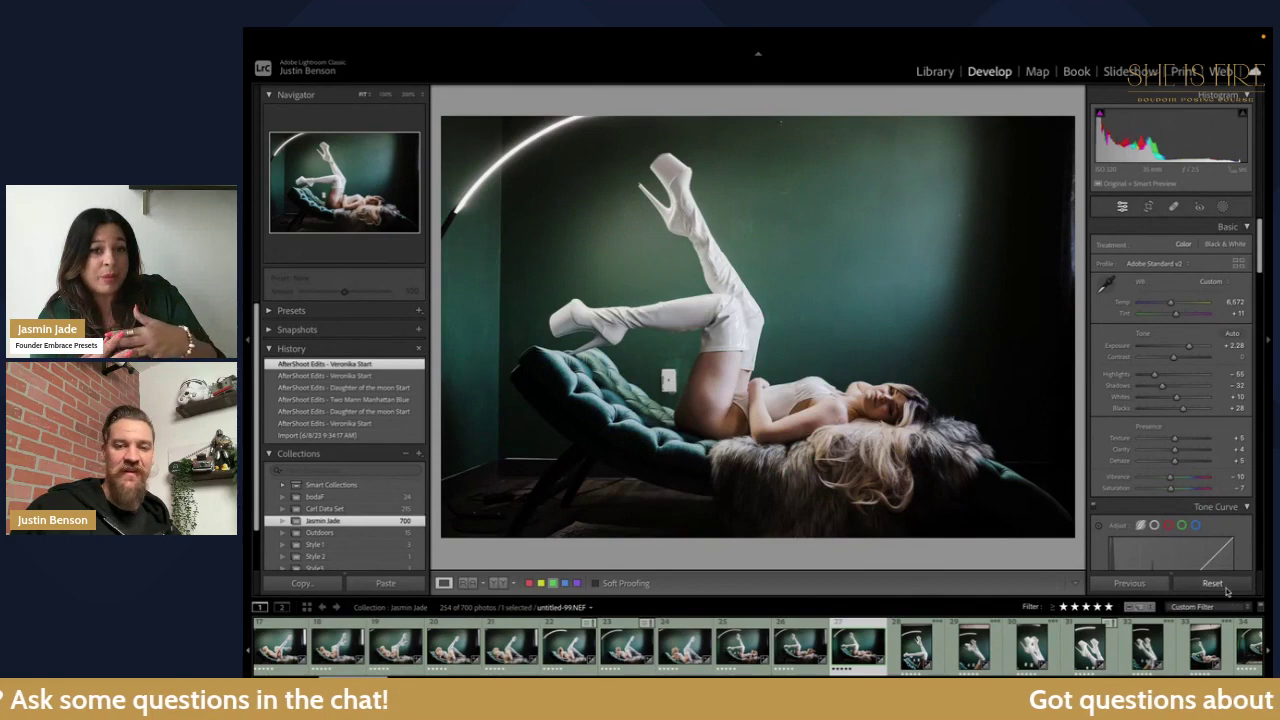
key("ctrl+z")
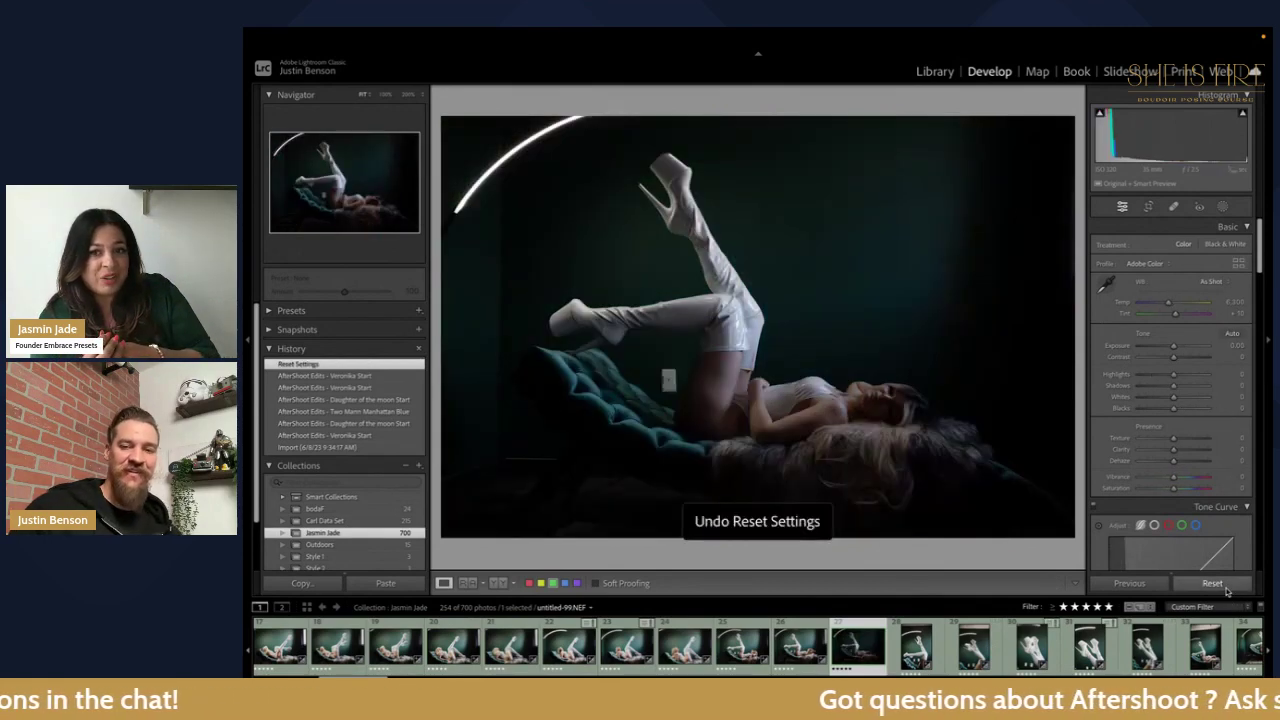
Step: Lower the exposure of filtered photo 35, the reclining close-up on the fur throw, to +1.58
scroll(1170, 630, "down", 3)
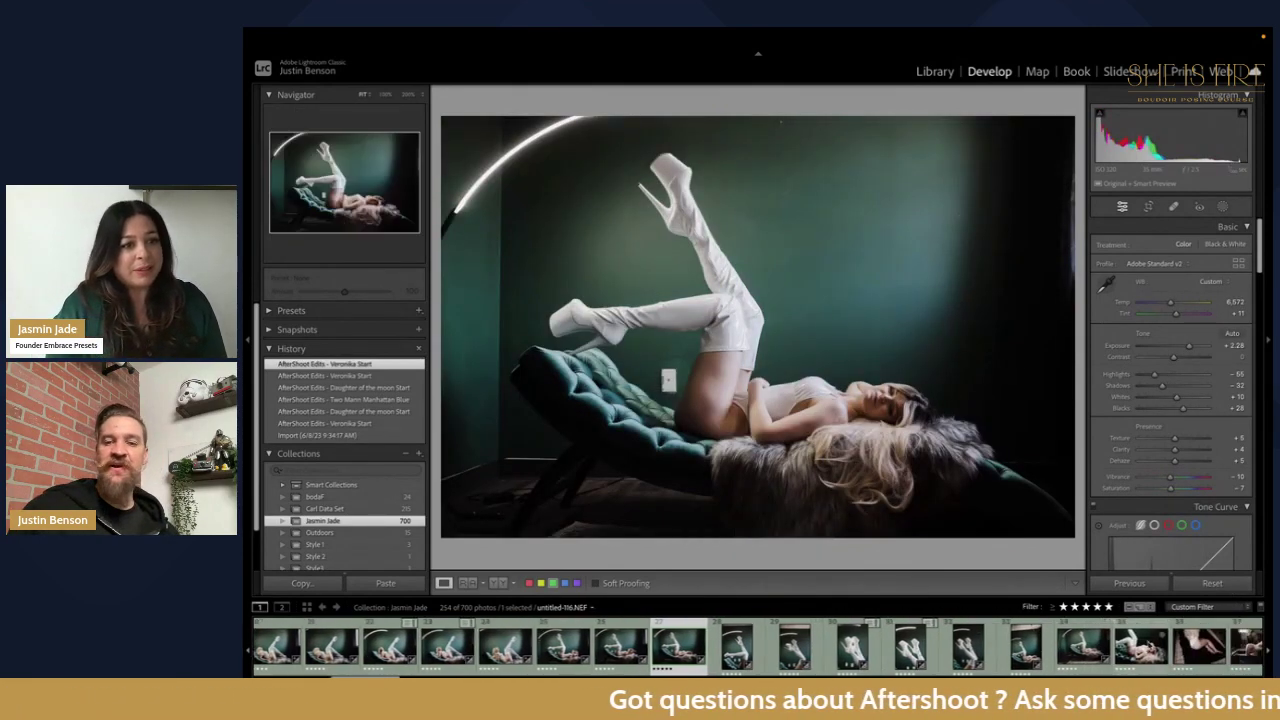
scroll(1170, 630, "down", 1)
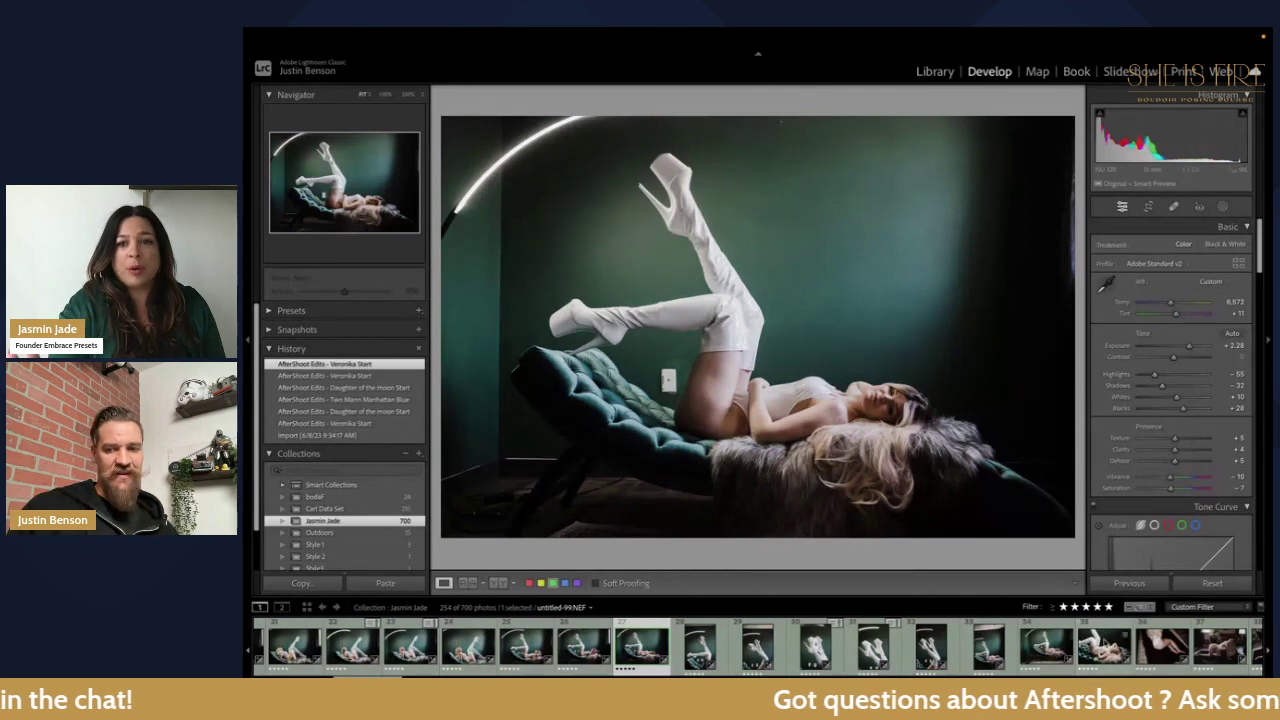
left_click(1104, 645)
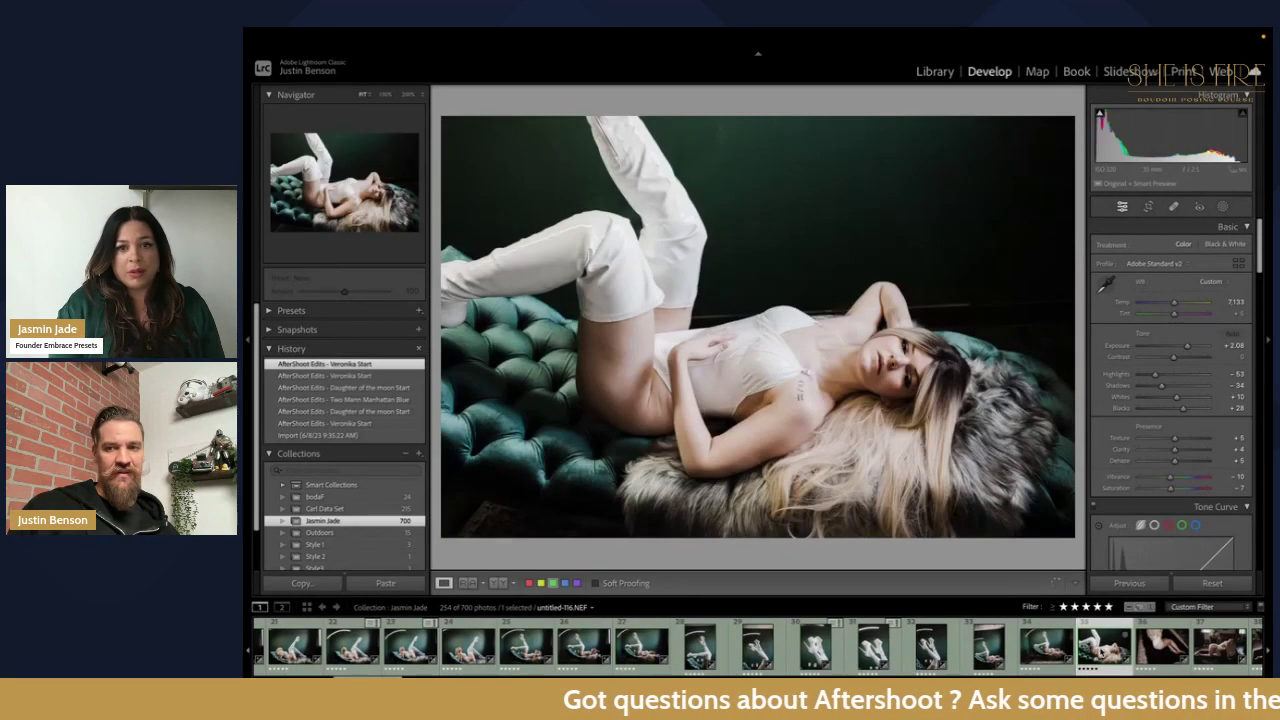
key("minus")
key("minus")
key("minus")
key("minus")
key("minus")
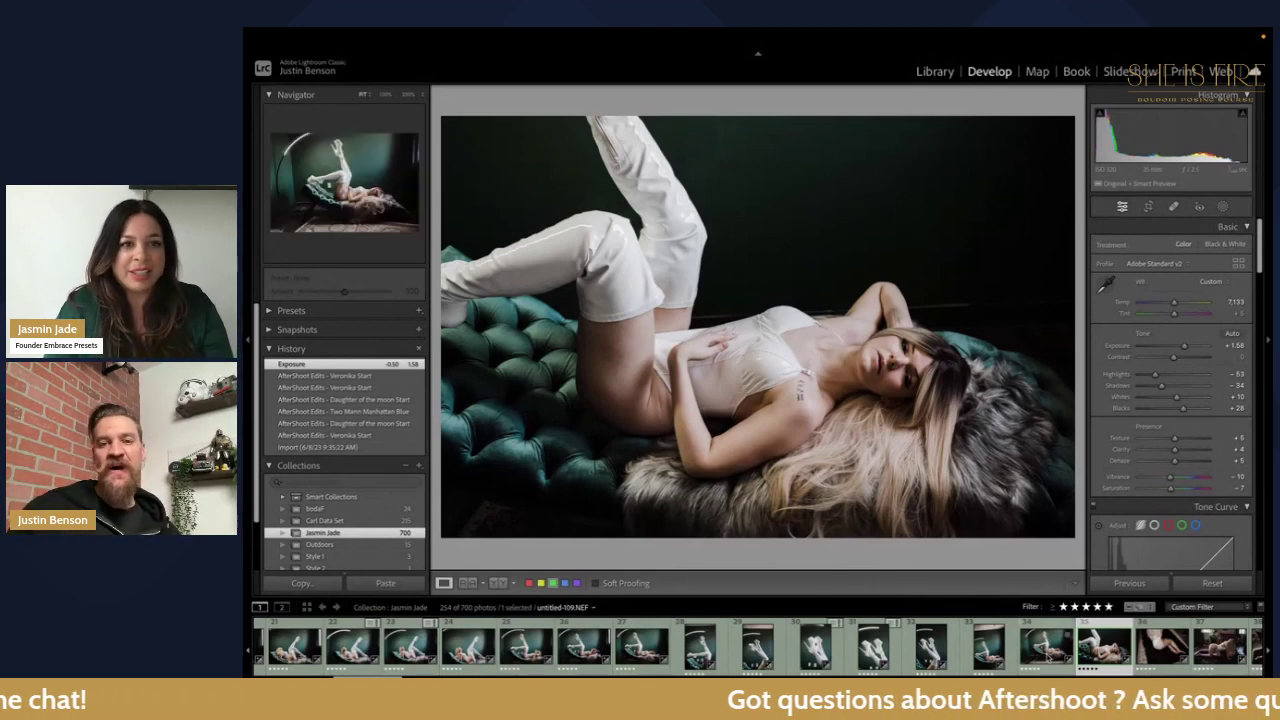
Step: Undo the exposure reduction on filtered photo 35 and return to that photo
key("ctrl+z")
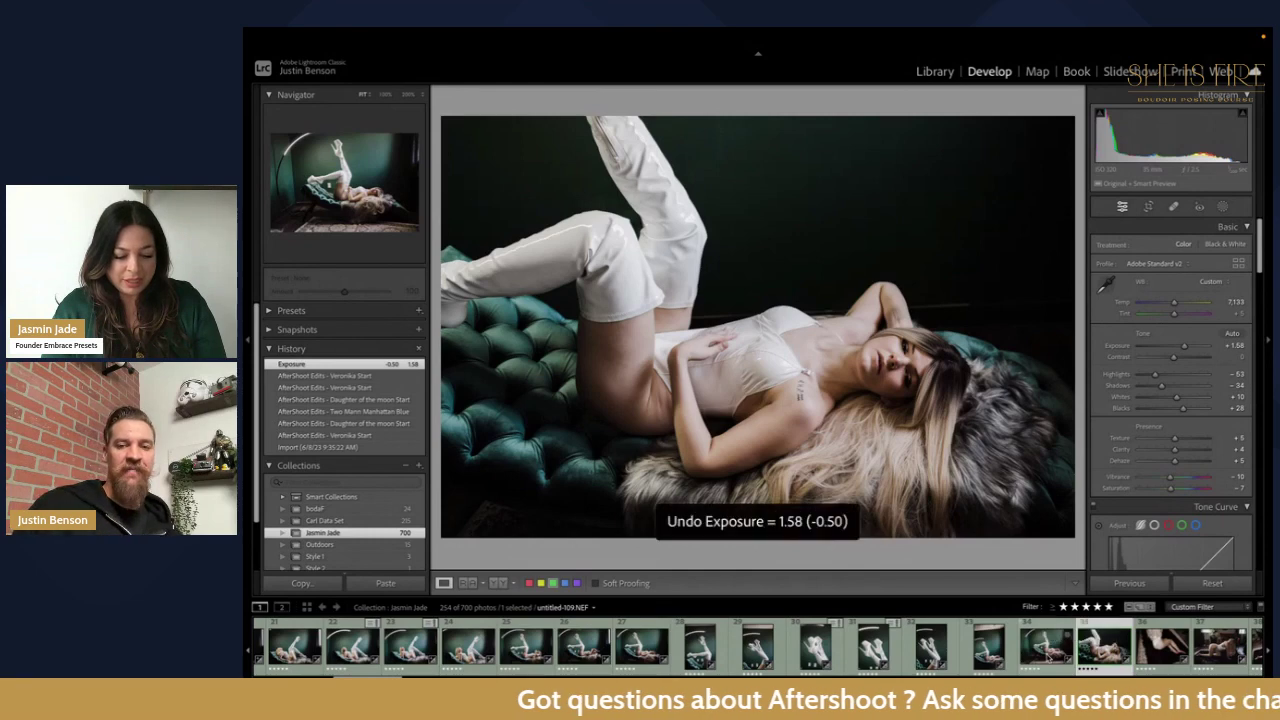
key("ctrl+z")
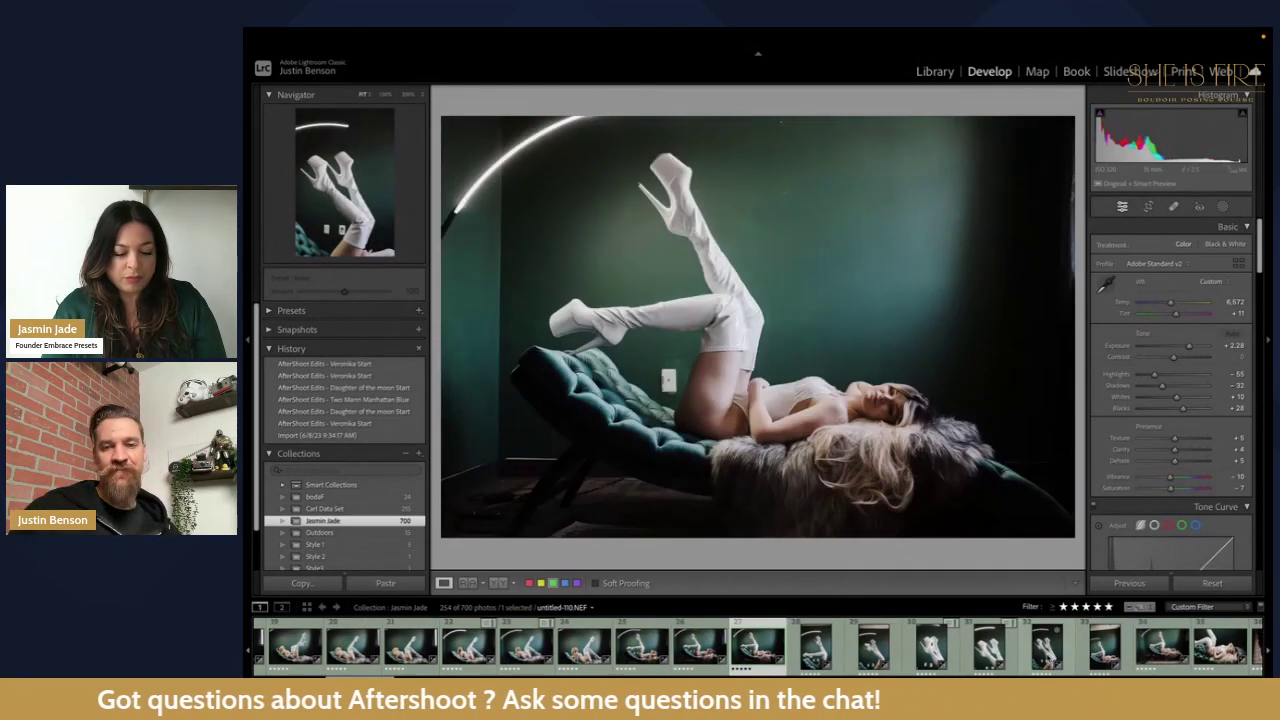
key("ctrl+z")
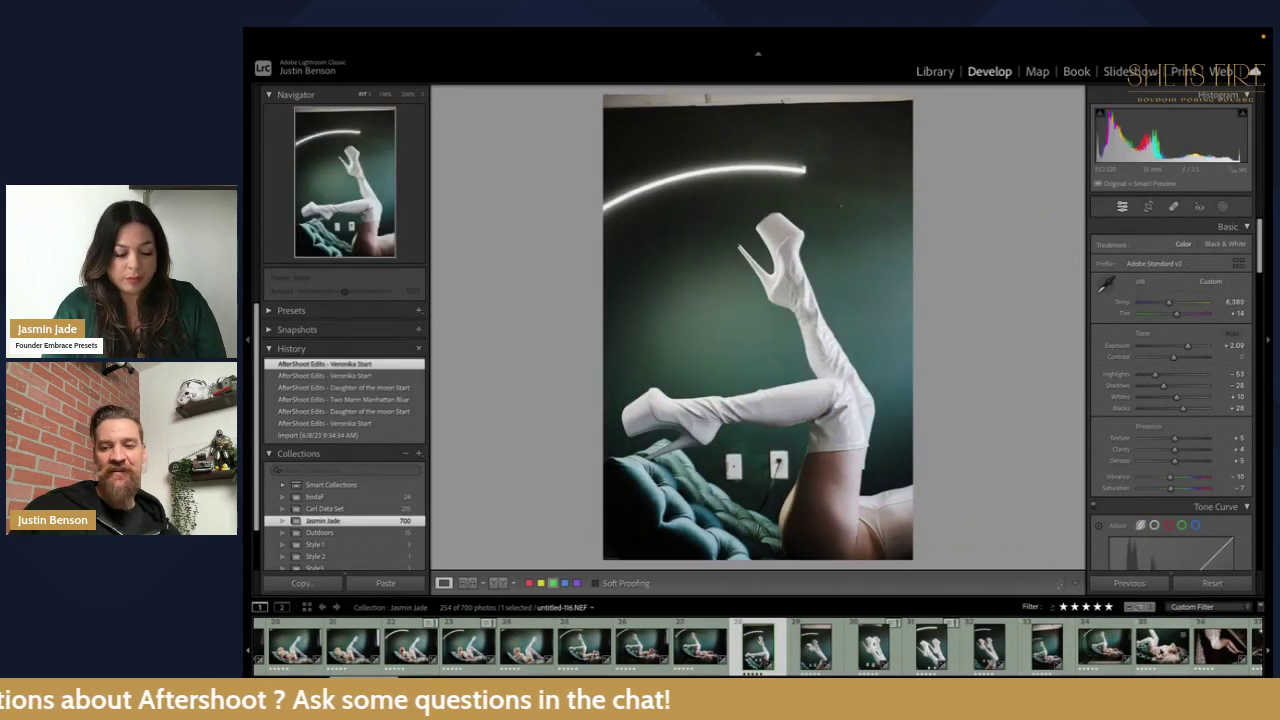
key("ctrl+z")
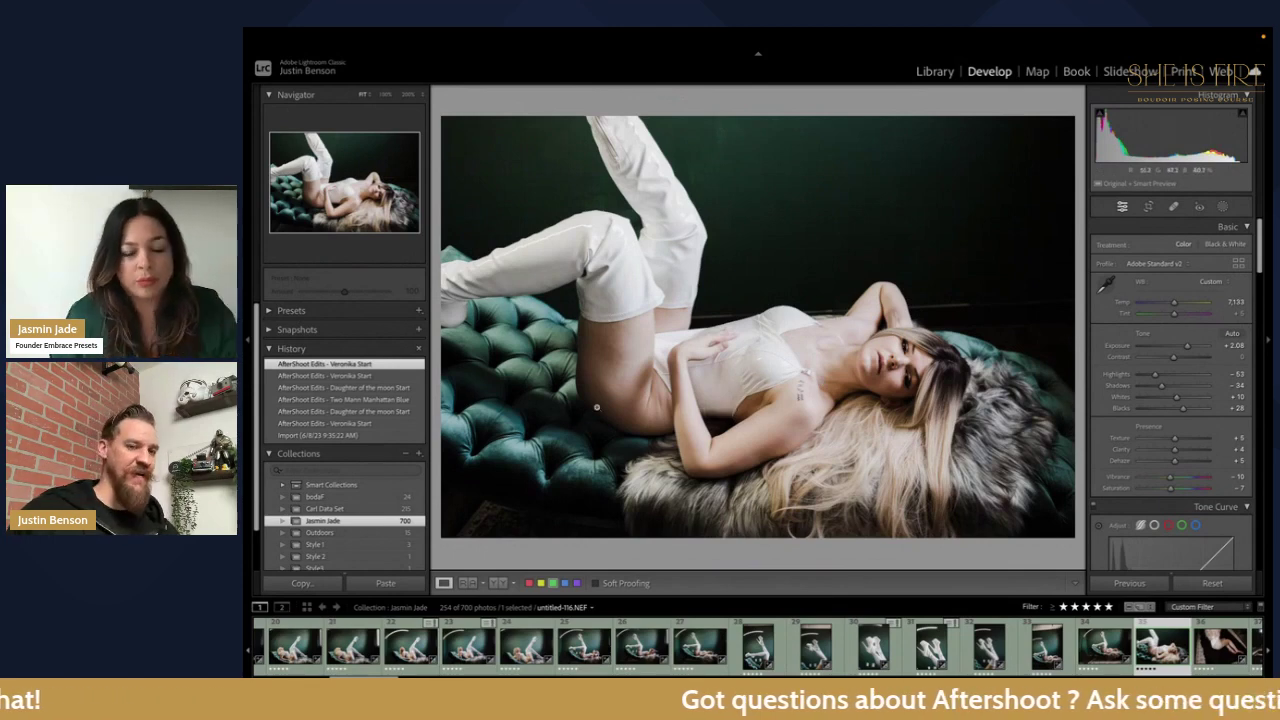
Step: Revert photo 35 to its Daughter of the moon Start edit, and check the Aftershoot results screen before returning to Lightroom
left_click(407, 389)
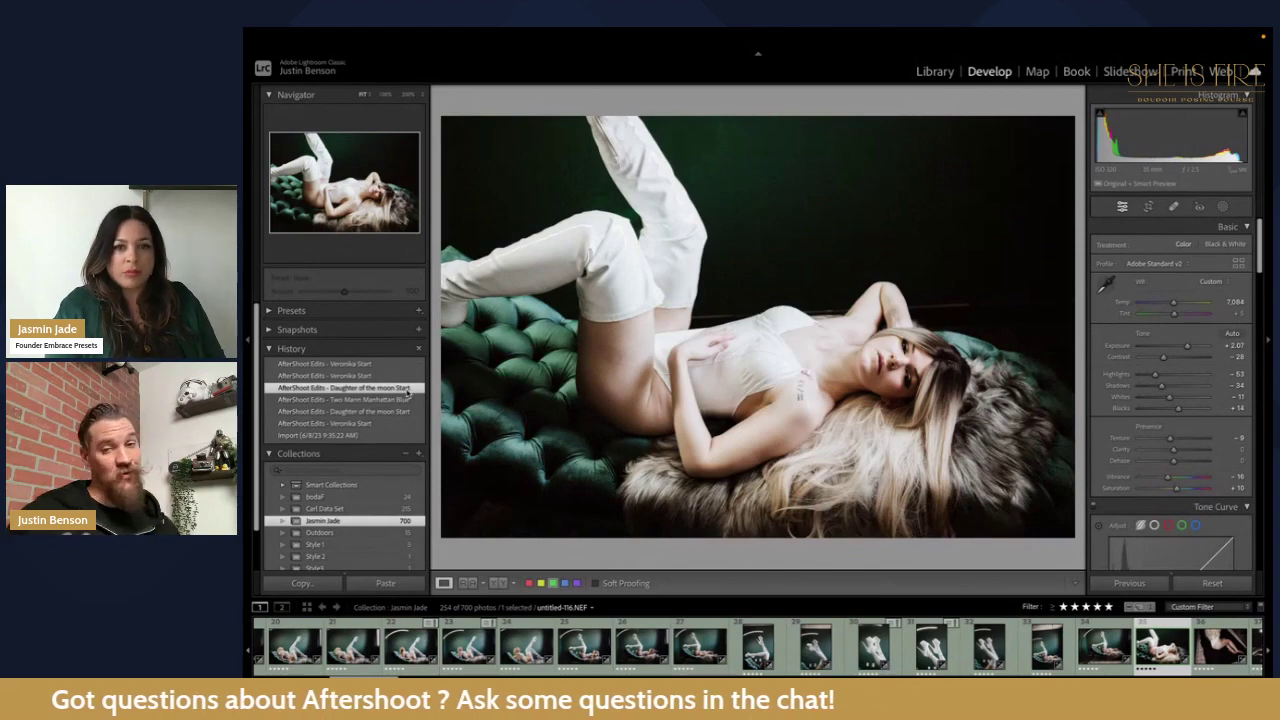
key("ctrl+Right")
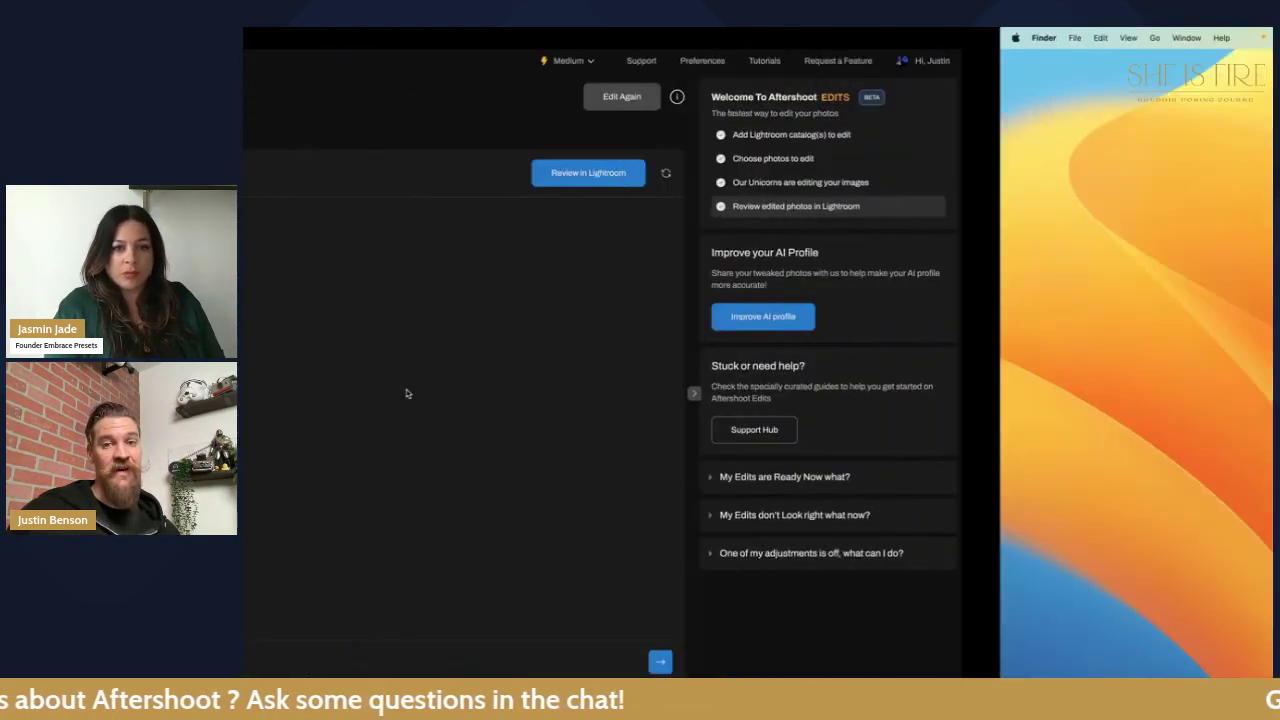
key("ctrl+Left")
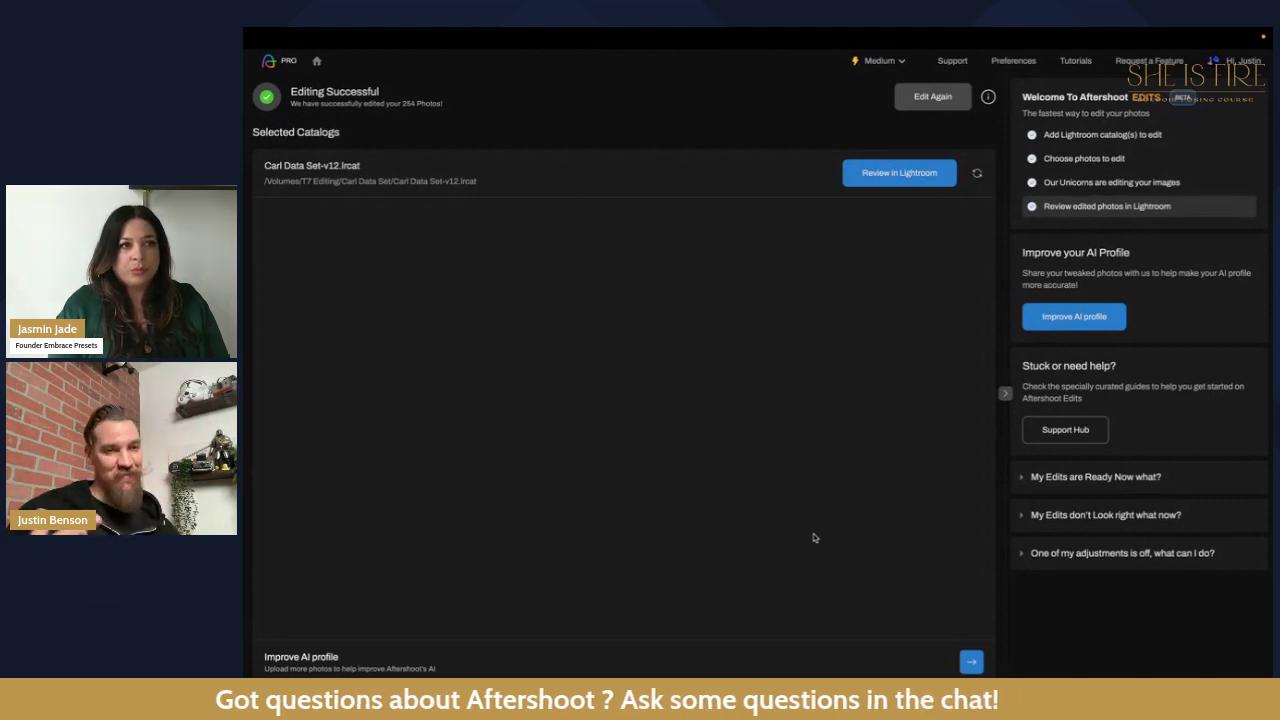
key("ctrl+Left")
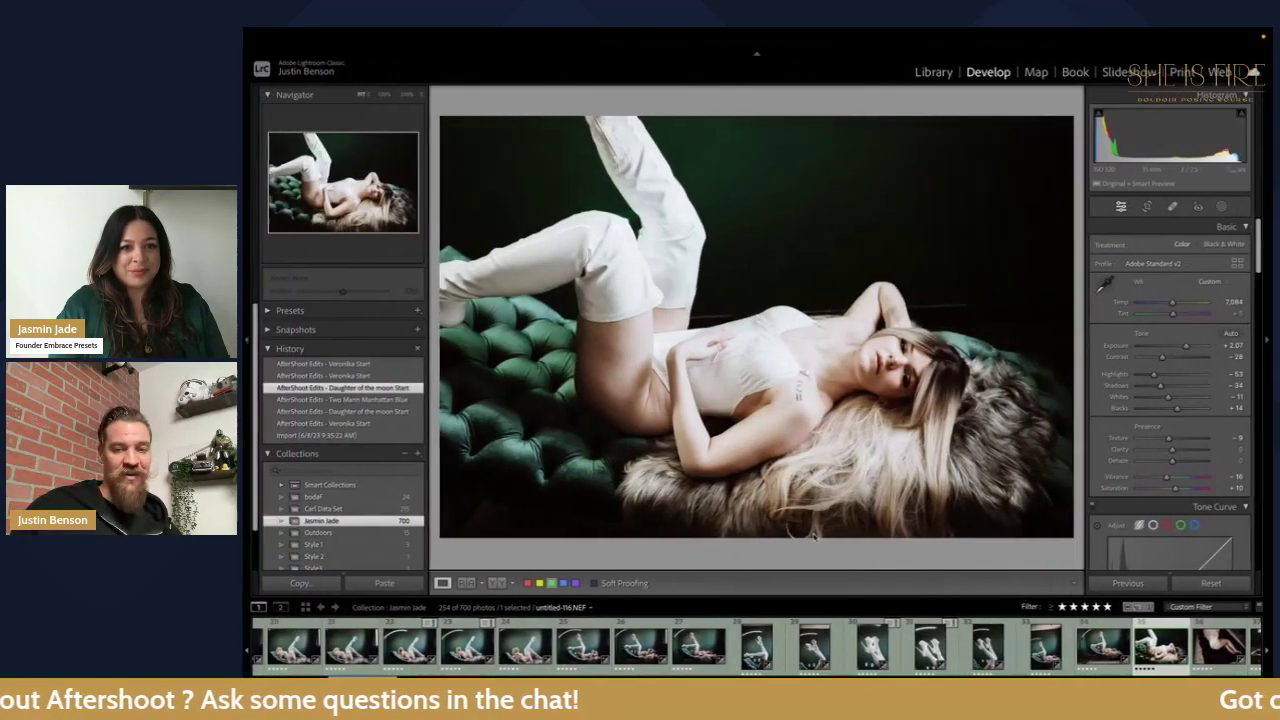
Step: Compare the Daughter of the moon Start, Two Mann Manhattan Blue and Veronika Start edits on filtered photo 40
scroll(757, 645, "down", 5)
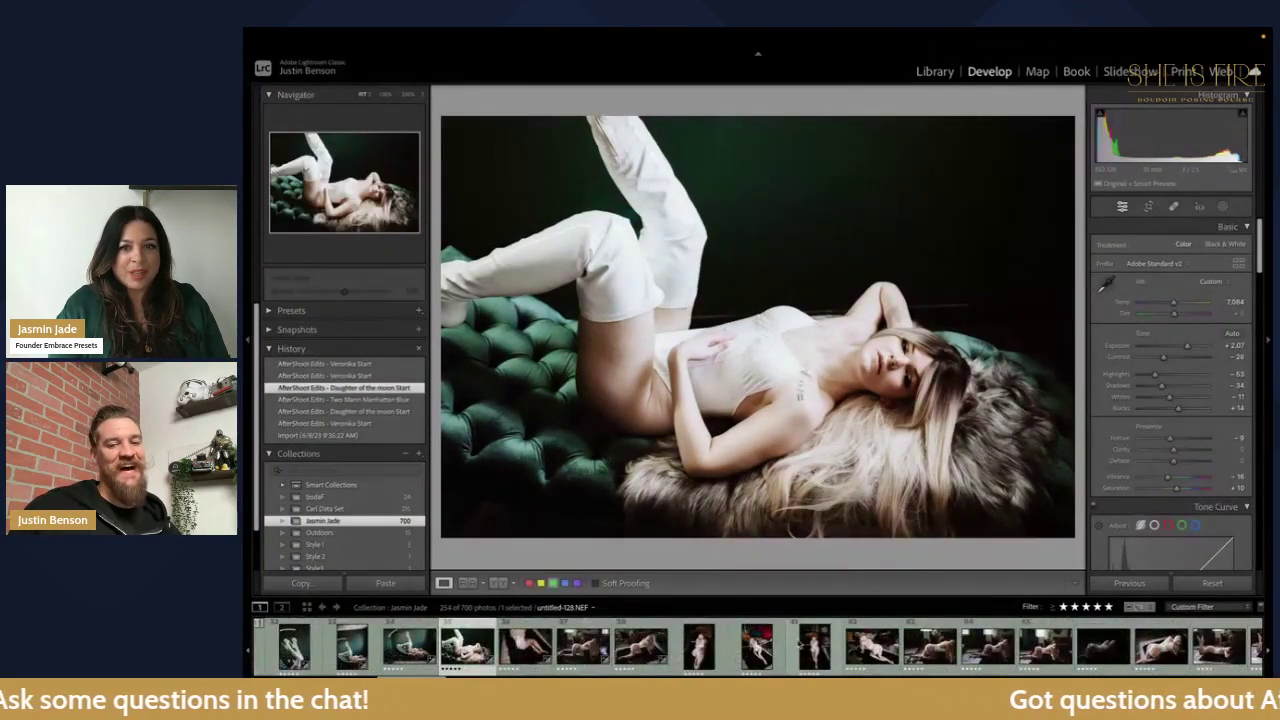
left_click(372, 364)
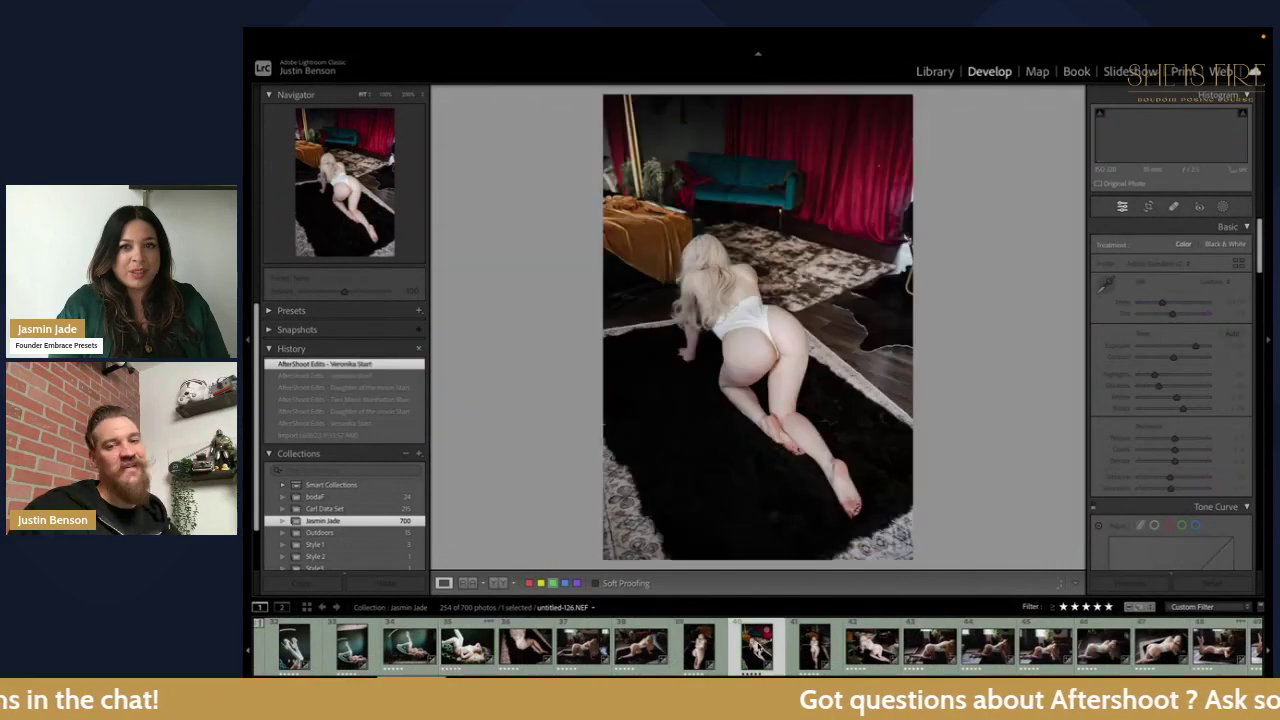
left_click(369, 388)
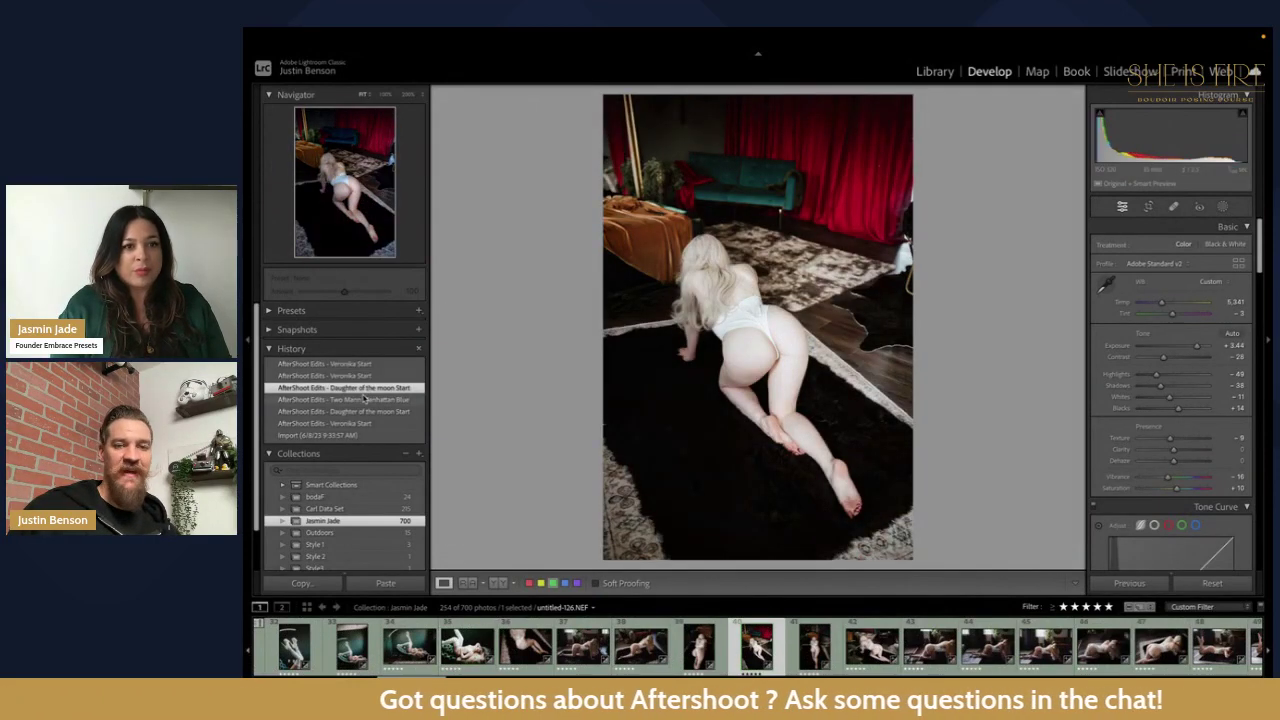
left_click(365, 399)
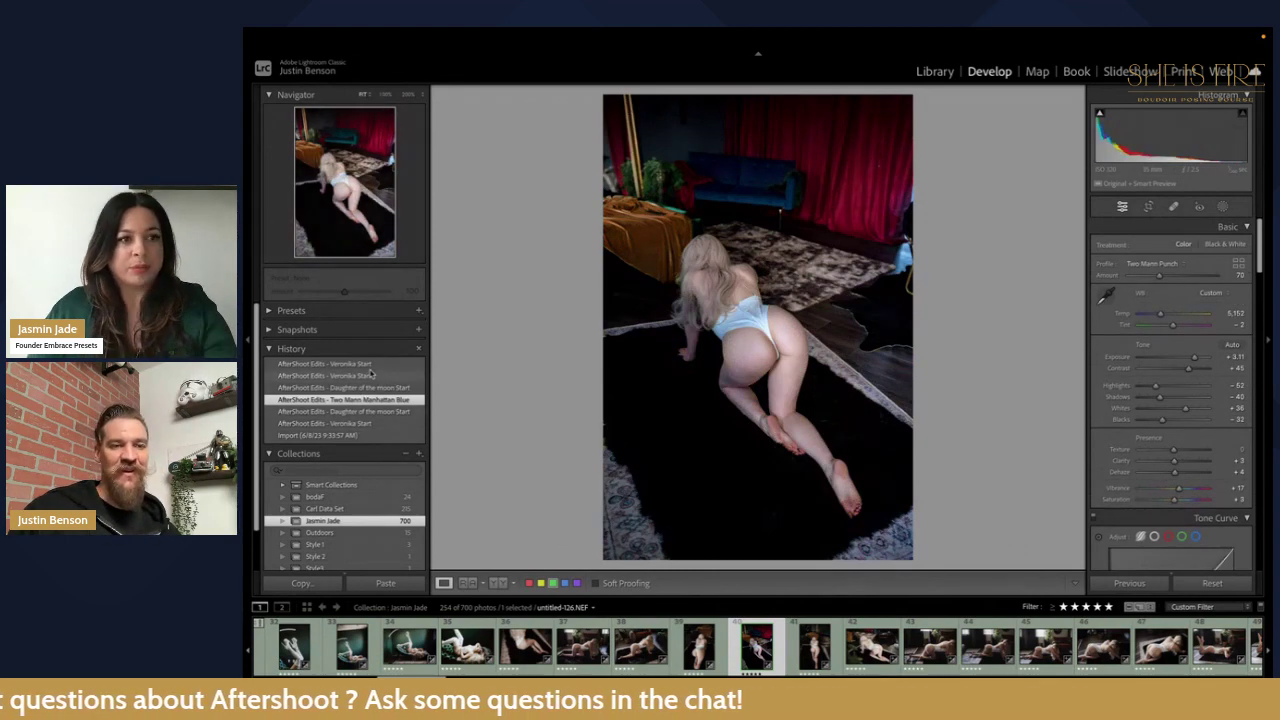
left_click(330, 363)
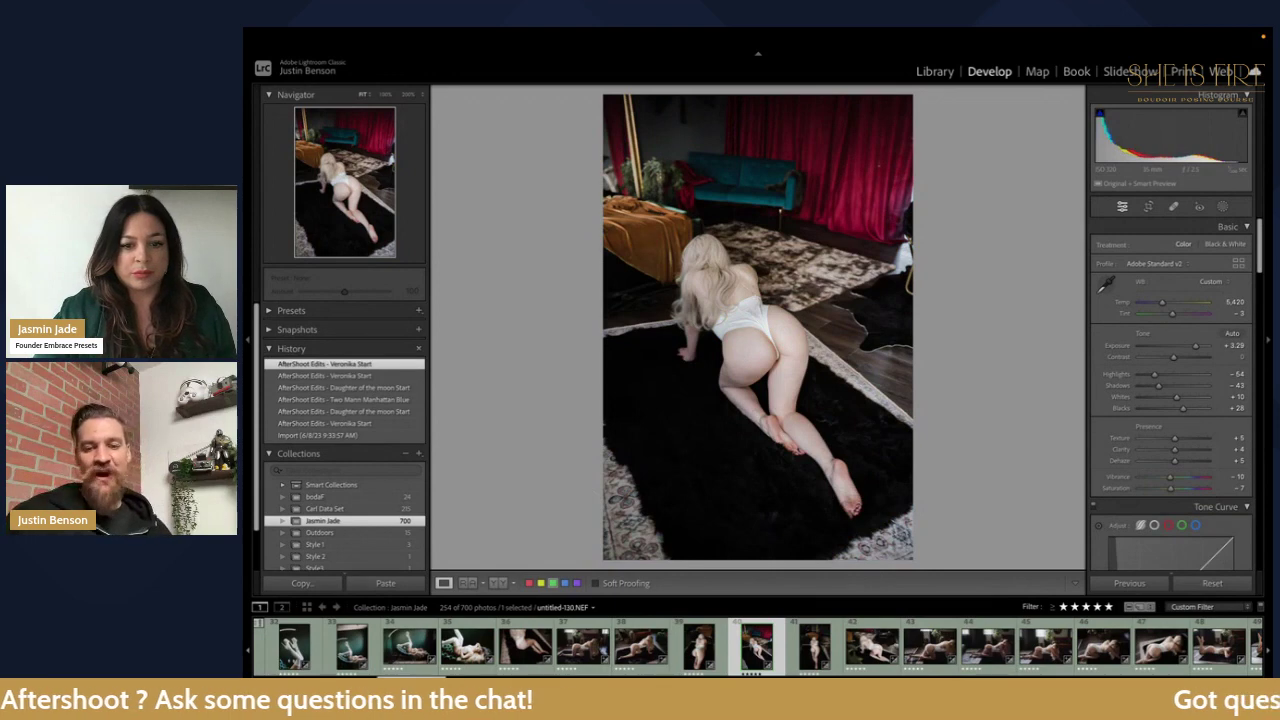
Step: Revert filtered photo 42 to its Daughter of the moon Start edit, and display photo 53 for review
left_click(870, 643)
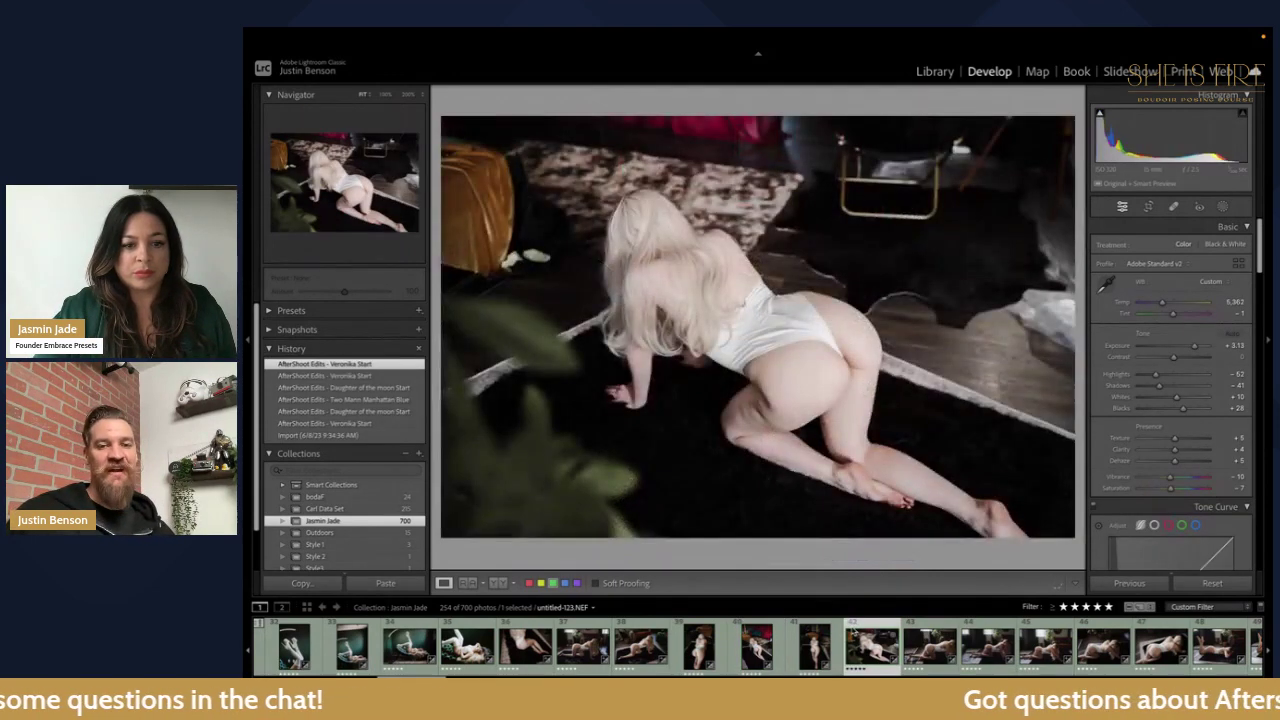
left_click(383, 389)
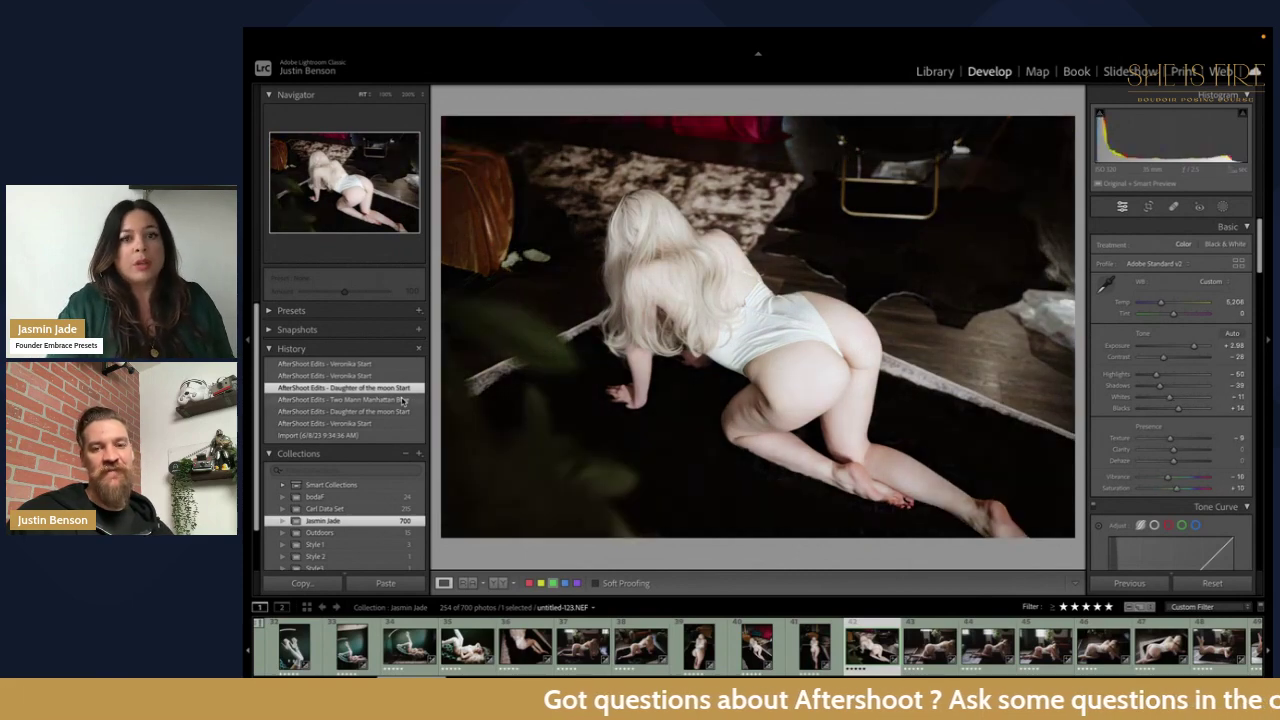
scroll(912, 650, "down", 3)
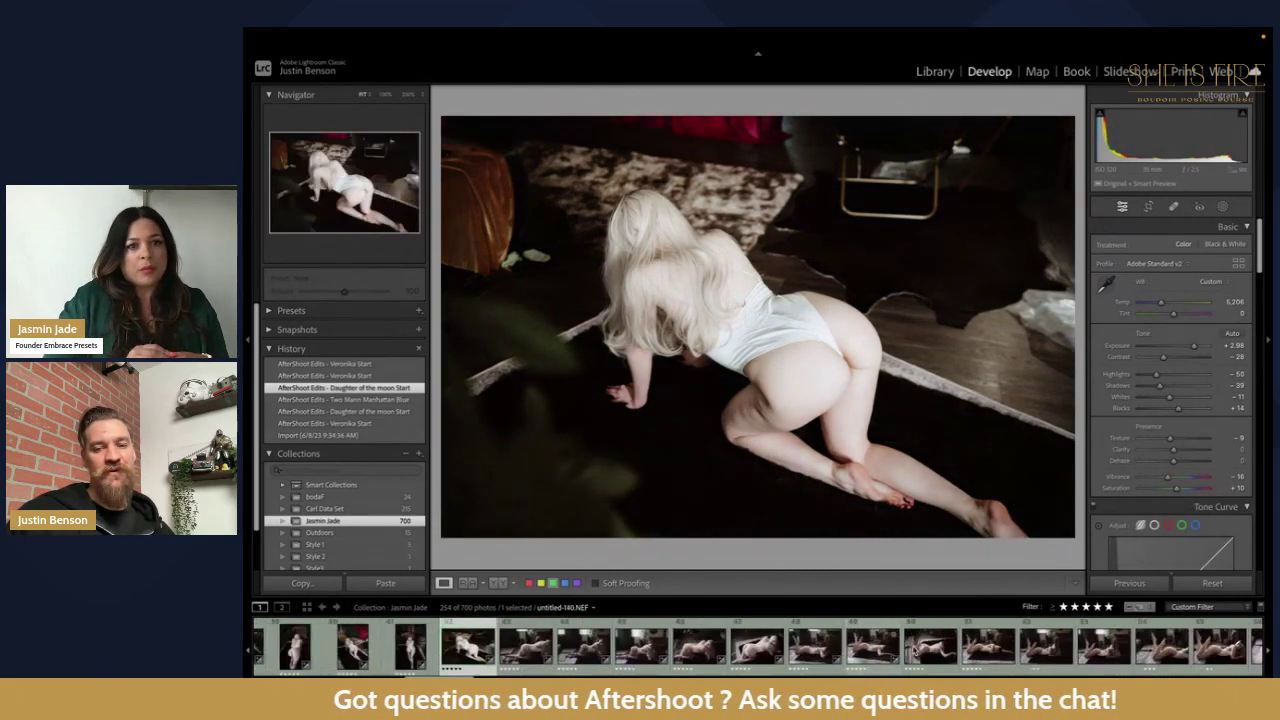
scroll(912, 650, "down", 2)
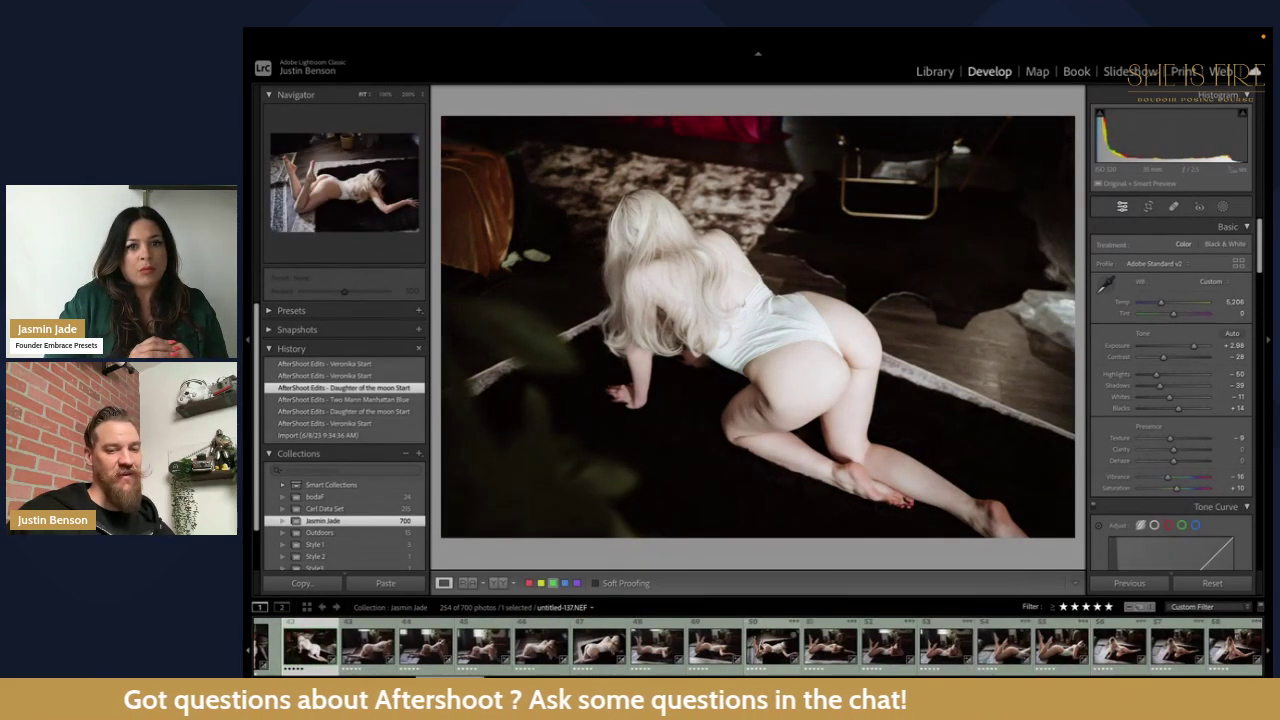
scroll(912, 650, "down", 4)
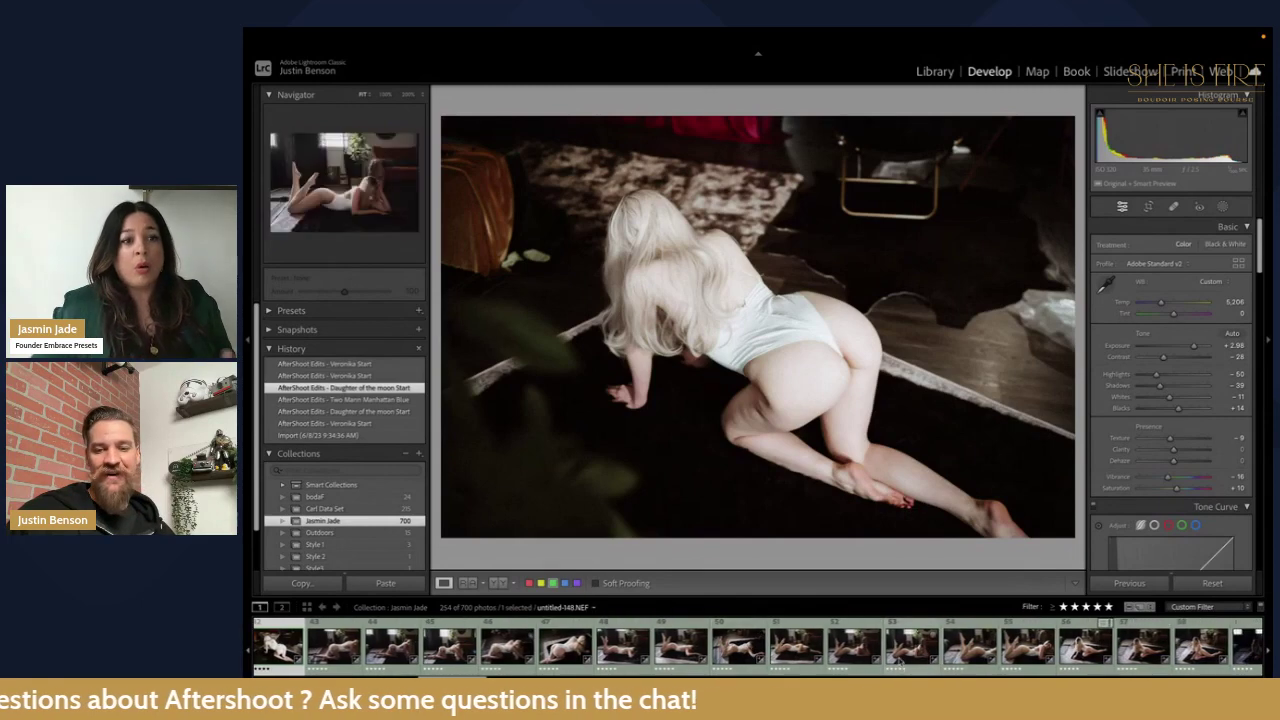
left_click(912, 645)
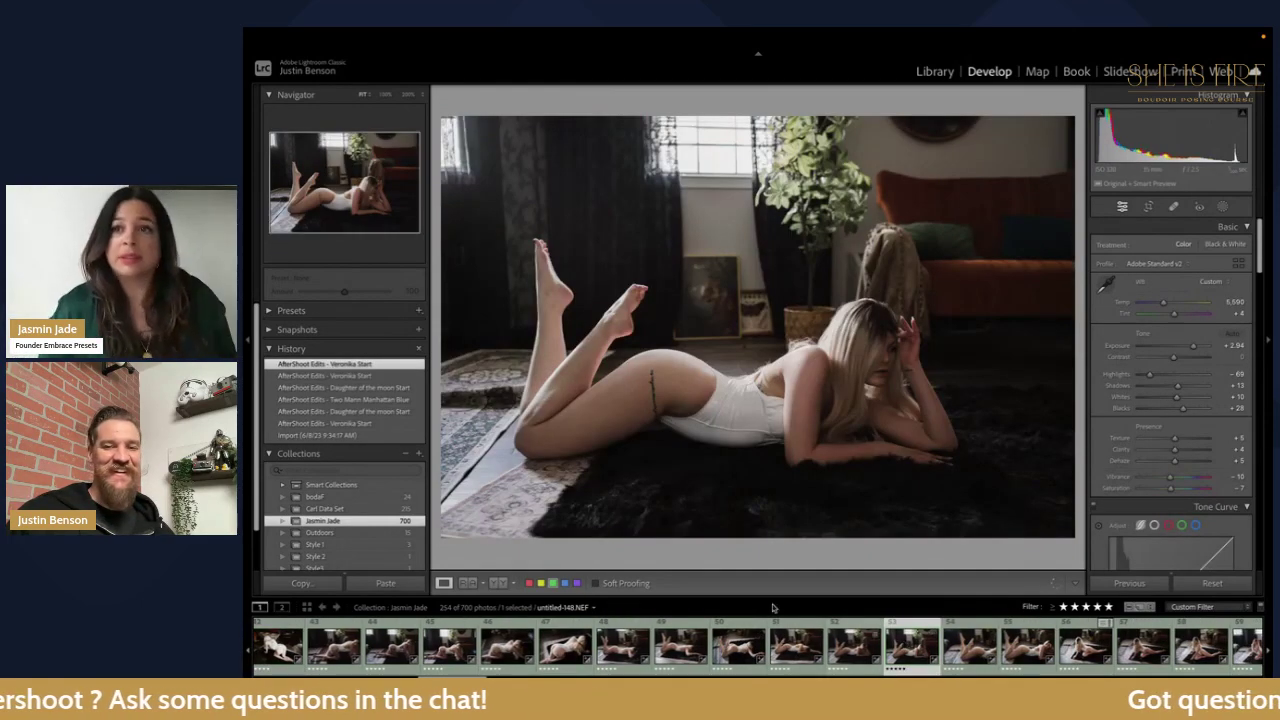
Step: Compare the Veronika Start edit on photo 53, revert it to Daughter of the moon Start, and inspect the face at 100%
left_click(365, 376)
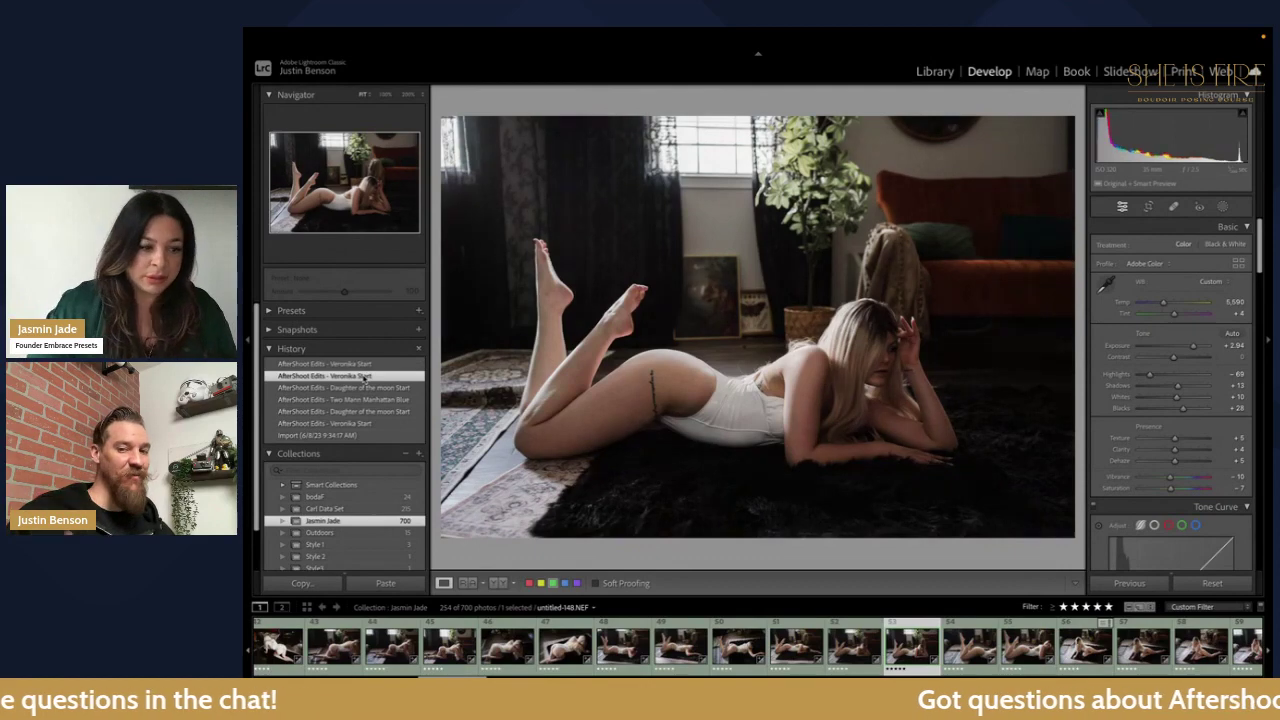
left_click(362, 388)
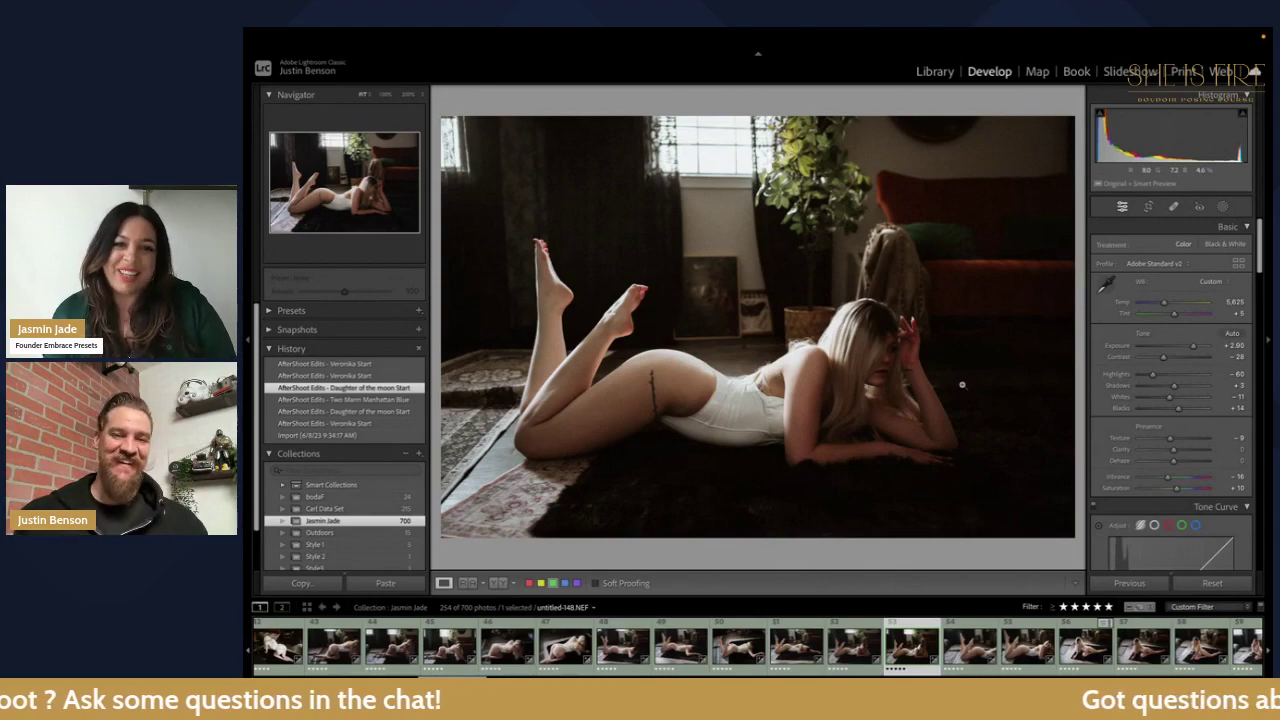
left_click(632, 378)
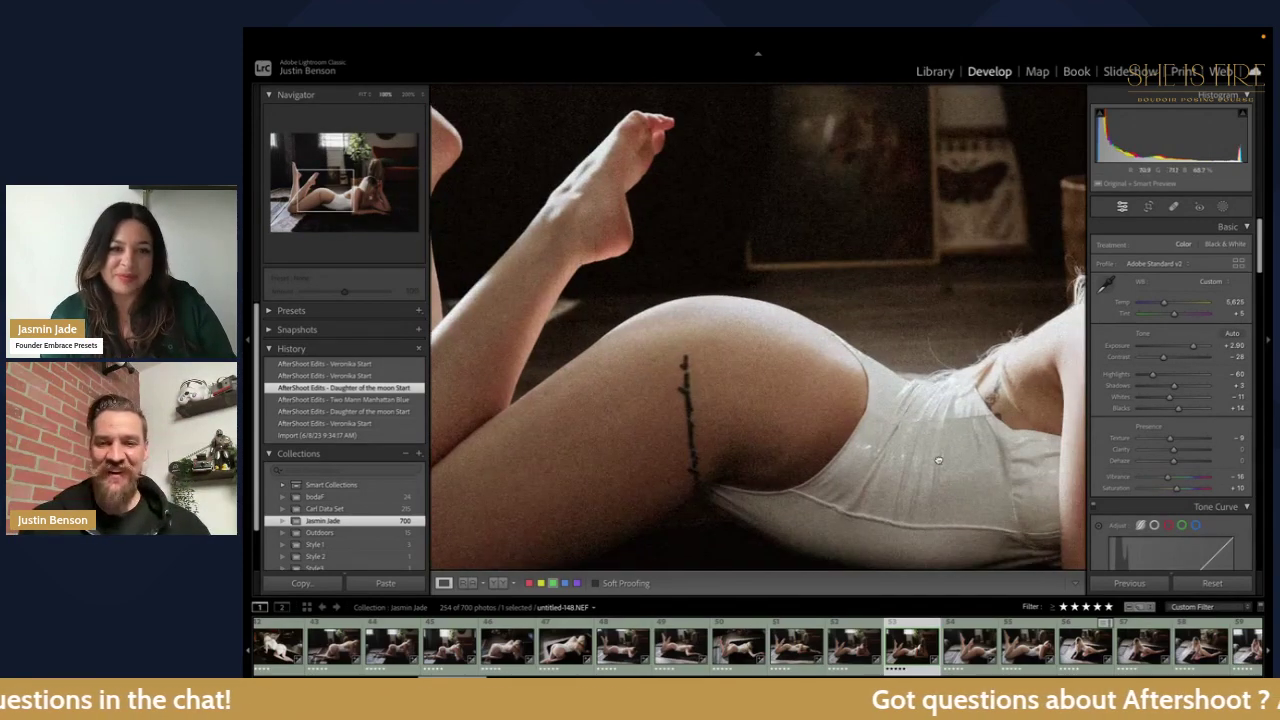
left_click_drag(938, 460, 651, 352)
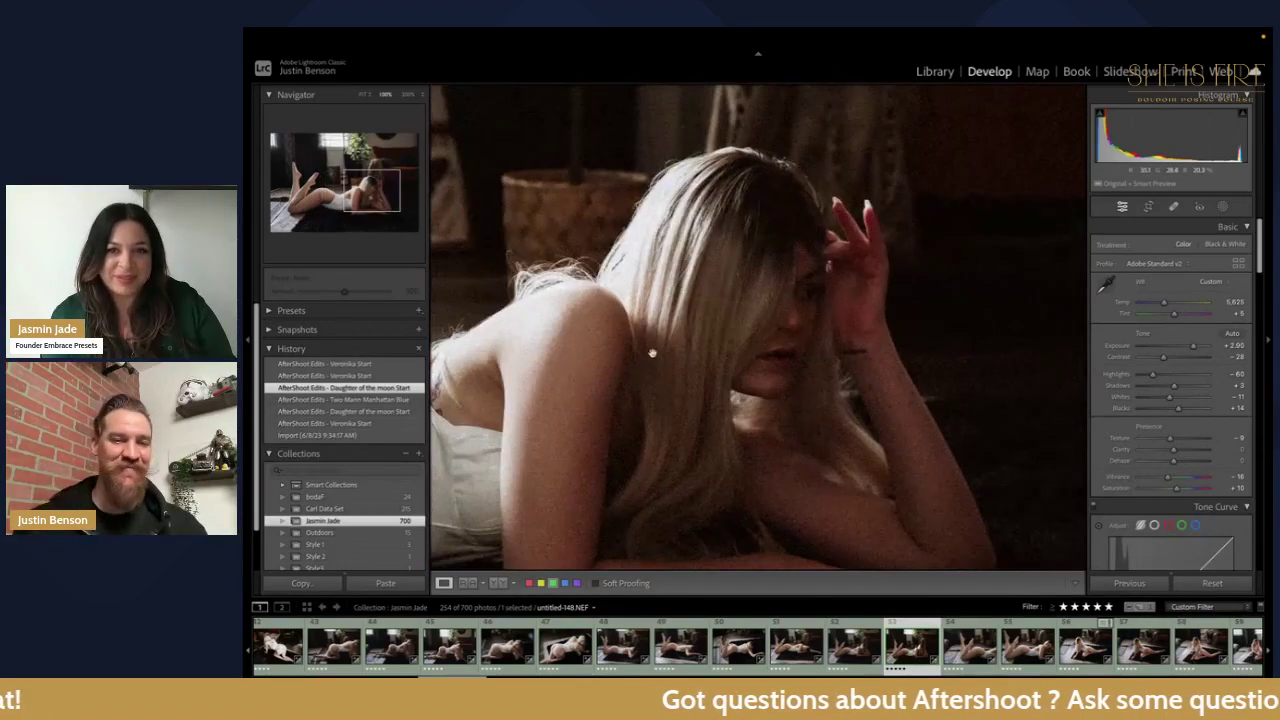
Step: Check photo 55's imported original against its AI edits, and revert the photo to its Daughter of the moon Start edit
key("Right")
key("Right")
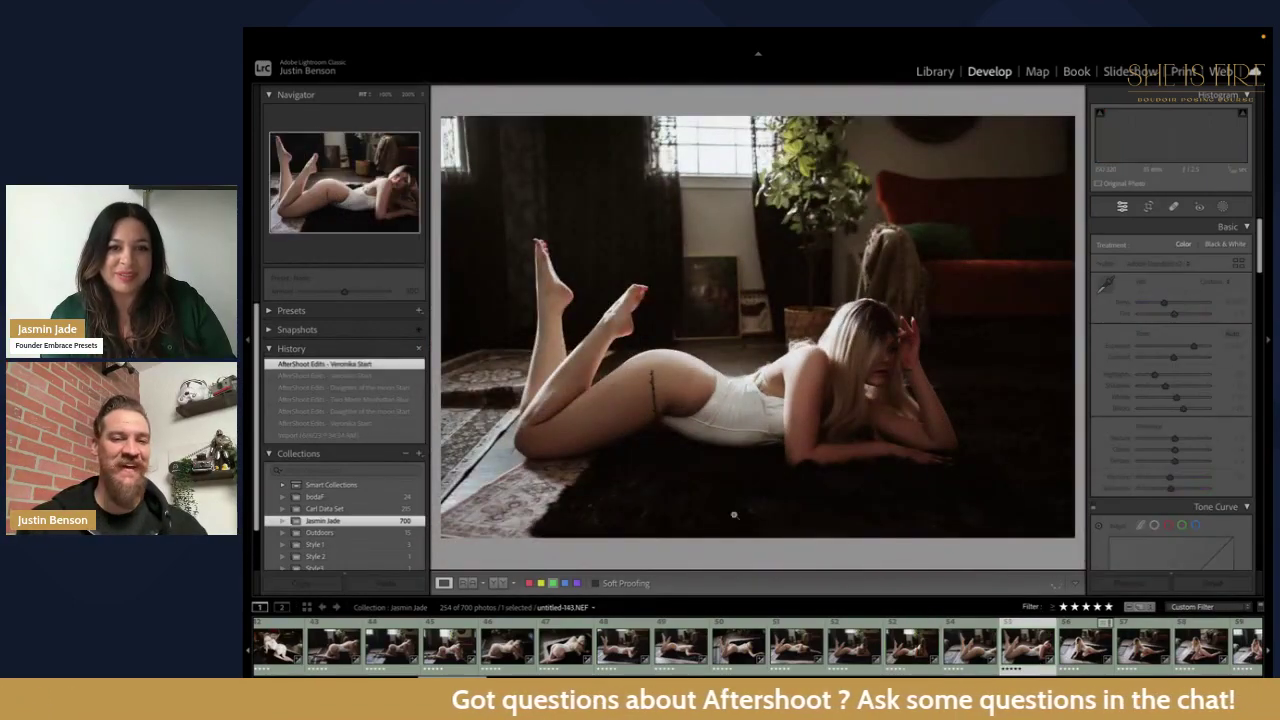
left_click(375, 388)
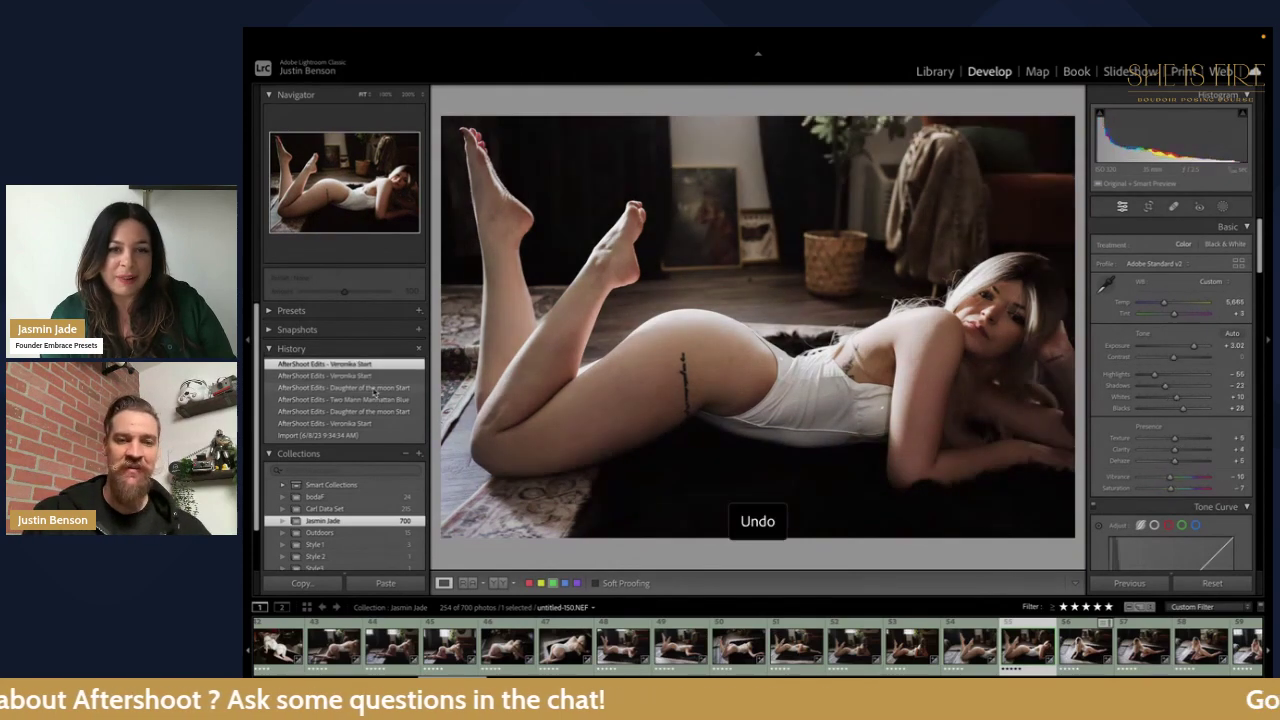
left_click(346, 435)
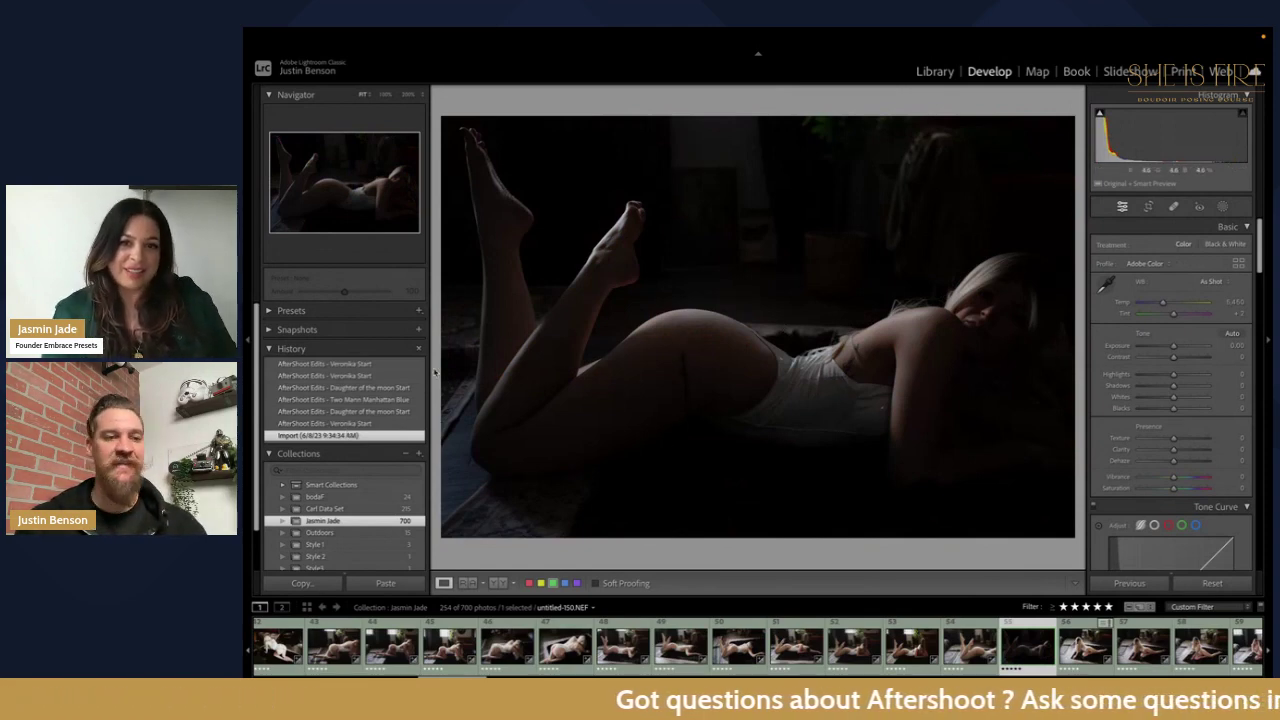
left_click(400, 387)
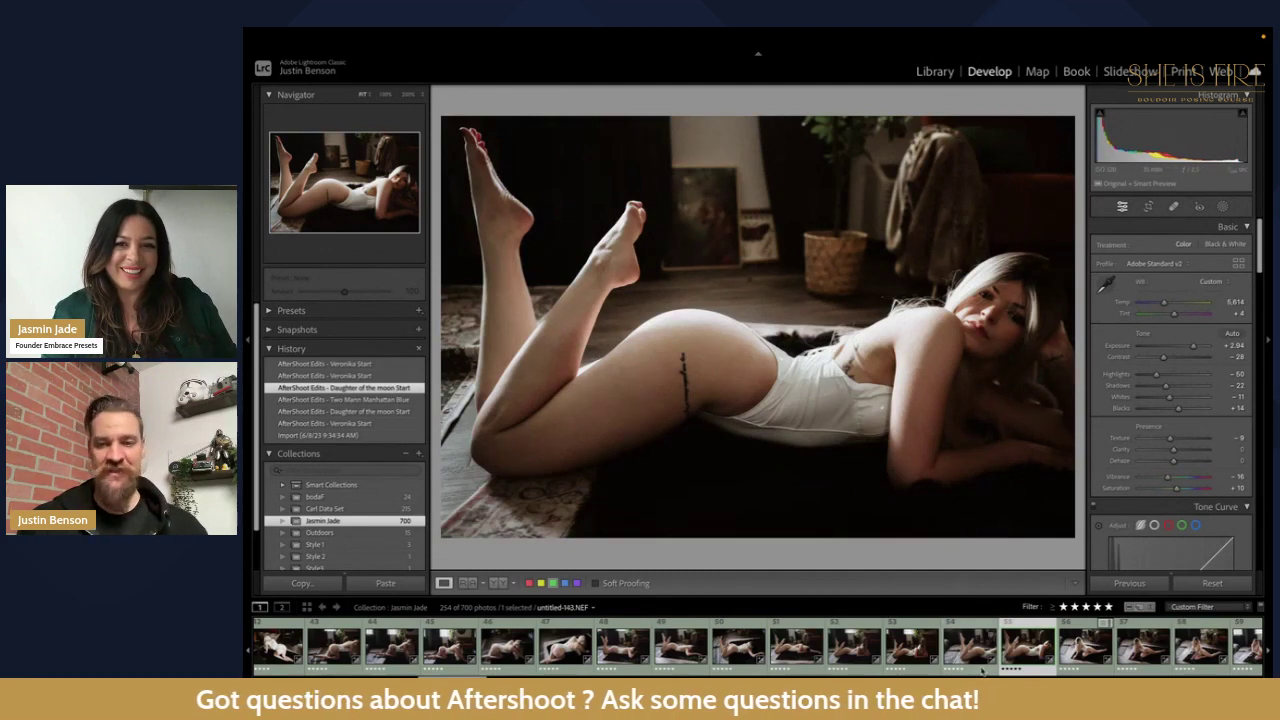
key("Escape")
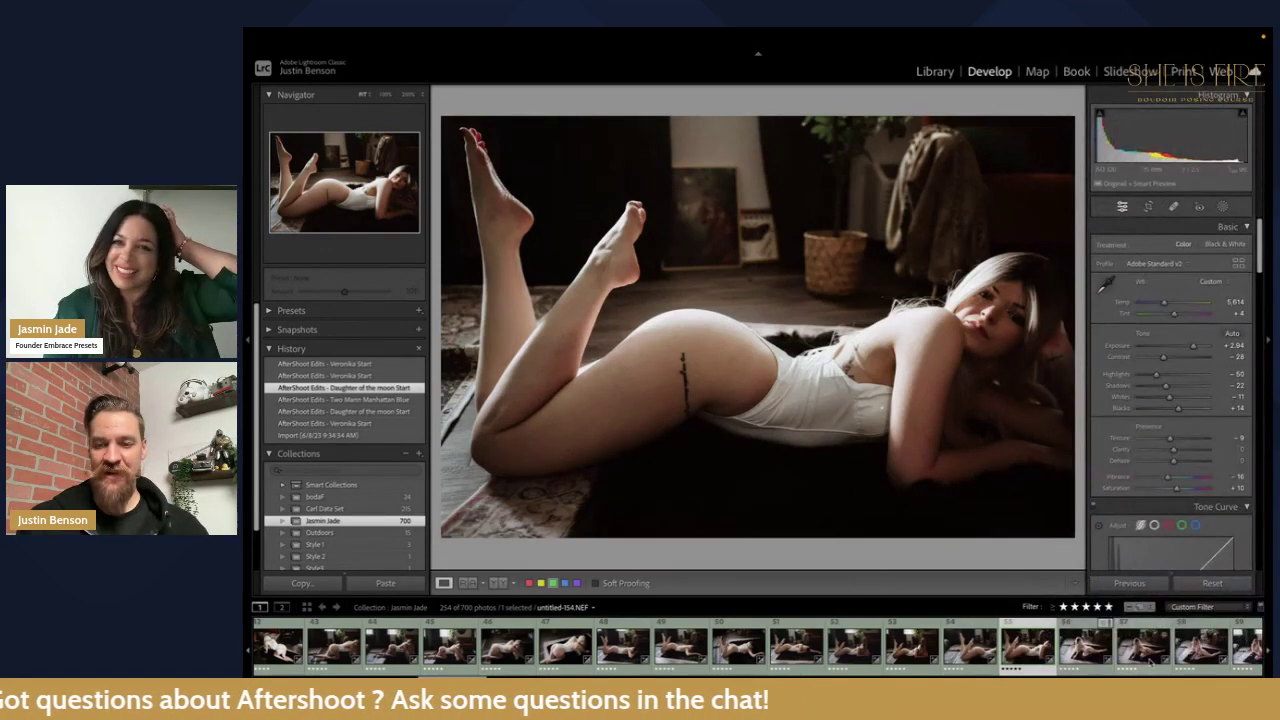
Step: View the Veronika Start edit on filtered photo 60, and display filtered photo 87 for review
key("Right")
left_click(781, 645)
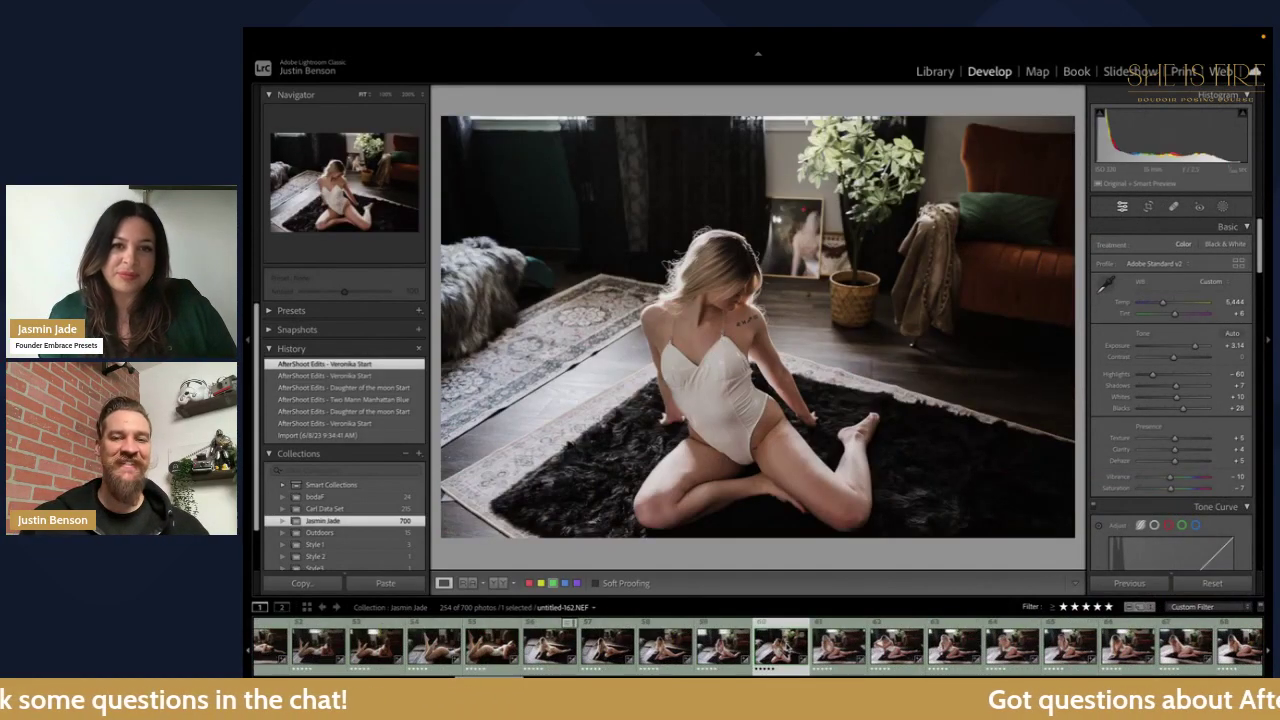
scroll(785, 643, "down", 1)
scroll(856, 650, "down", 10)
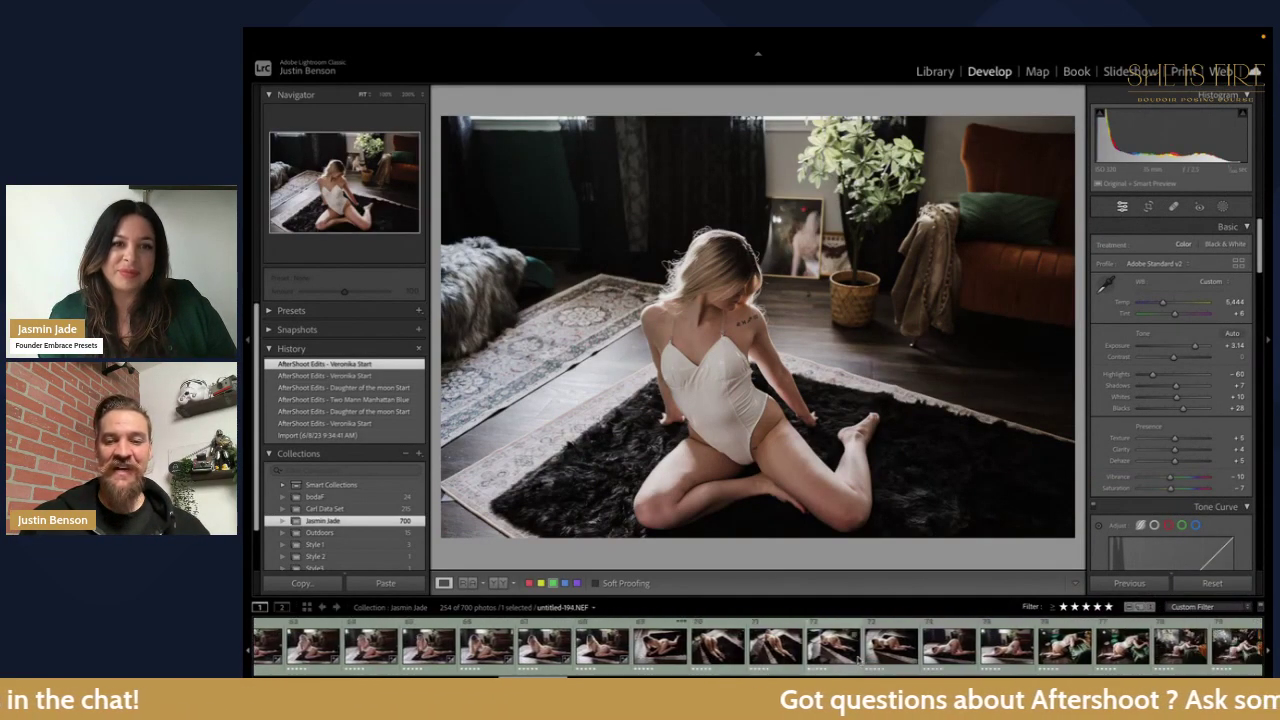
scroll(856, 652, "down", 4)
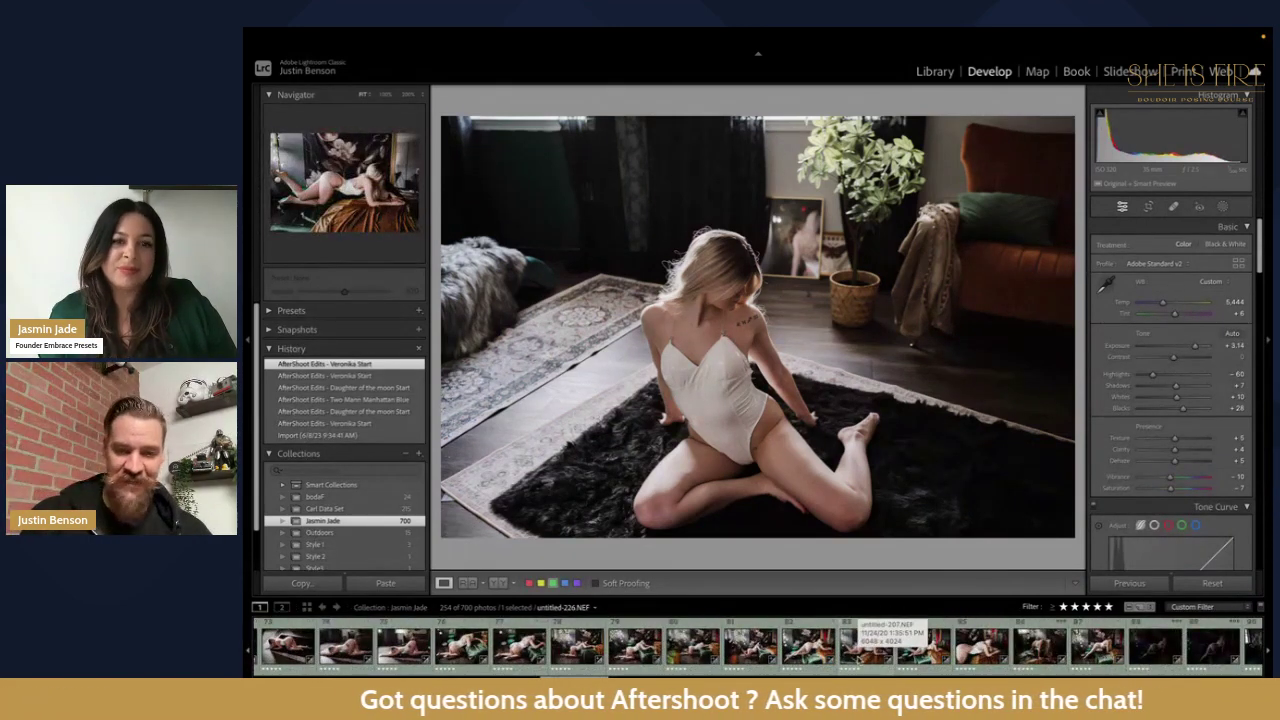
scroll(856, 645, "down", 4)
scroll(856, 645, "down", 3)
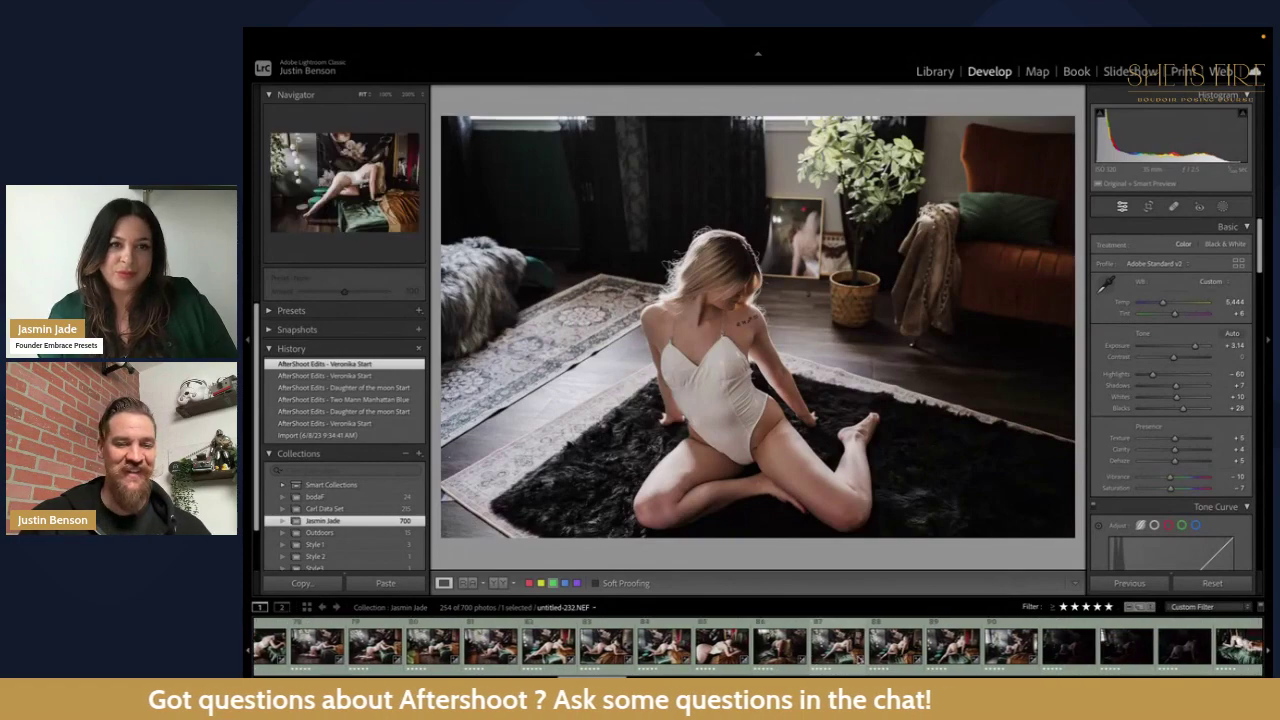
left_click(838, 645)
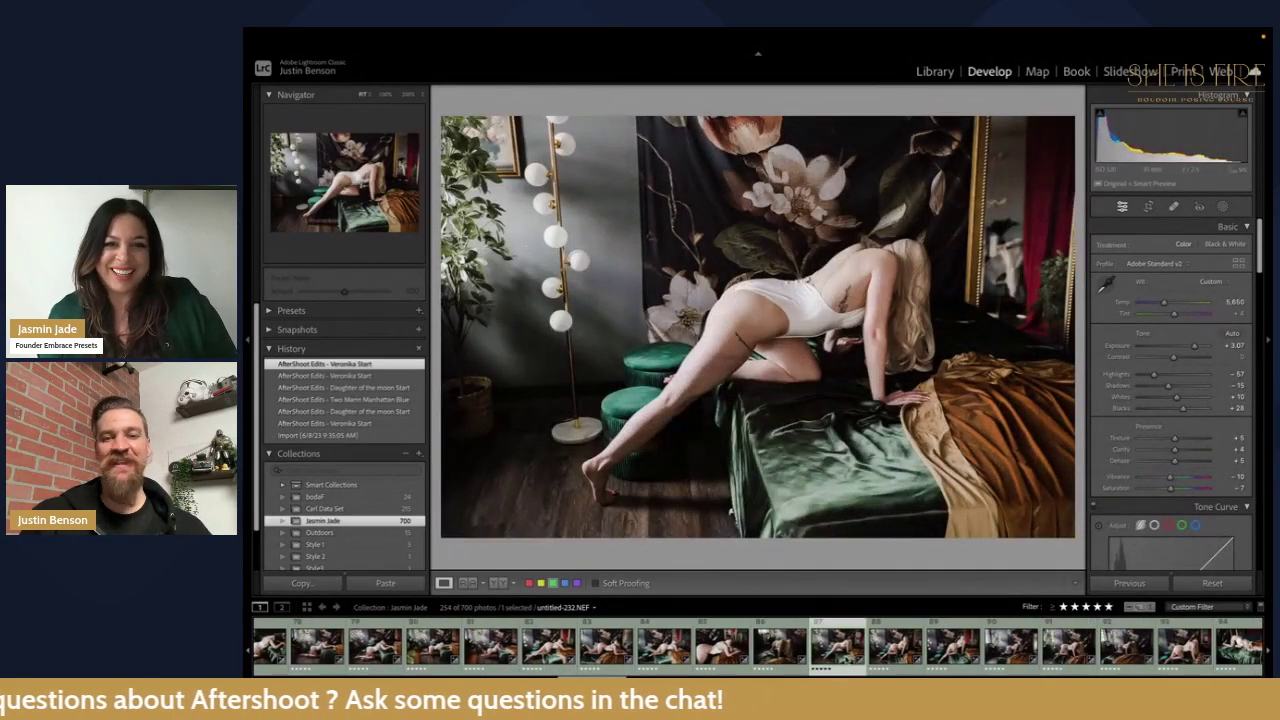
Step: Advance through the filtered photos to the studio portrait 103 against the plain light wall
key("Right")
key("Right")
key("Right")
key("Right")
key("Right")
key("Right")
key("Right")
key("Right")
key("Right")
key("Right")
key("Right")
key("Right")
key("Right")
key("Right")
key("Right")
key("Right")
key("Right")
key("Right")
key("Right")
key("Right")
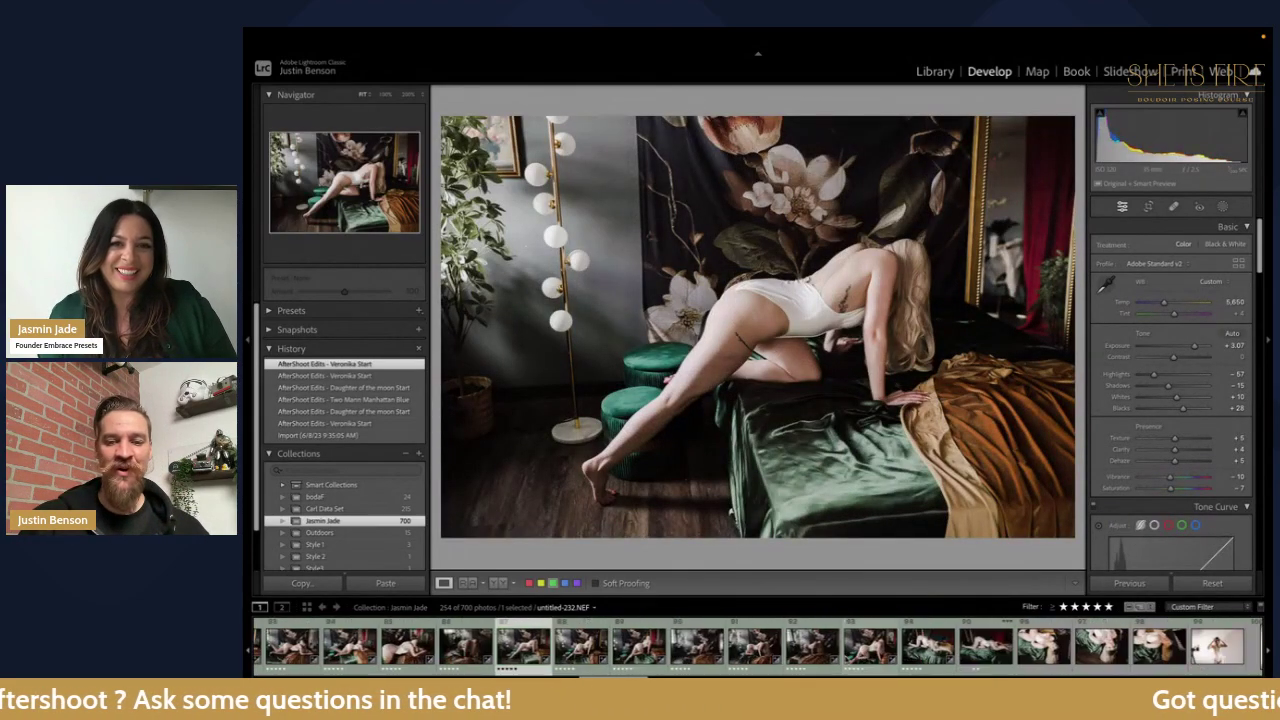
key("Right")
key("Right")
key("Right")
key("Right")
key("Right")
key("Right")
key("Right")
key("Right")
key("Right")
key("Right")
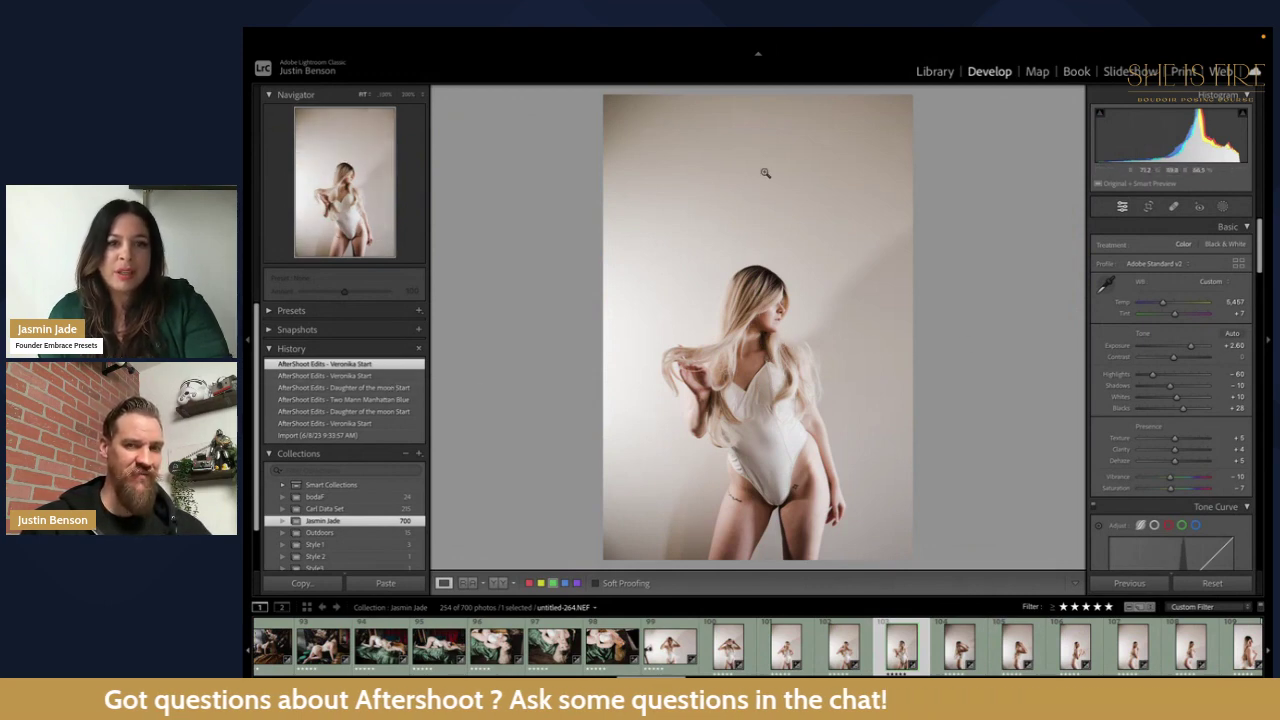
Step: Compare the Daughter of the moon Start and Veronika Start edits on photo 103
left_click(407, 388)
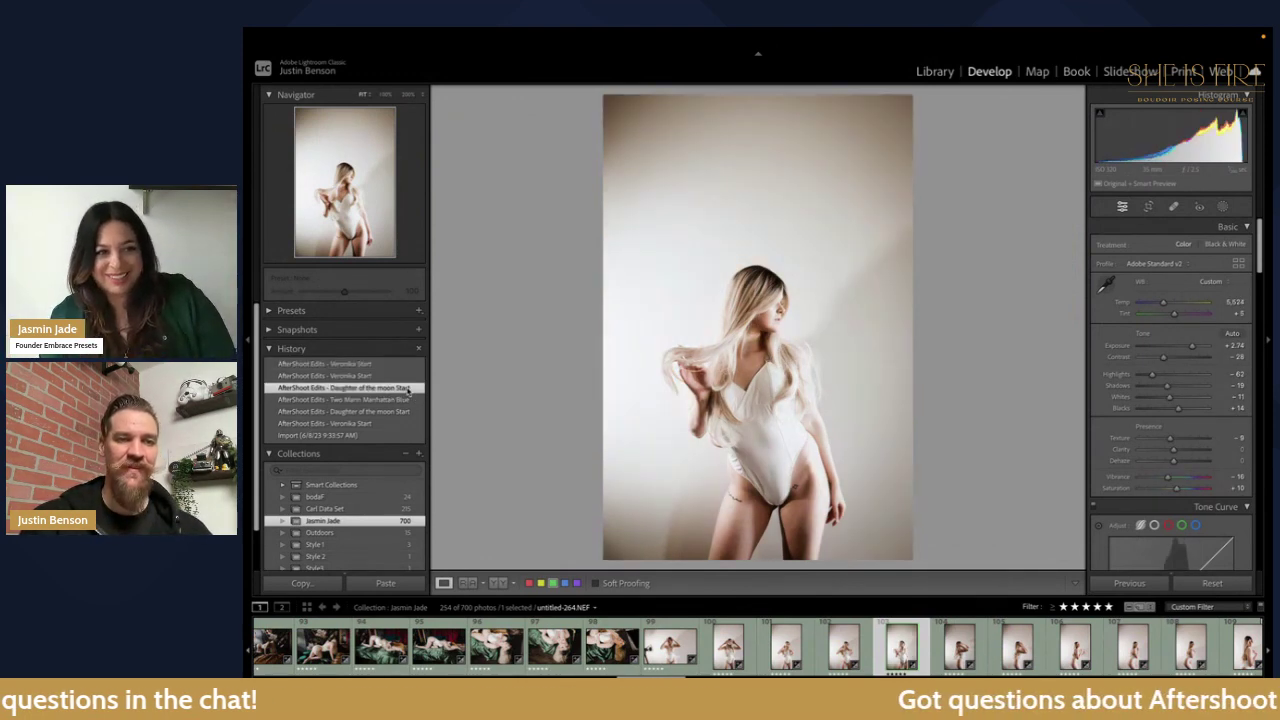
left_click(405, 377)
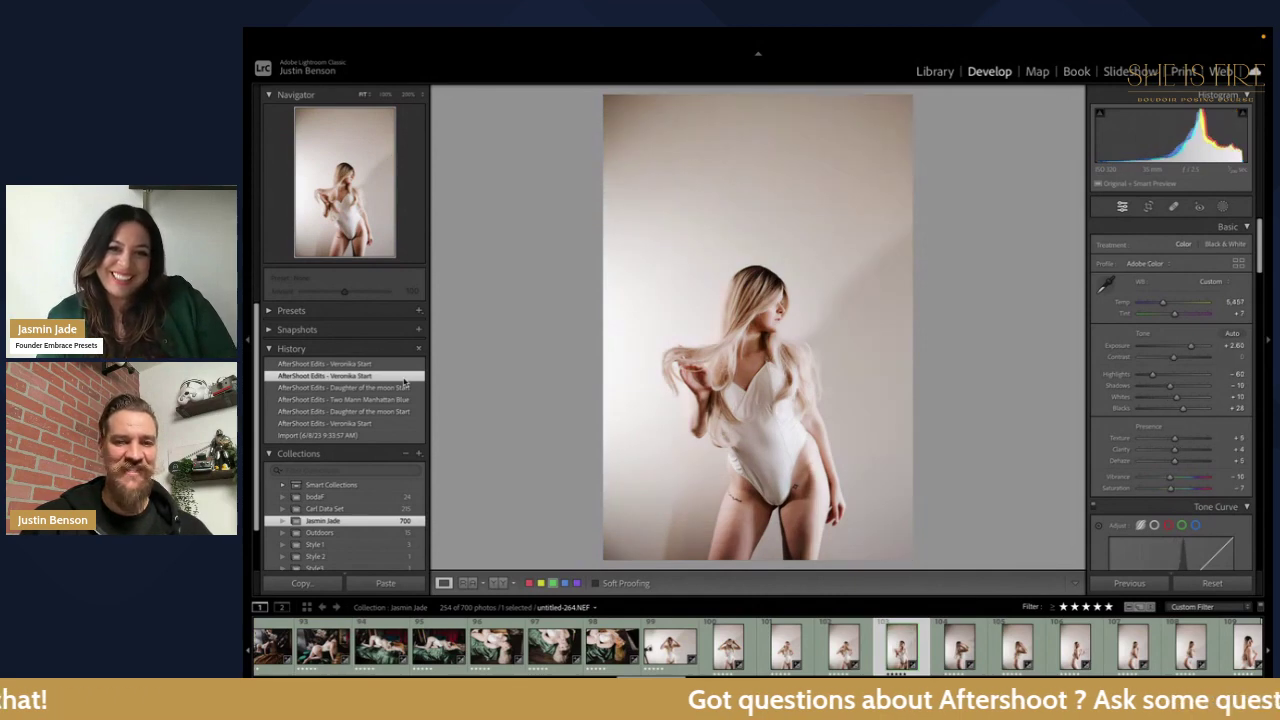
left_click(400, 387)
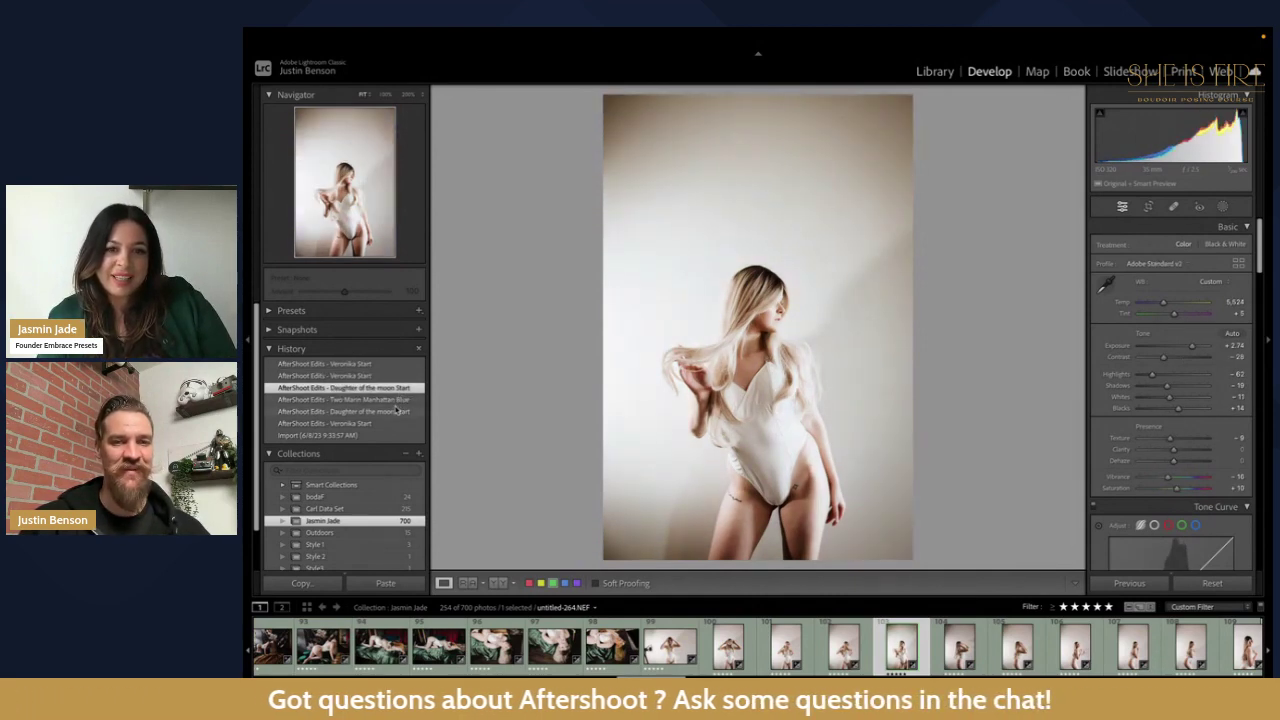
Step: Try lowering the exposure of photo 103's Daughter of the moon Start edit to +2.34, and undo the change
key("minus")
key("minus")
key("minus")
key("minus")
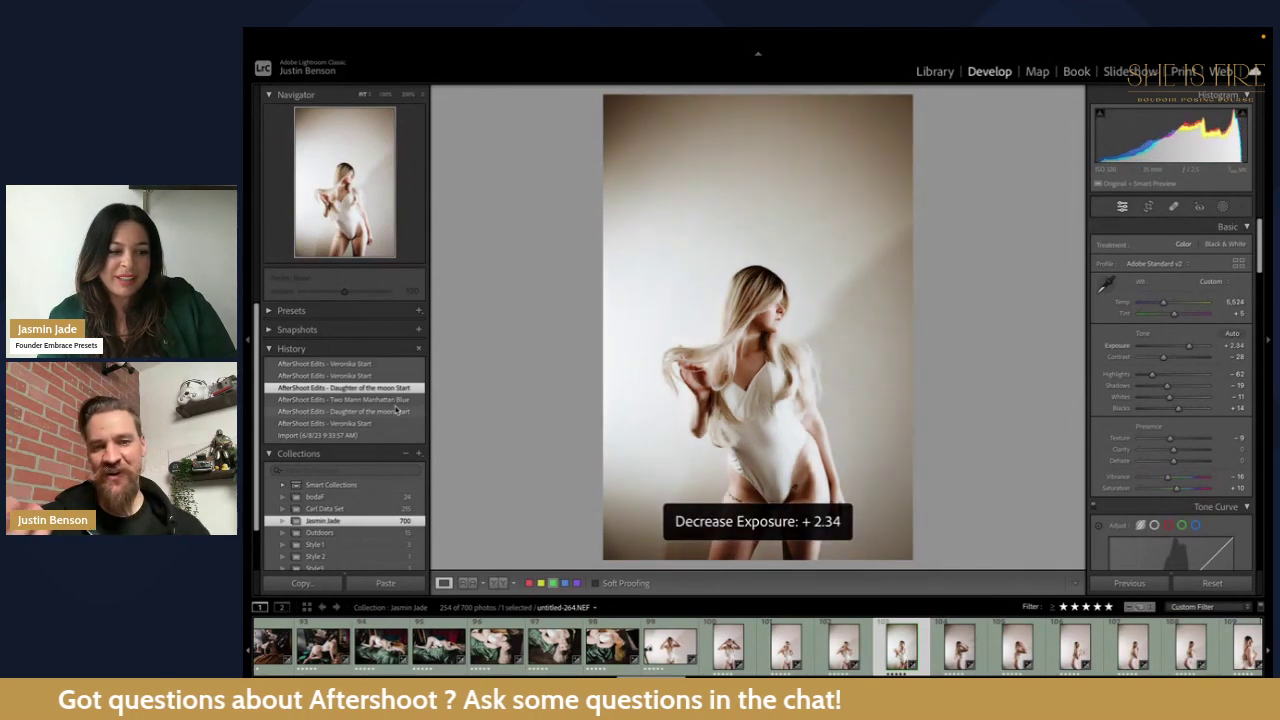
key("ctrl+z")
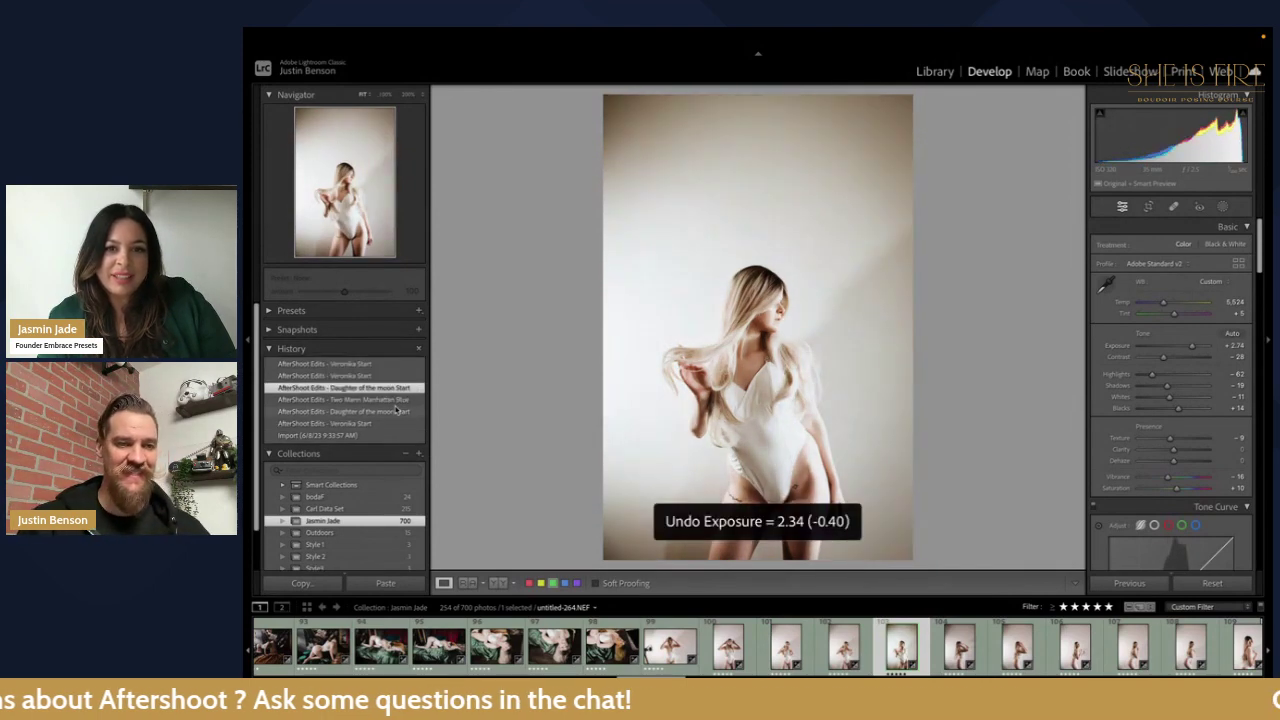
Step: Compare photo 103's Two Mann Manhattan Blue edit with the imported original, and return the photo to its latest Veronika Start edit
left_click(397, 400)
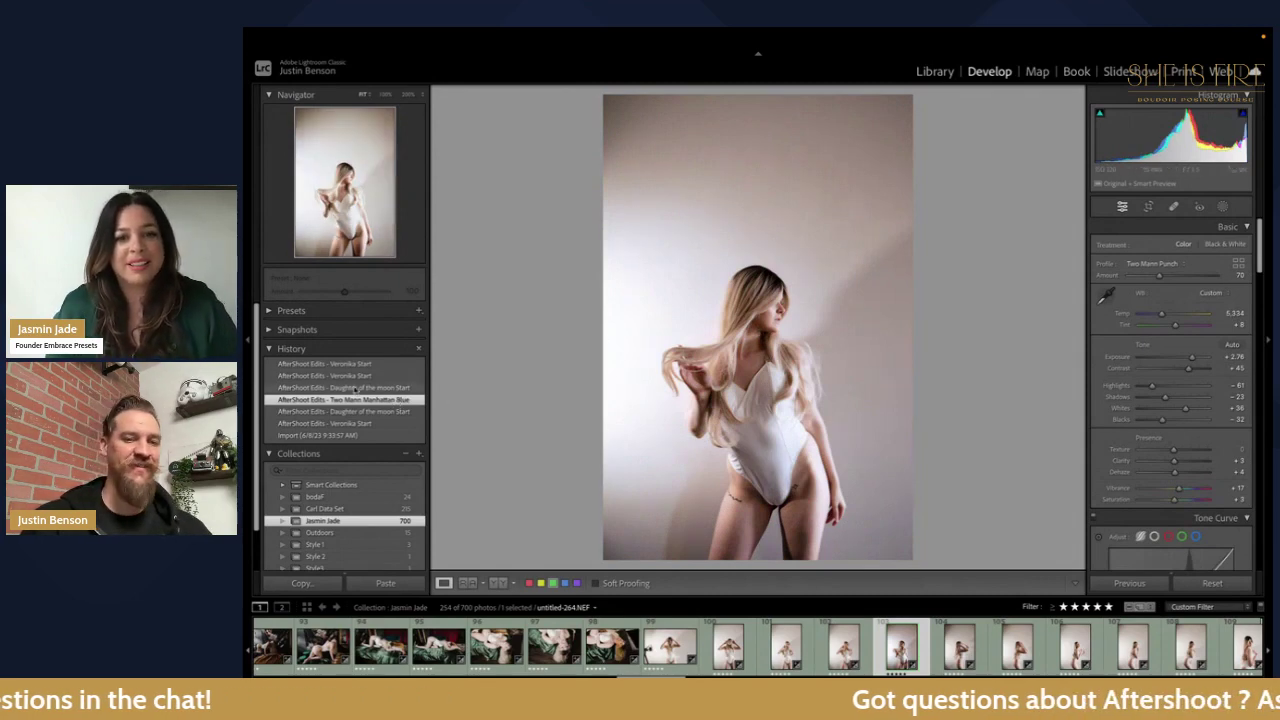
left_click(337, 436)
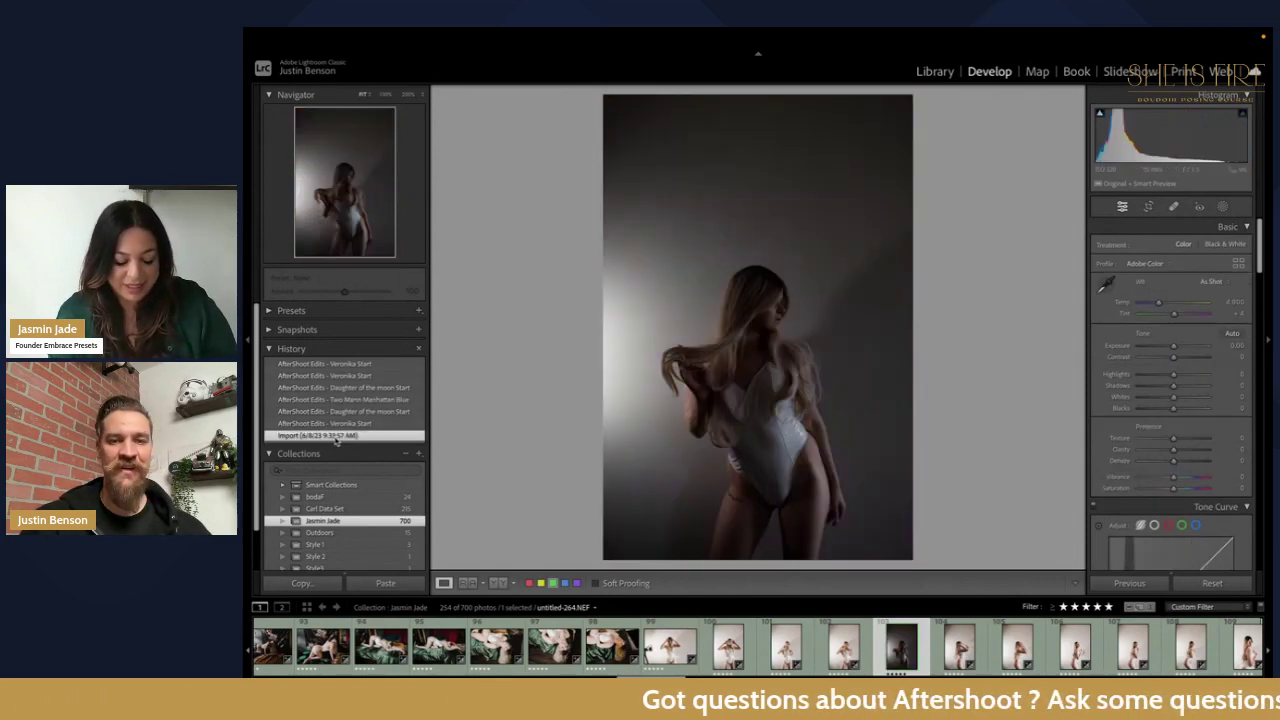
left_click(340, 365)
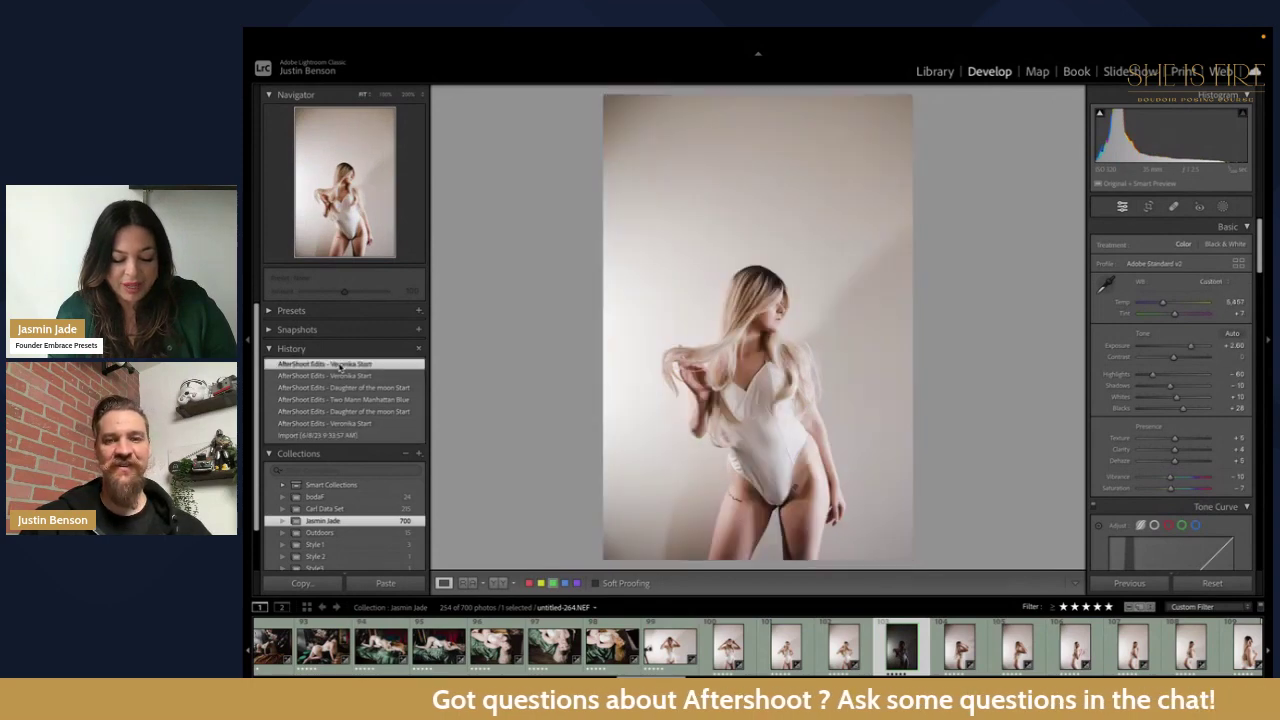
Step: Examine the Veronika Start edits on filtered photo 119 and the mirror shots up to photo 138
scroll(950, 650, "down", 1)
scroll(952, 673, "down", 3)
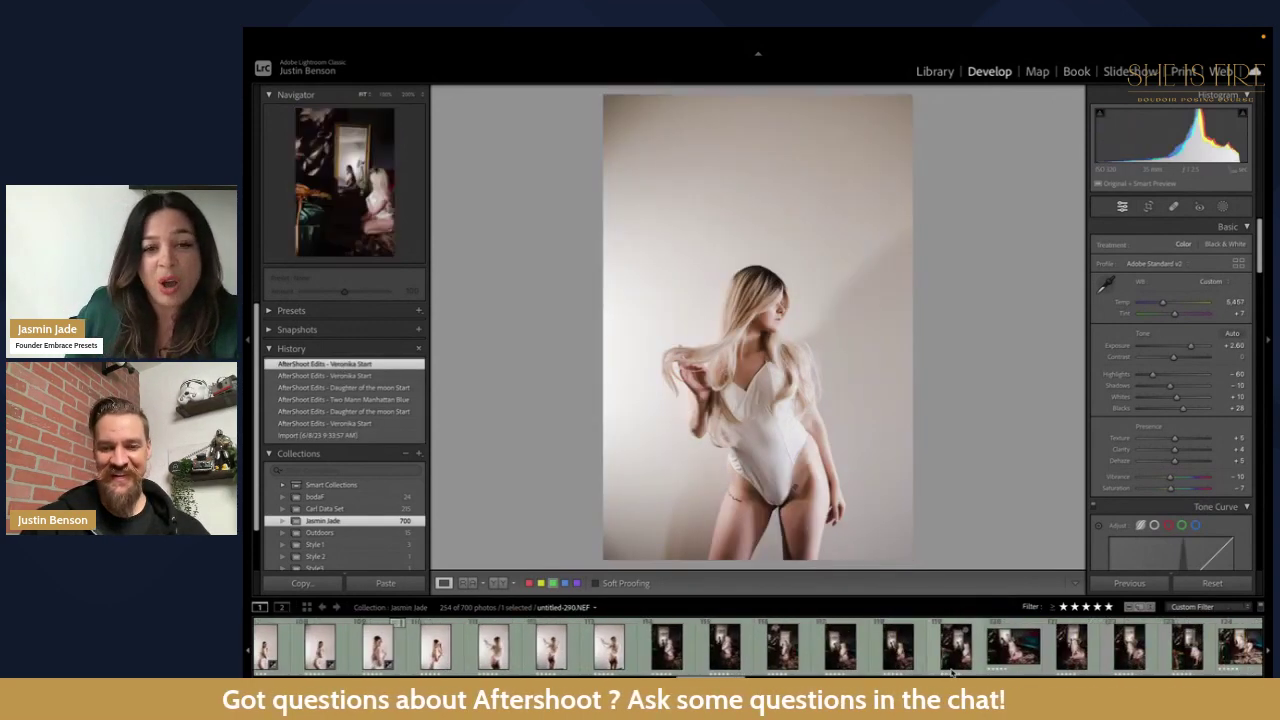
left_click(952, 660)
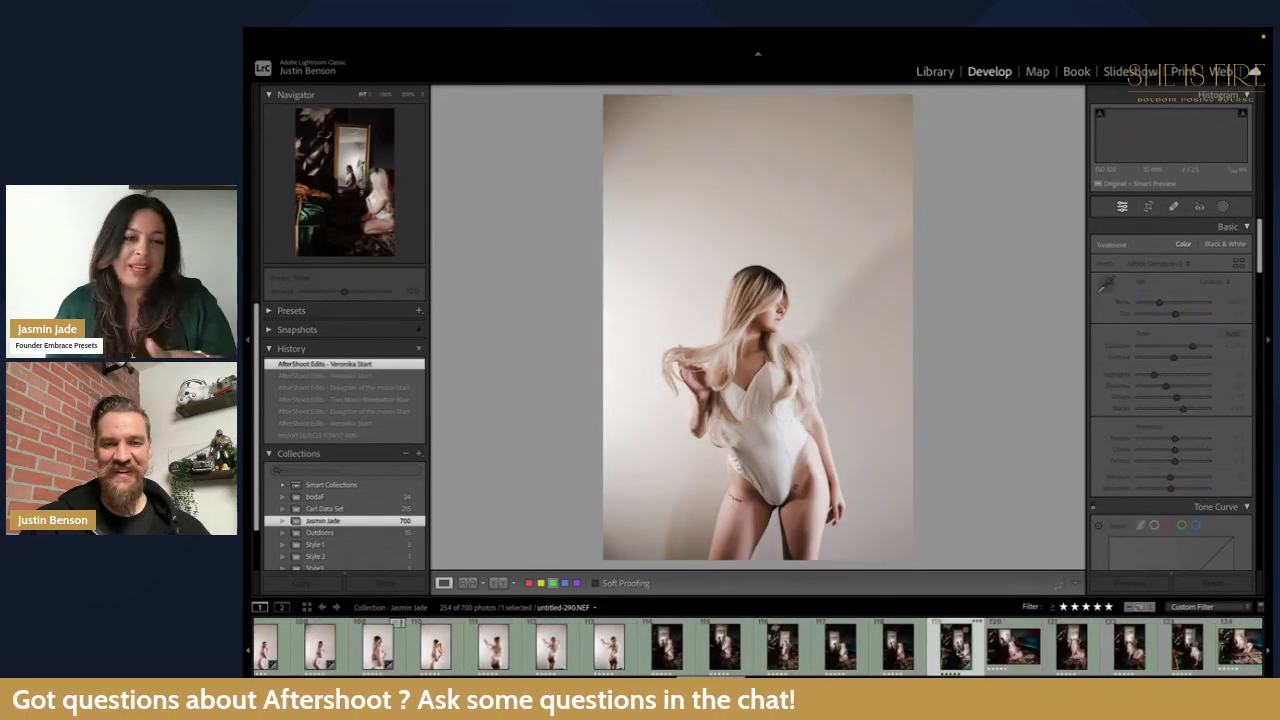
scroll(952, 645, "down", 5)
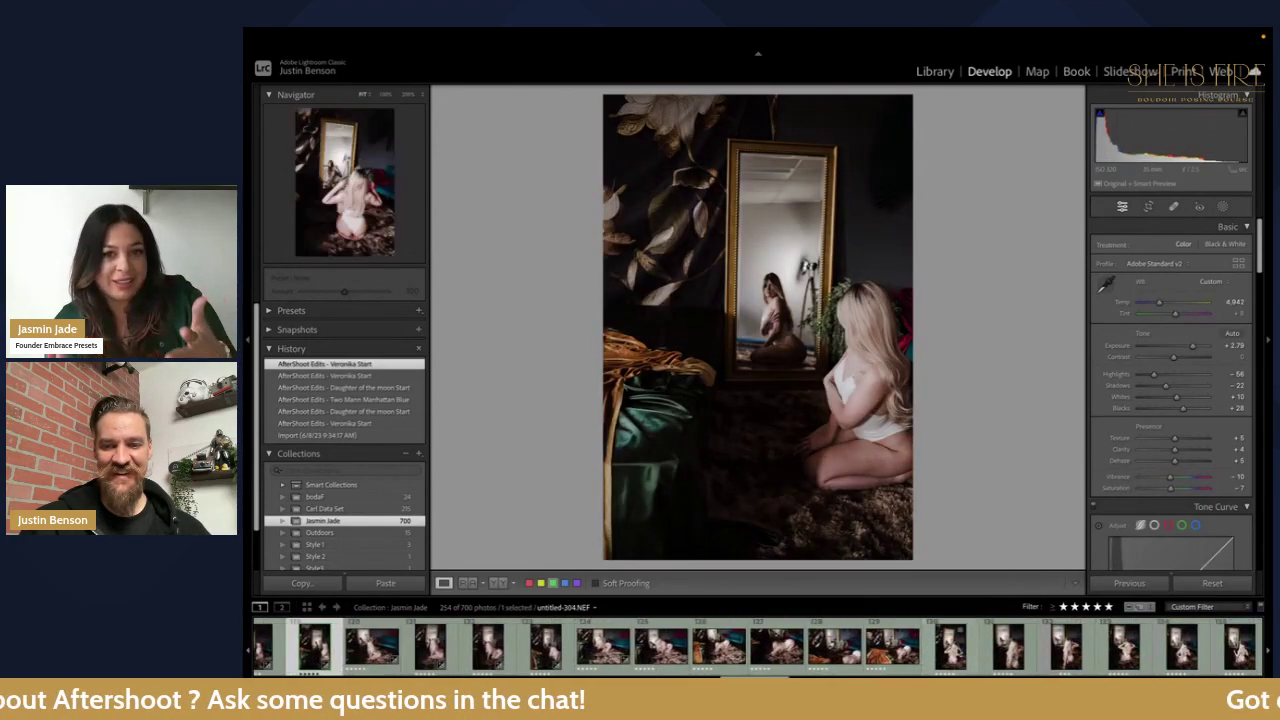
left_click(891, 648)
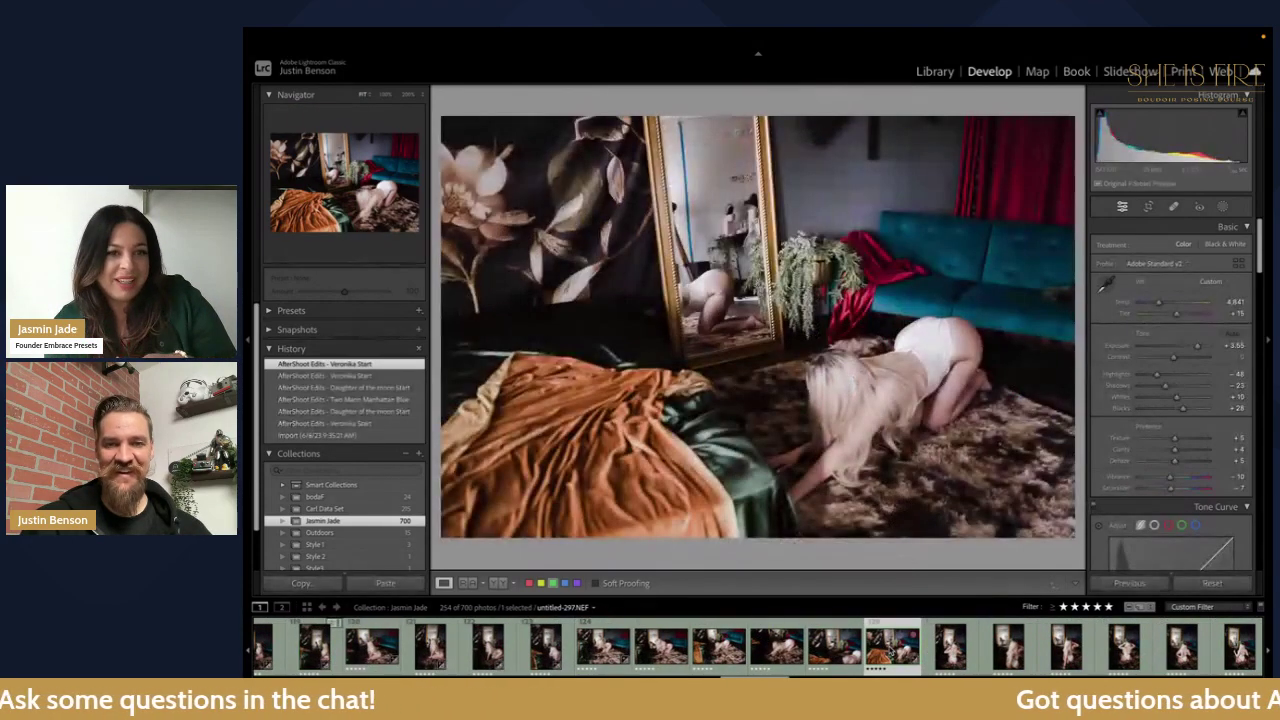
scroll(891, 648, "down", 5)
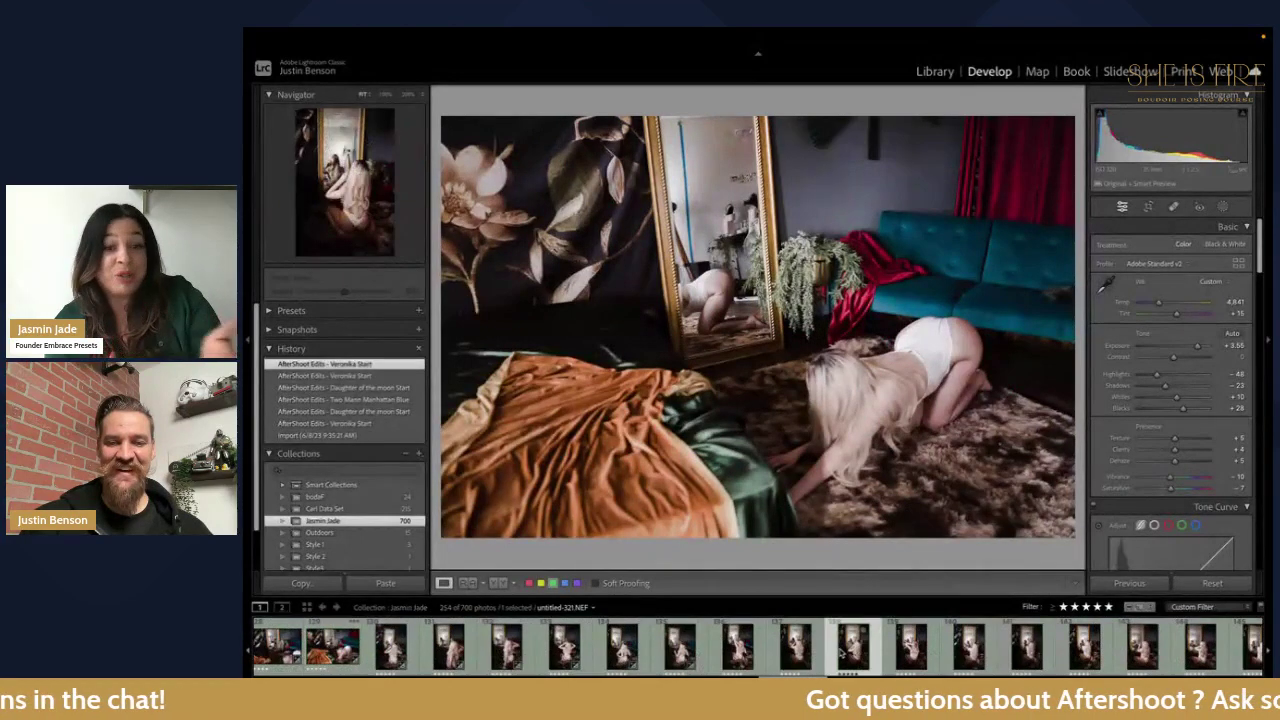
left_click(848, 648)
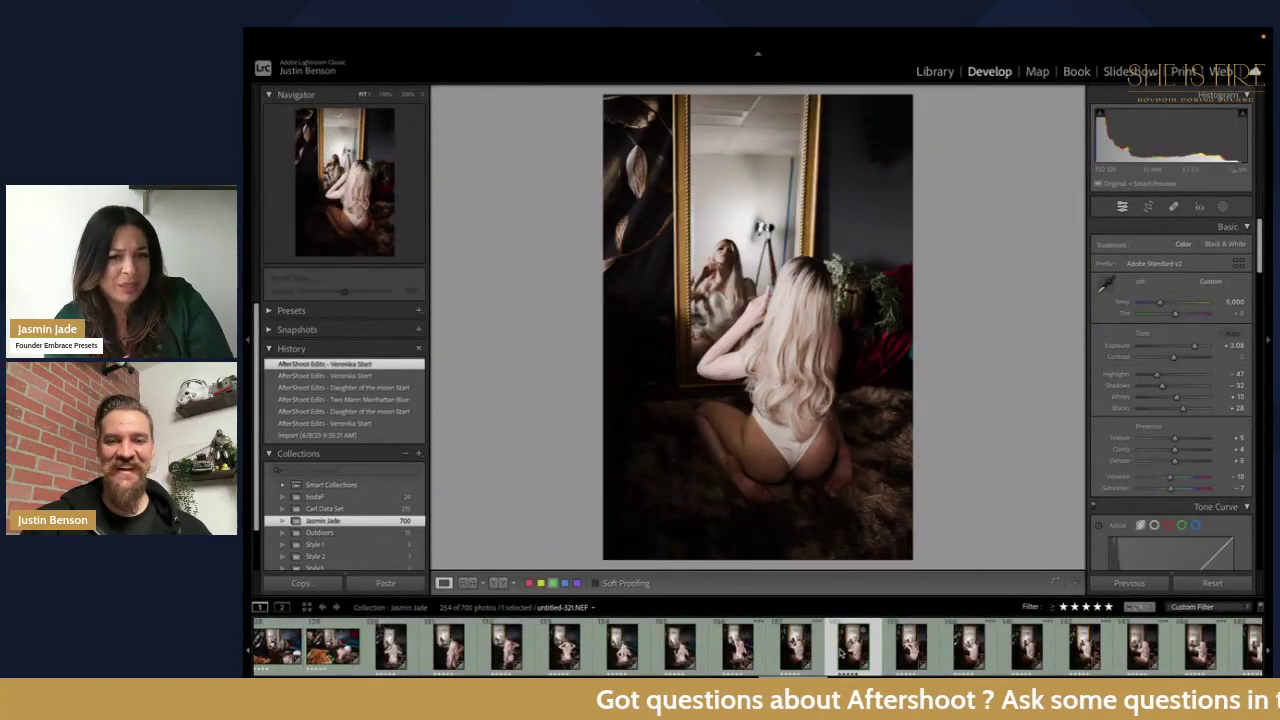
Step: Examine the Veronika Start edits on the seated mirror shots up to photo 172
scroll(900, 648, "down", 4)
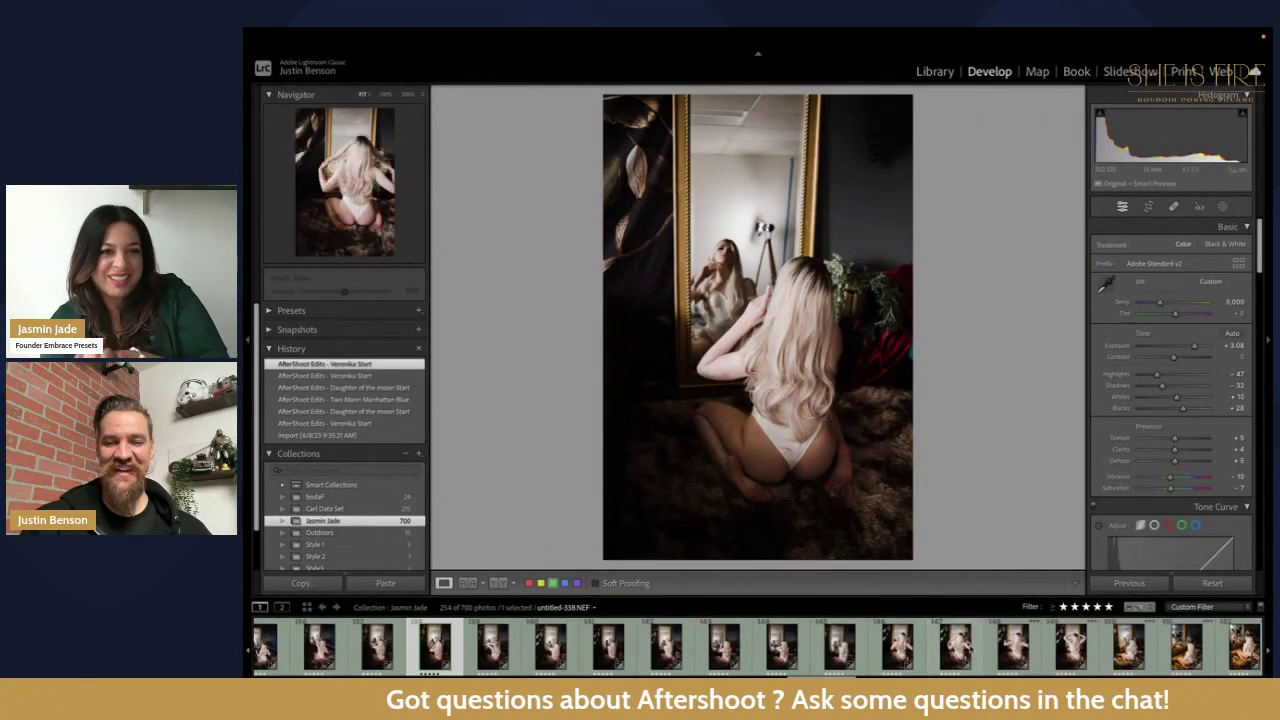
left_click(840, 648)
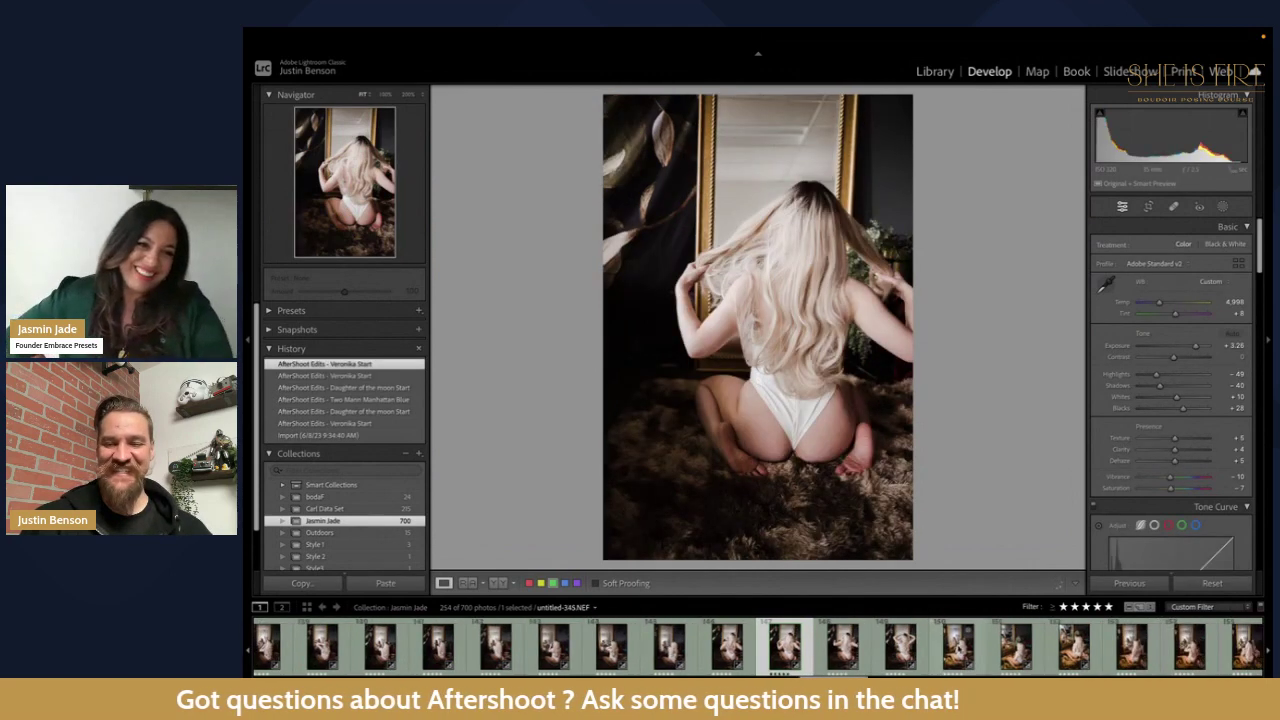
scroll(958, 648, "down", 3)
left_click(942, 646)
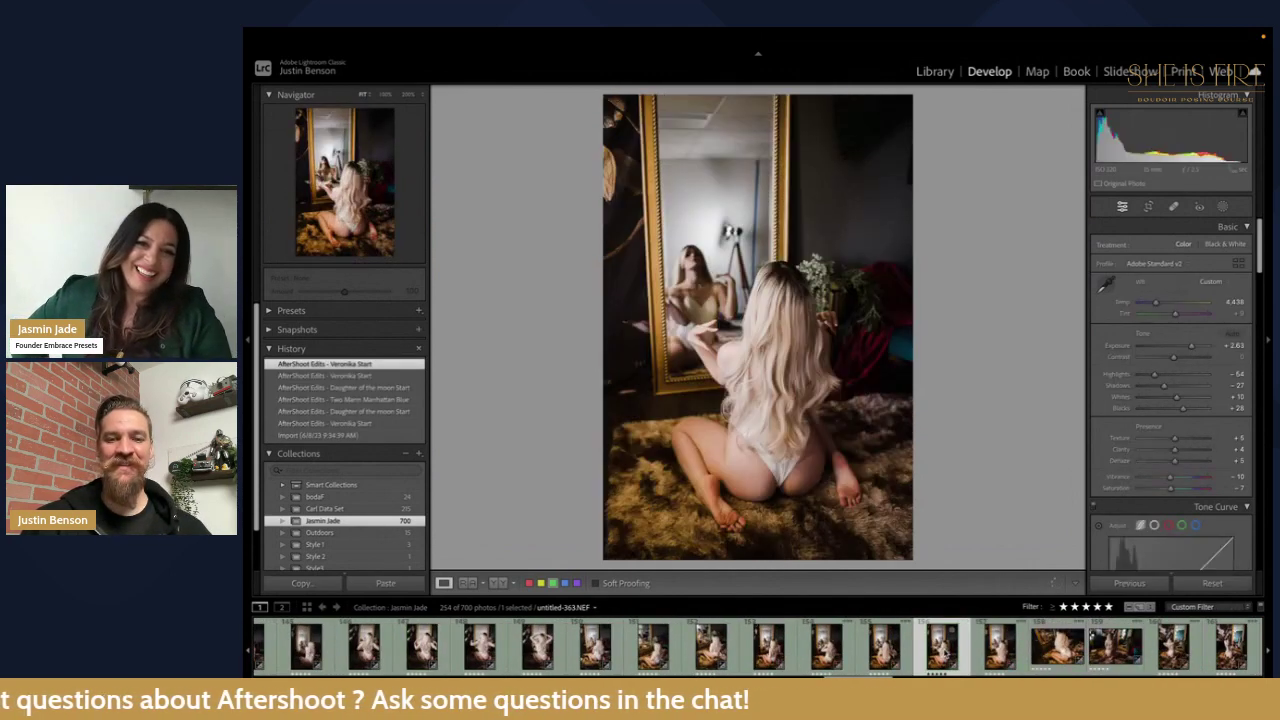
scroll(958, 648, "down", 3)
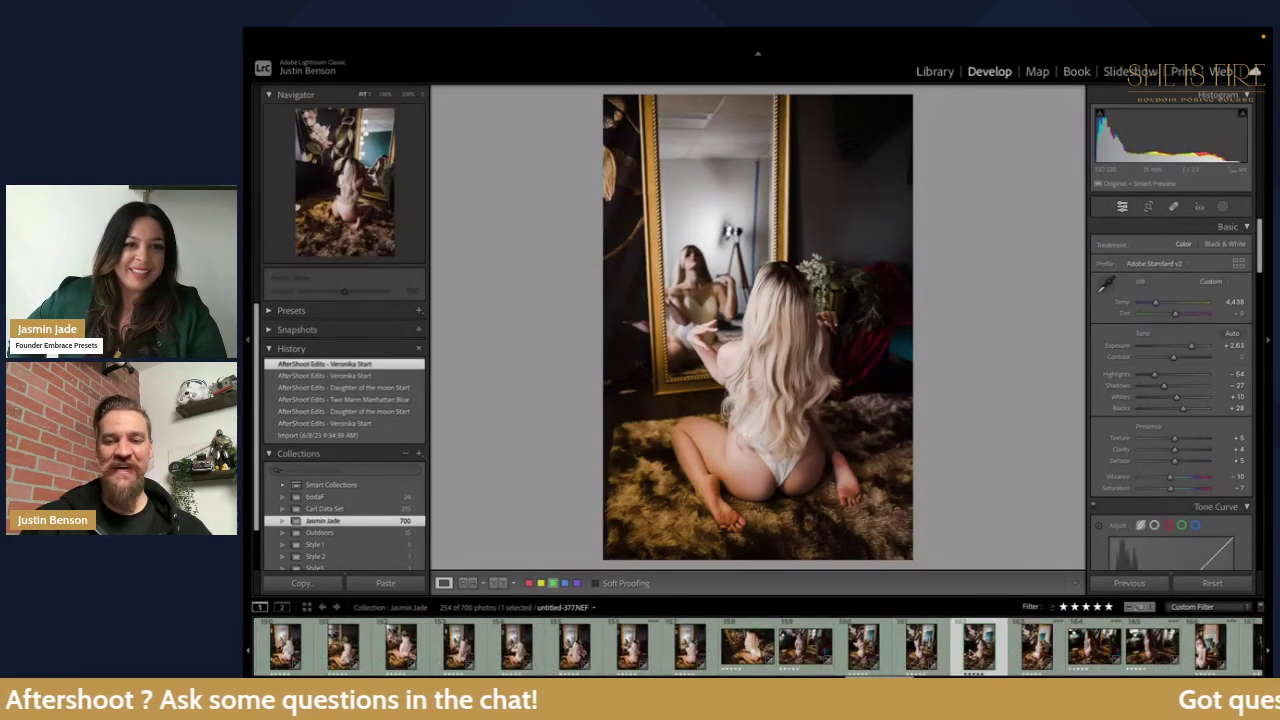
left_click(978, 646)
scroll(958, 648, "down", 5)
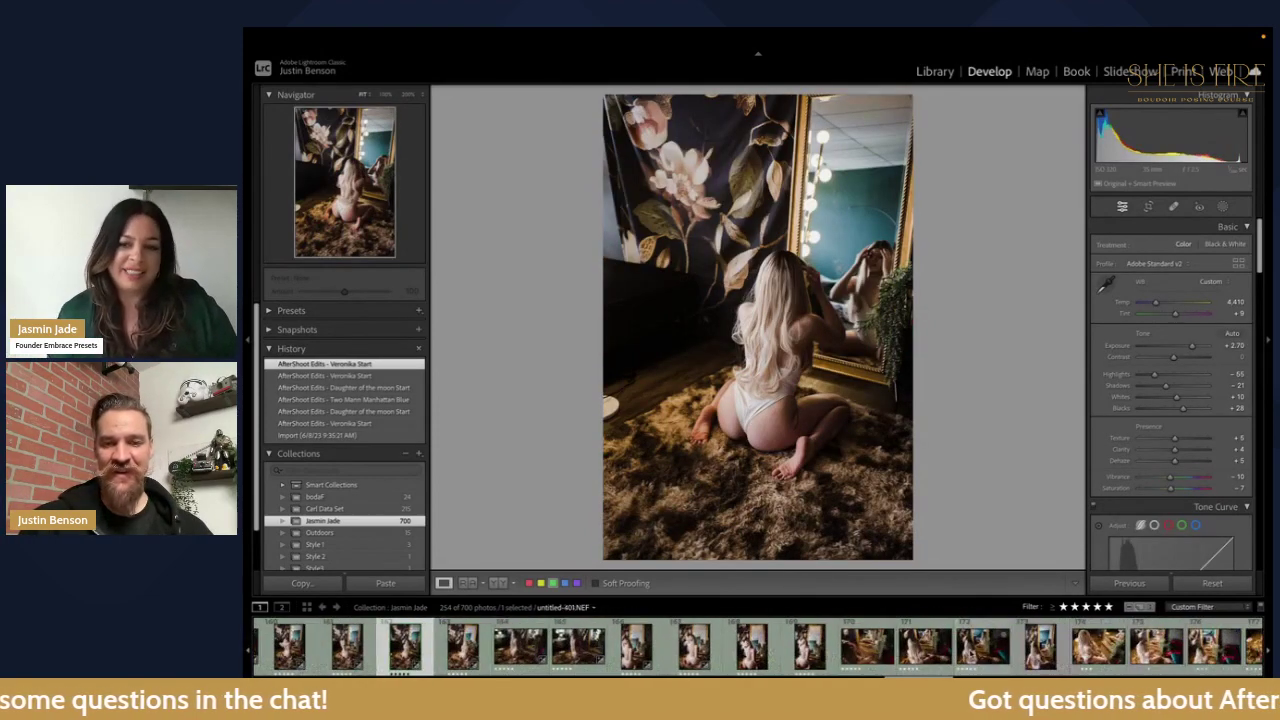
left_click(983, 646)
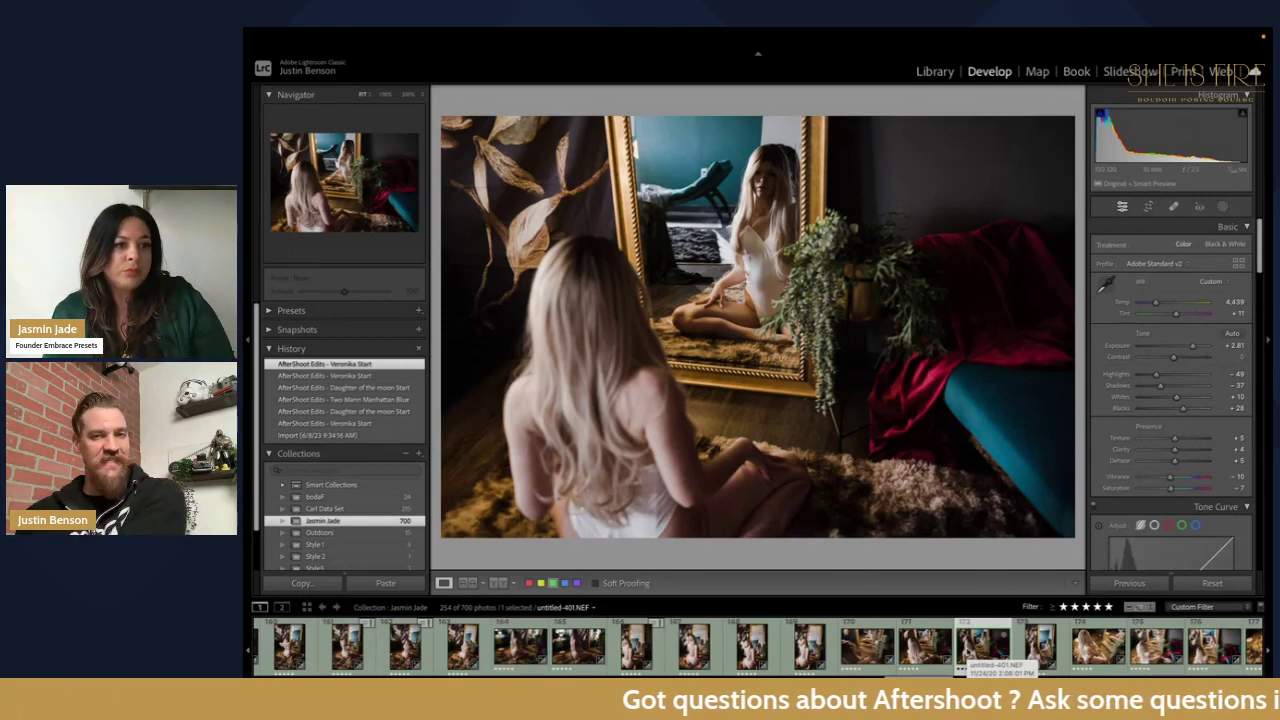
Step: Compare photo 183's Veronika Start edit with the unedited original by resetting its settings, and undo the reset
scroll(970, 645, "down", 5)
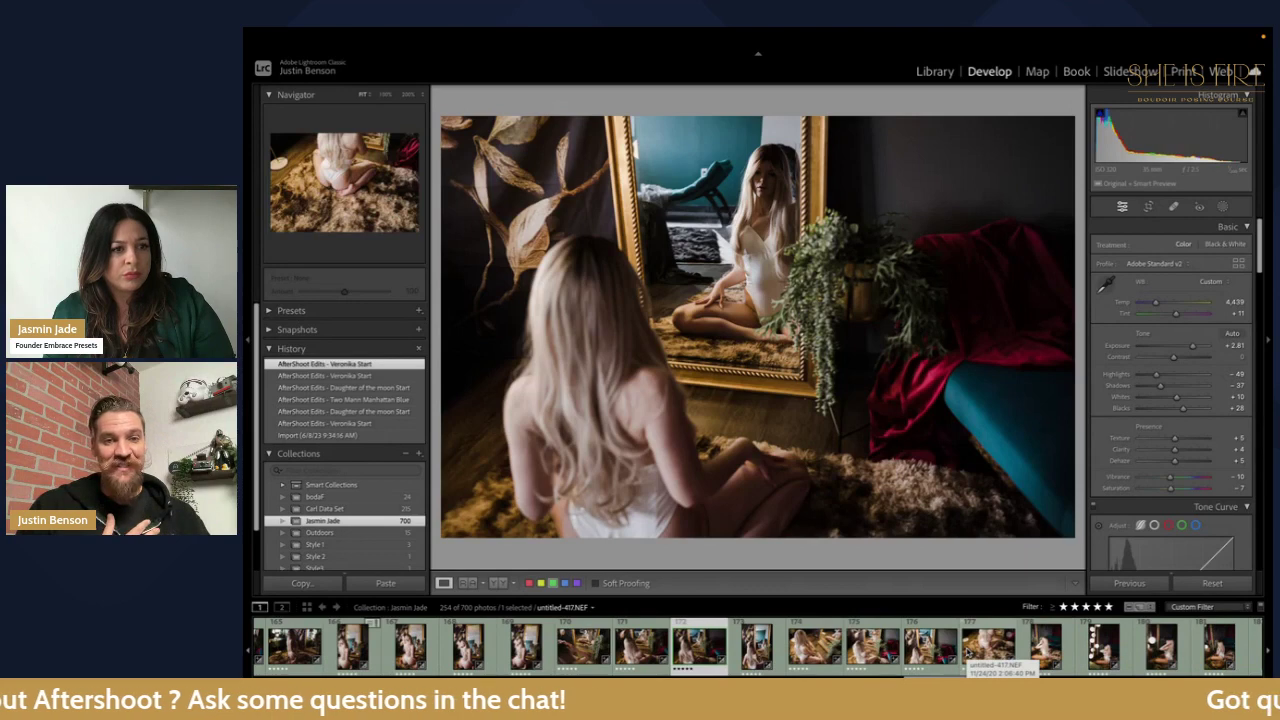
scroll(975, 648, "down", 5)
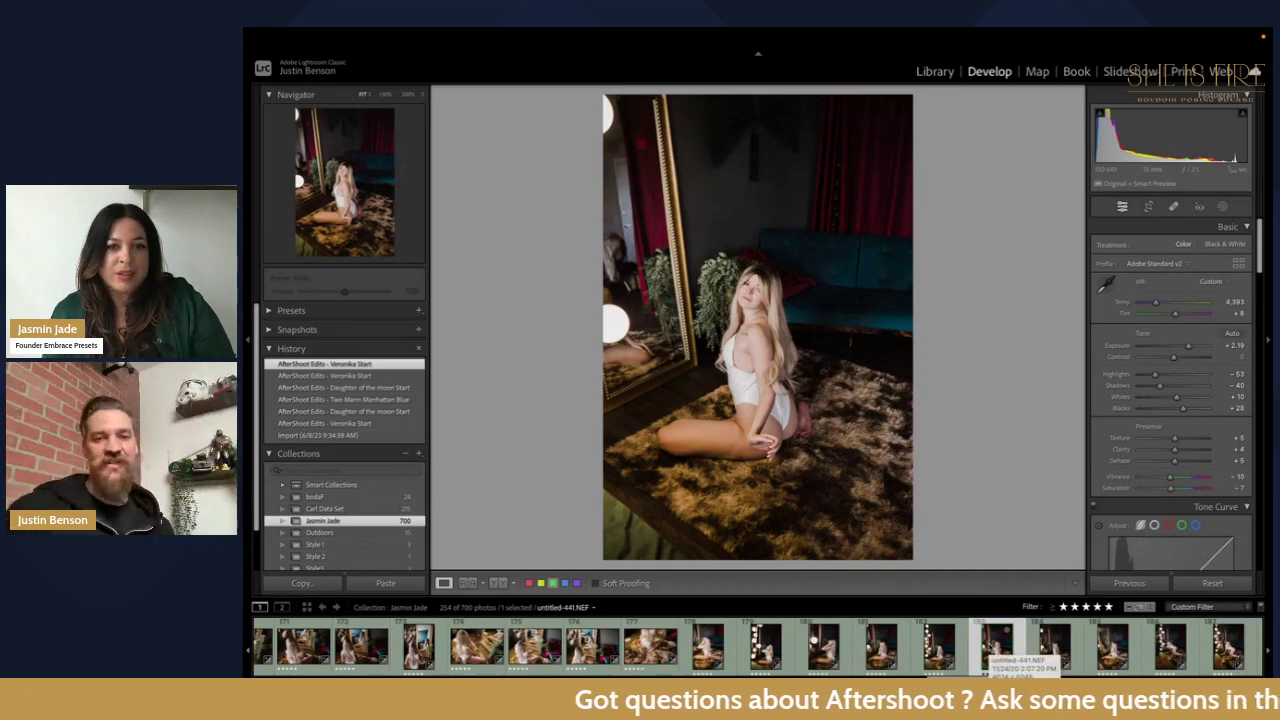
left_click(1207, 585)
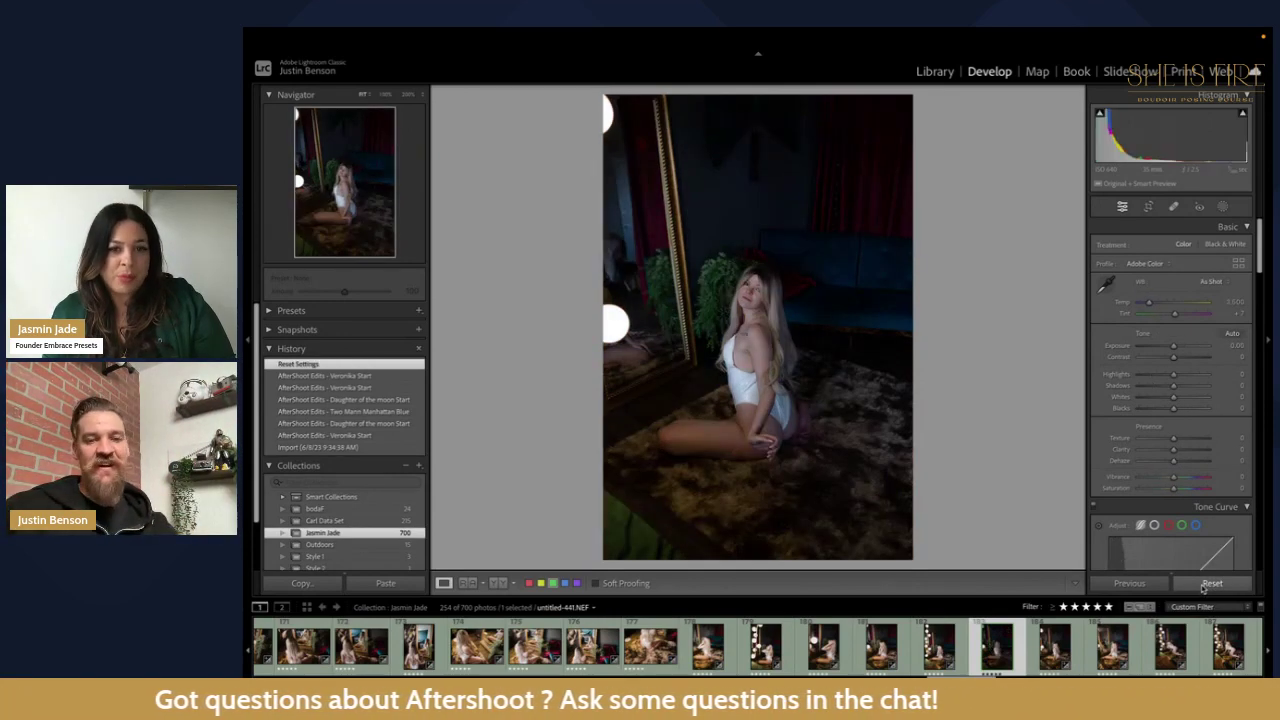
key("ctrl+z")
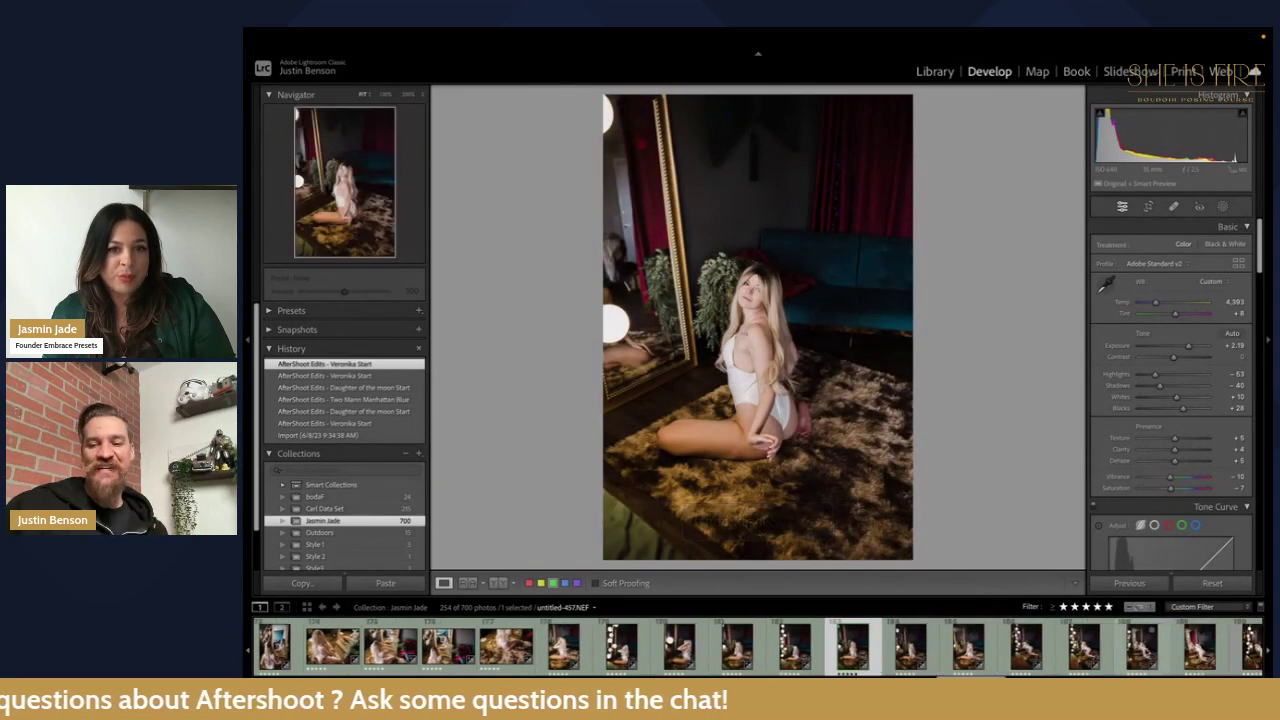
Step: Check photo 192's Veronika Start edit against its reset settings, and restore the edit
key("Right")
key("Right")
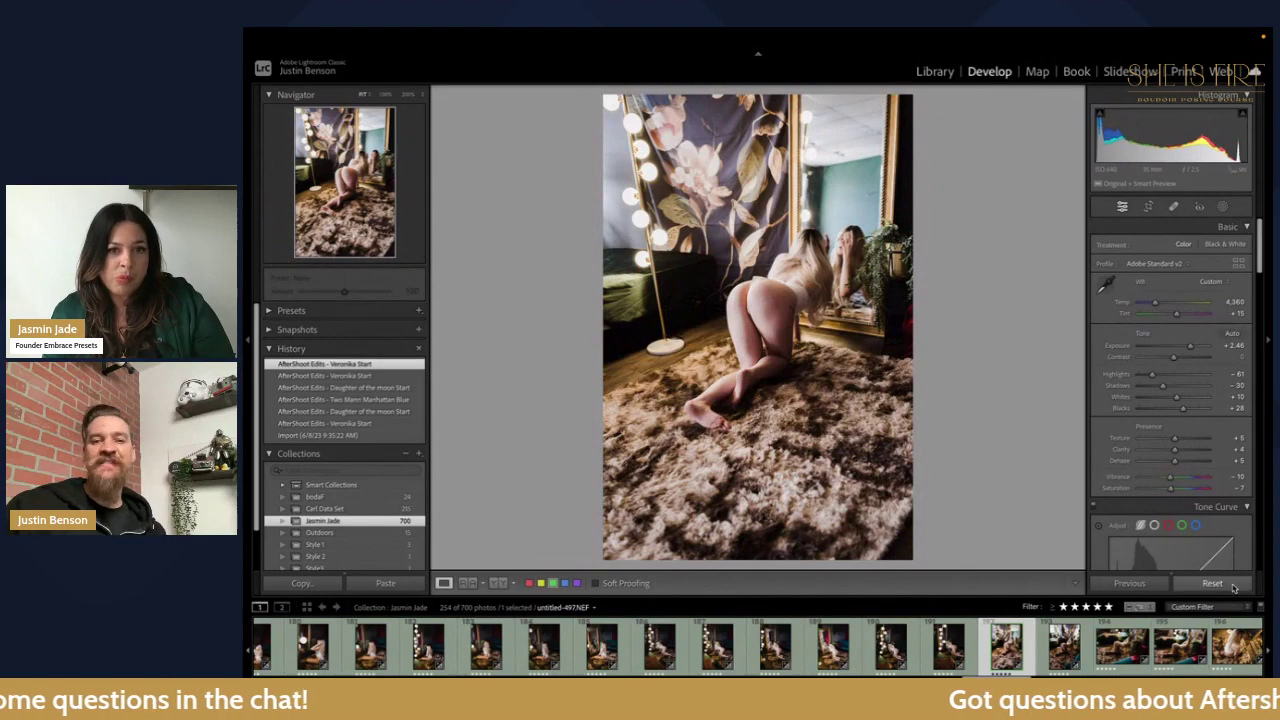
left_click(1232, 586)
key("ctrl+z")
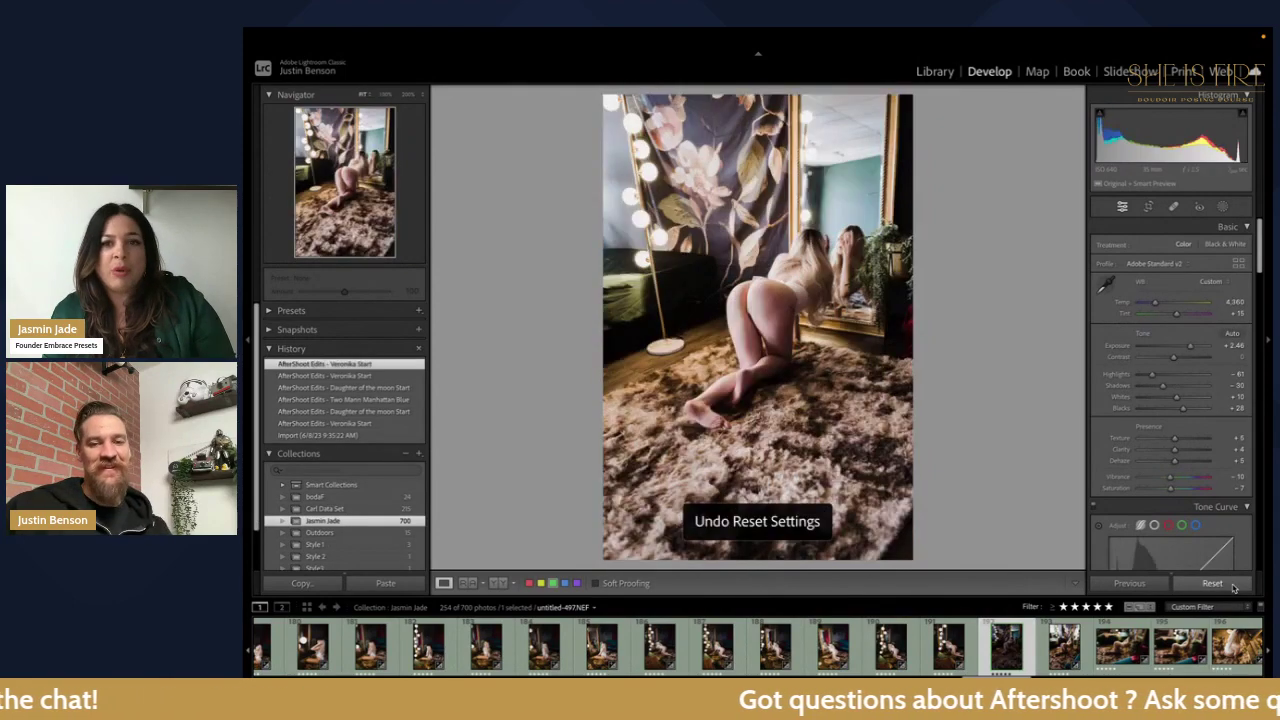
Step: Look through the fur rug shots up to photo 202, compare its Veronika Start edit with the reset original, and undo the reset
key("Right")
key("Right")
key("Right")
key("Right")
key("Right")
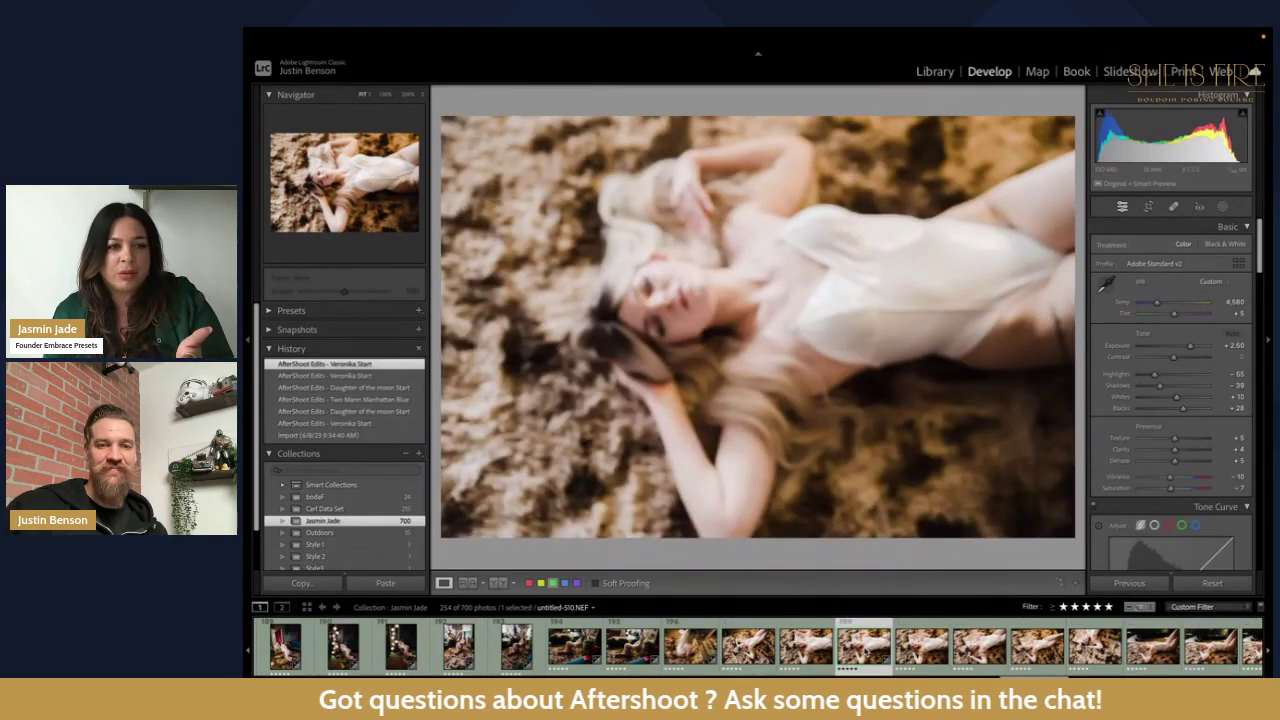
key("Right")
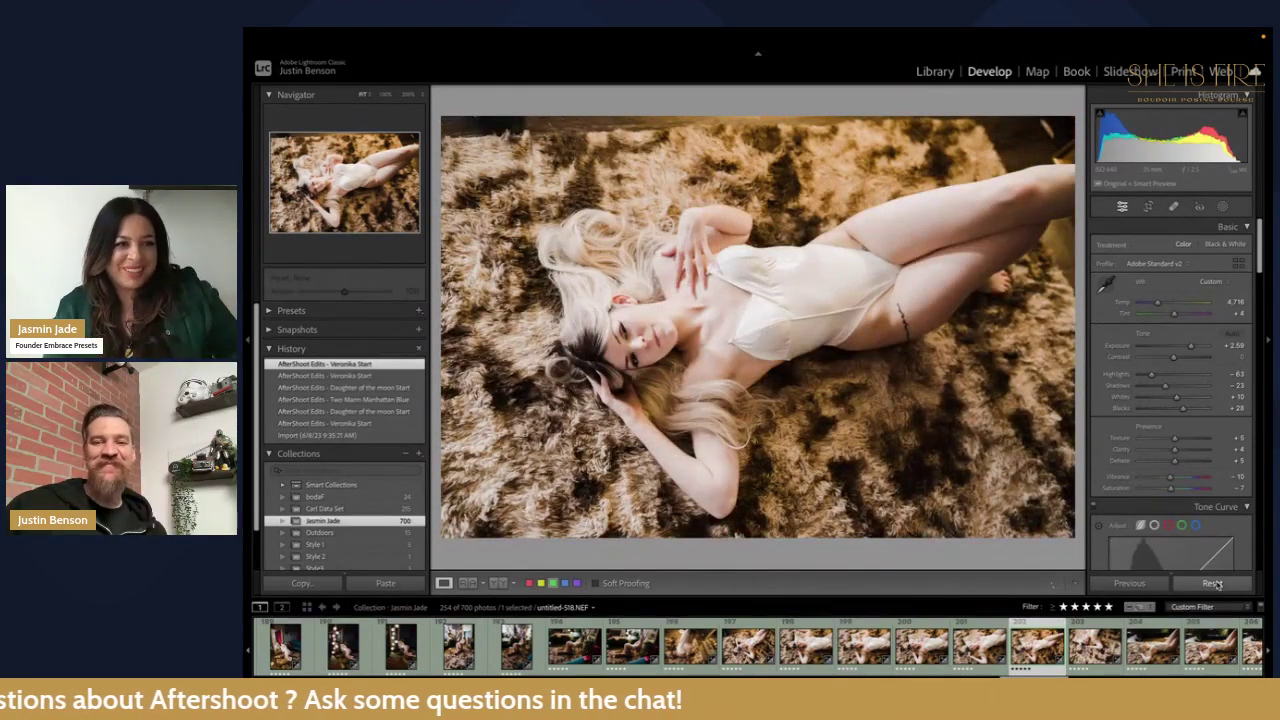
left_click(1212, 583)
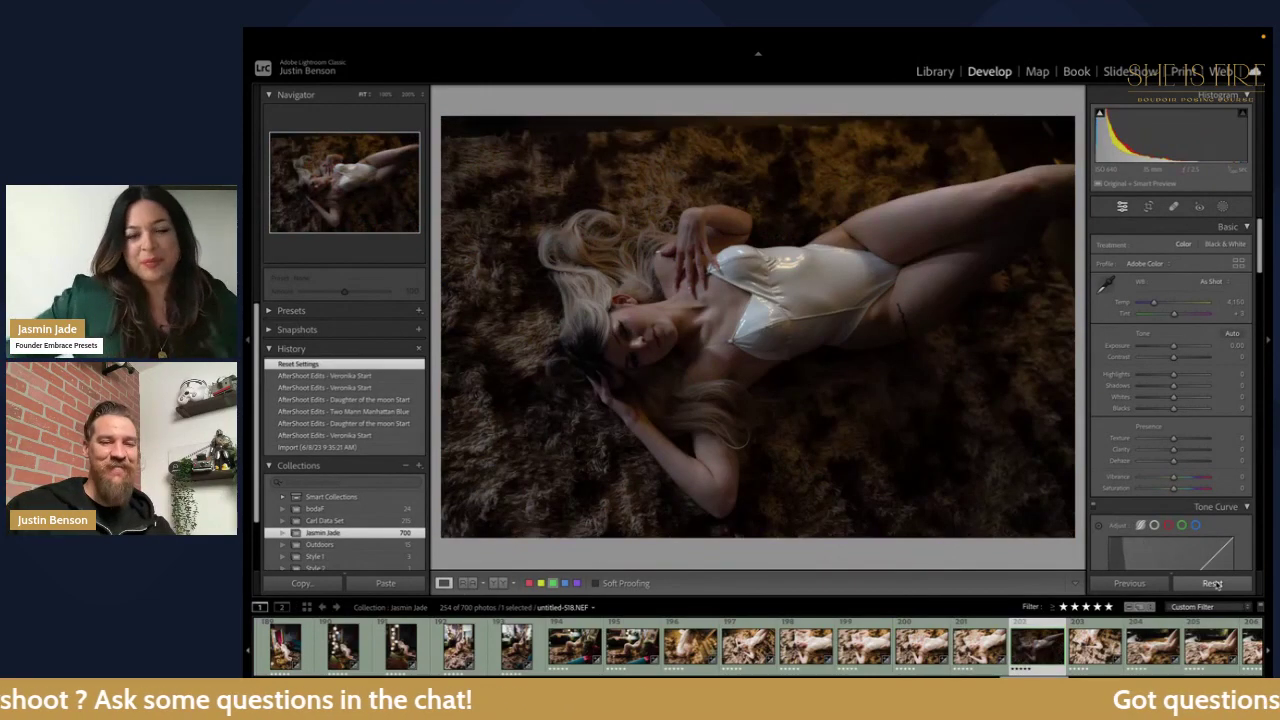
key("ctrl+z")
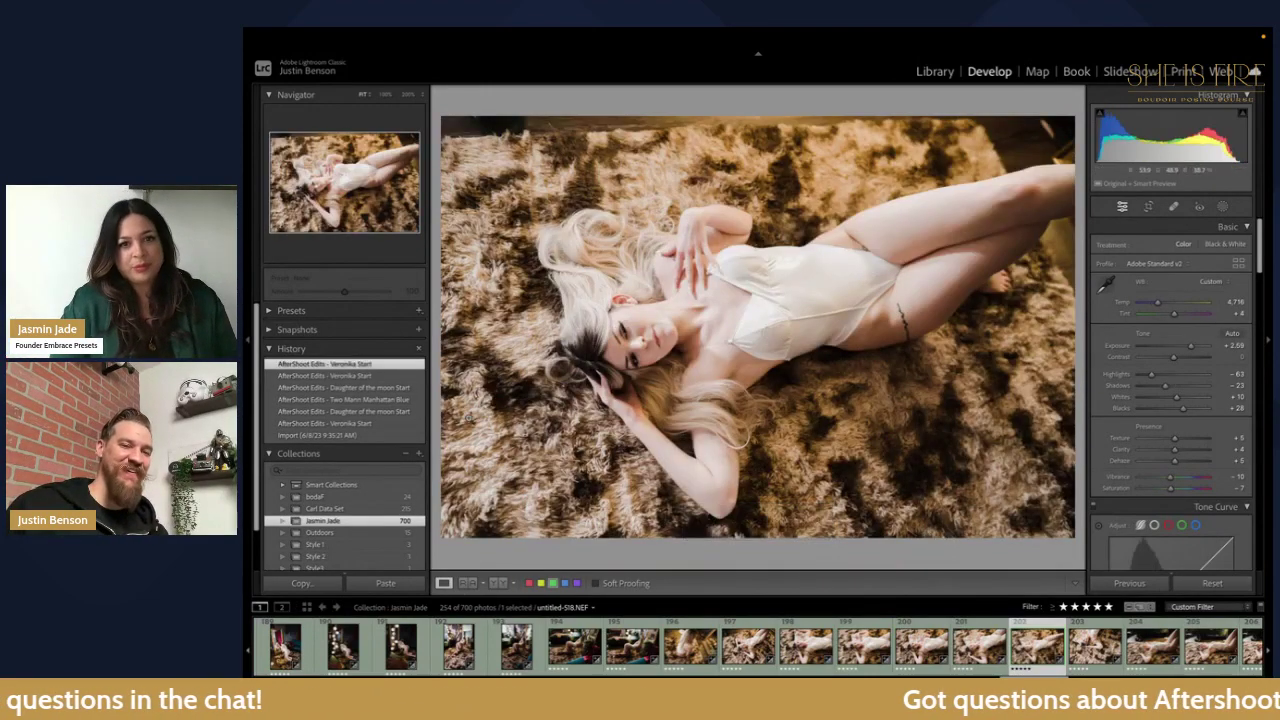
Step: Inspect the face up close in photo 202's latest Daughter of the moon Start edit, and return to the latest Veronika Start edit
left_click(377, 390)
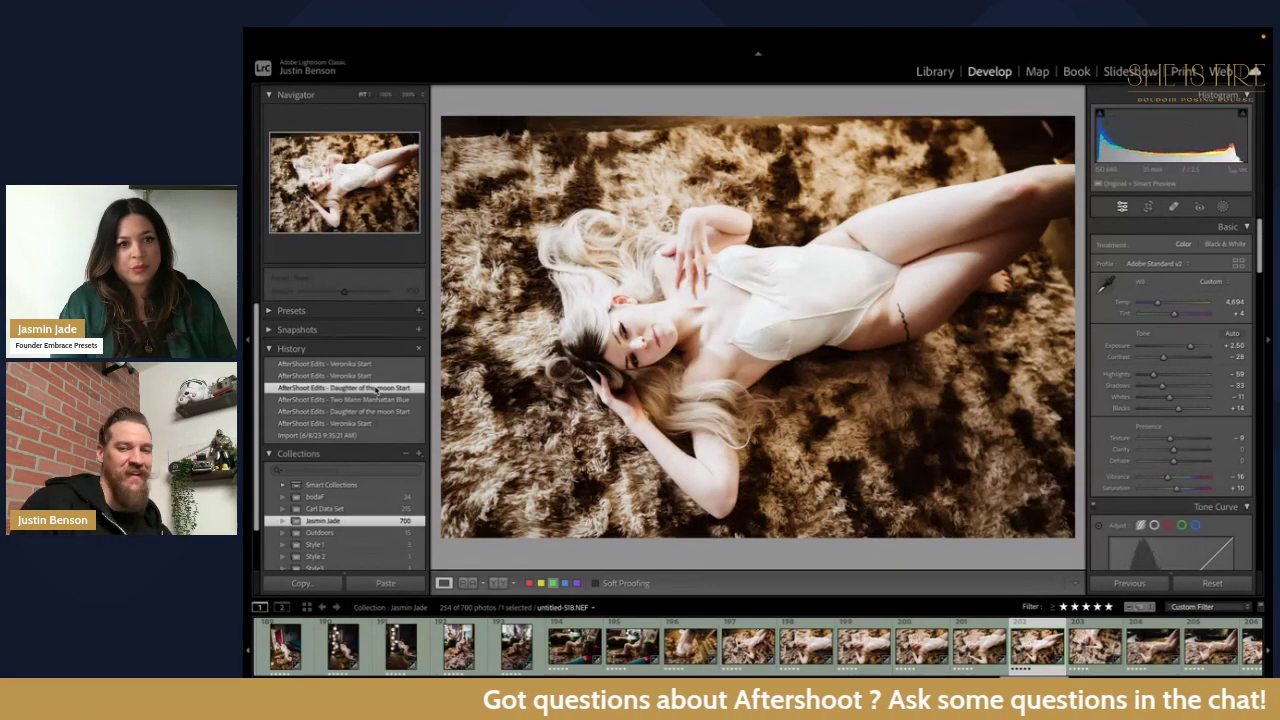
left_click(620, 325)
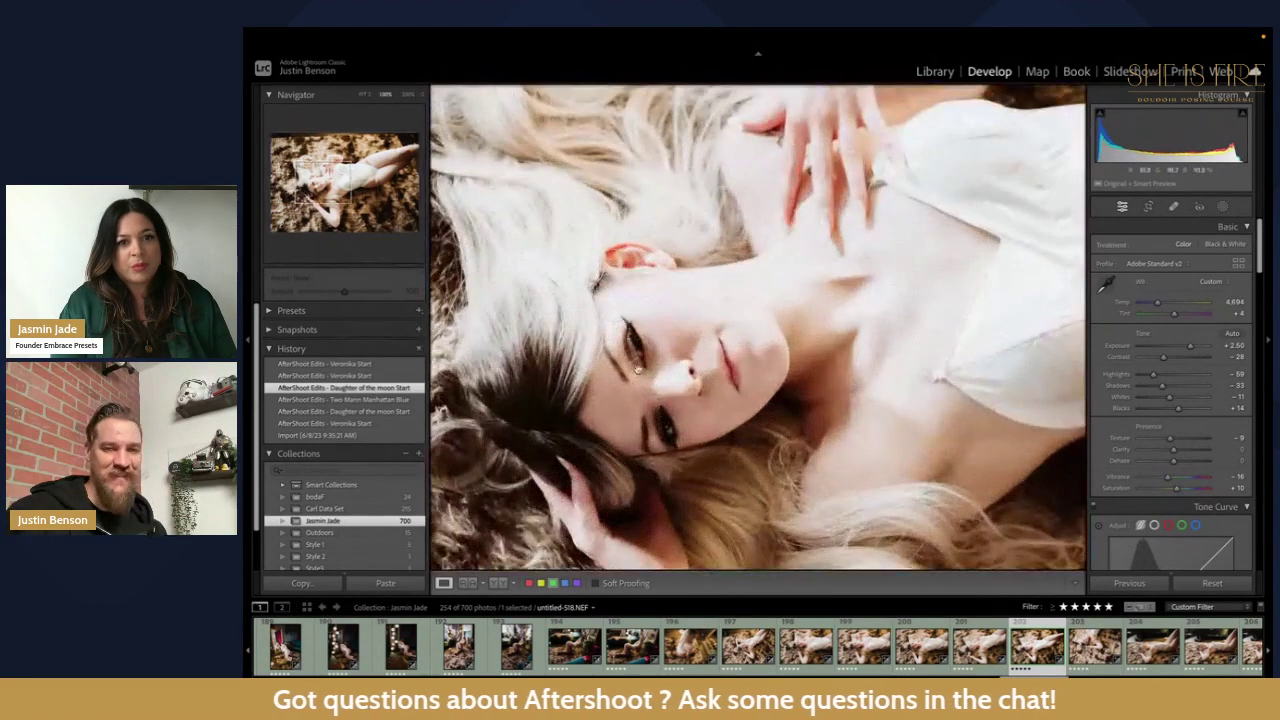
left_click(620, 325)
key("ctrl+z")
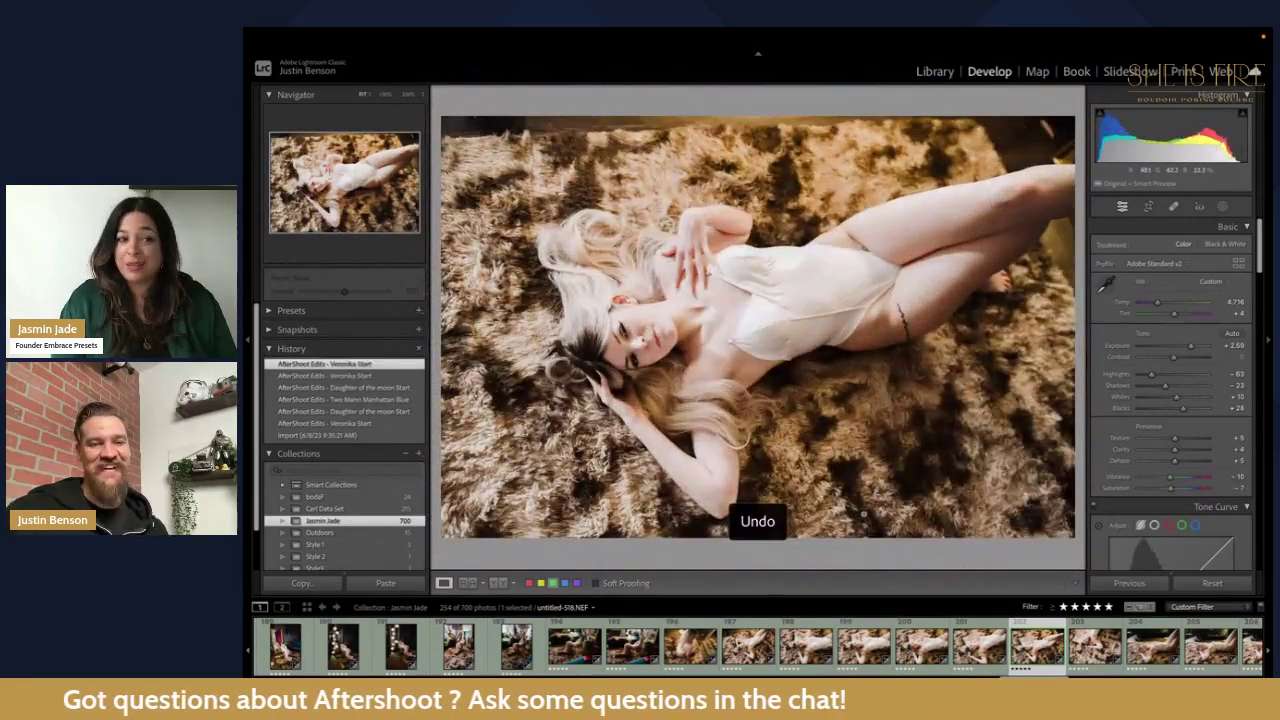
Step: Examine the Veronika Start edit on photo 208, the reclining rug shot
key("Right")
left_click(980, 645)
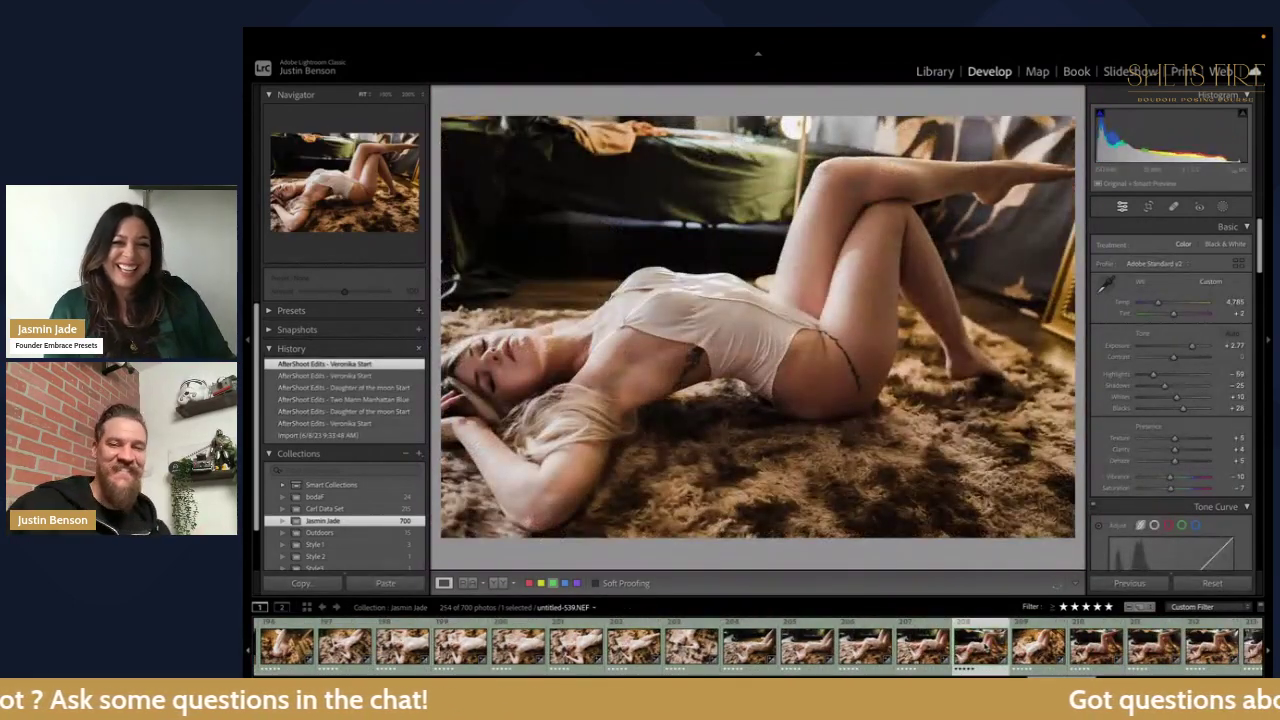
scroll(1157, 645, "down", 5)
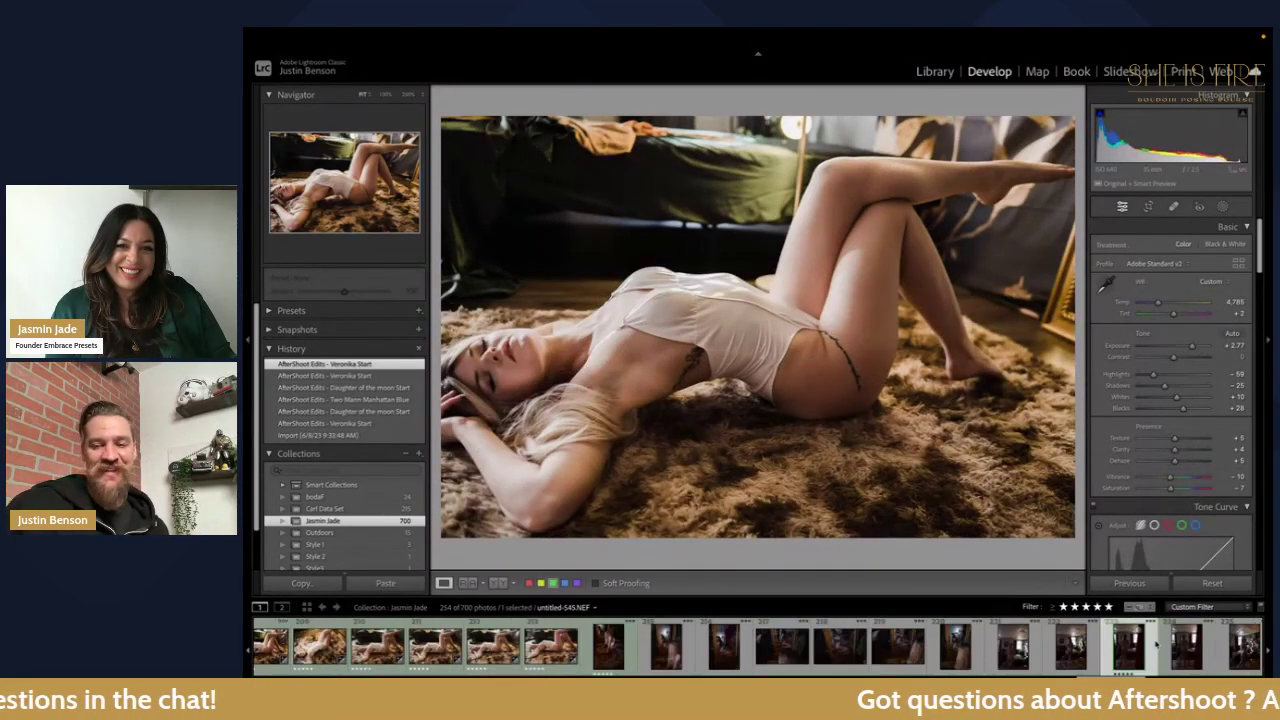
Step: On photo 223, set Shadows to +62, Highlights to -100, Tint to +1 and the red hue to +4
left_click(1150, 645)
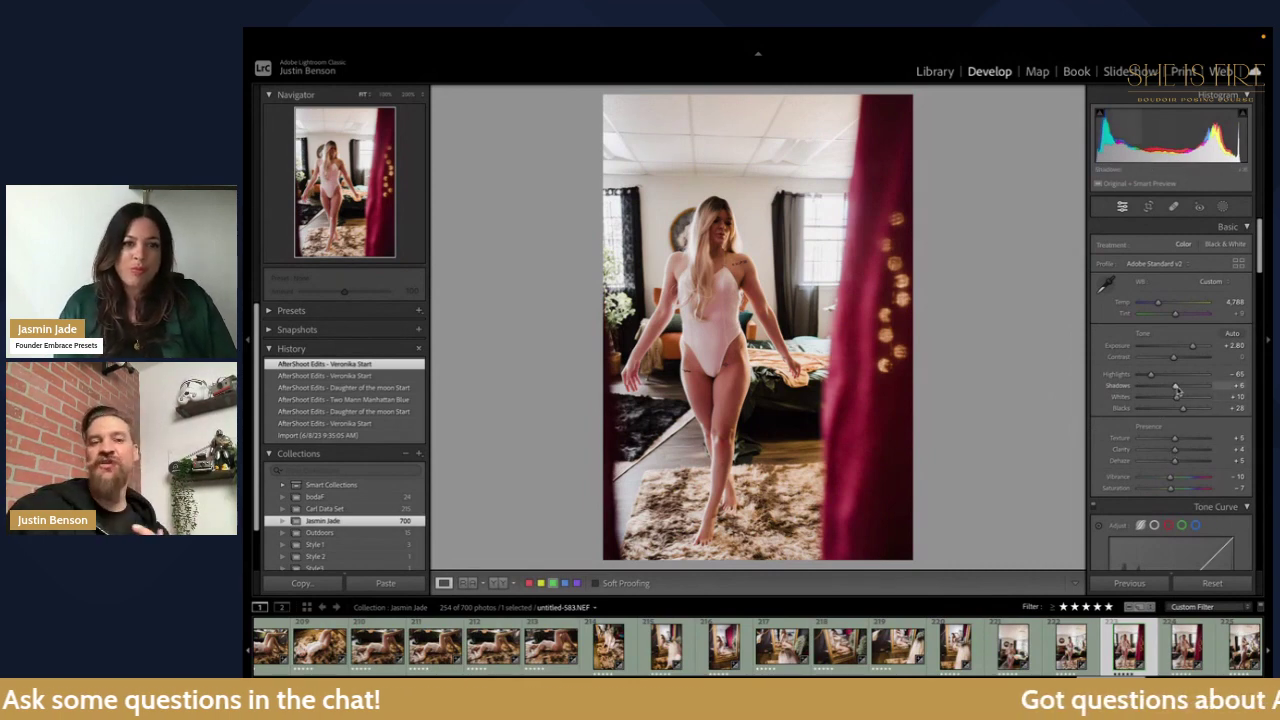
left_click_drag(1176, 388, 1136, 374)
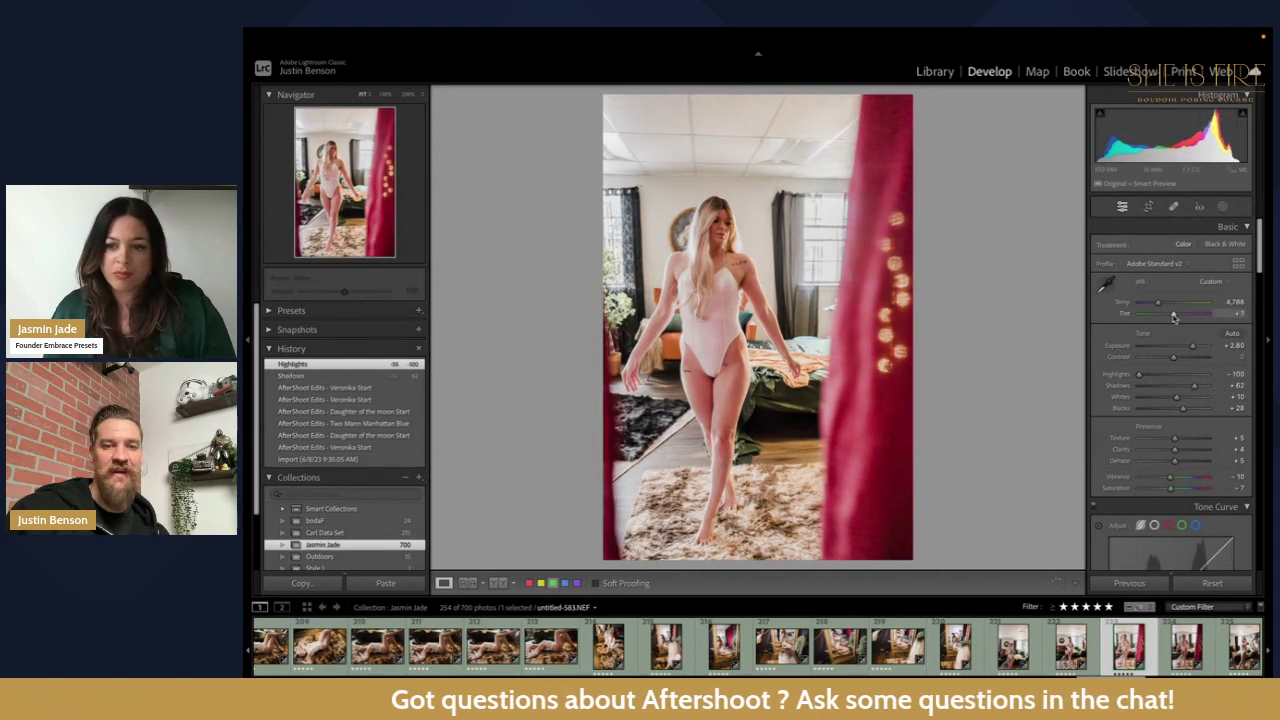
left_click_drag(1174, 317, 1175, 317)
scroll(1165, 380, "down", 10)
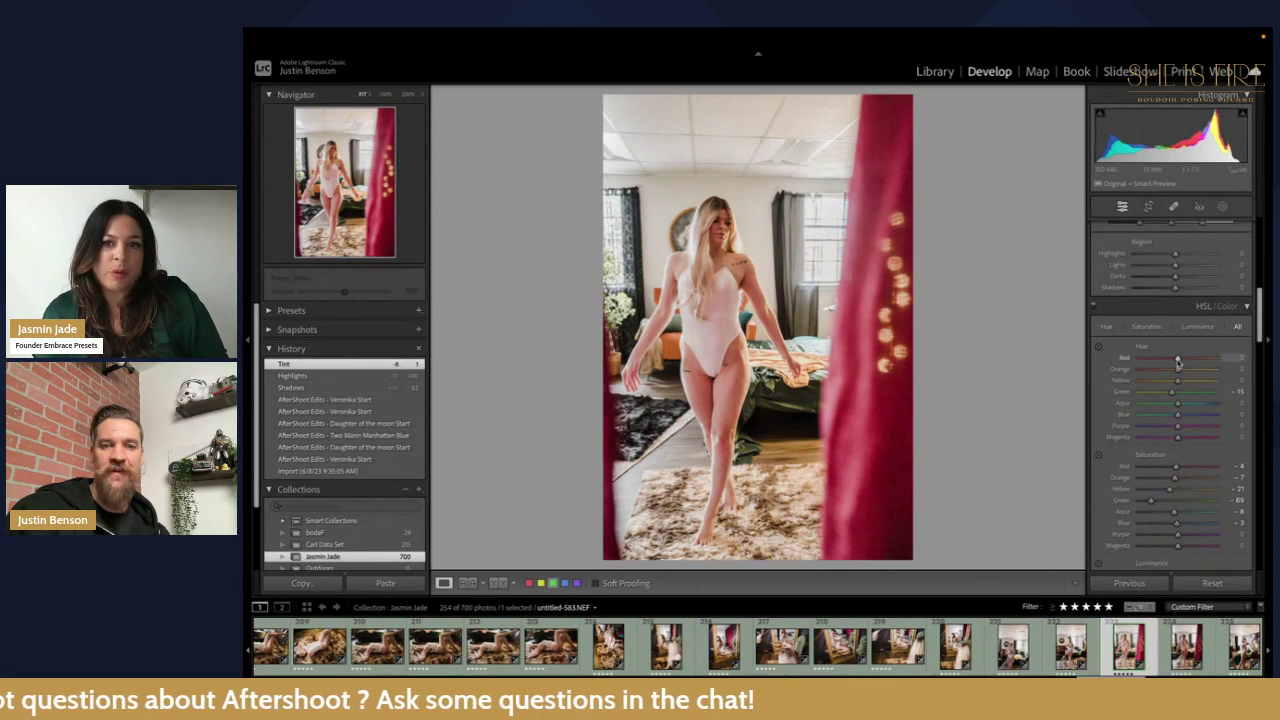
left_click_drag(1179, 366, 1179, 366)
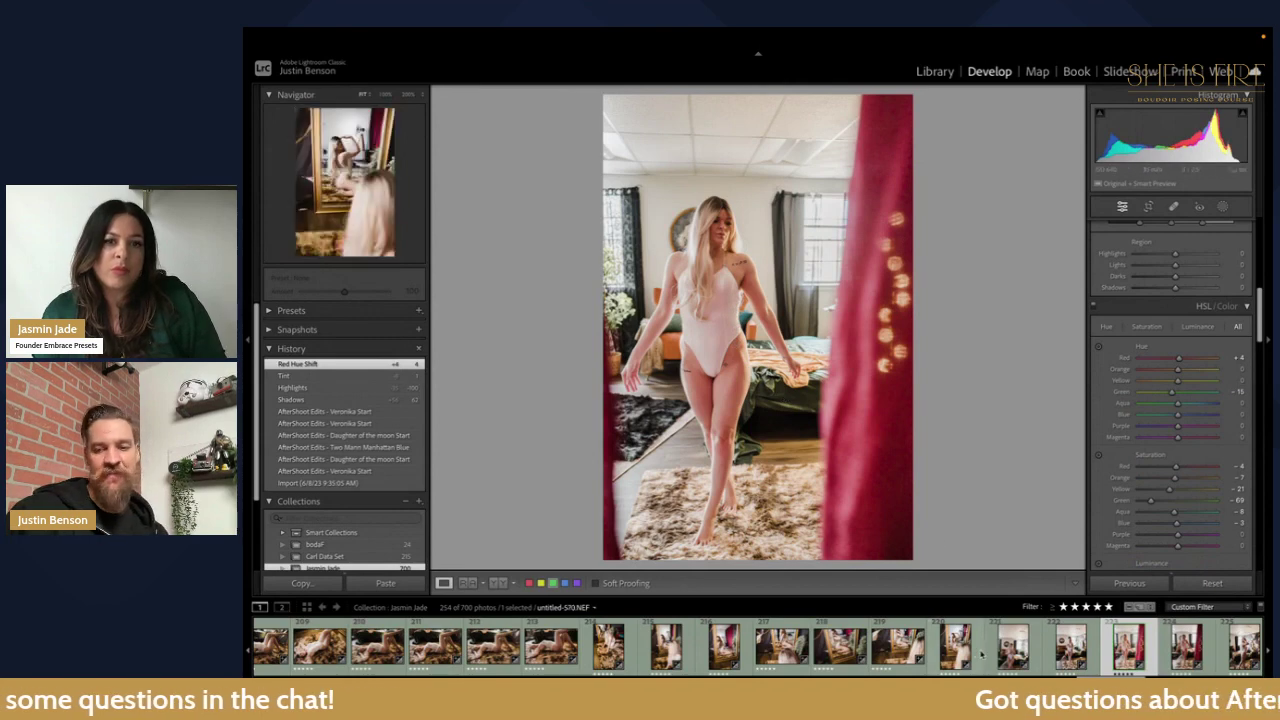
Step: Examine the Veronika Start edits on photos 226, 228 and 233
scroll(860, 645, "down", 3)
left_click(860, 645)
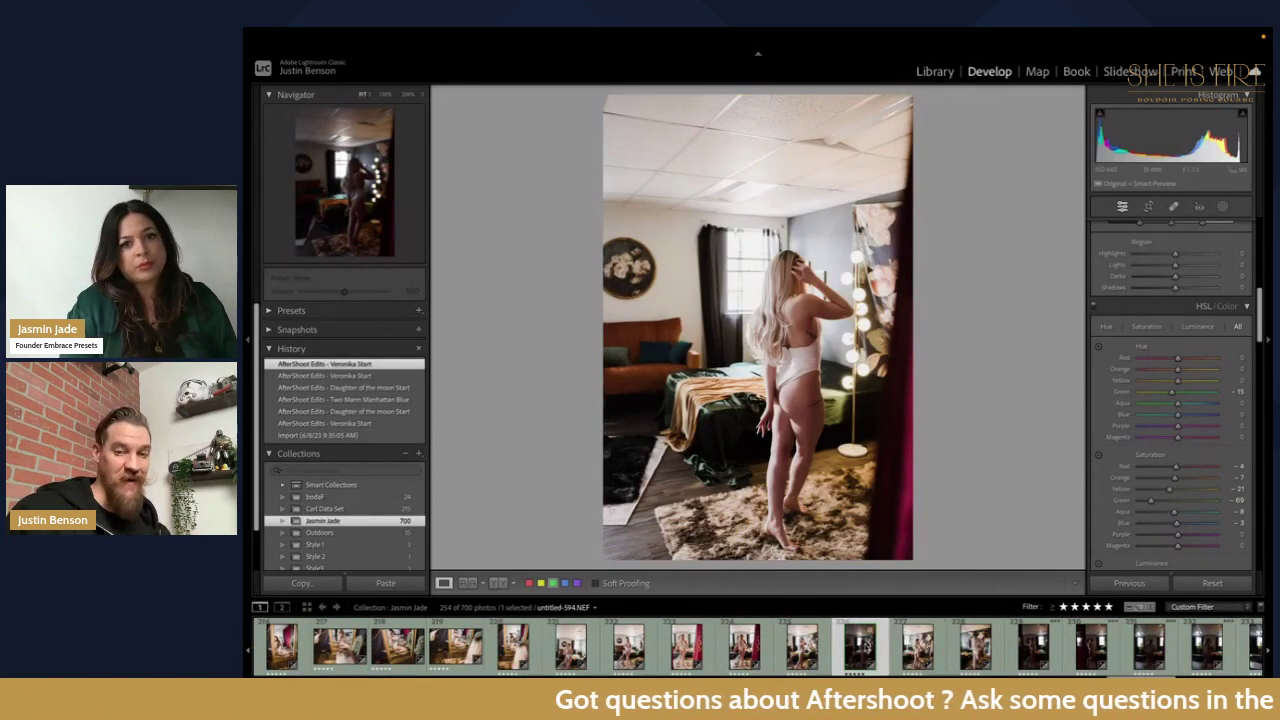
left_click(975, 645)
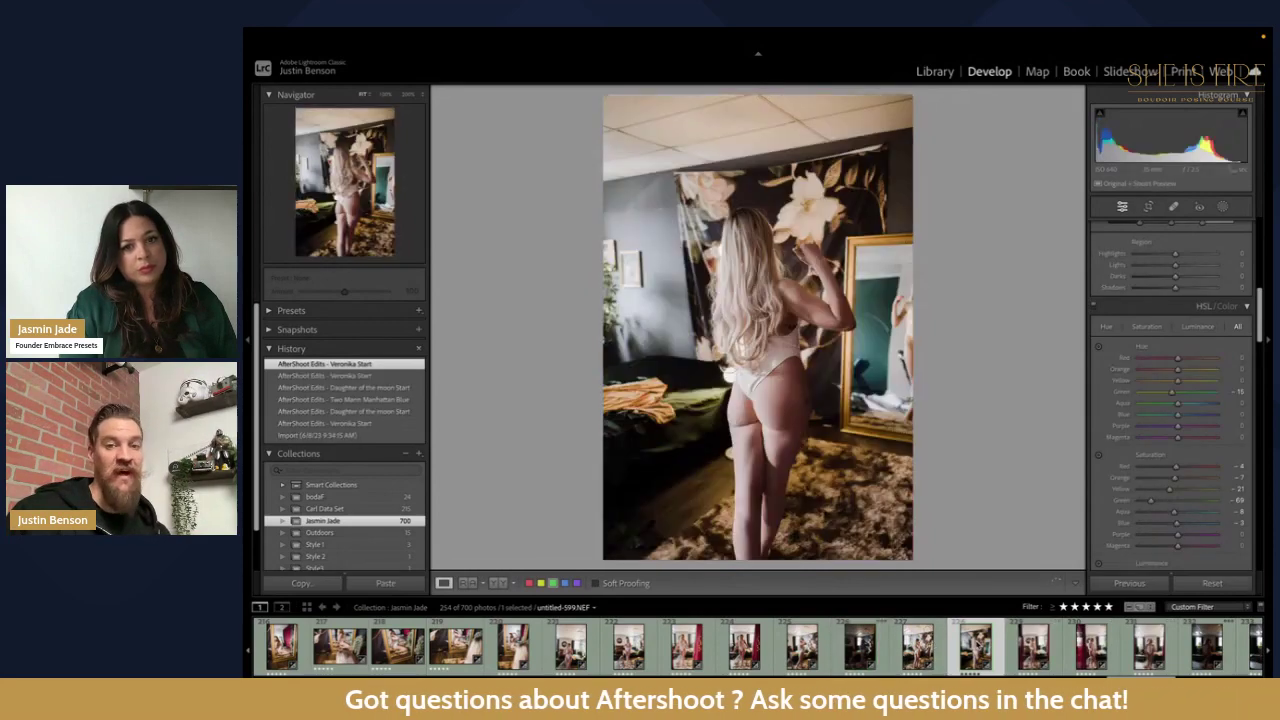
scroll(868, 645, "down", 8)
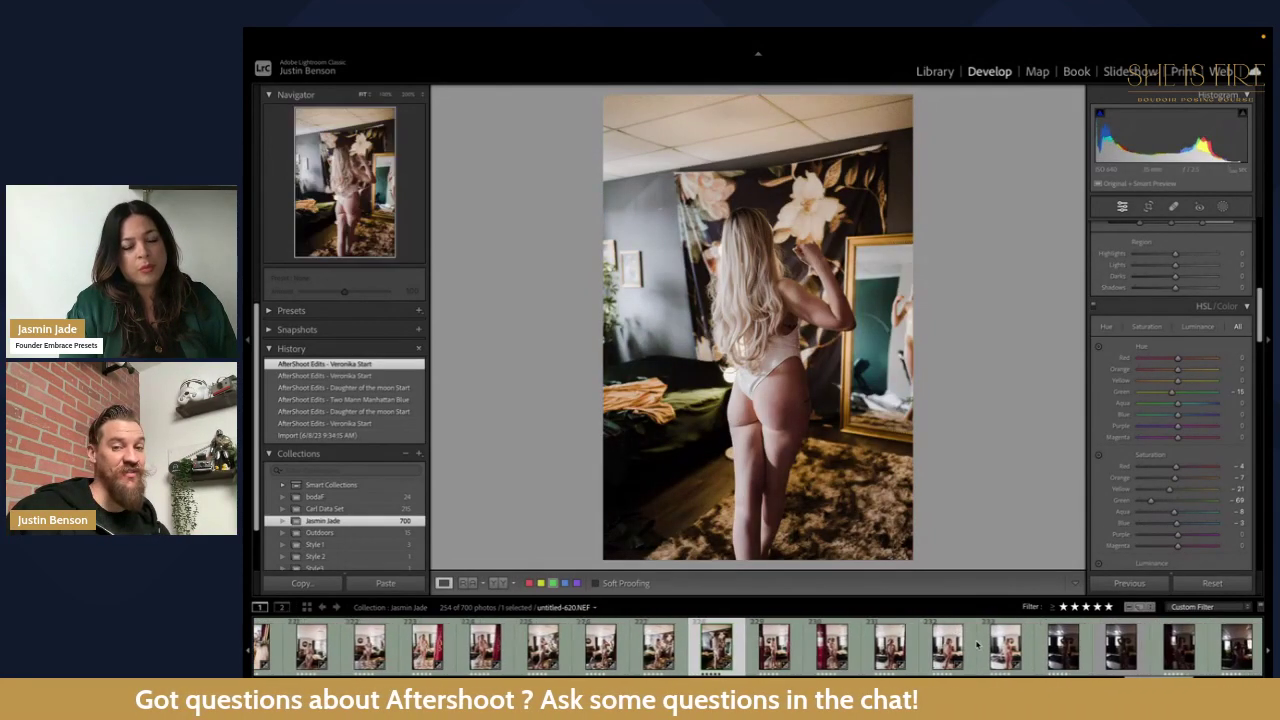
left_click(790, 645)
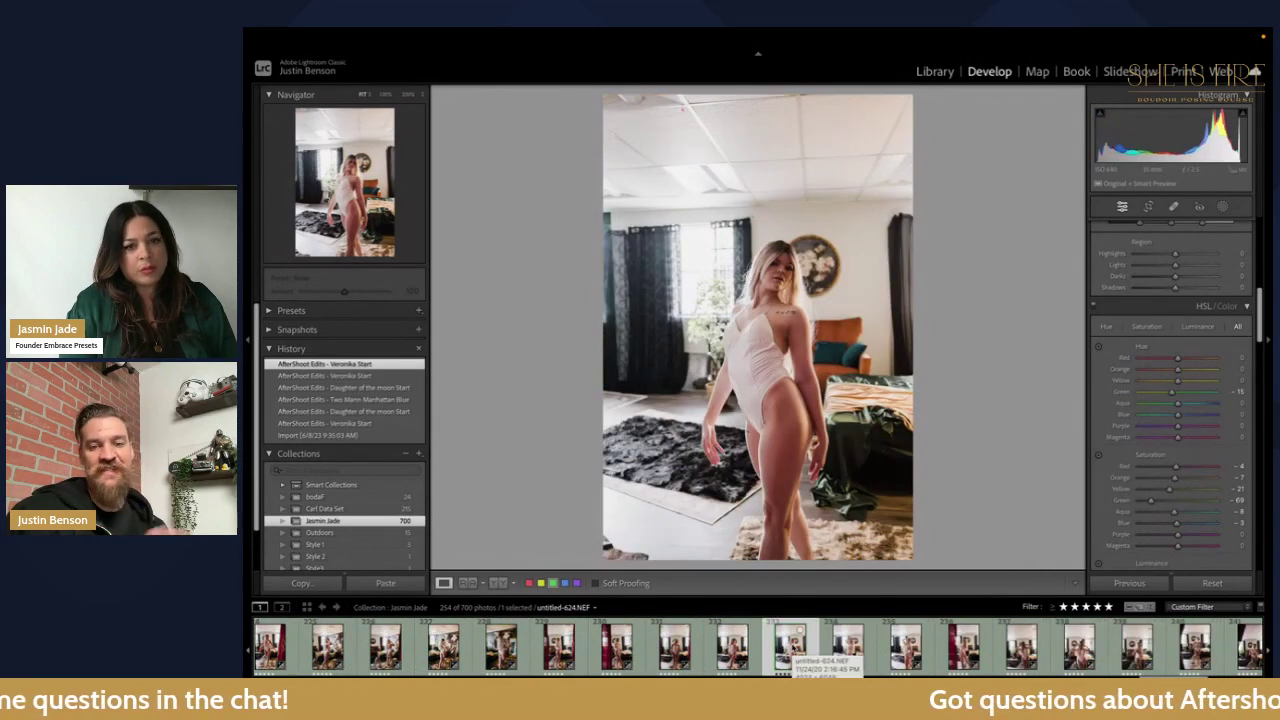
Step: Raise the exposure of photo 250, shot between the red curtains, by 0.40 to +3.04
scroll(790, 650, "down", 5)
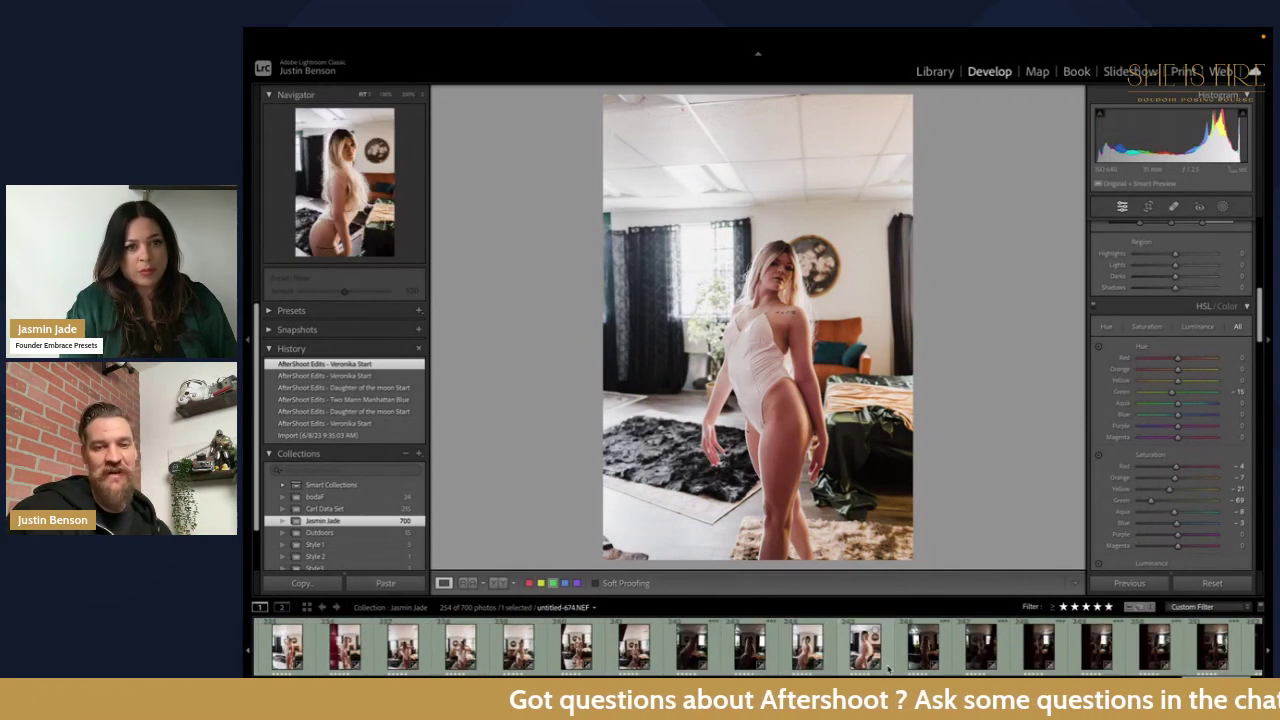
scroll(887, 650, "down", 3)
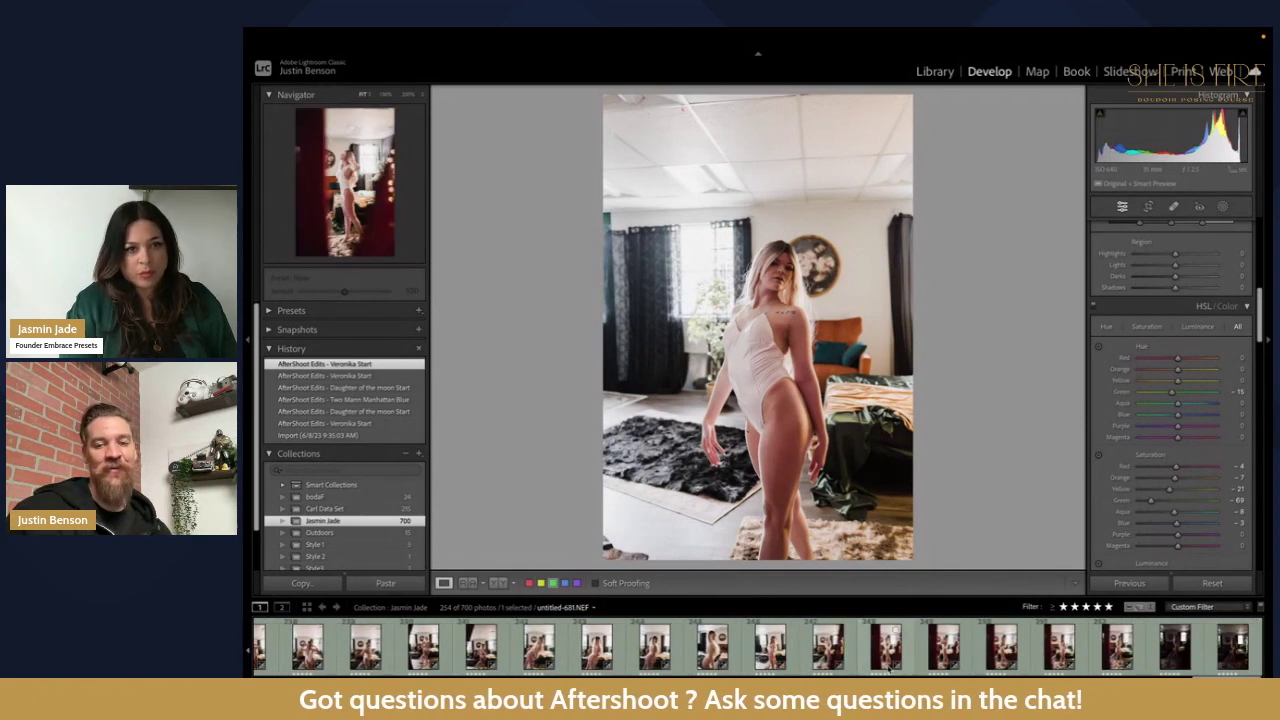
left_click(1002, 645)
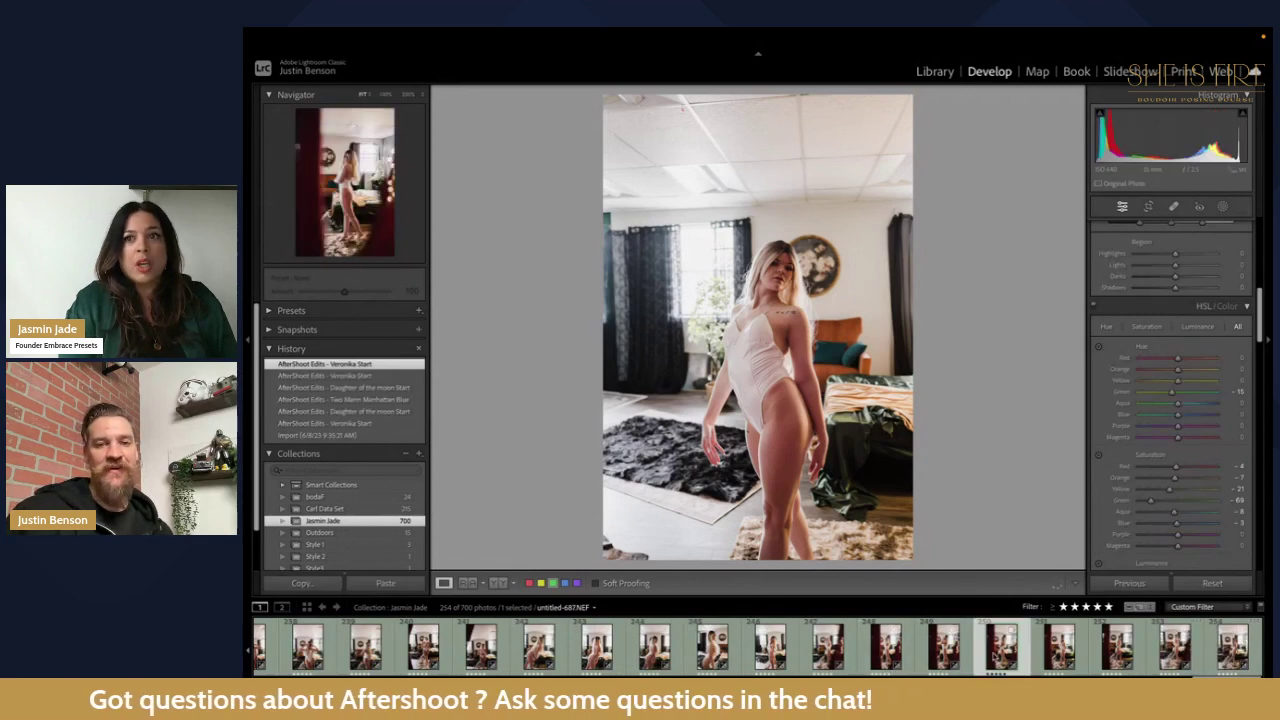
key("equal")
key("equal")
key("equal")
key("equal")
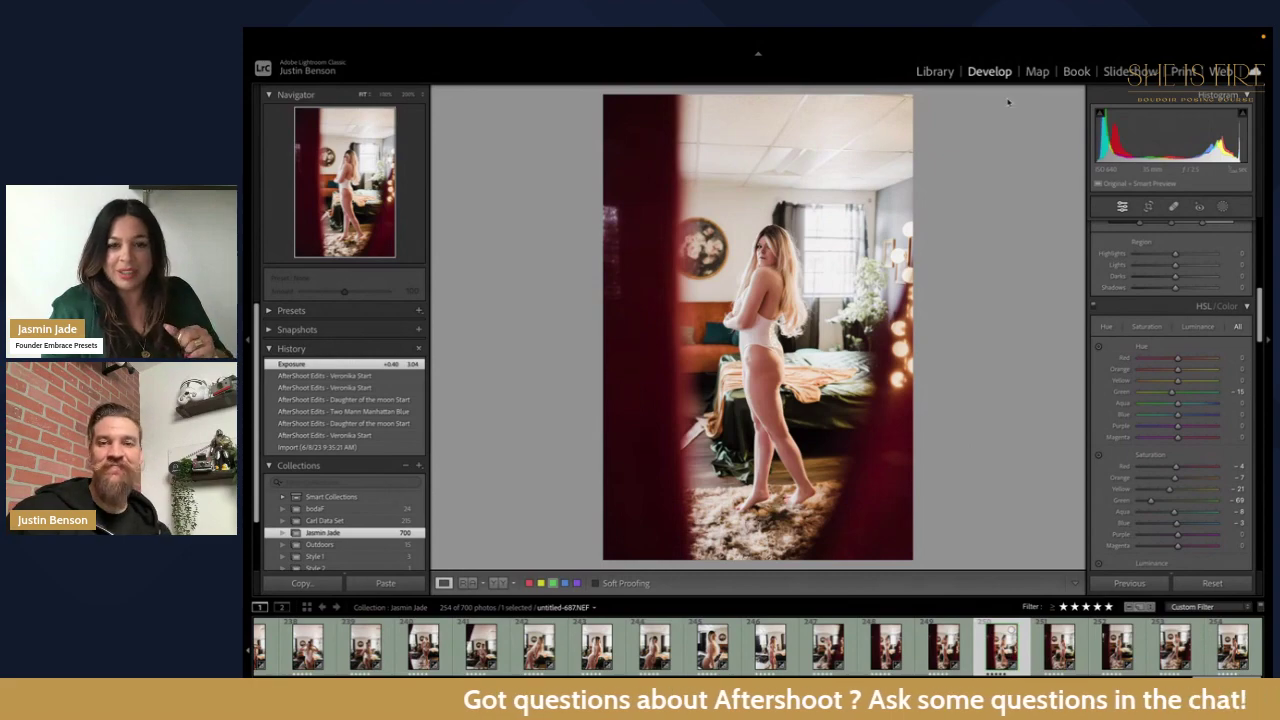
Step: Switch to the Library and open the Carl Data Set collection
left_click(935, 72)
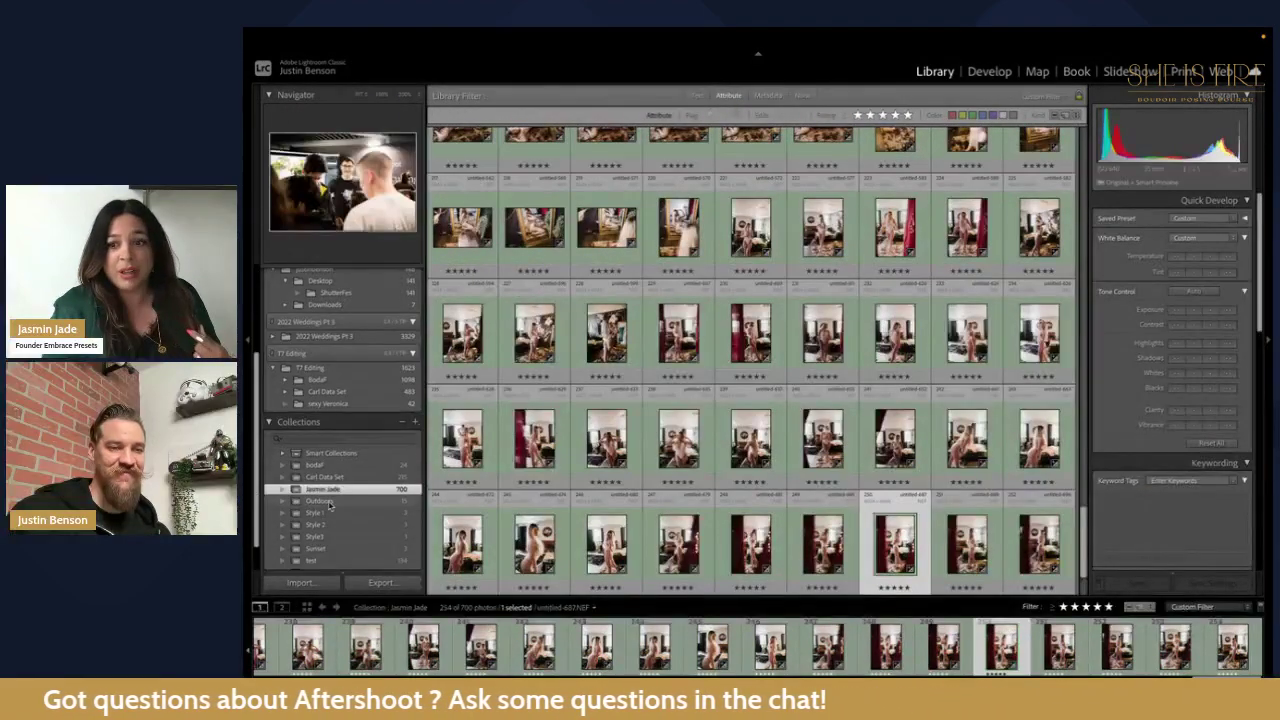
scroll(329, 506, "down", 2)
left_click(327, 466)
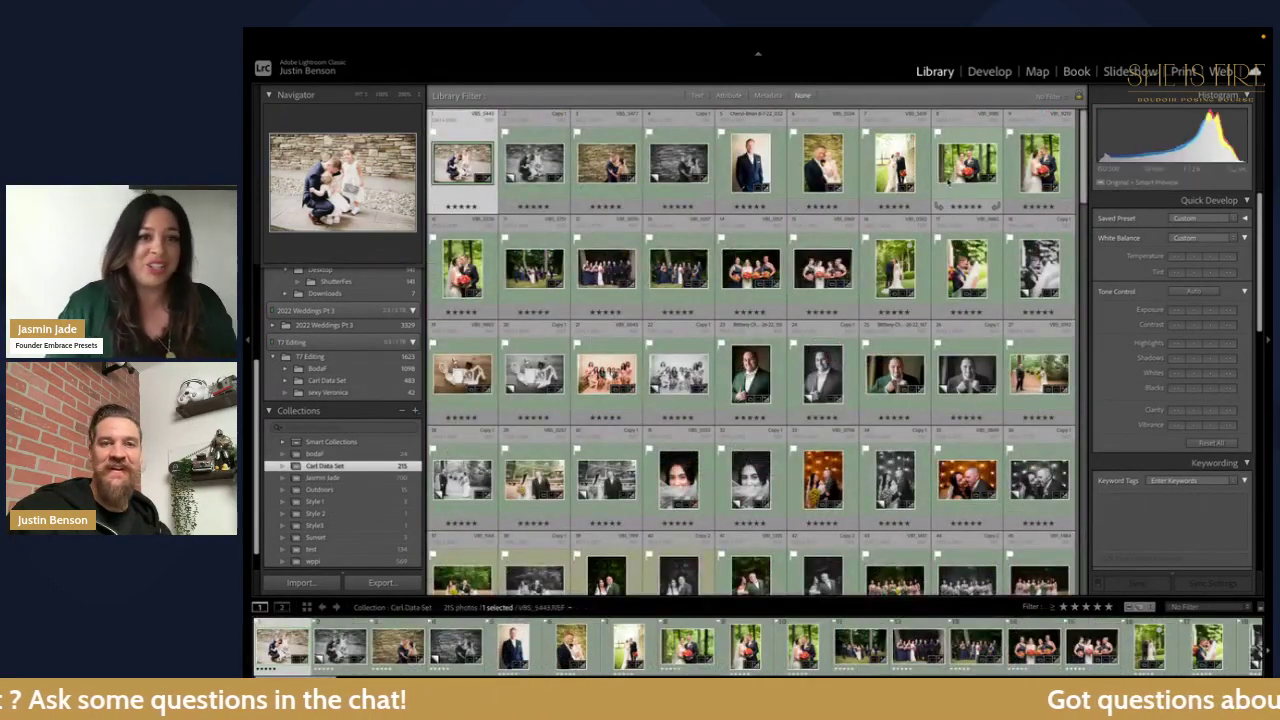
Step: Filter the collection by attribute to master photos only and open the couple kissing beside the stone wall for developing
left_click(733, 95)
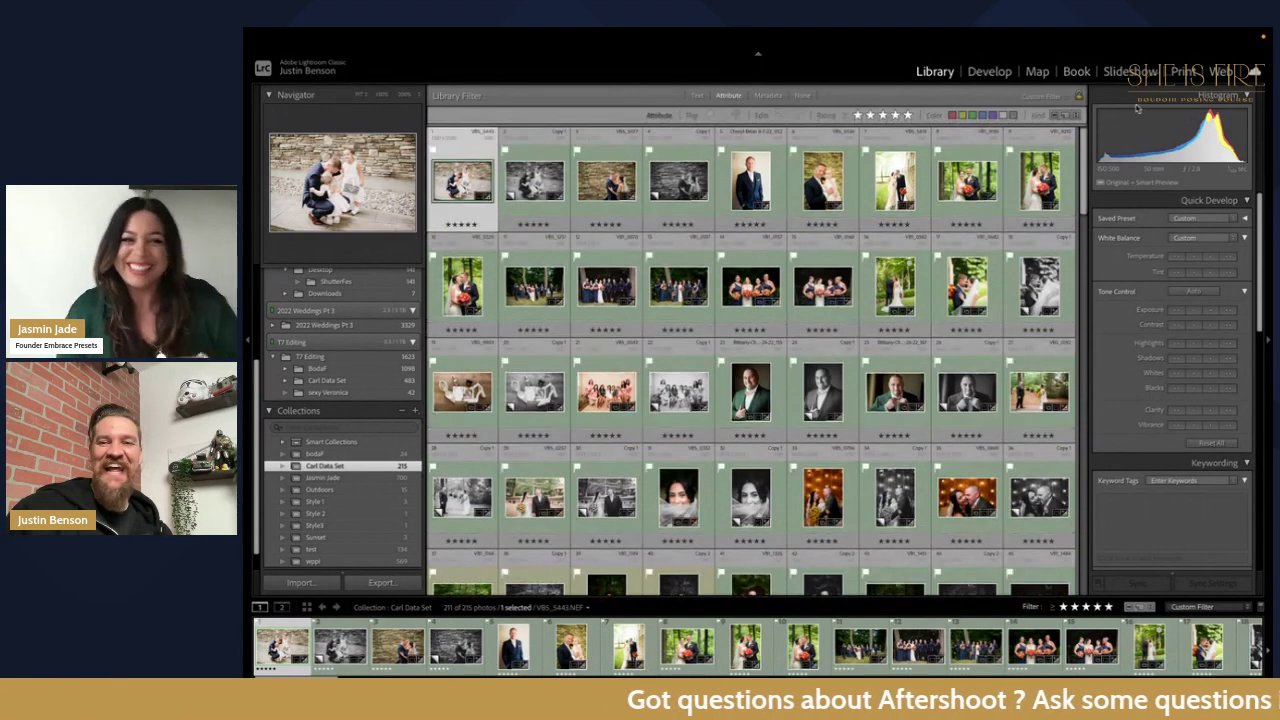
left_click(1054, 115)
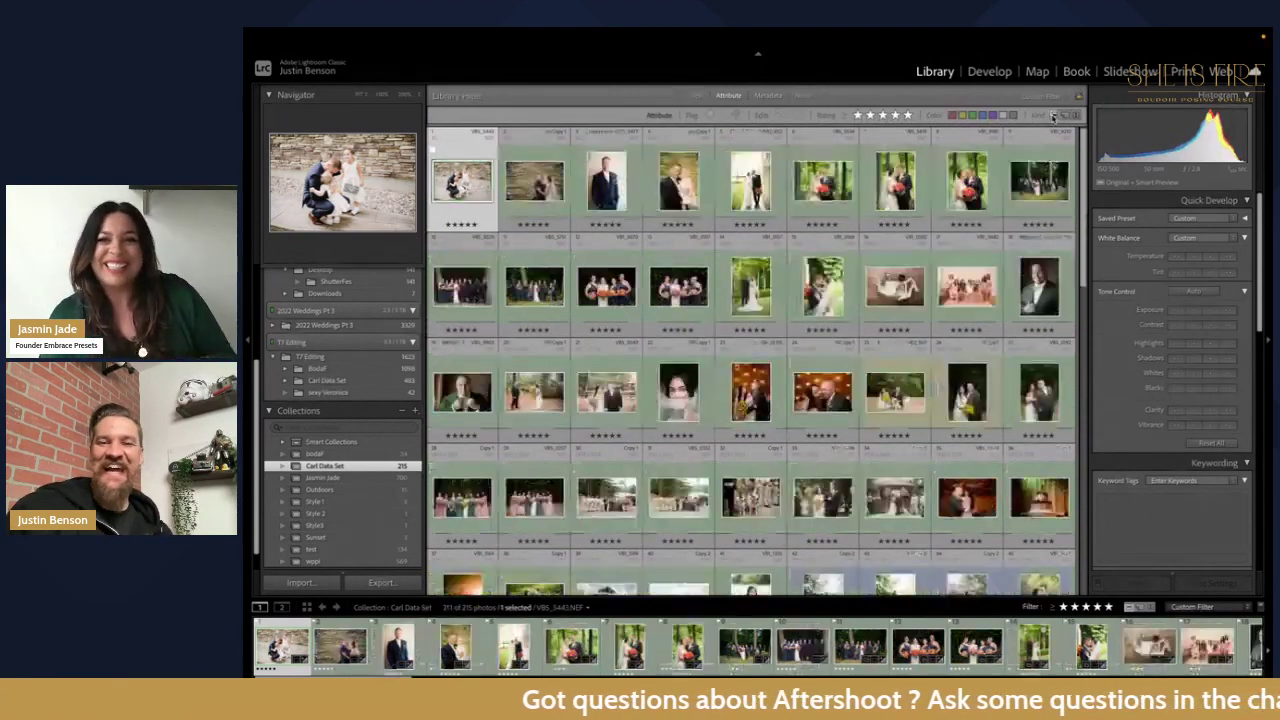
left_click(760, 185)
left_click(990, 72)
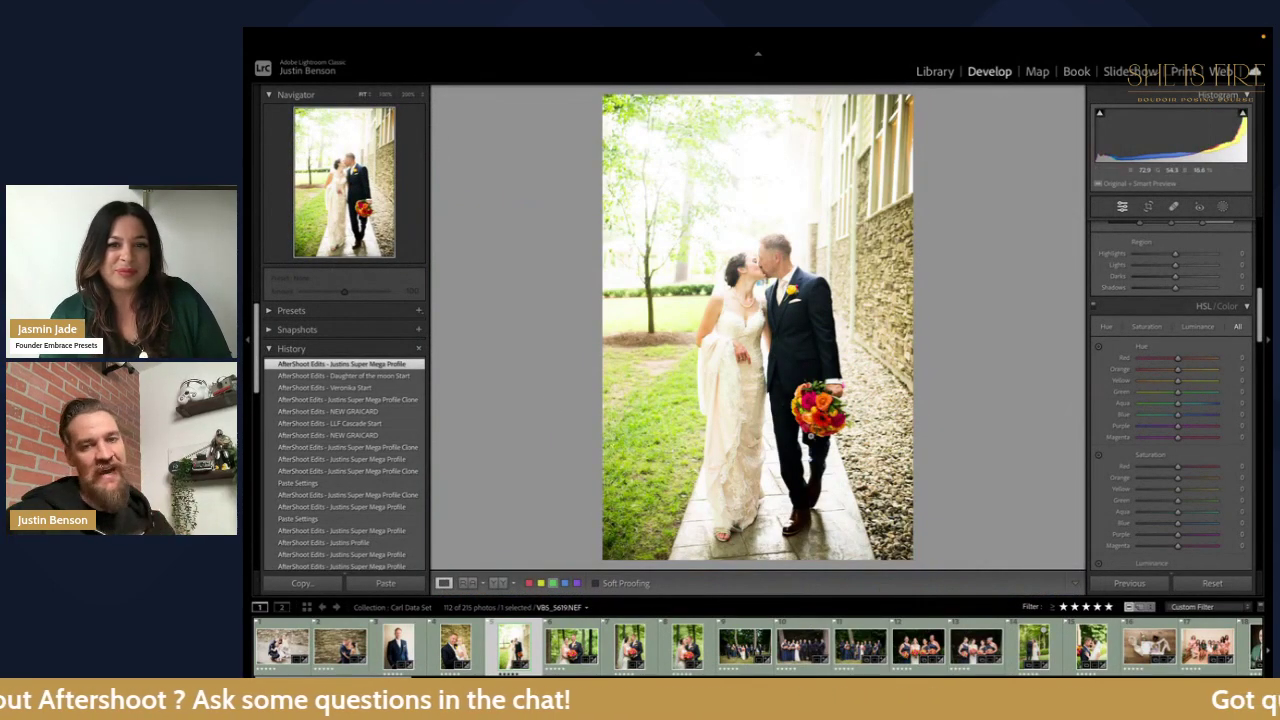
Step: Restore the Veronika Start history state on the stone-wall couple, after trying Daughter of the moon Start, and on the four-woman bridal photo
left_click(395, 377)
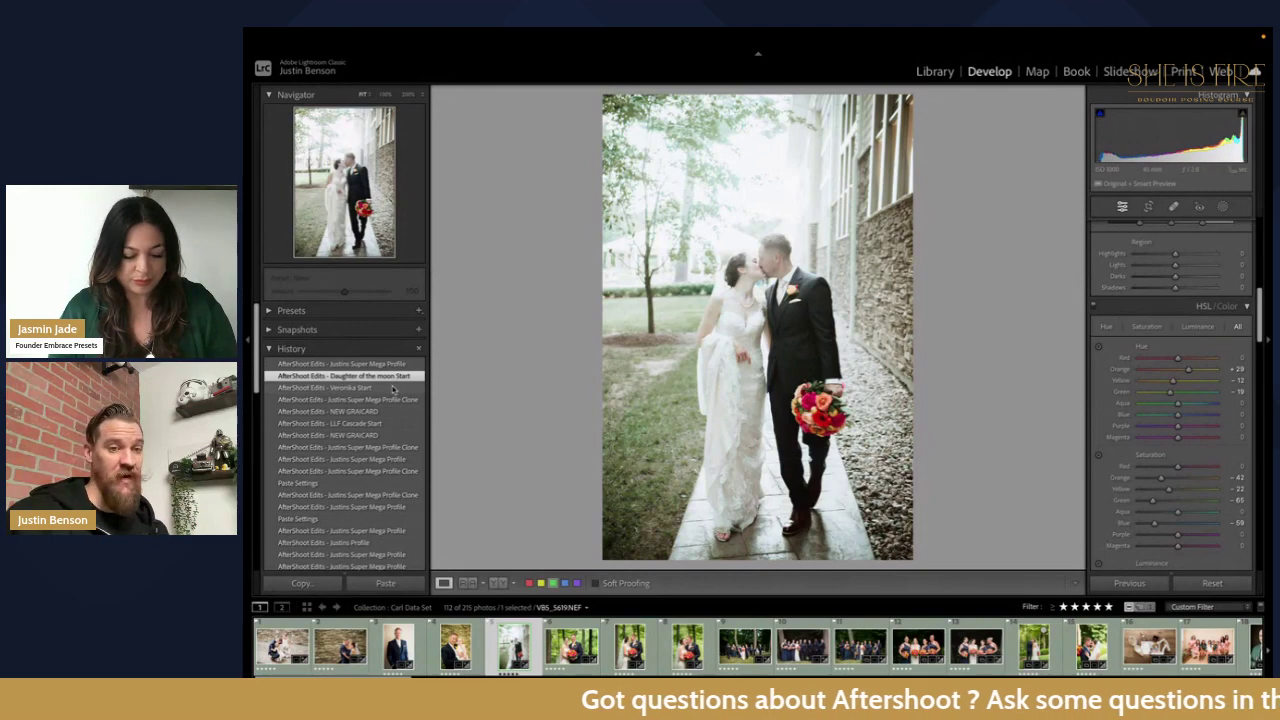
left_click(392, 387)
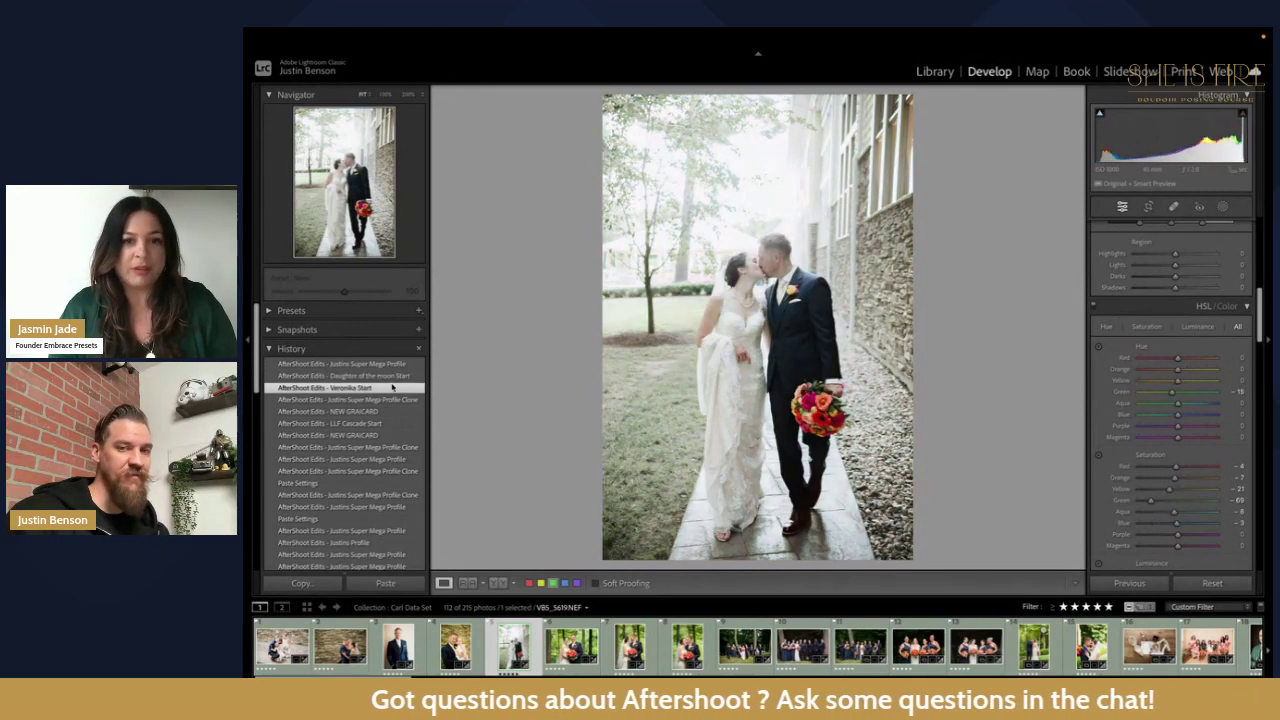
left_click(802, 645)
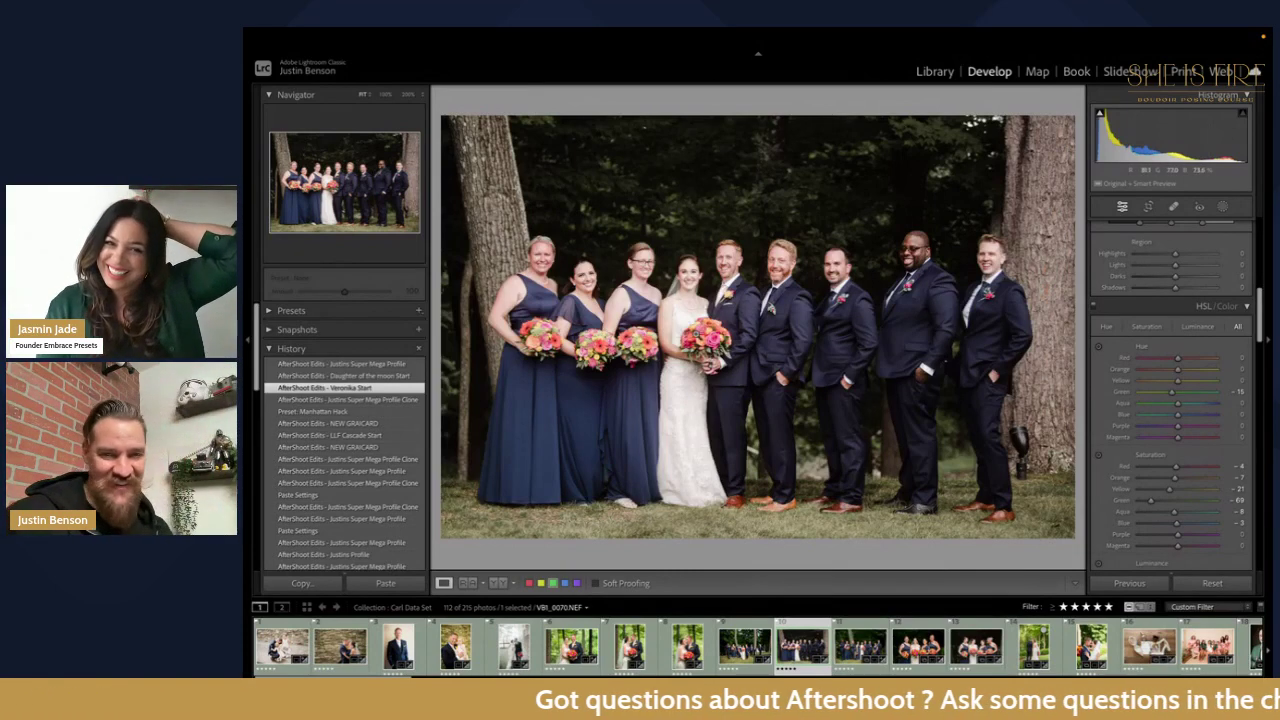
key("Right")
key("Right")
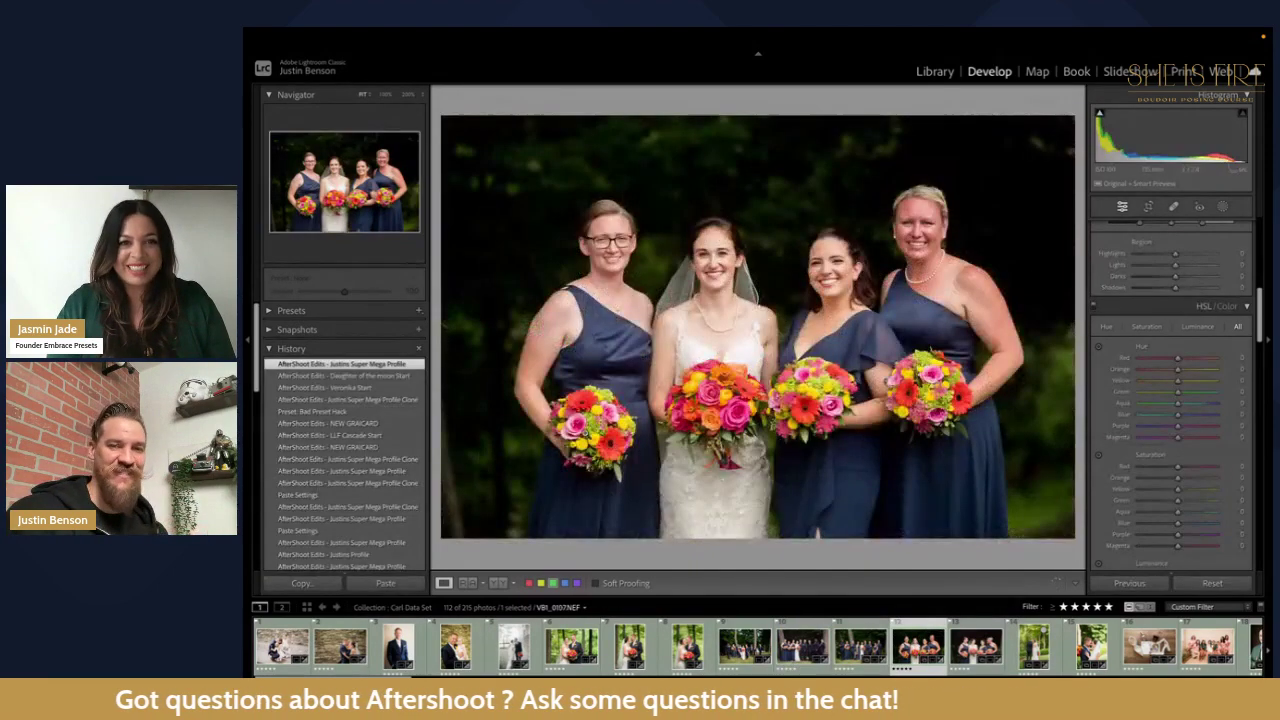
left_click(370, 388)
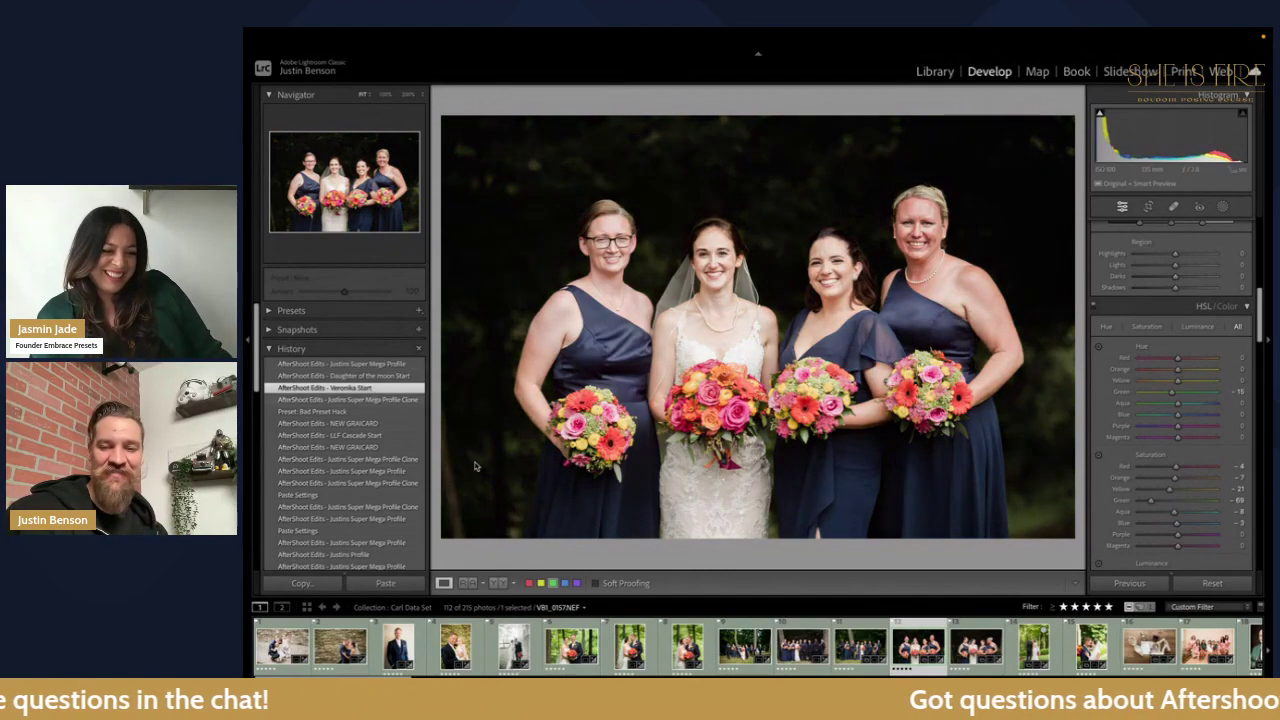
Step: Restore the Veronika Start edit on the wooded garden couple photo and compare it with the reset original, undoing the reset
left_click(1034, 645)
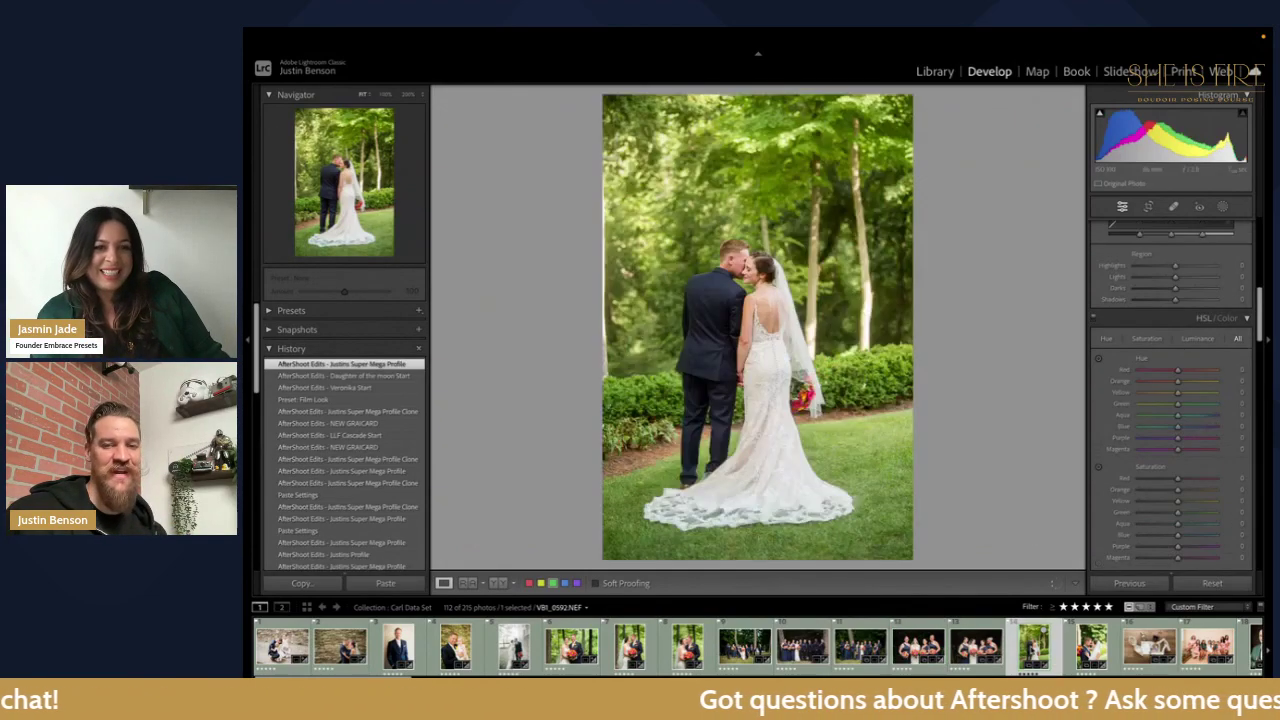
left_click(417, 391)
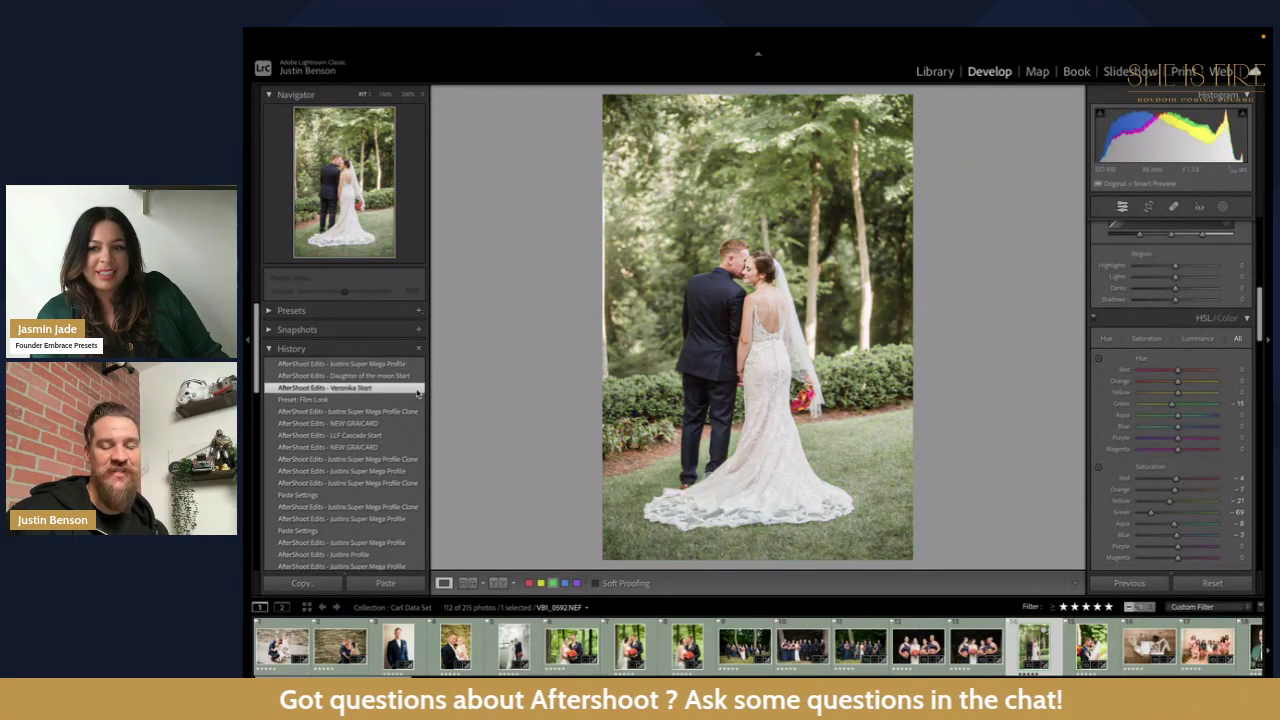
left_click(1208, 588)
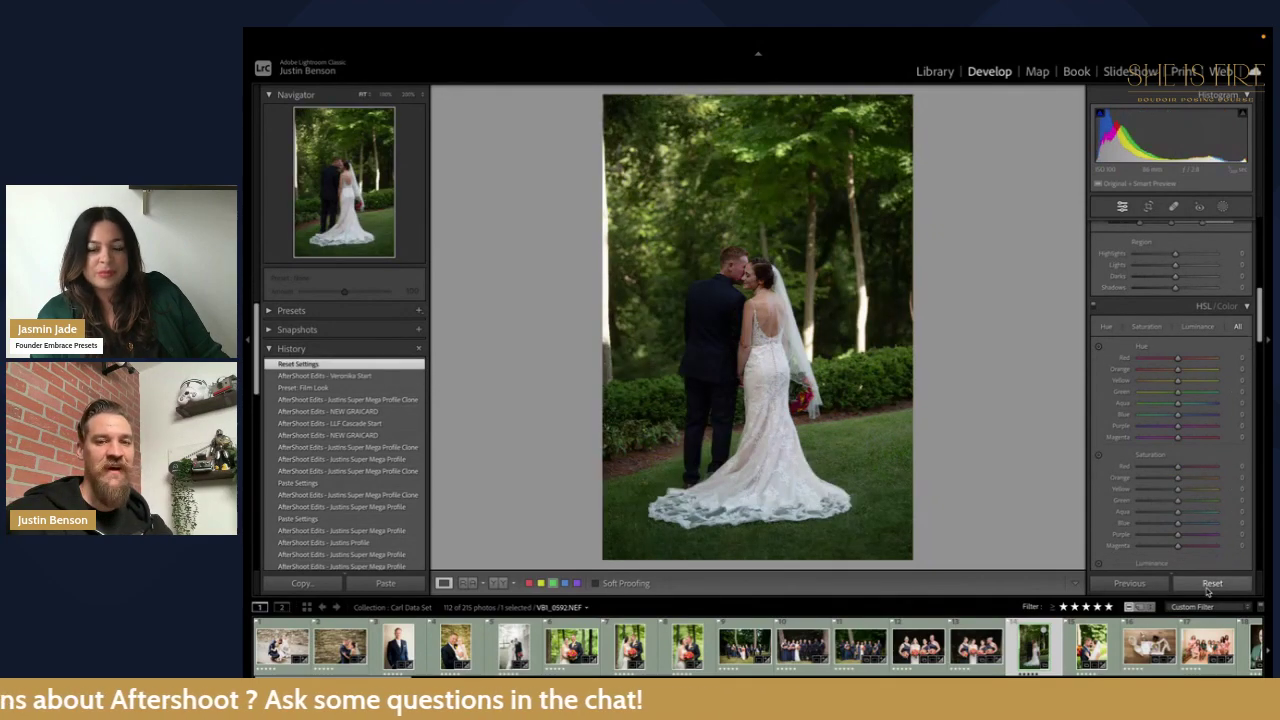
key("ctrl+z")
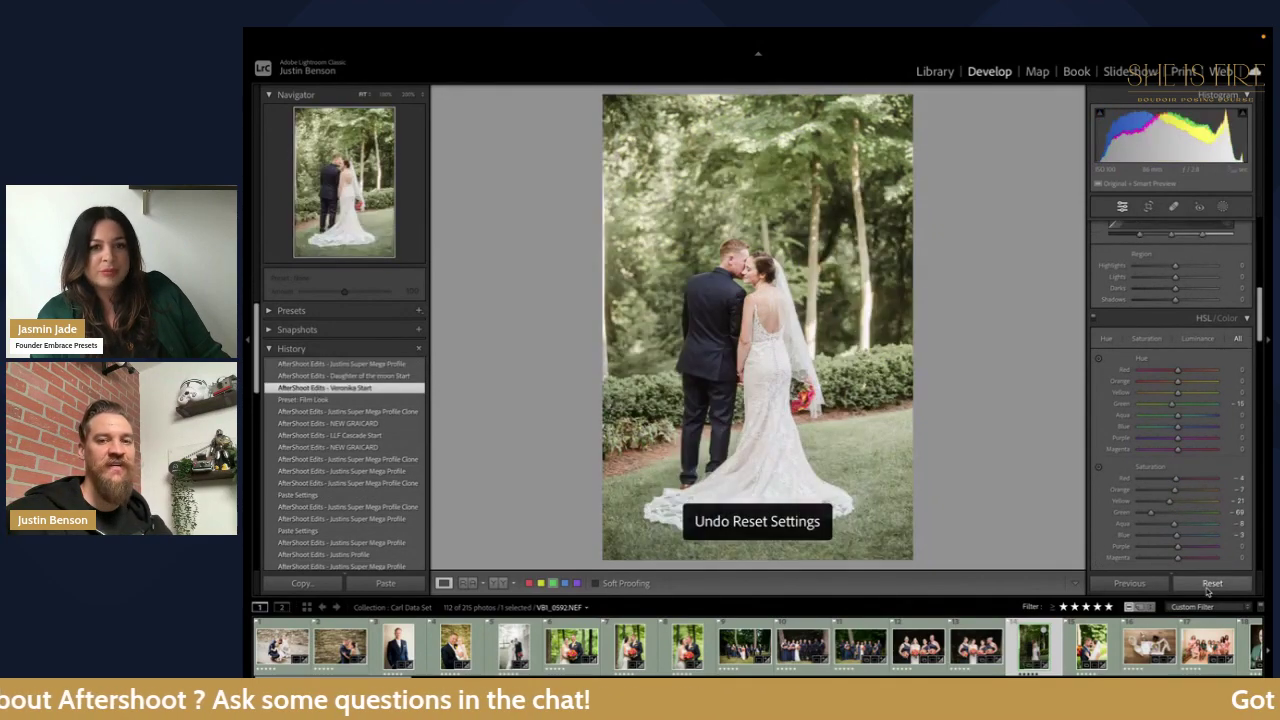
Step: Try the Daughter of the moon Start edit with exposure lowered to +1.08 on the garden couple, and return to Veronika Start
left_click(387, 376)
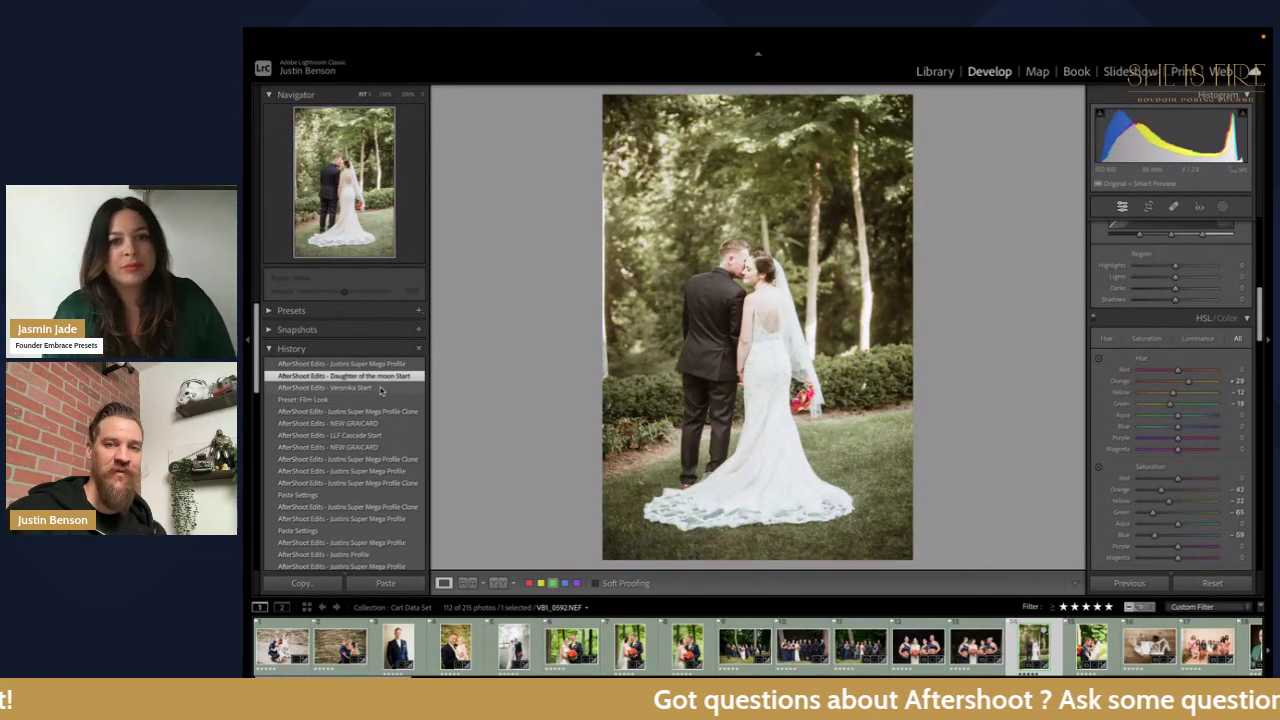
key("minus")
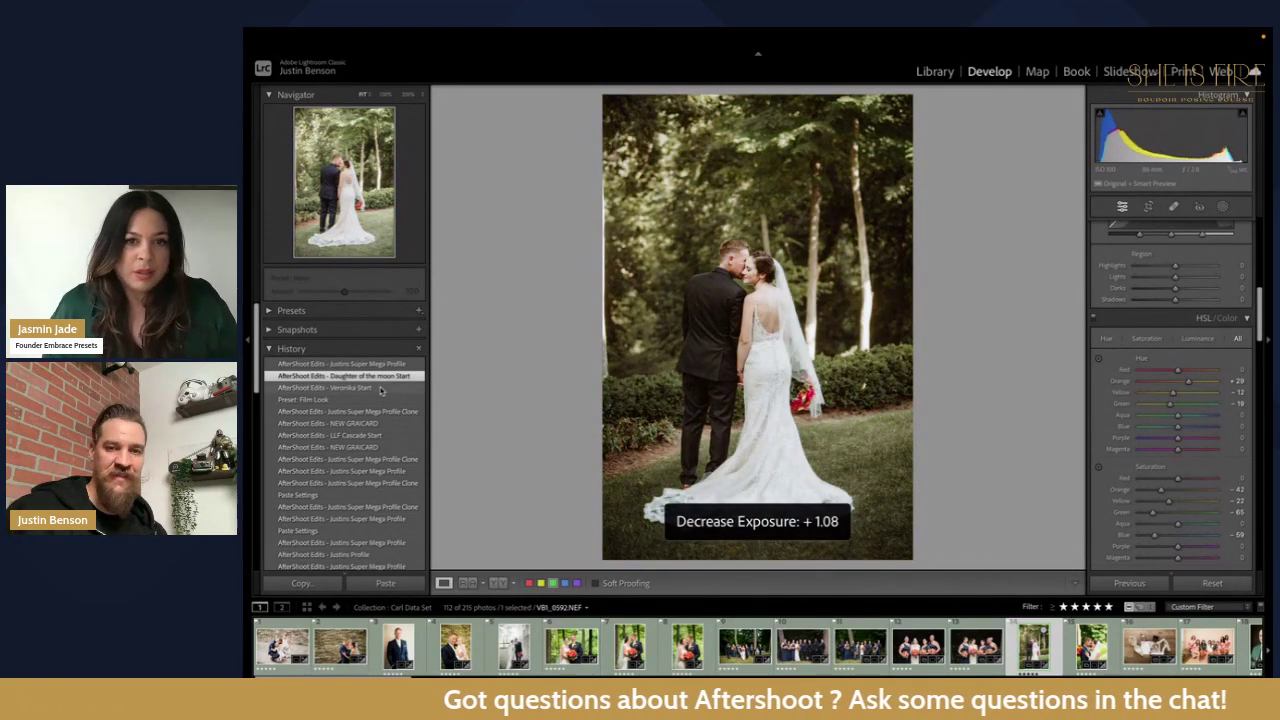
left_click(380, 388)
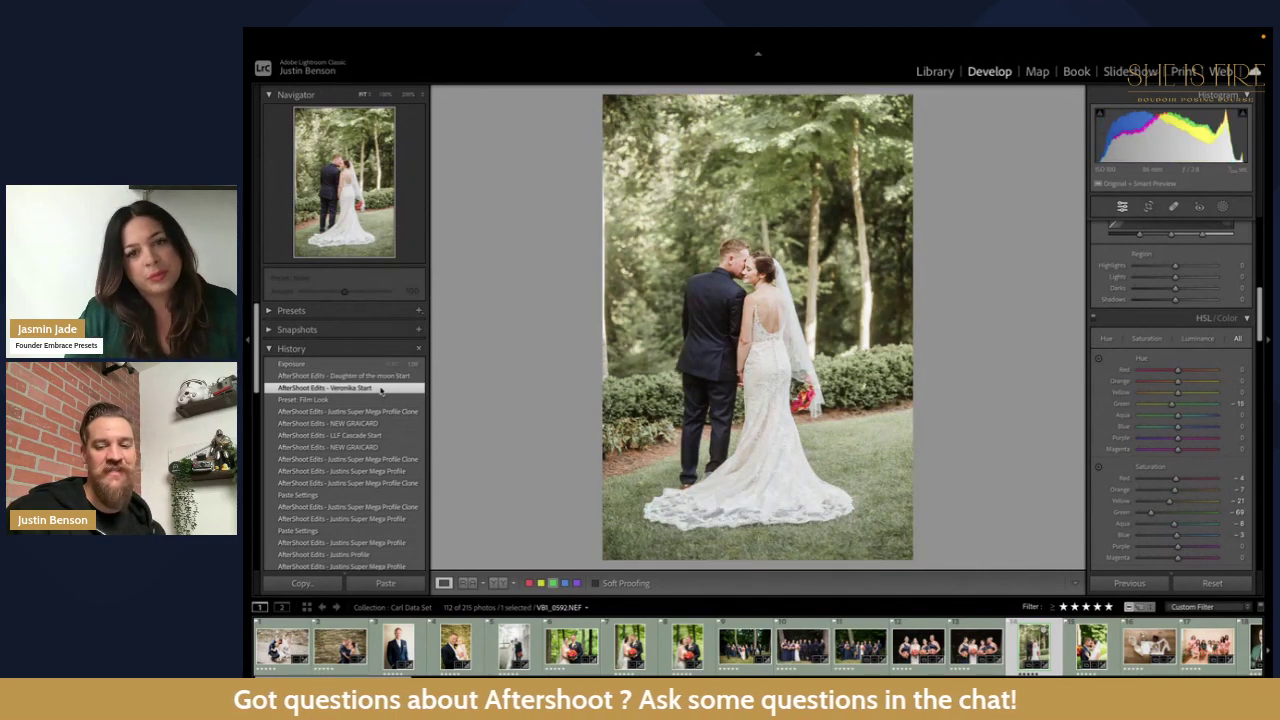
Step: On the sunflower-bouquet couple photo, restore the Justins Super Mega Profile edit and compare it with the reset original, undoing the reset
scroll(995, 633, "down", 2)
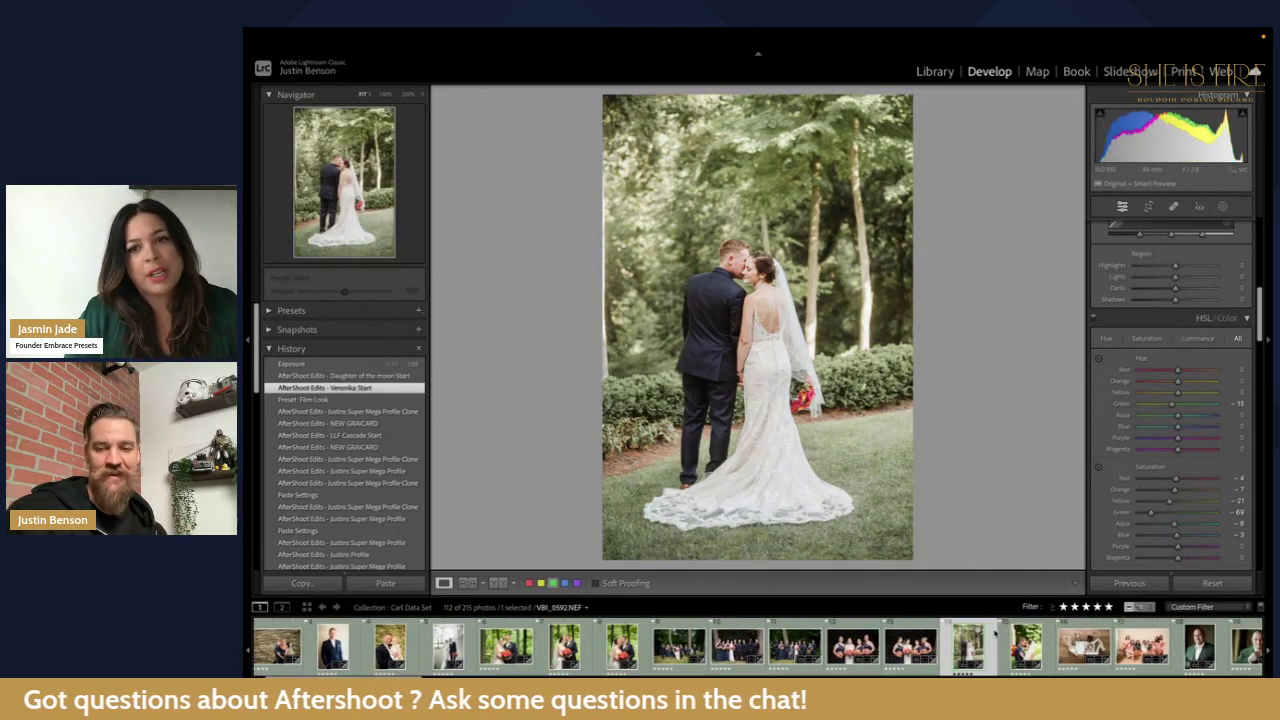
scroll(995, 633, "down", 8)
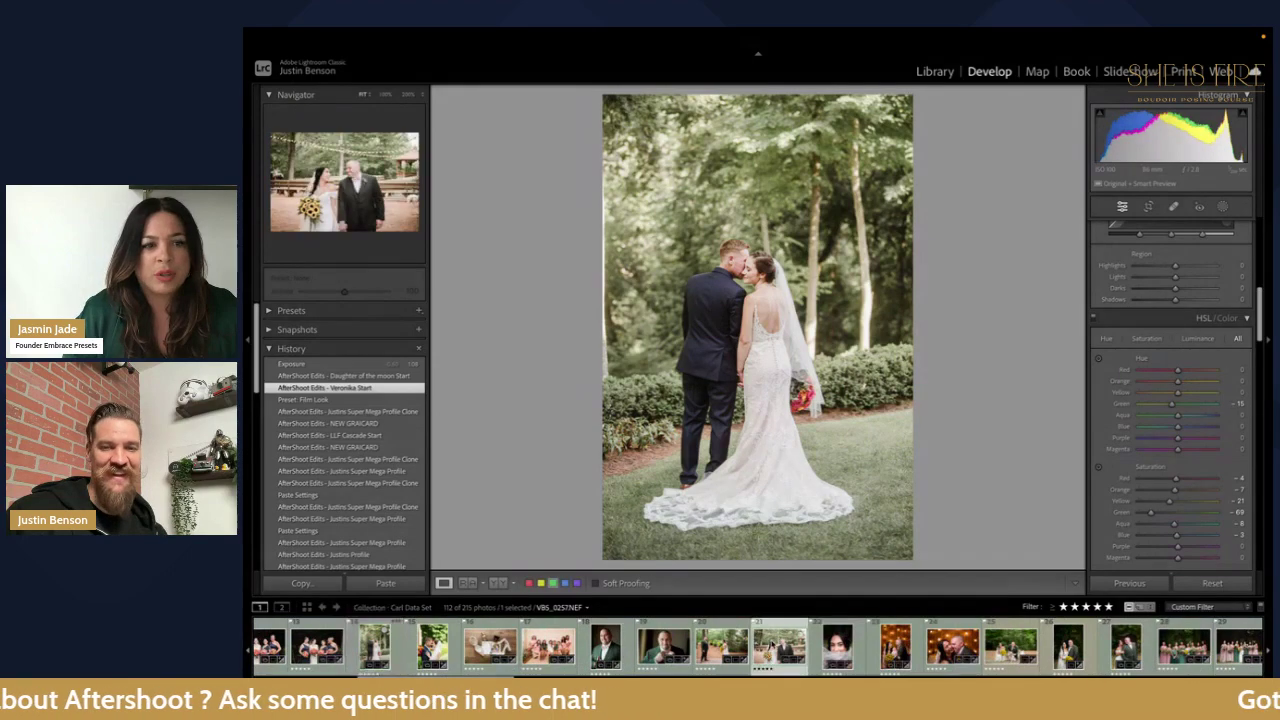
left_click(995, 640)
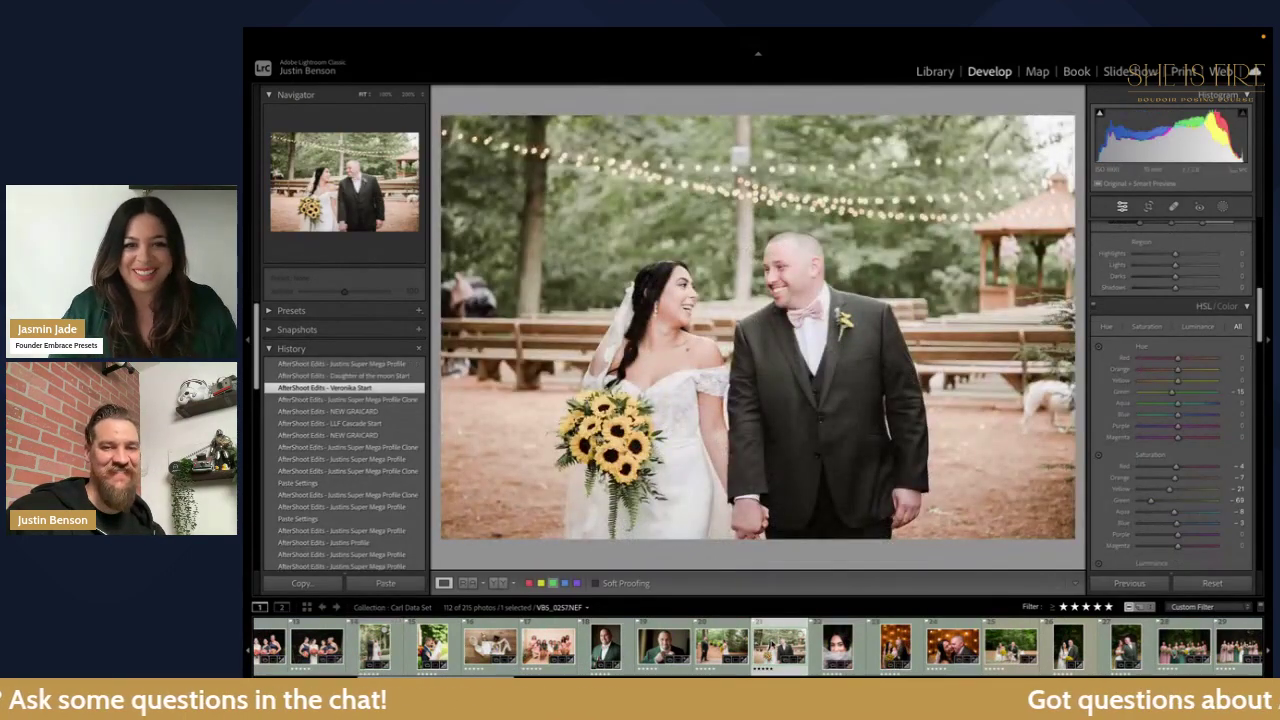
left_click(388, 364)
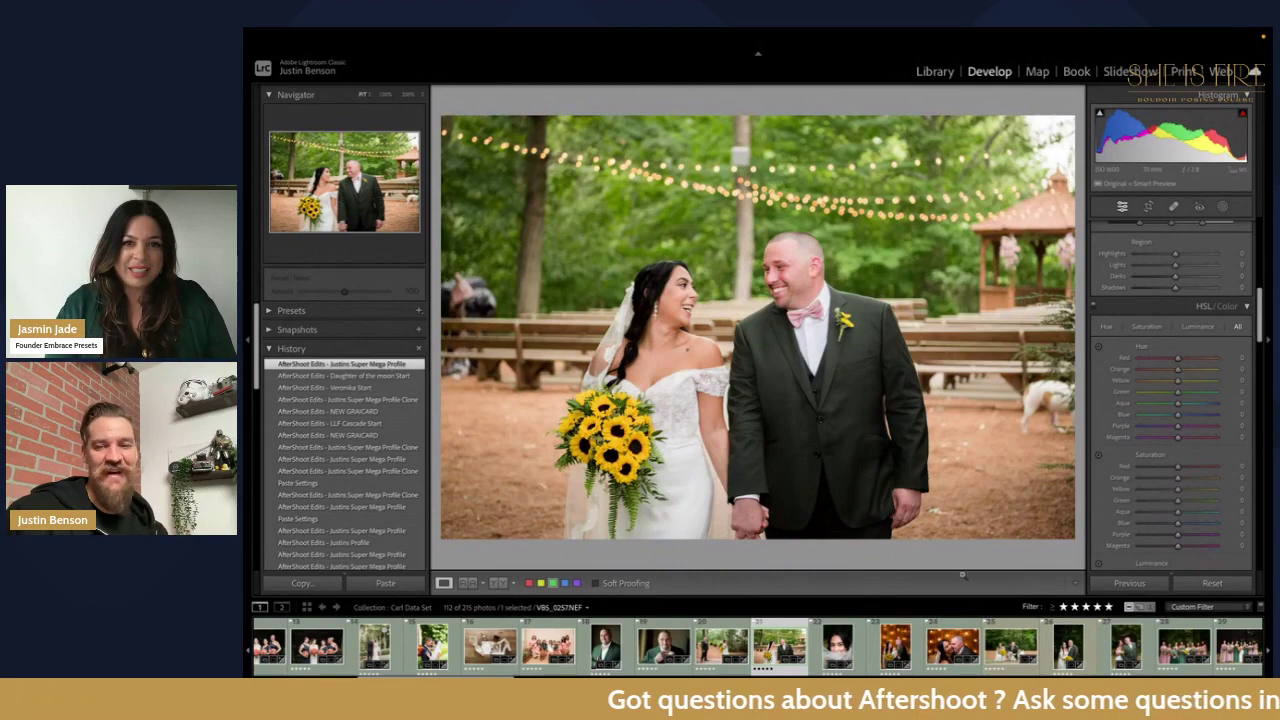
left_click(1210, 584)
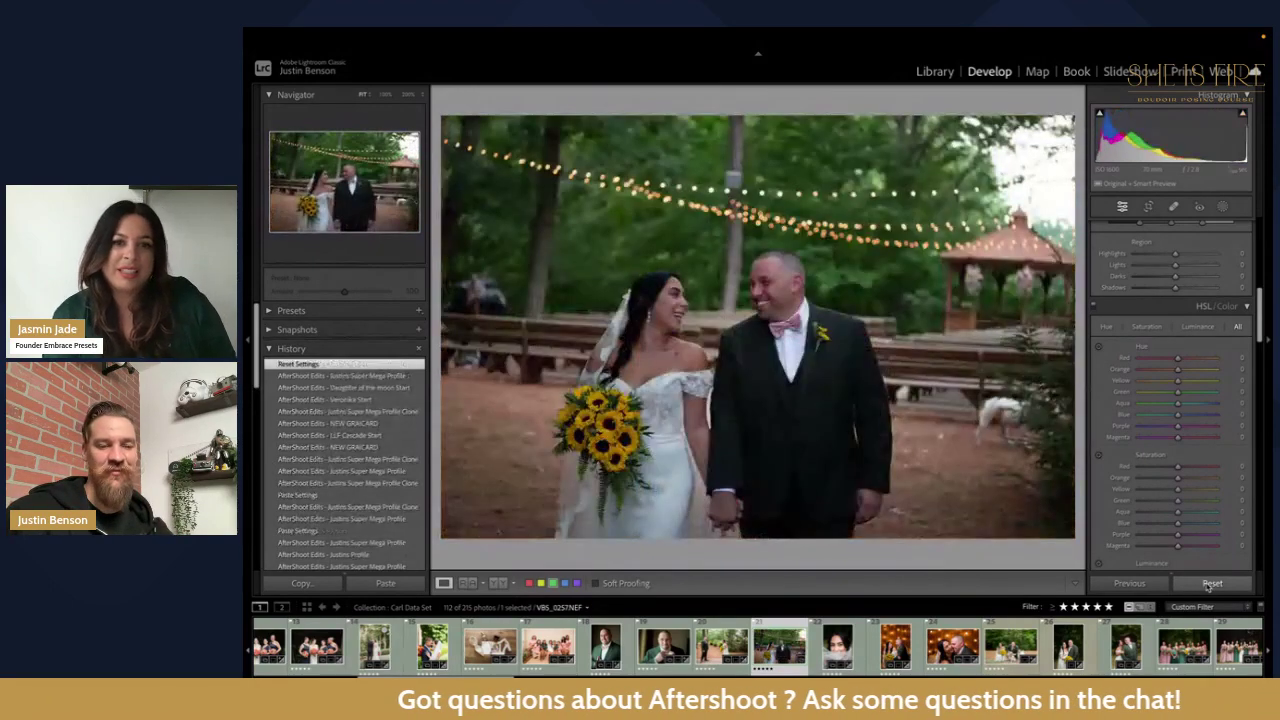
key("ctrl+z")
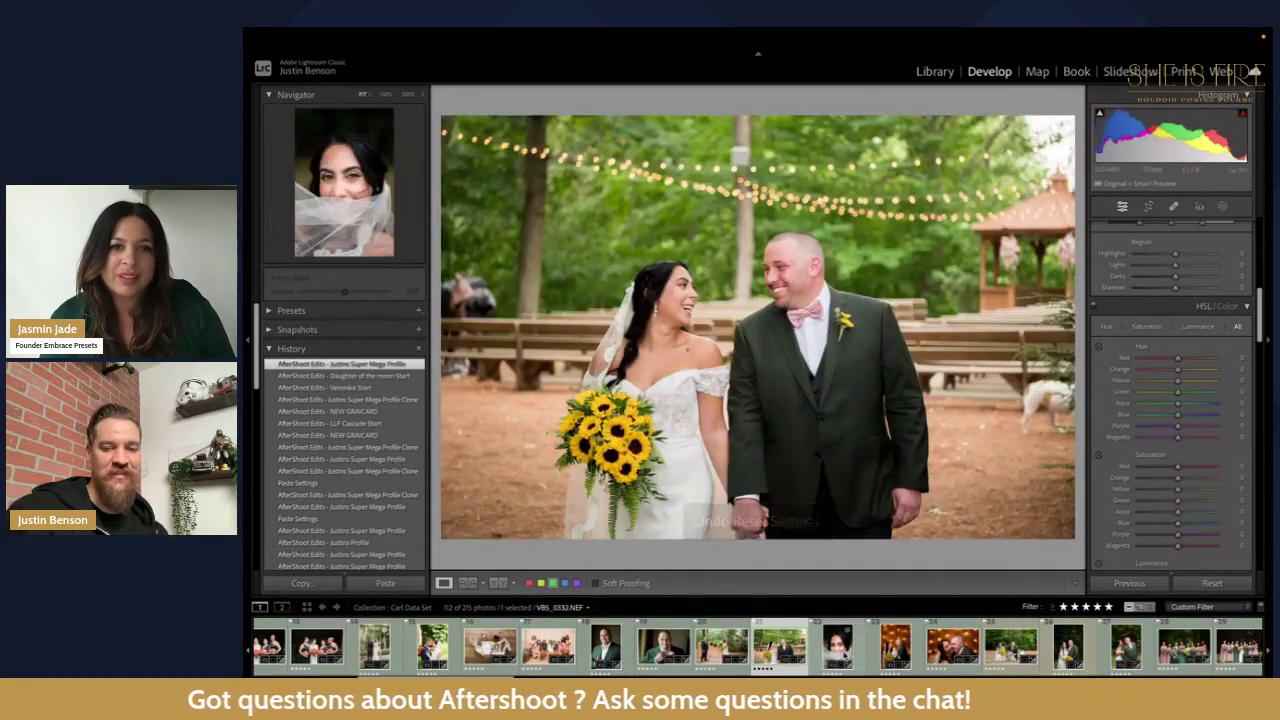
Step: On the portrait of the bride behind her veil, compare the reset original and Daughter of the moon Start, and restore Veronika Start
left_click(838, 645)
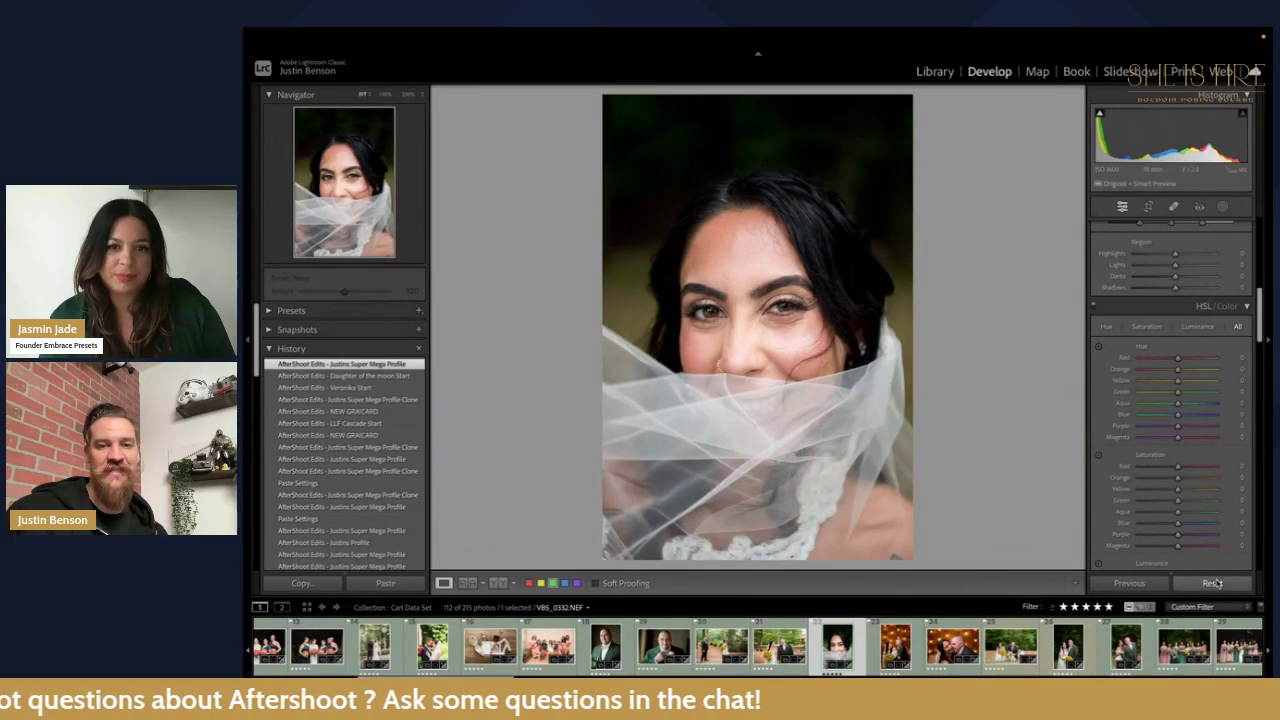
left_click(1215, 587)
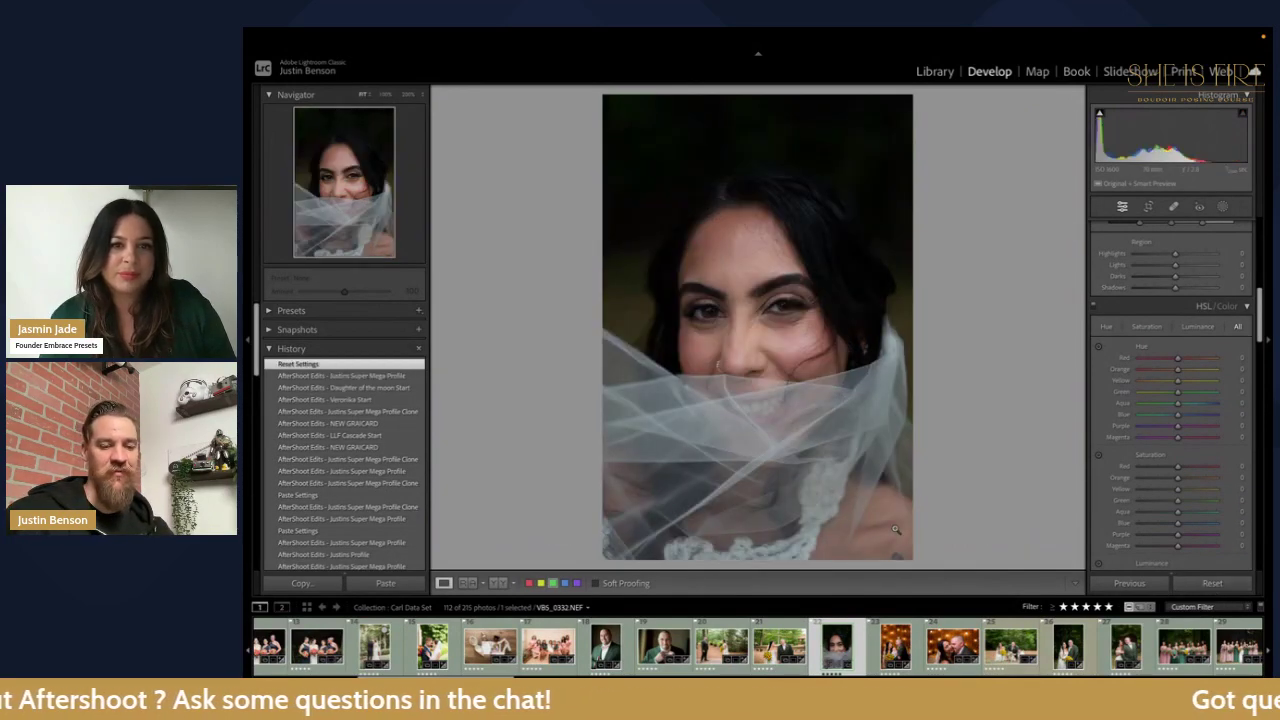
left_click(395, 388)
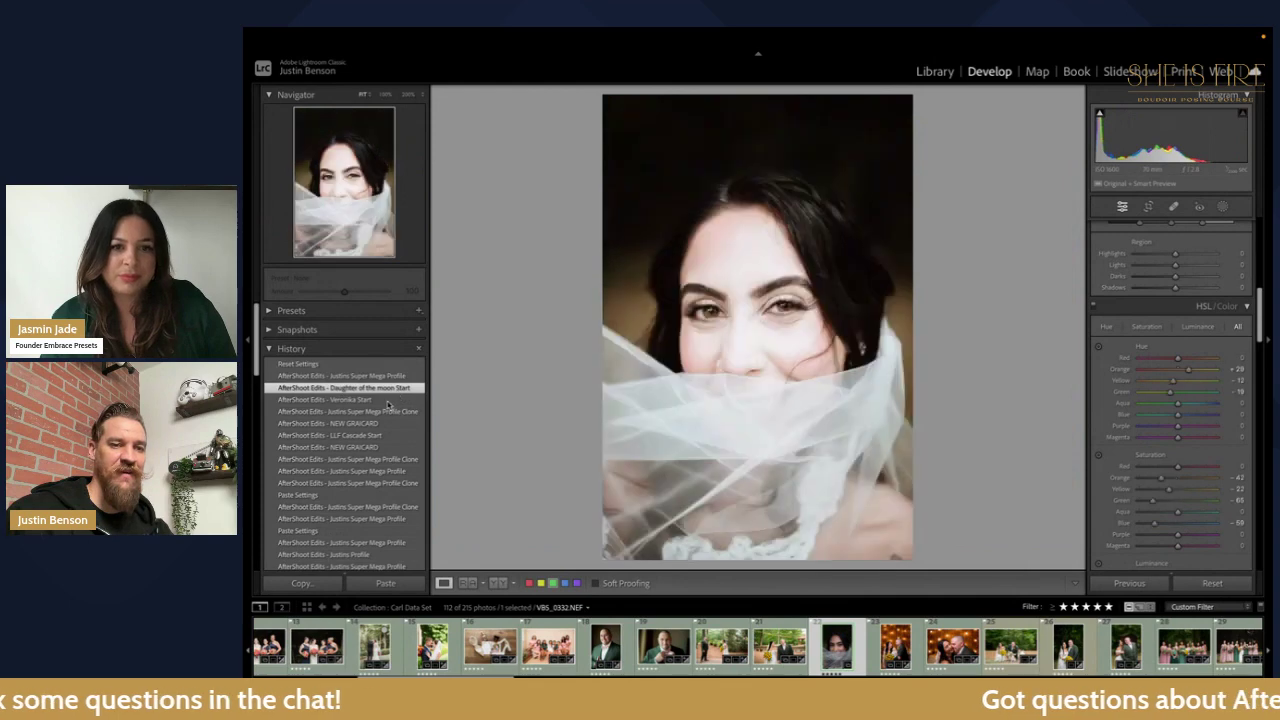
left_click(388, 400)
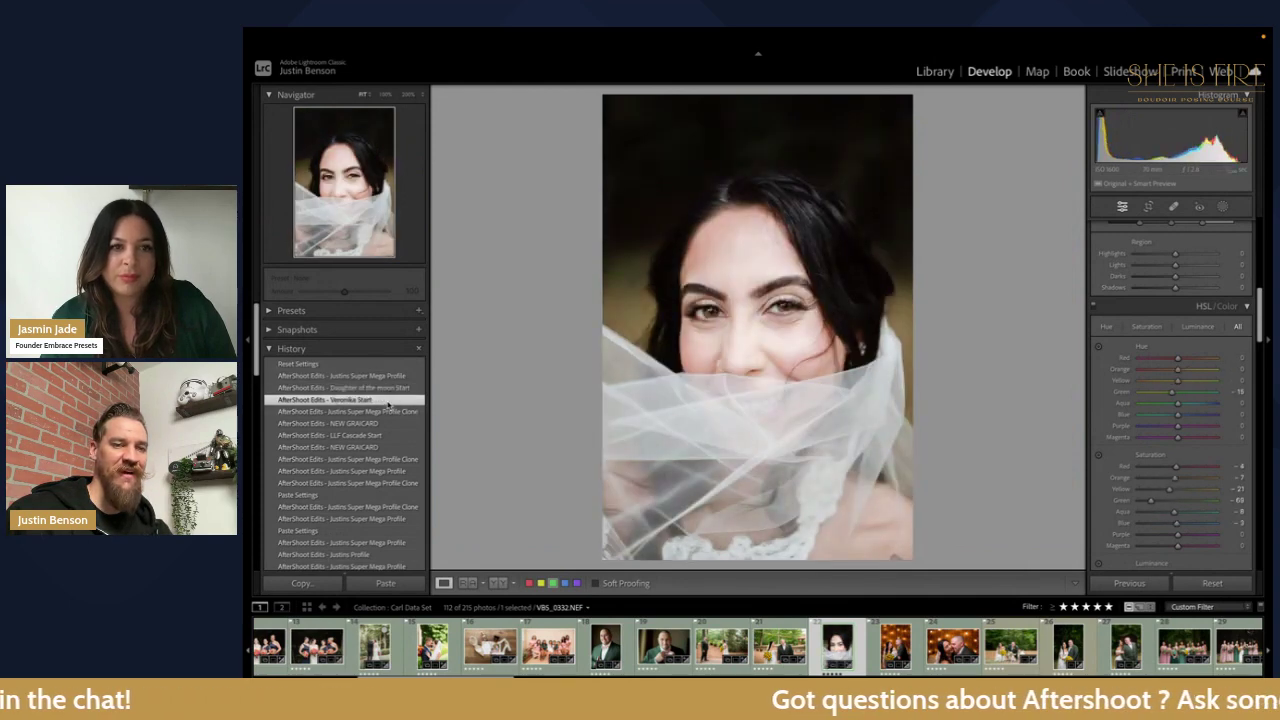
Step: On the couple before the warm string lights, compare the reset original, Veronika Start, Daughter of the moon Start and Justins Super Mega Profile
left_click(938, 664)
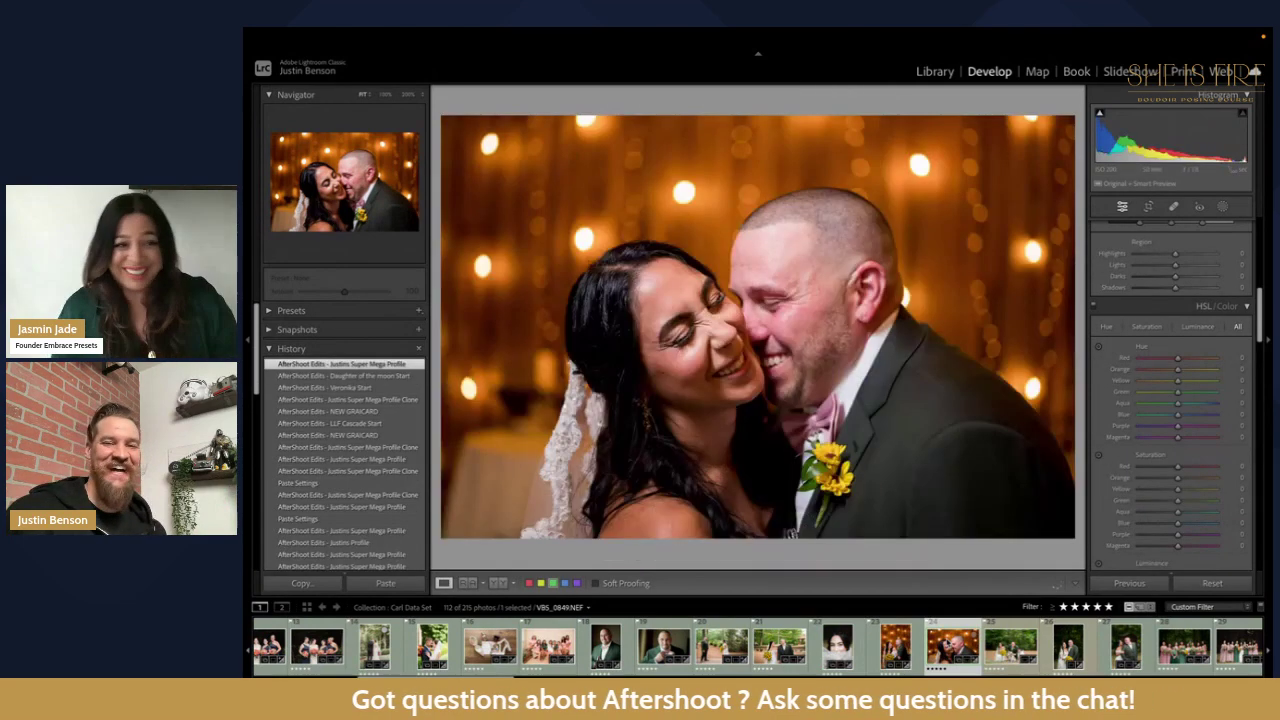
left_click(1214, 584)
left_click(1221, 588)
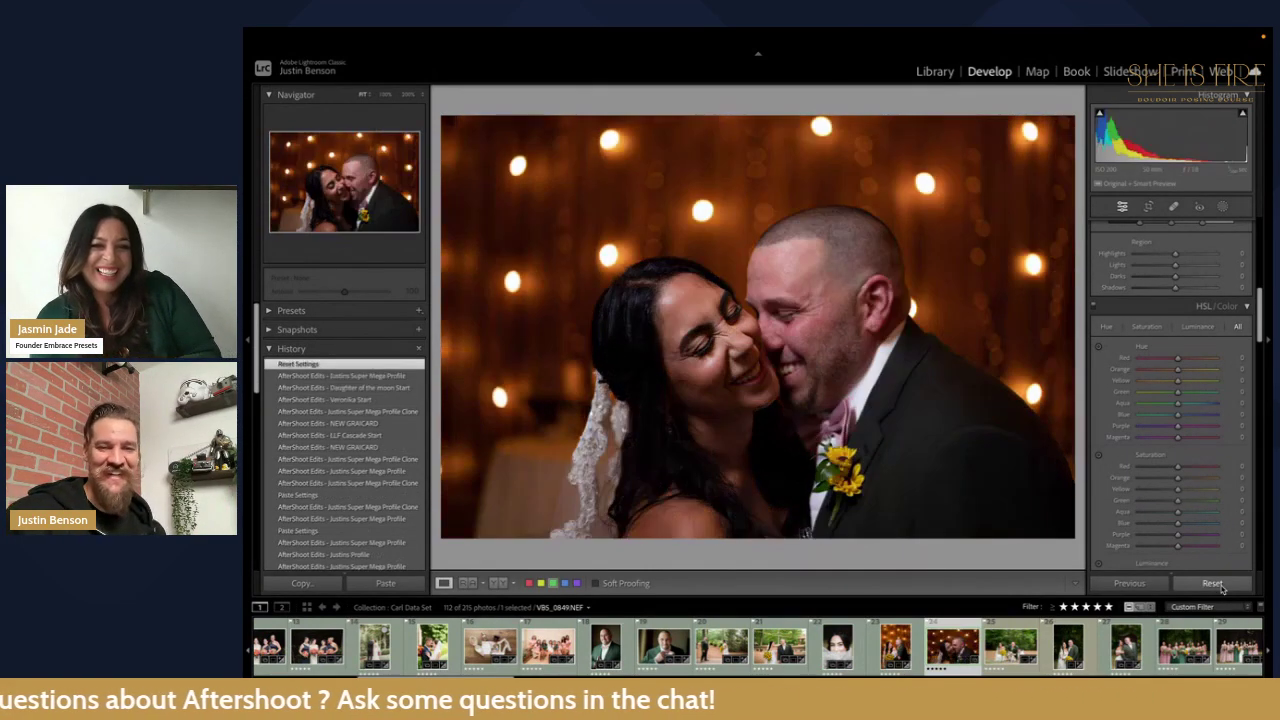
left_click(386, 400)
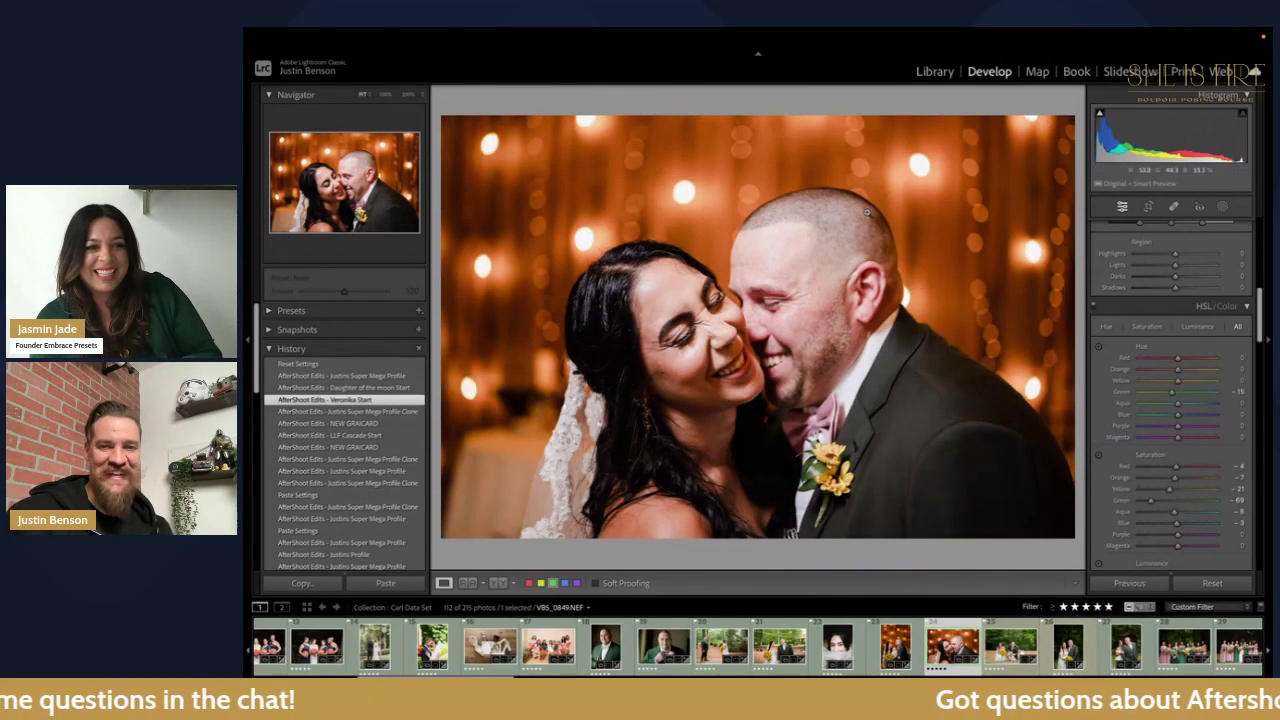
left_click(380, 390)
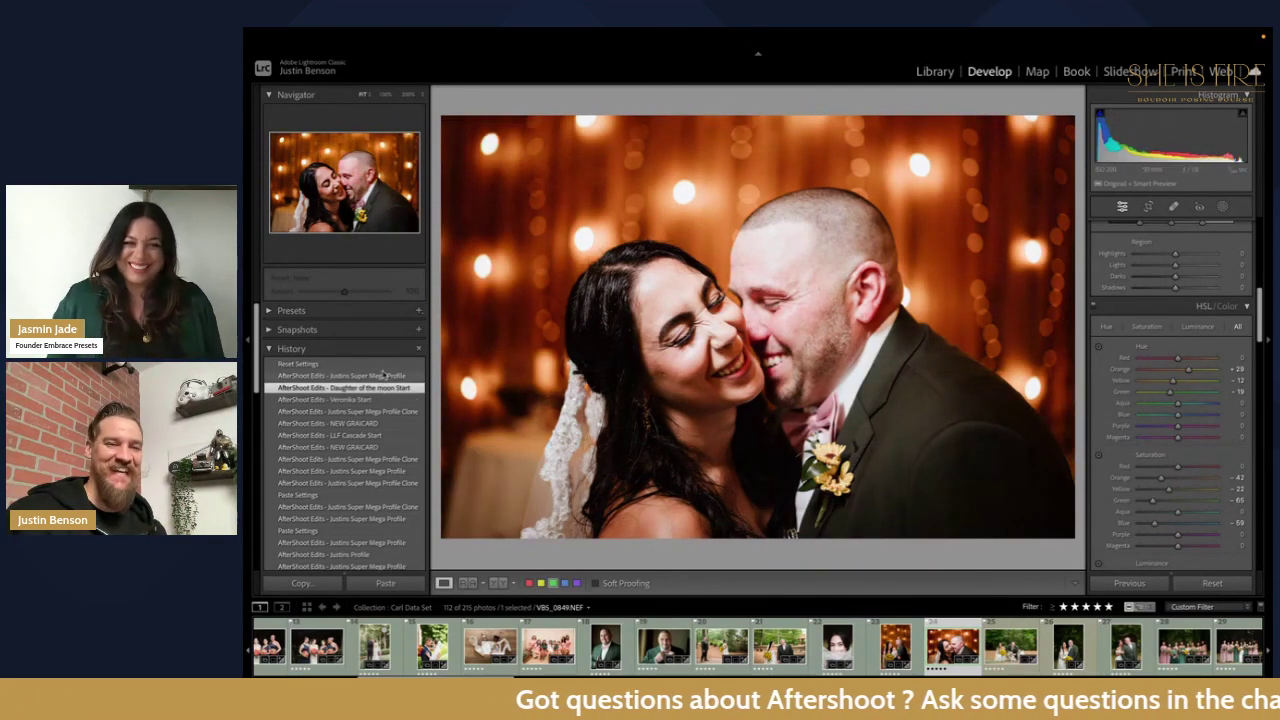
left_click(376, 375)
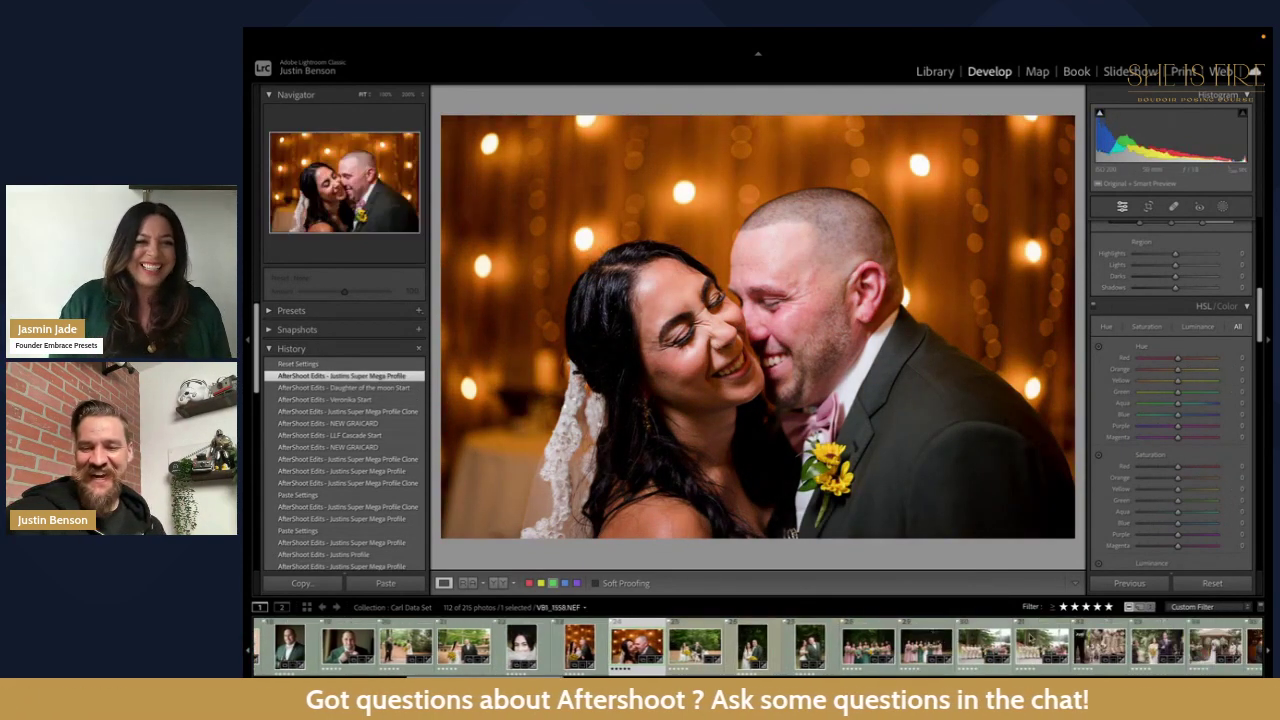
Step: On the blue-suit couple in the meadow, compare the Justins Super Mega Profile Clone state with the reset original and undo the reset
scroll(820, 645, "down", 6)
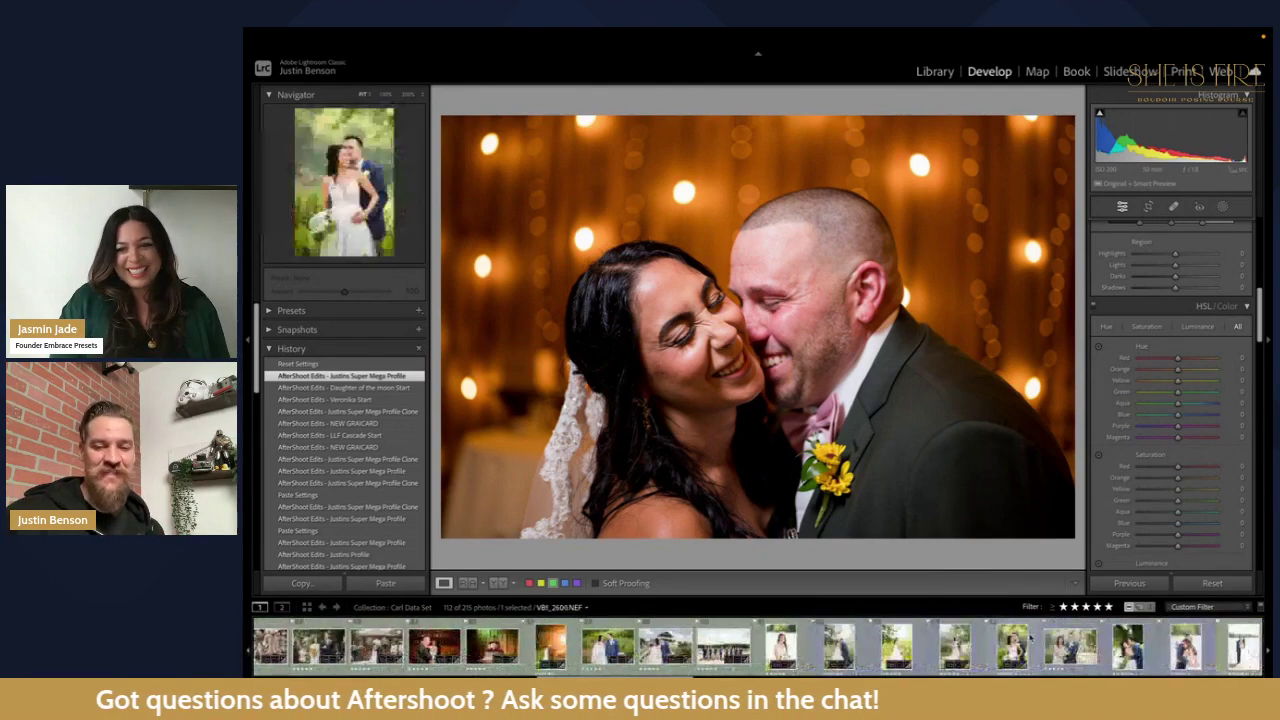
left_click(838, 635)
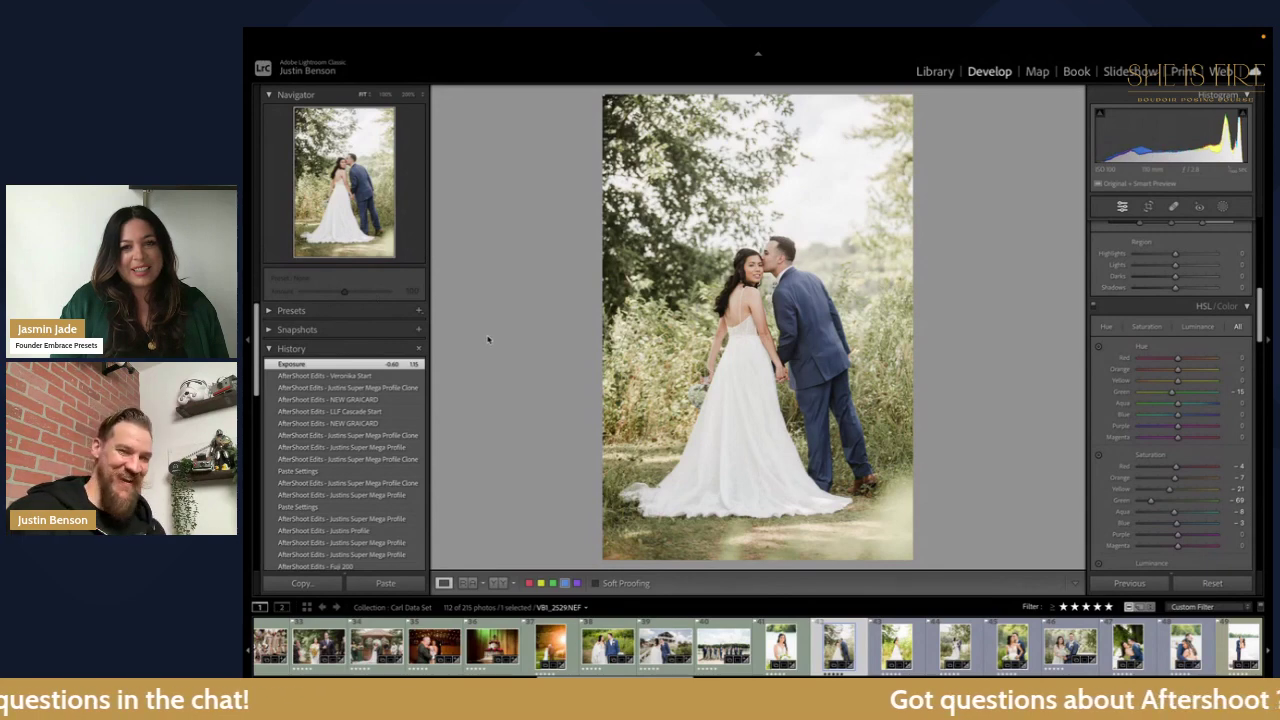
left_click(399, 389)
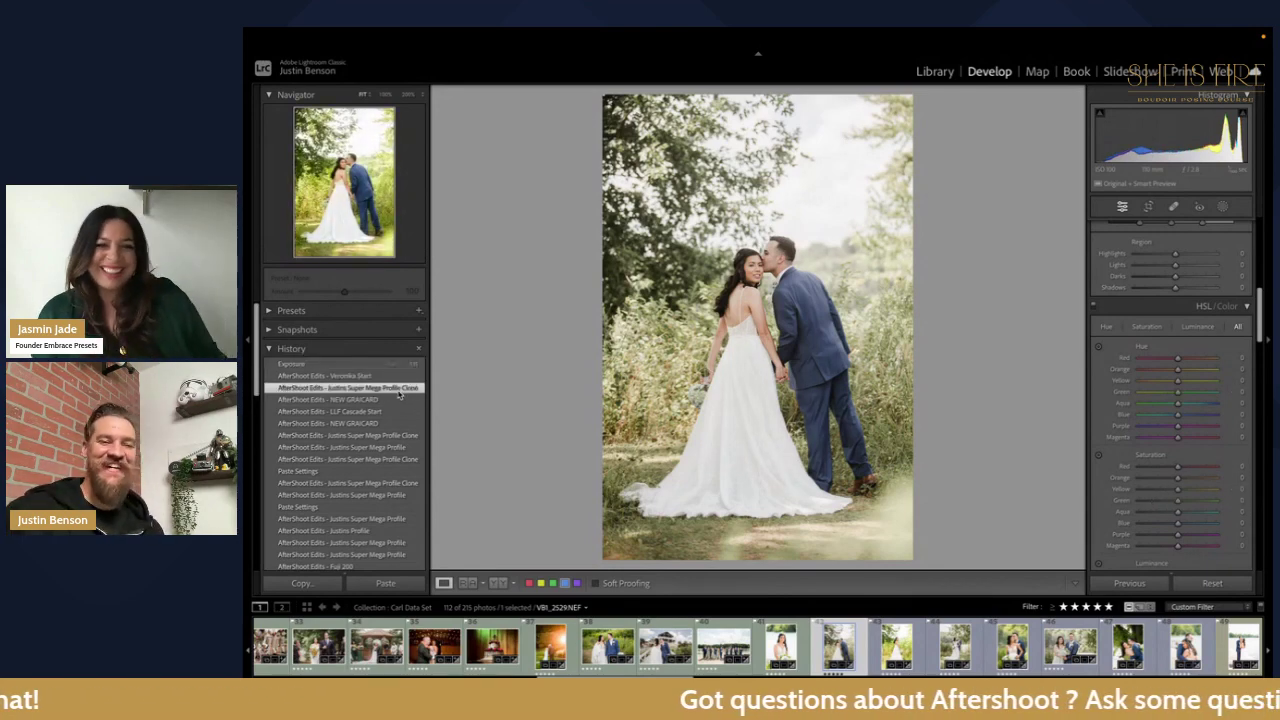
left_click(1214, 585)
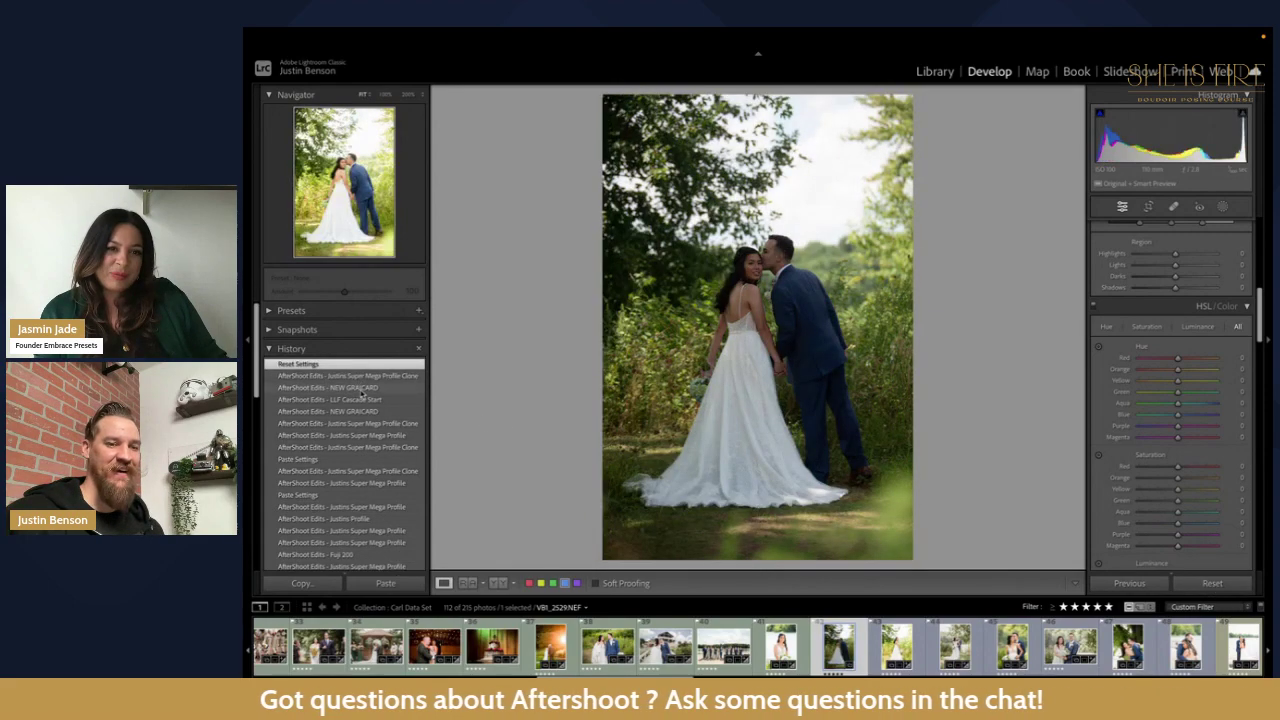
key("ctrl+z")
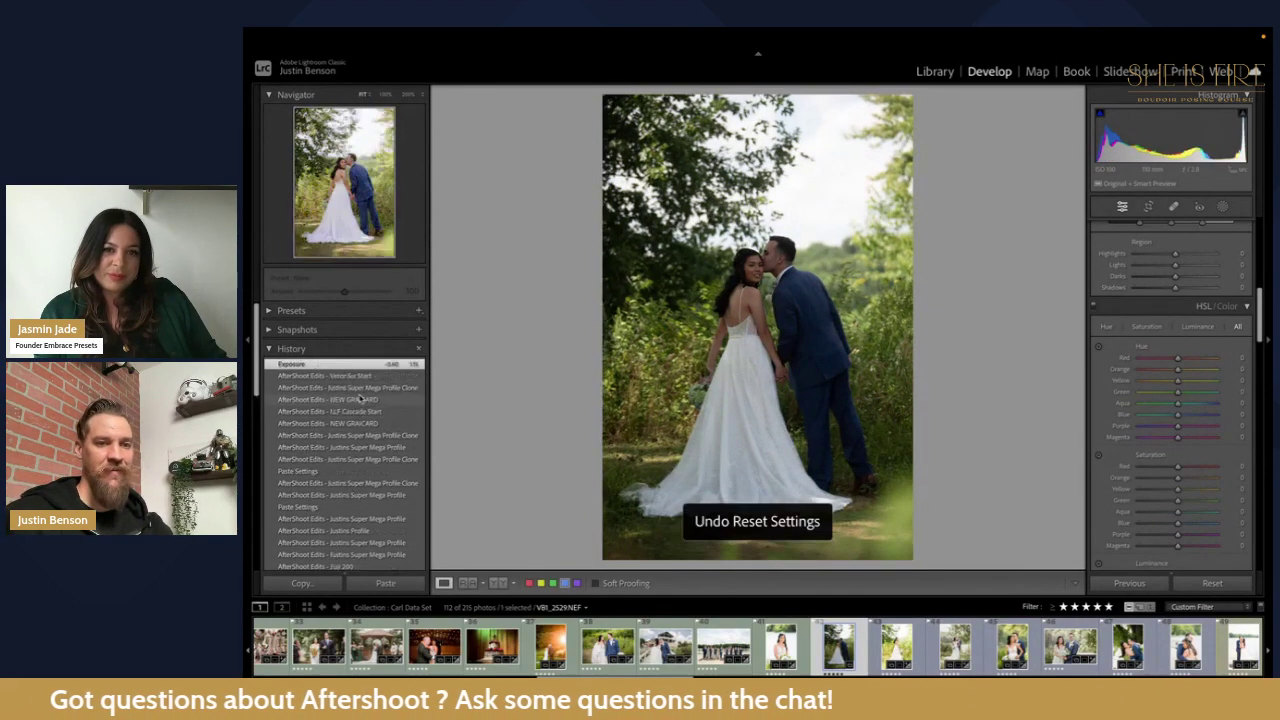
Step: On the blue-suit couple in the meadow, restore the Veronika Start edit and lower the exposure to +1.35
left_click(352, 376)
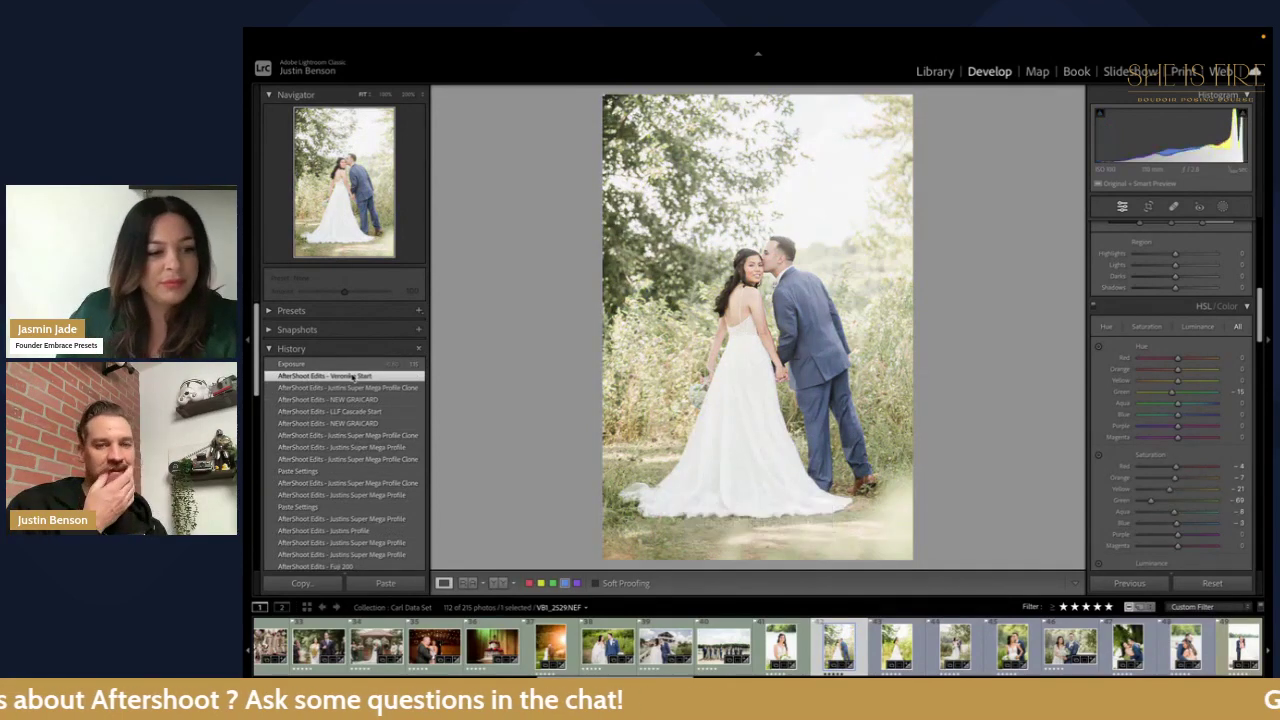
key("minus")
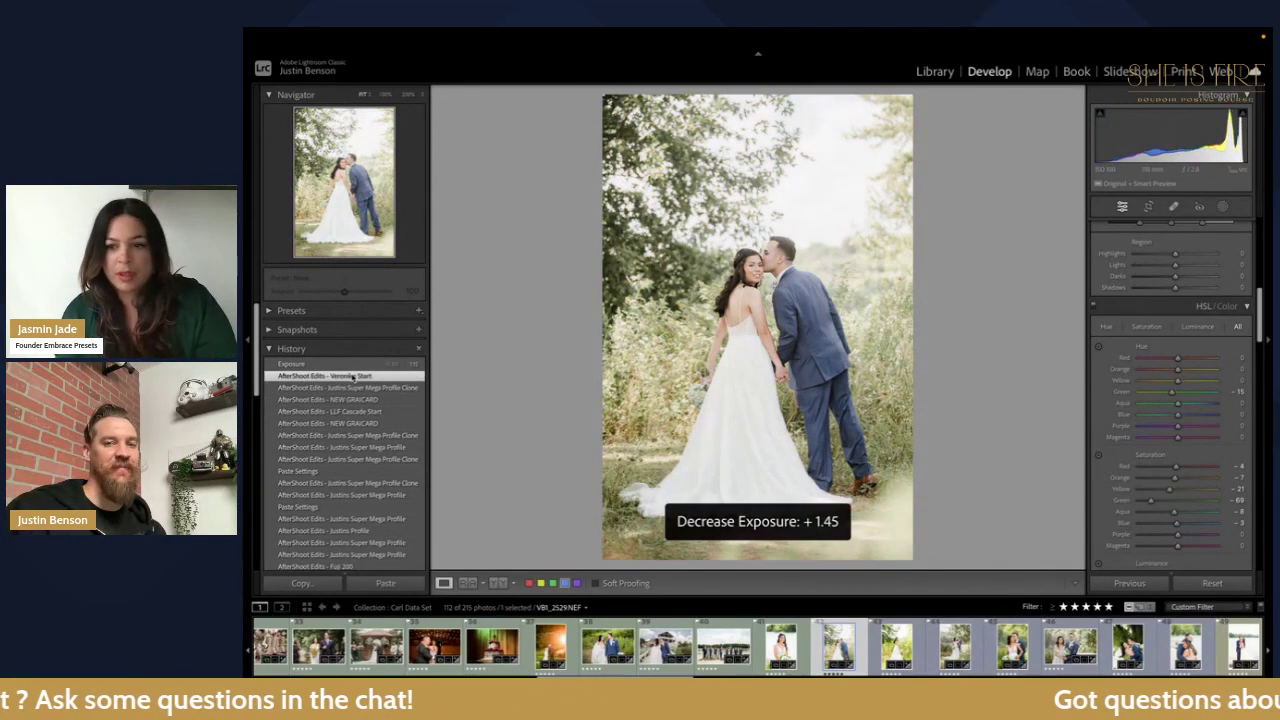
key("minus")
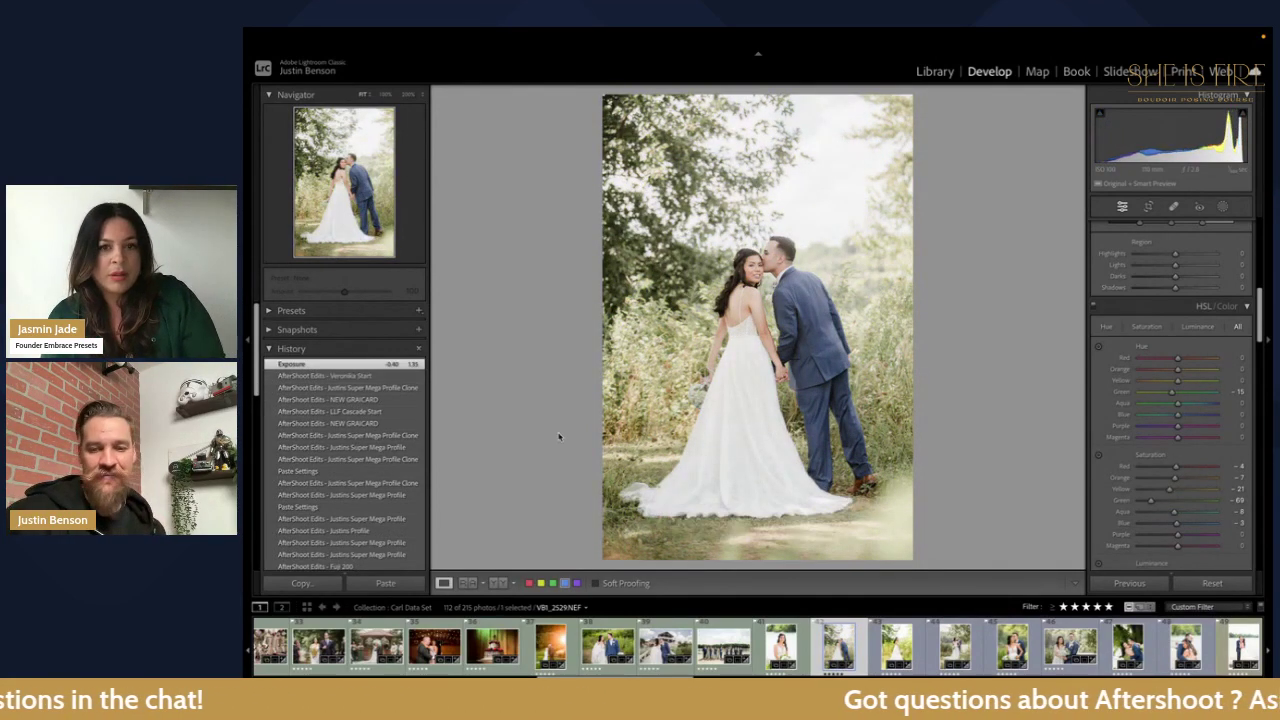
Step: Browse forward through the wedding photos to the couple on the dock at sunset
key("Right")
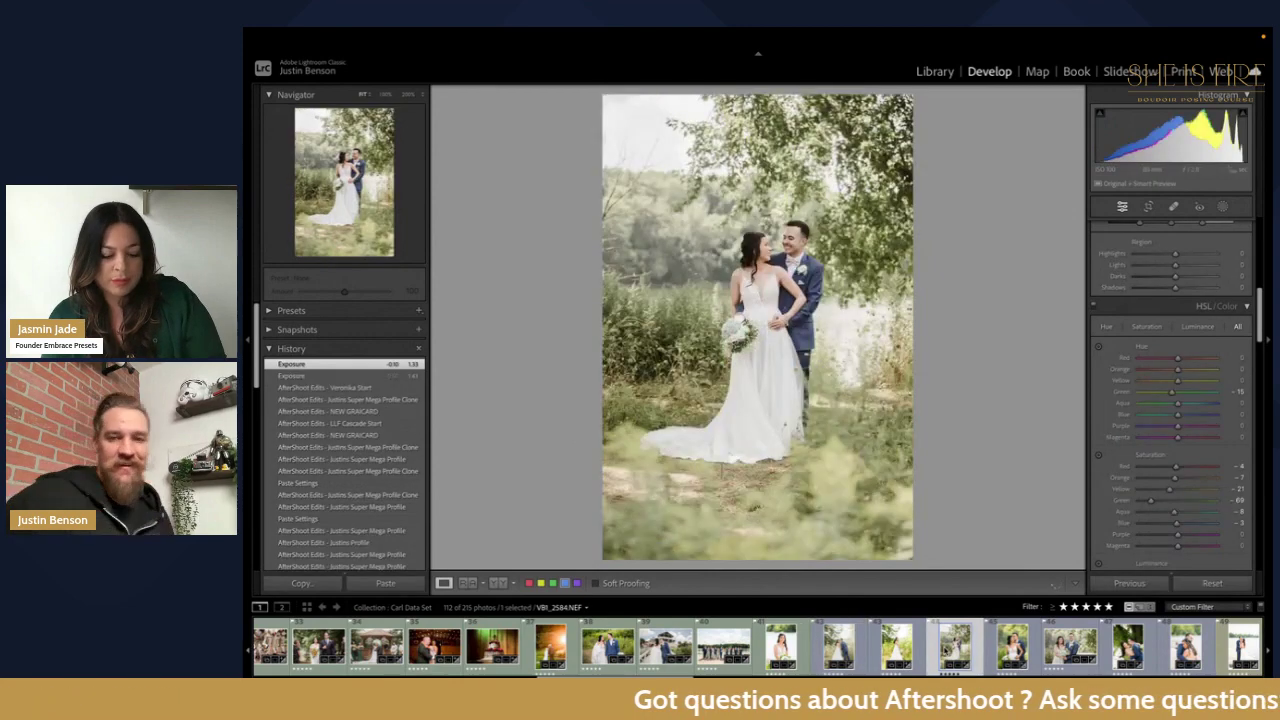
key("Right")
key("Right")
key("Right")
key("Right")
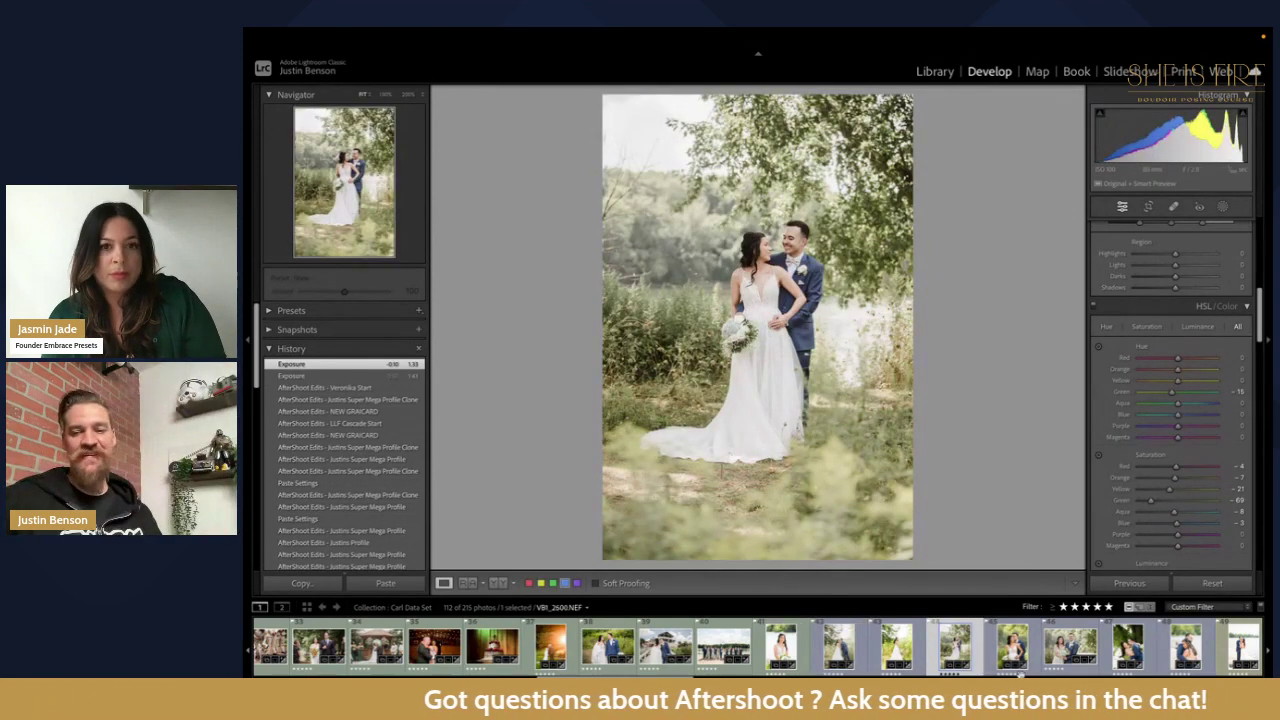
key("Right")
key("Right")
key("Right")
key("Right")
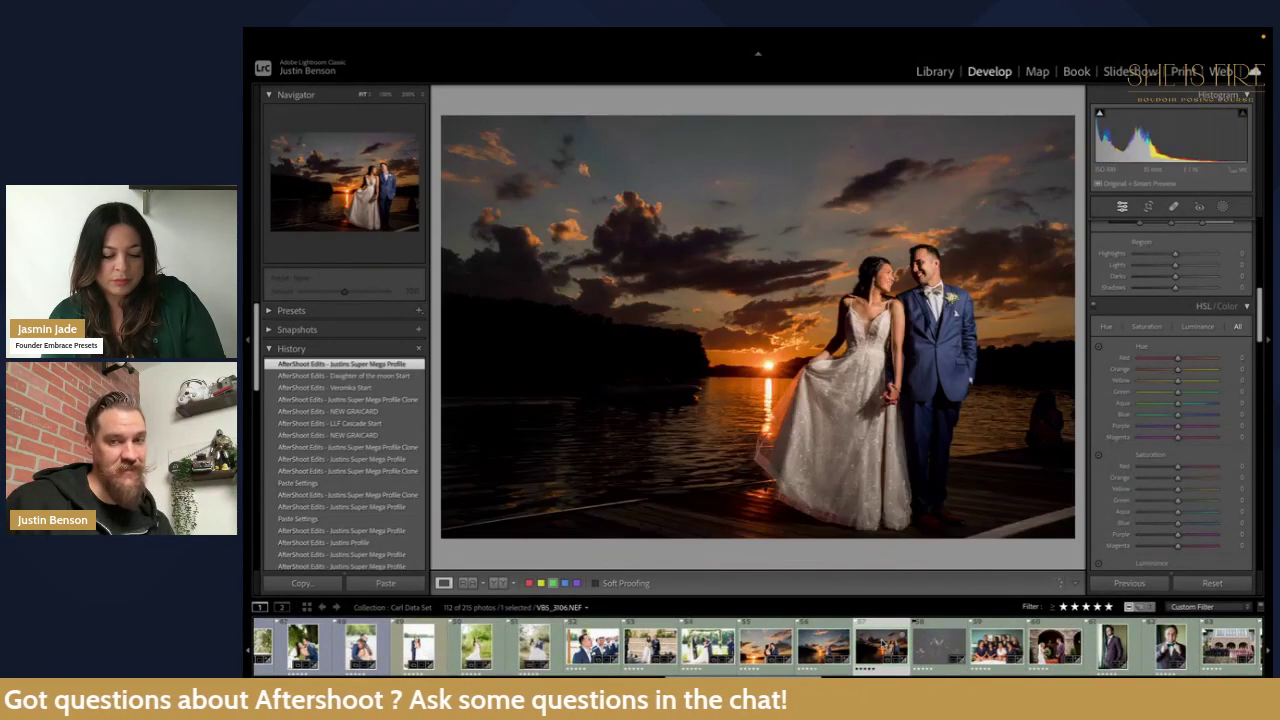
Step: On the sunset dock photo, try Veronika Start with exposure lowered by 0.40, undo back to Justins Super Mega Profile, and review its Basic adjustments
left_click(393, 388)
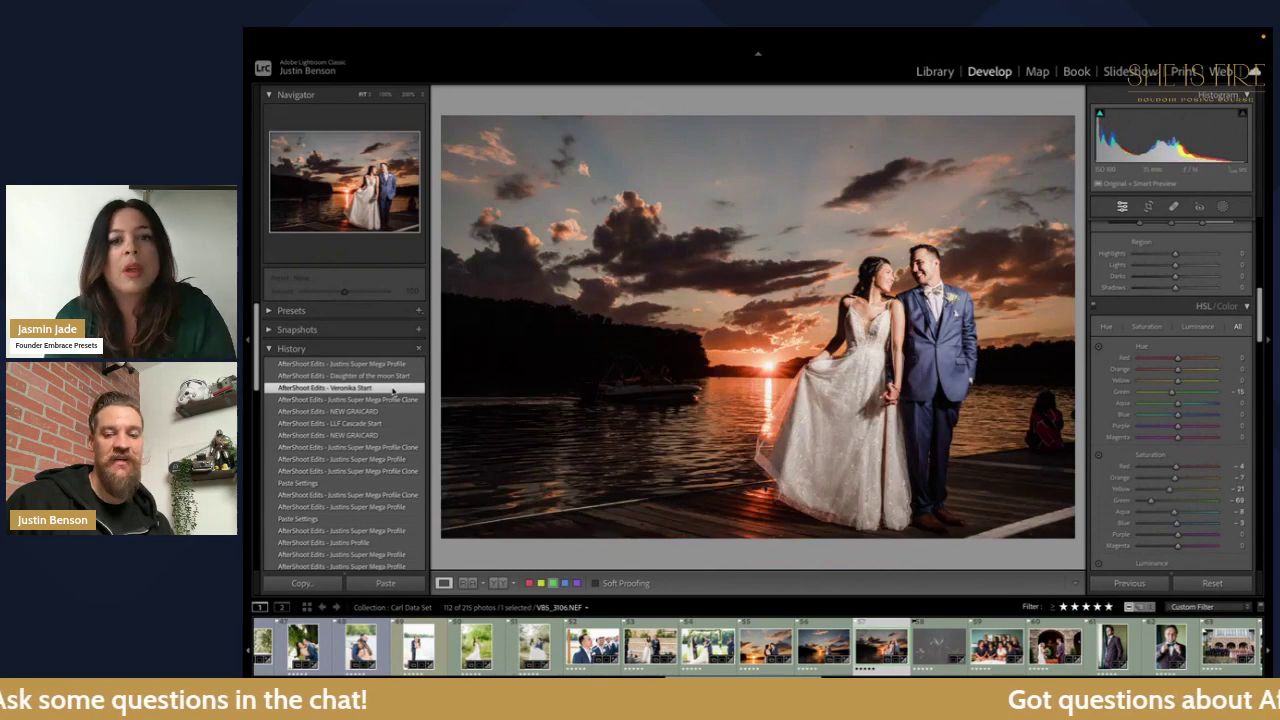
key("minus")
key("minus")
key("minus")
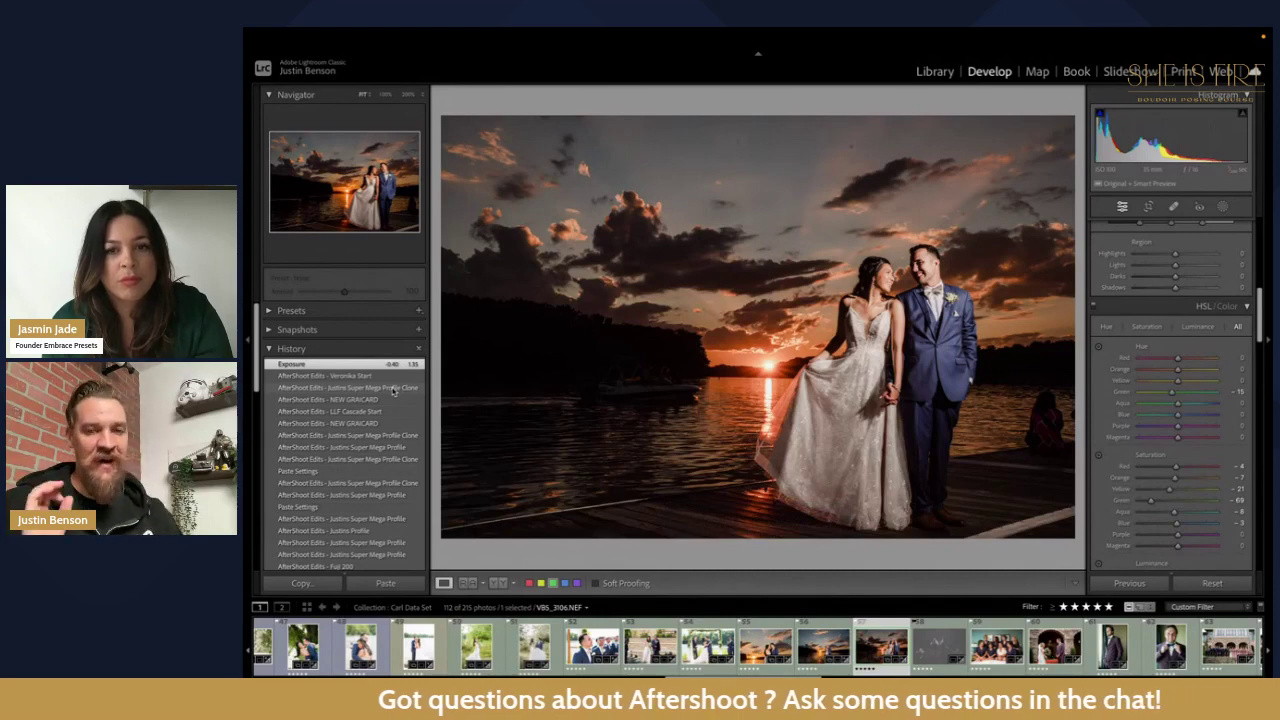
key("ctrl+z")
key("ctrl+z")
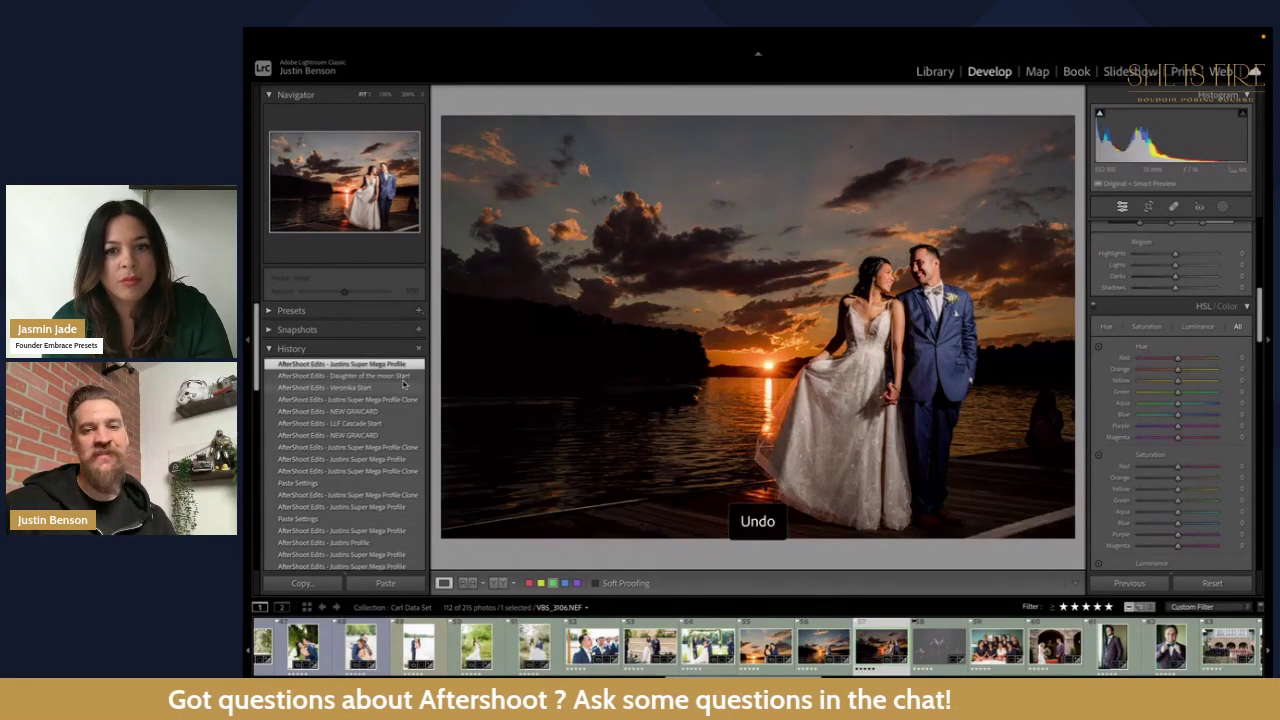
scroll(1154, 396, "up", 6)
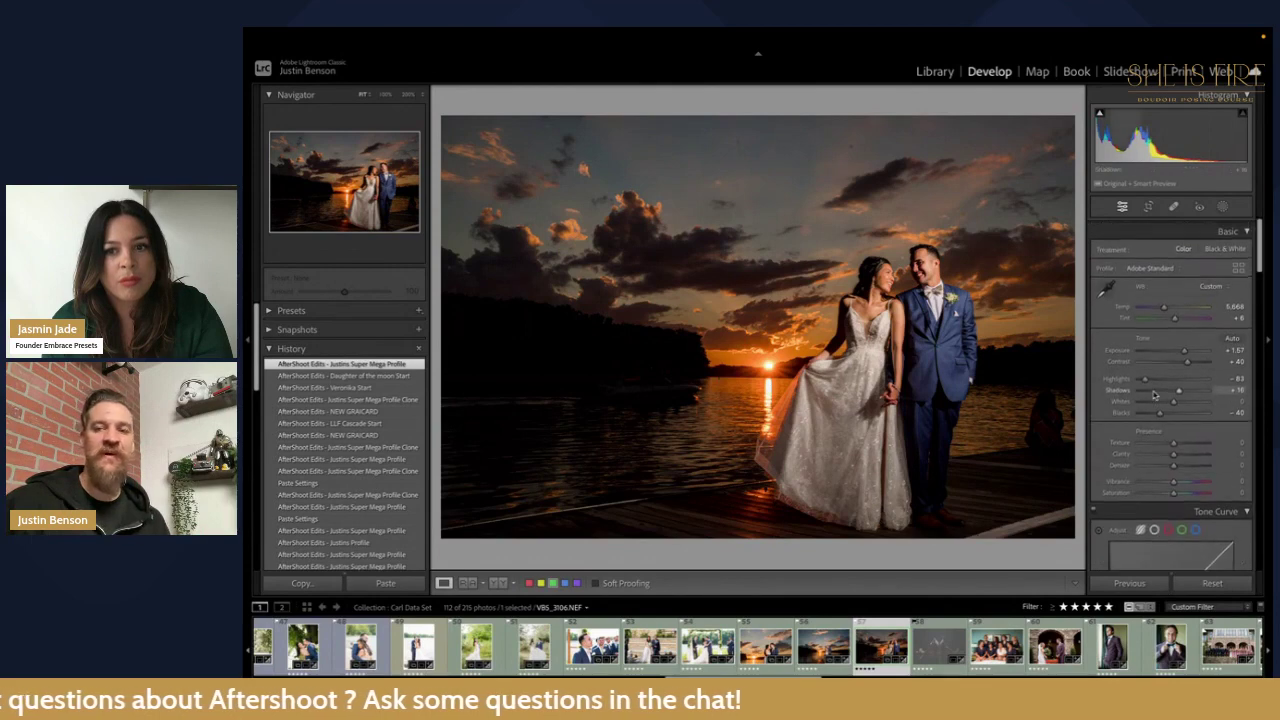
scroll(1156, 397, "down", 1)
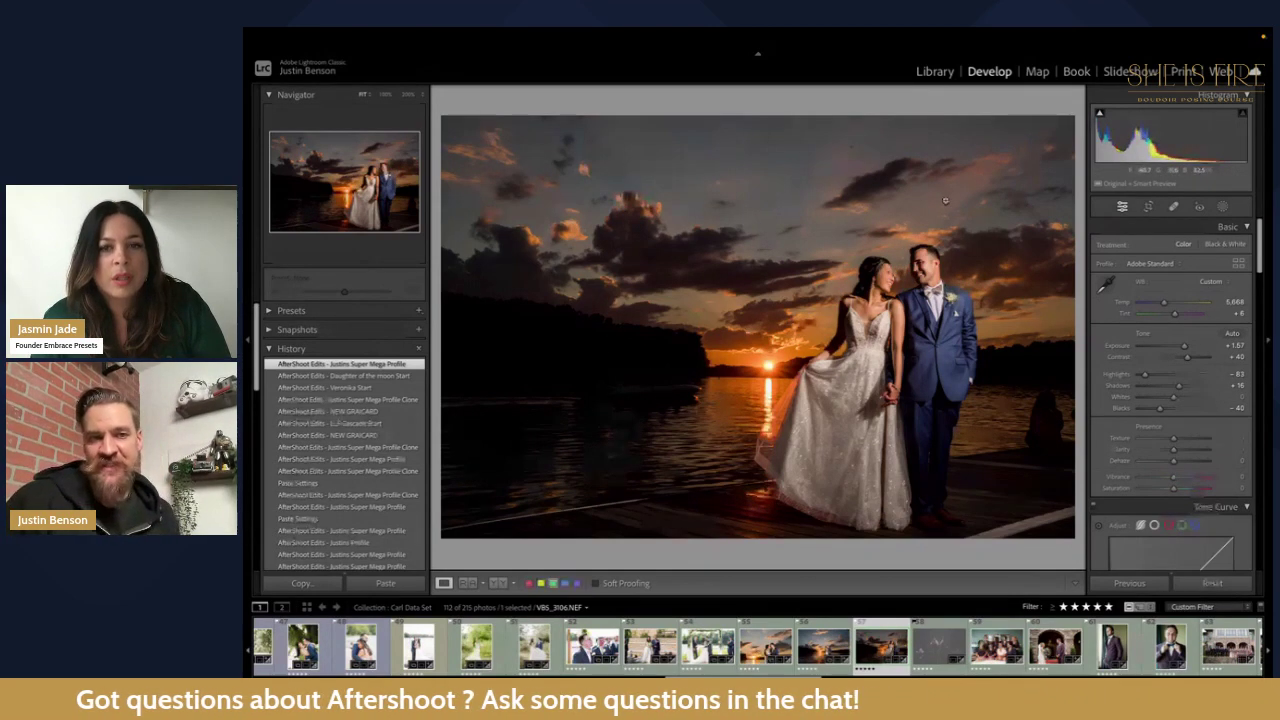
Step: On the dark photo of the bridal heels, compare Justins Super Mega Profile with Veronika Start and undo the switch
left_click(940, 645)
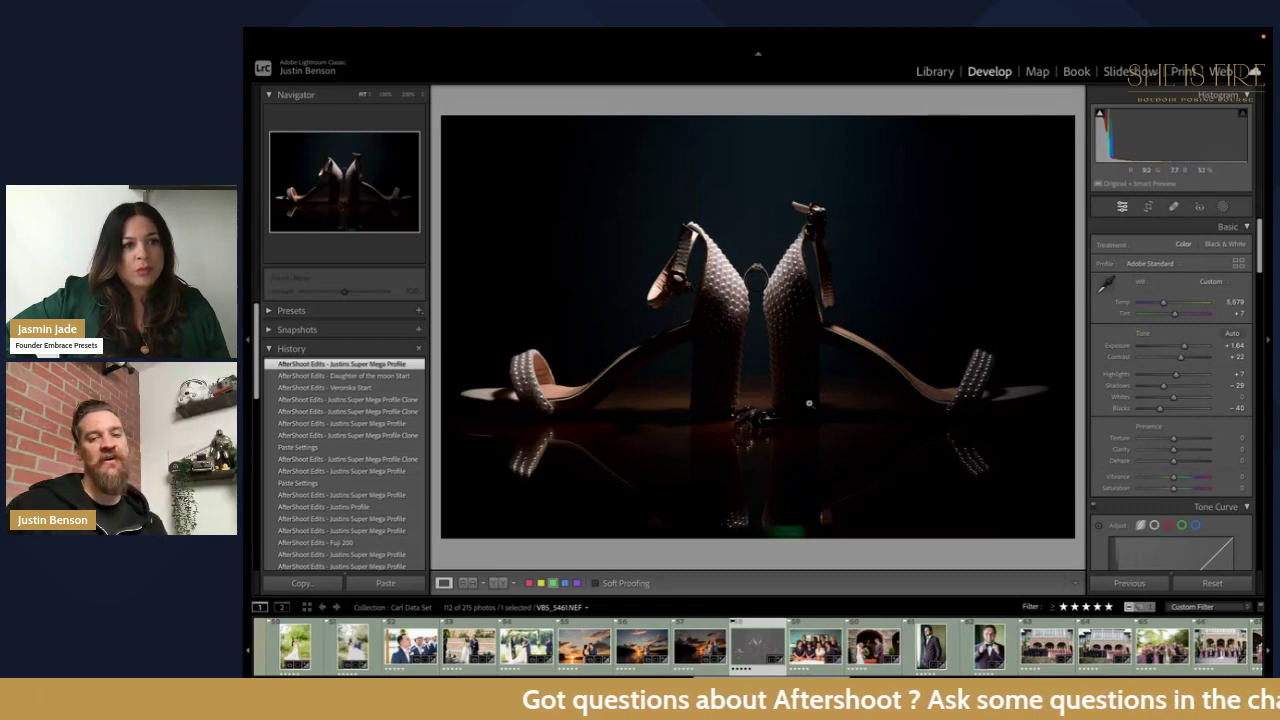
key("Left")
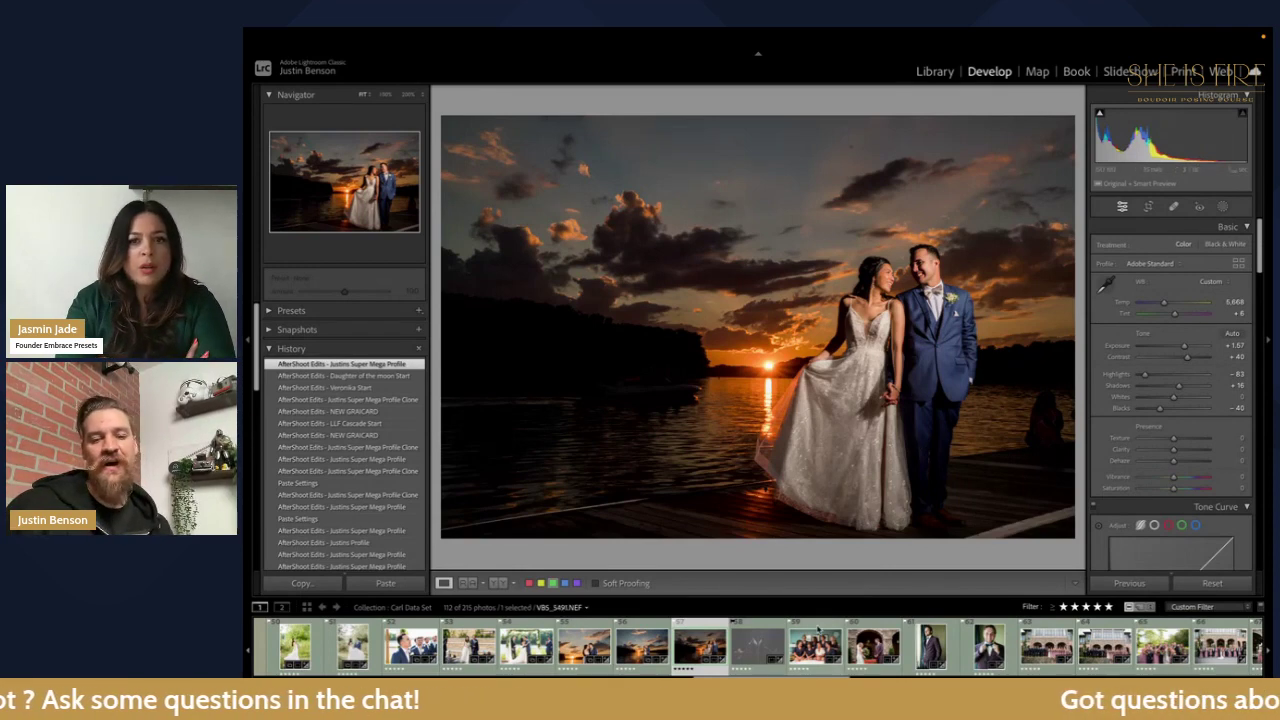
left_click(753, 648)
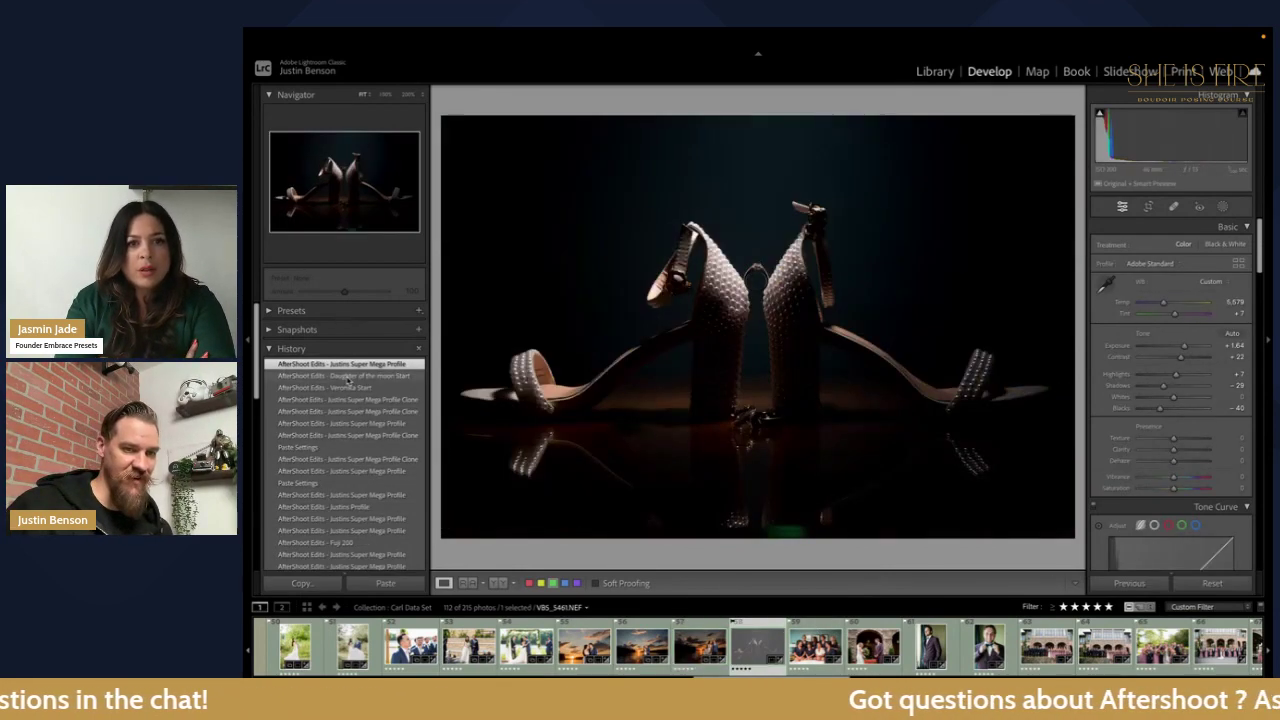
left_click(348, 388)
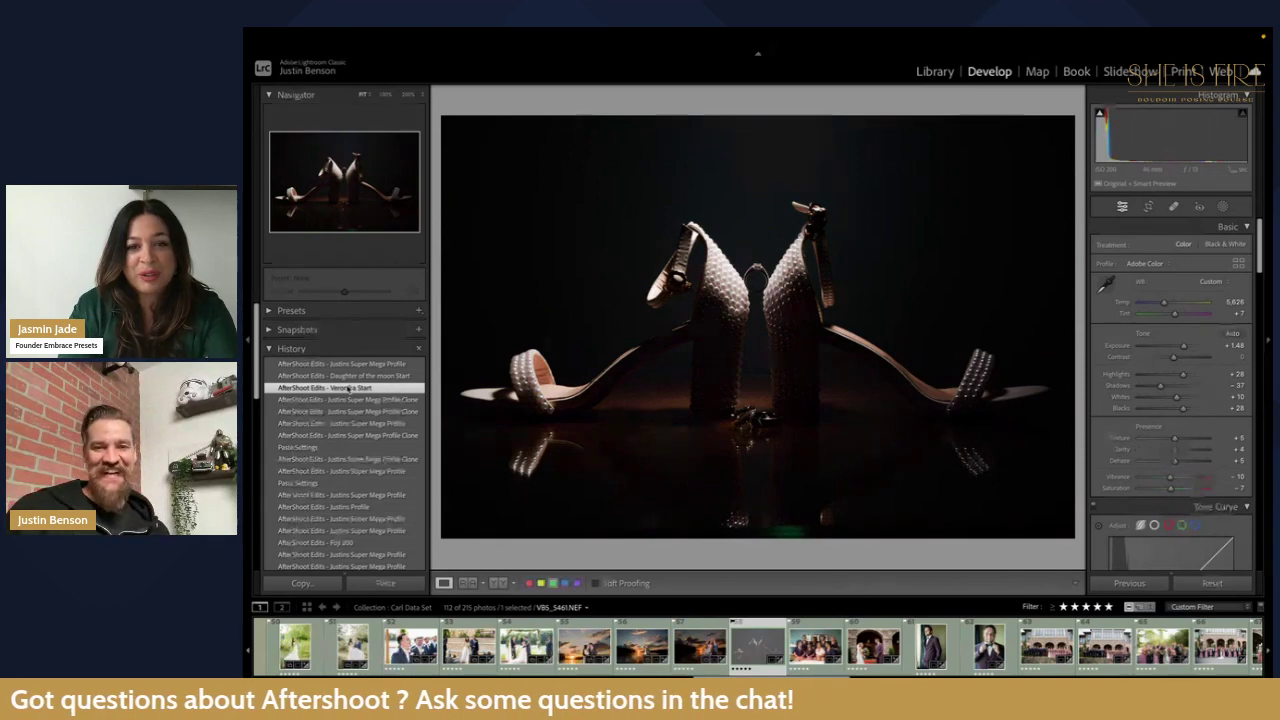
key("ctrl+z")
Step: On the bride's aisle-walk photo, compare the reset original, Veronika Start and Daughter of the moon Start, undoing back to Justins Super Mega Profile
scroll(900, 645, "down", 3)
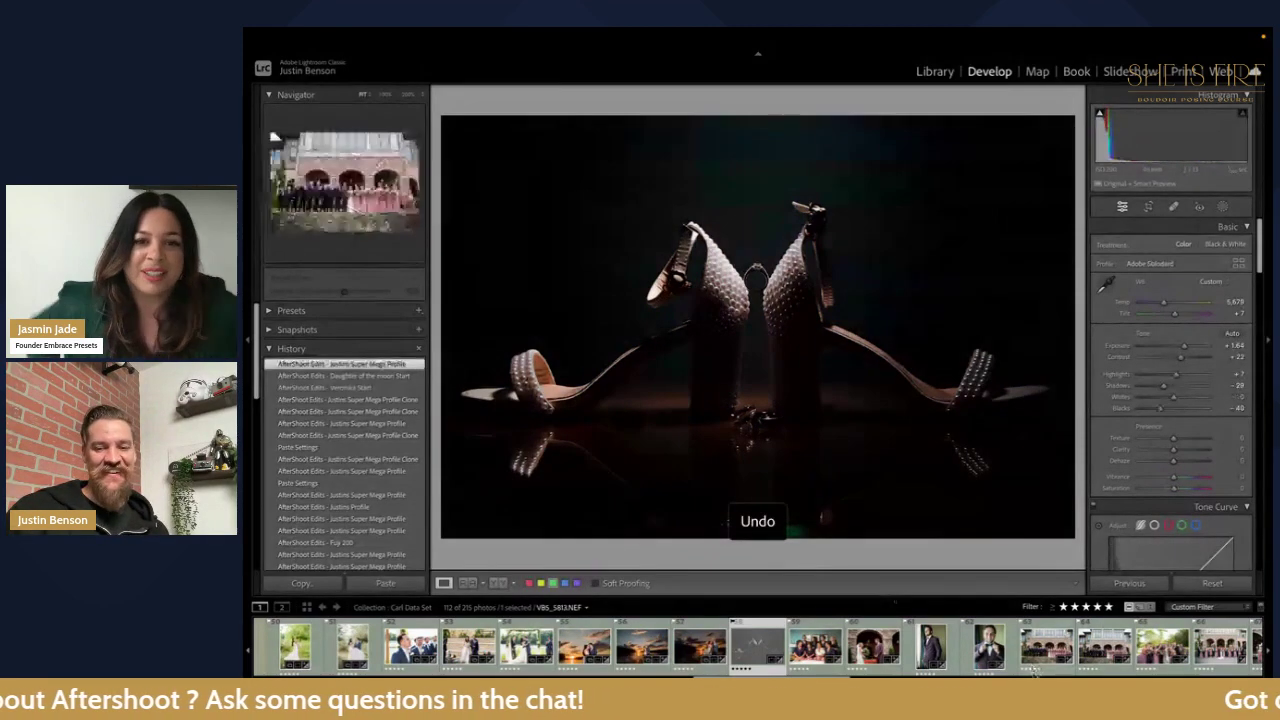
scroll(760, 645, "down", 10)
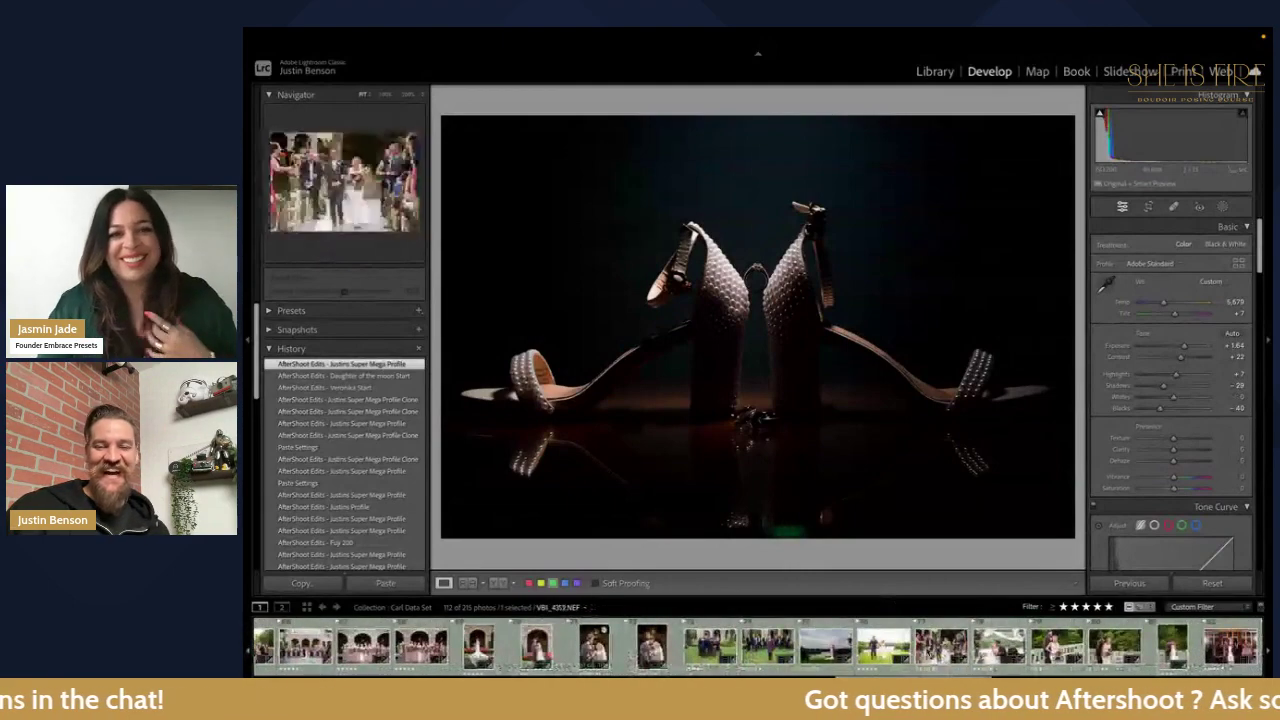
left_click(940, 645)
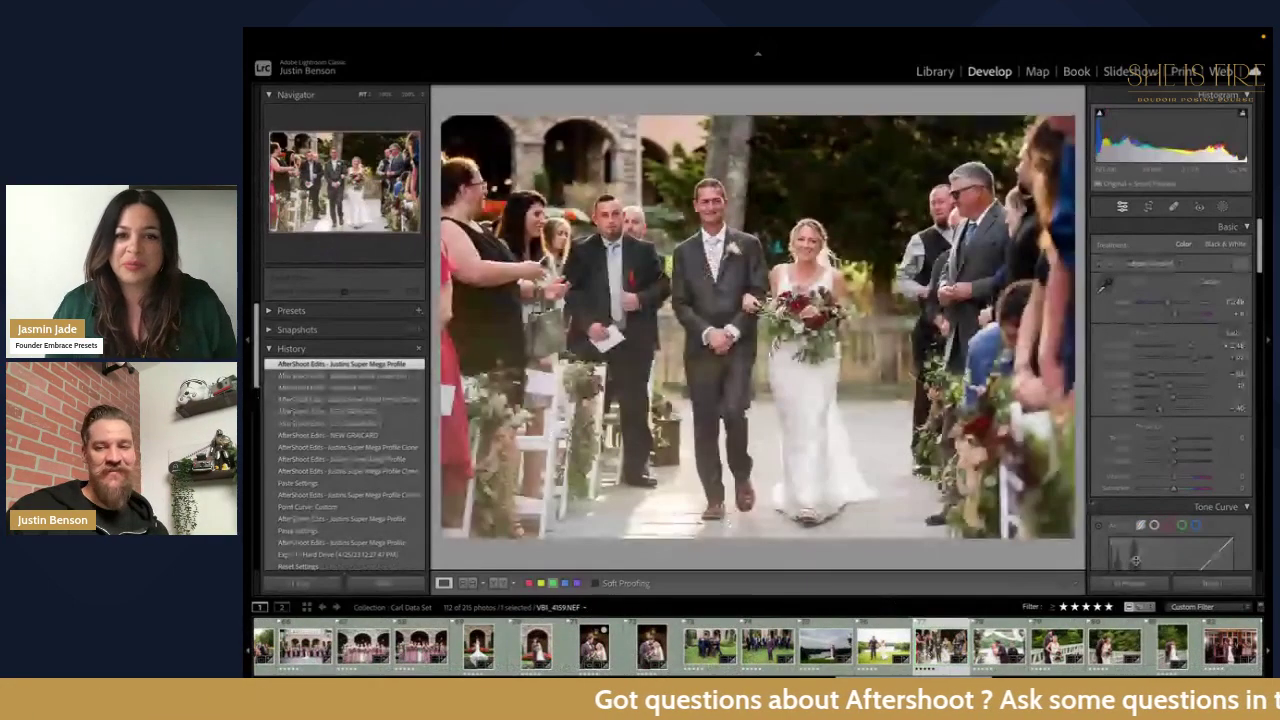
left_click(1235, 583)
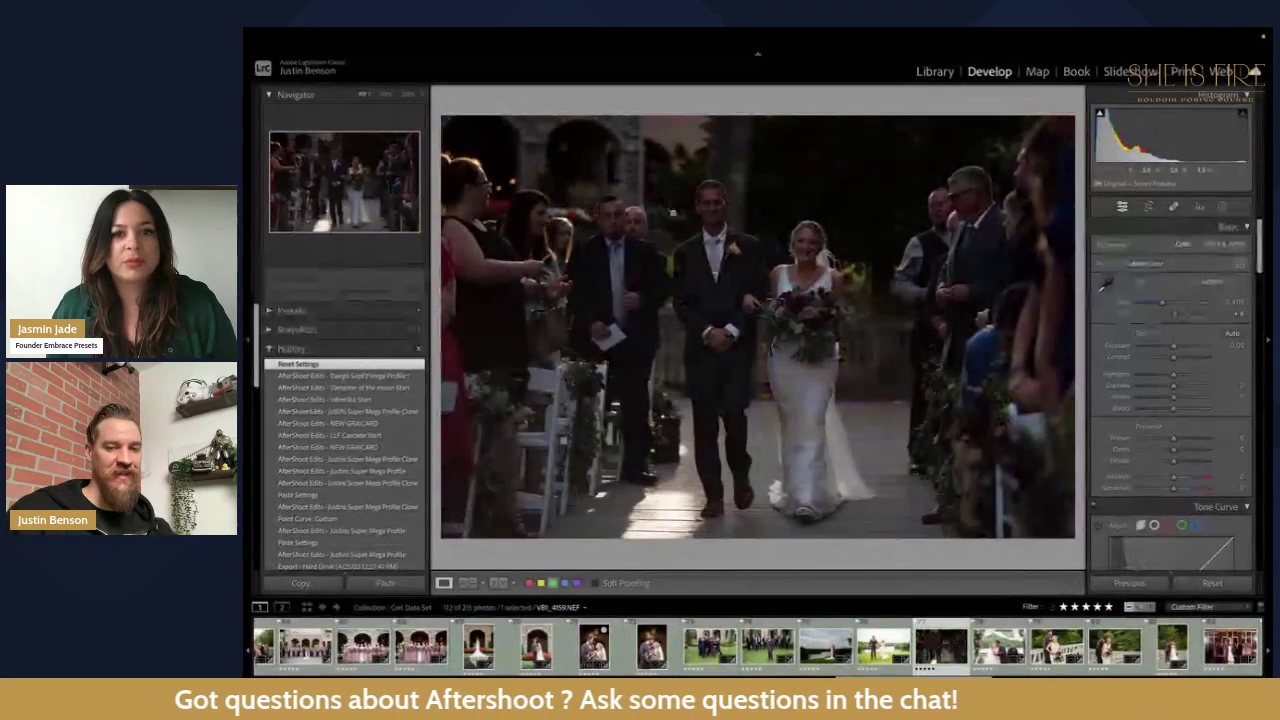
key("ctrl+z")
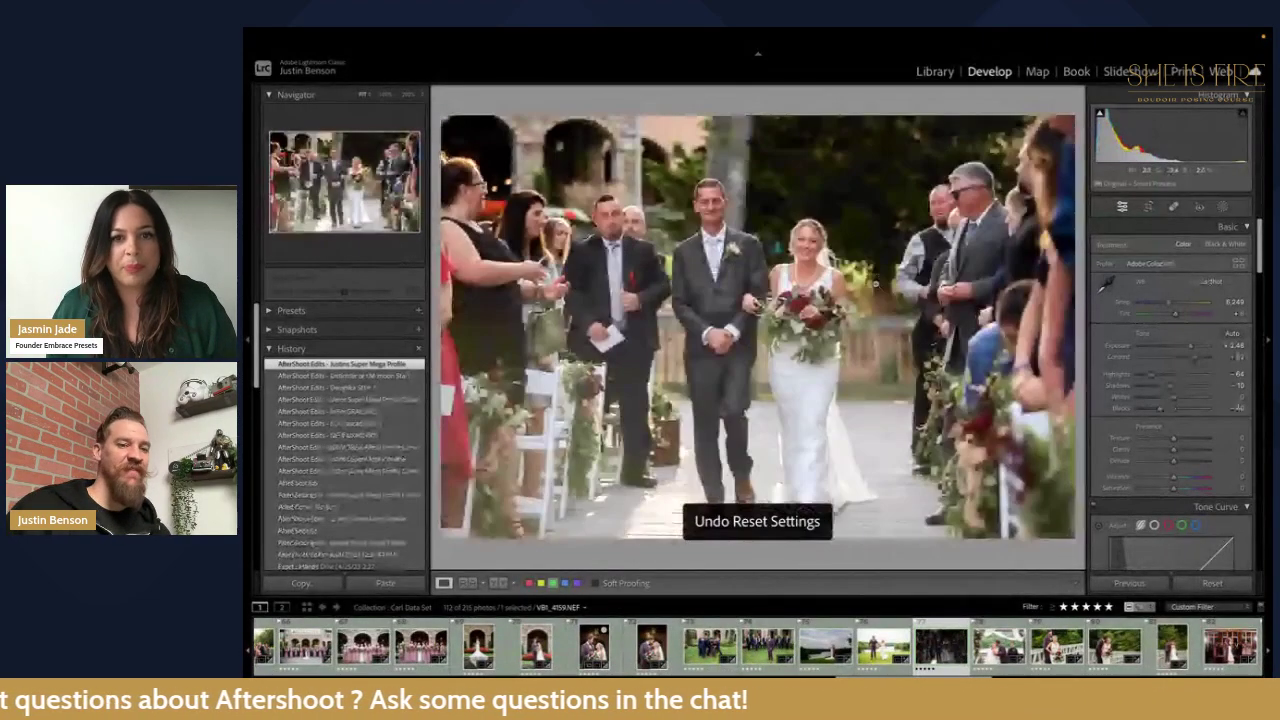
left_click(408, 388)
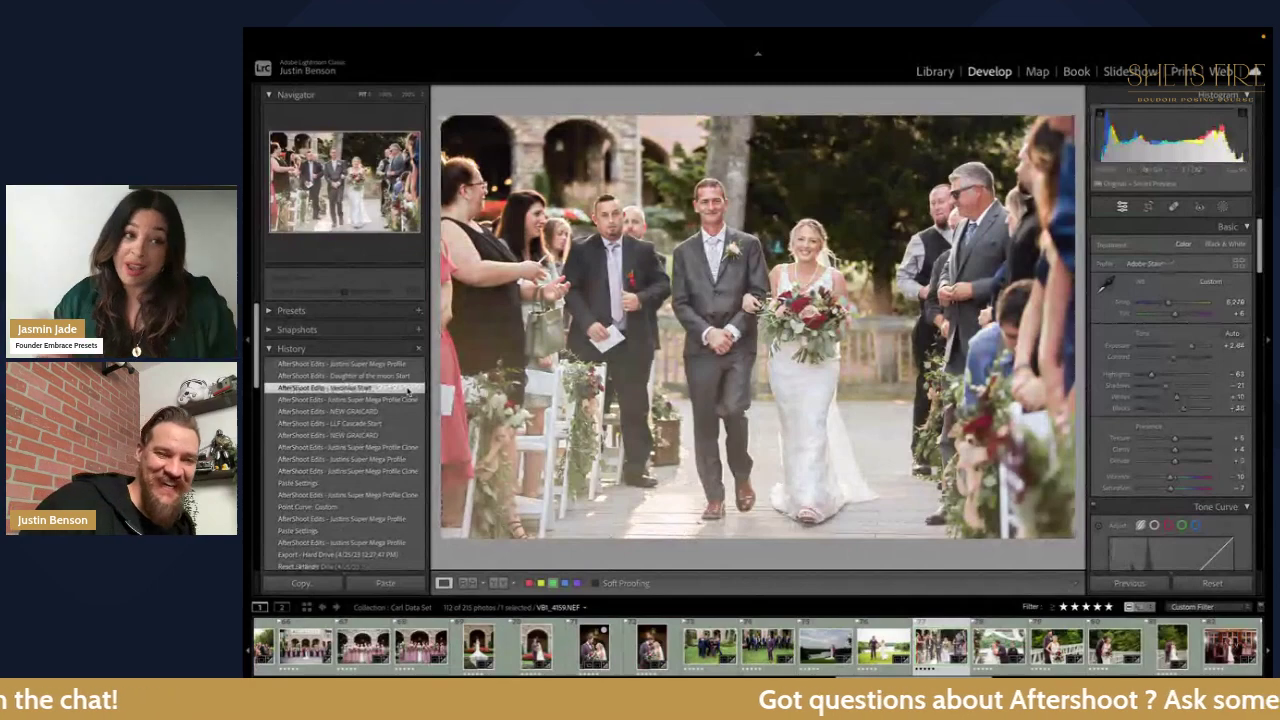
left_click(403, 377)
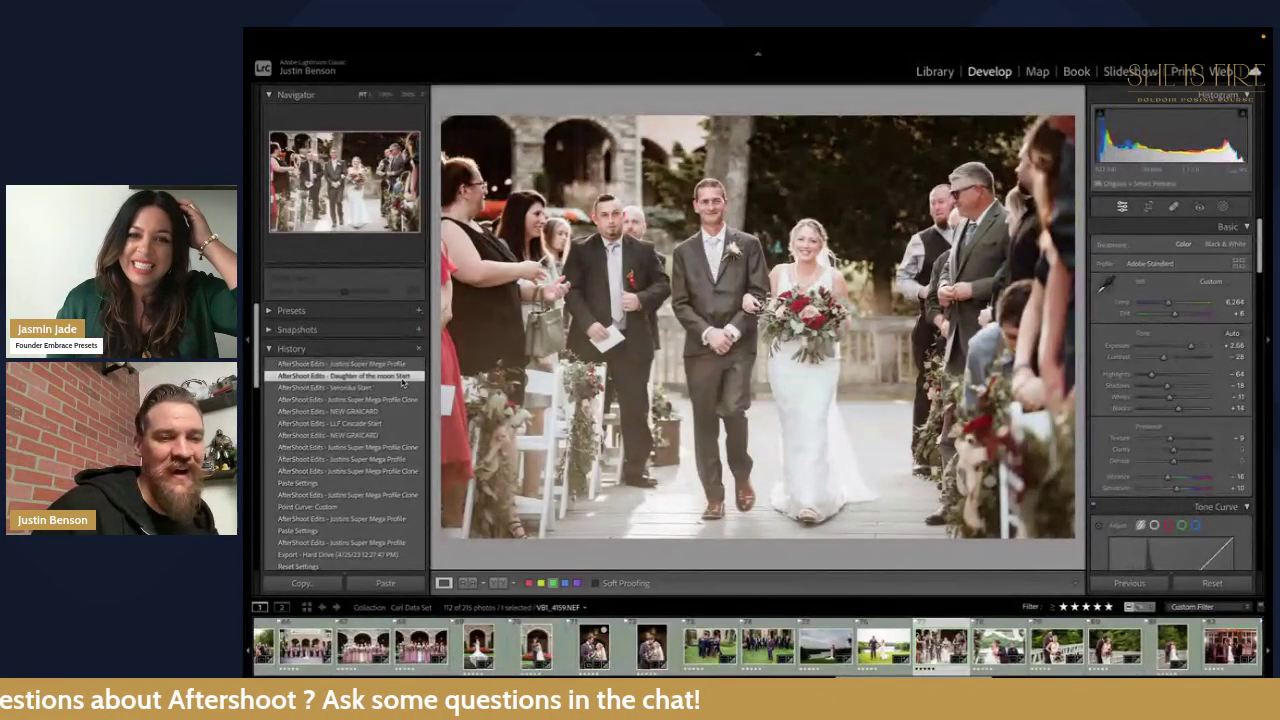
key("ctrl+z")
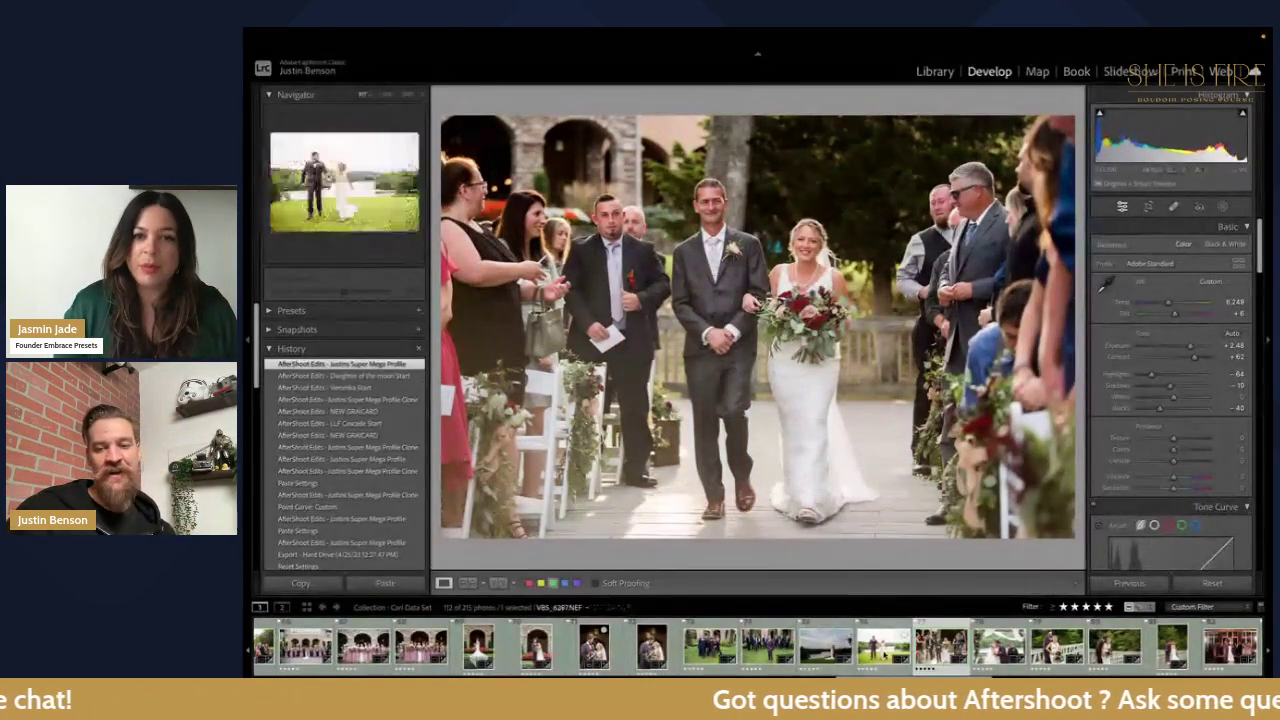
Step: On the portrait of the bride holding her bouquet, try Veronika Start at +2.15 exposure, undo to Justins Super Mega Profile, and examine the older edit history
scroll(943, 660, "down", 1)
scroll(943, 660, "down", 8)
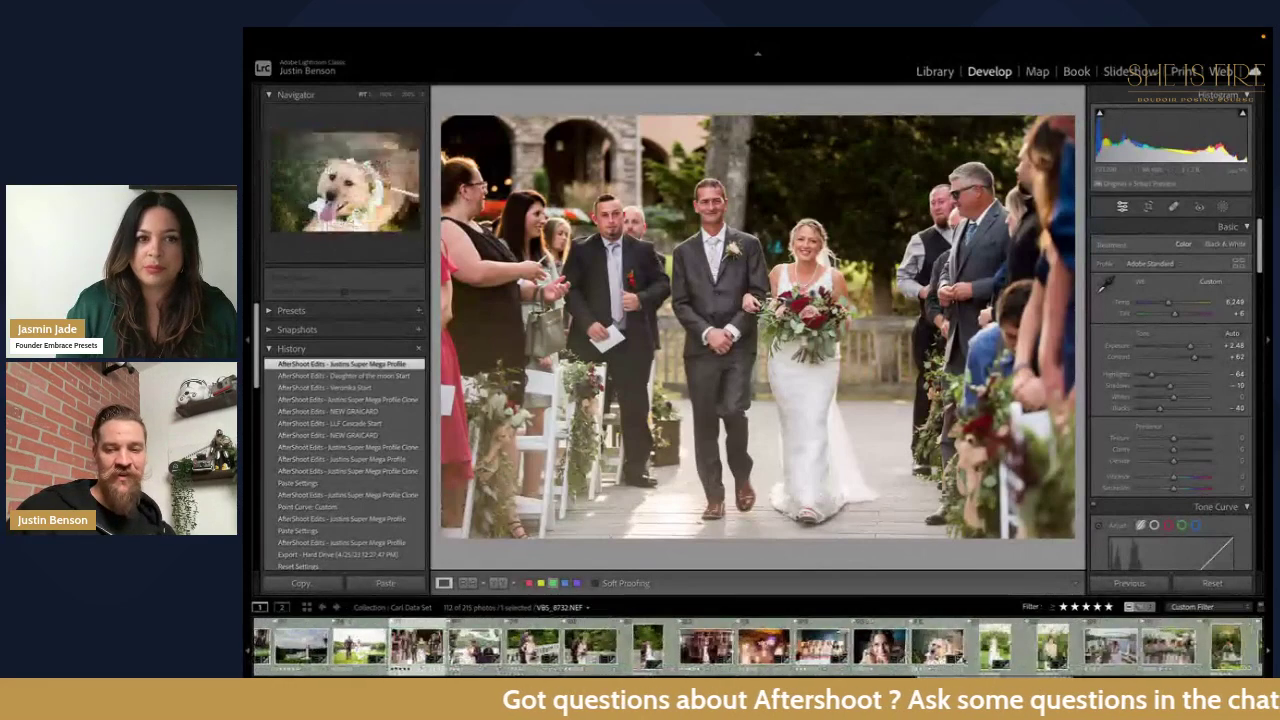
left_click(1052, 645)
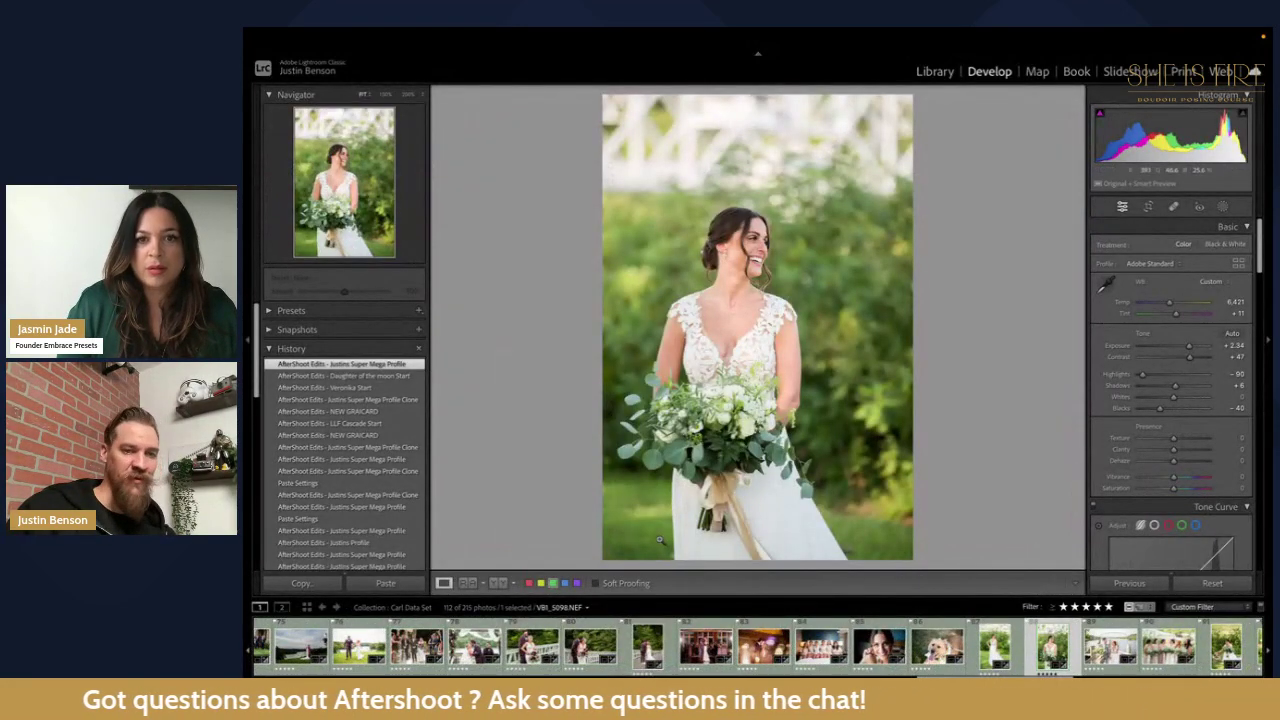
left_click(356, 388)
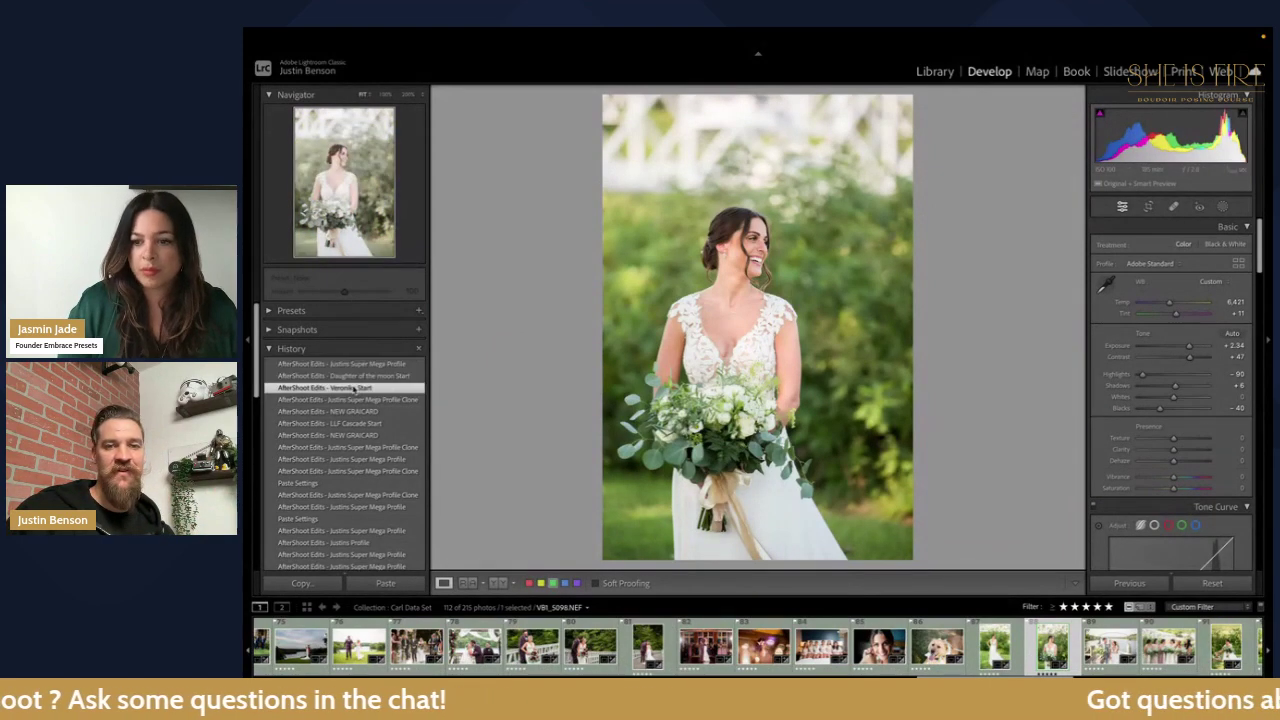
key("minus")
key("minus")
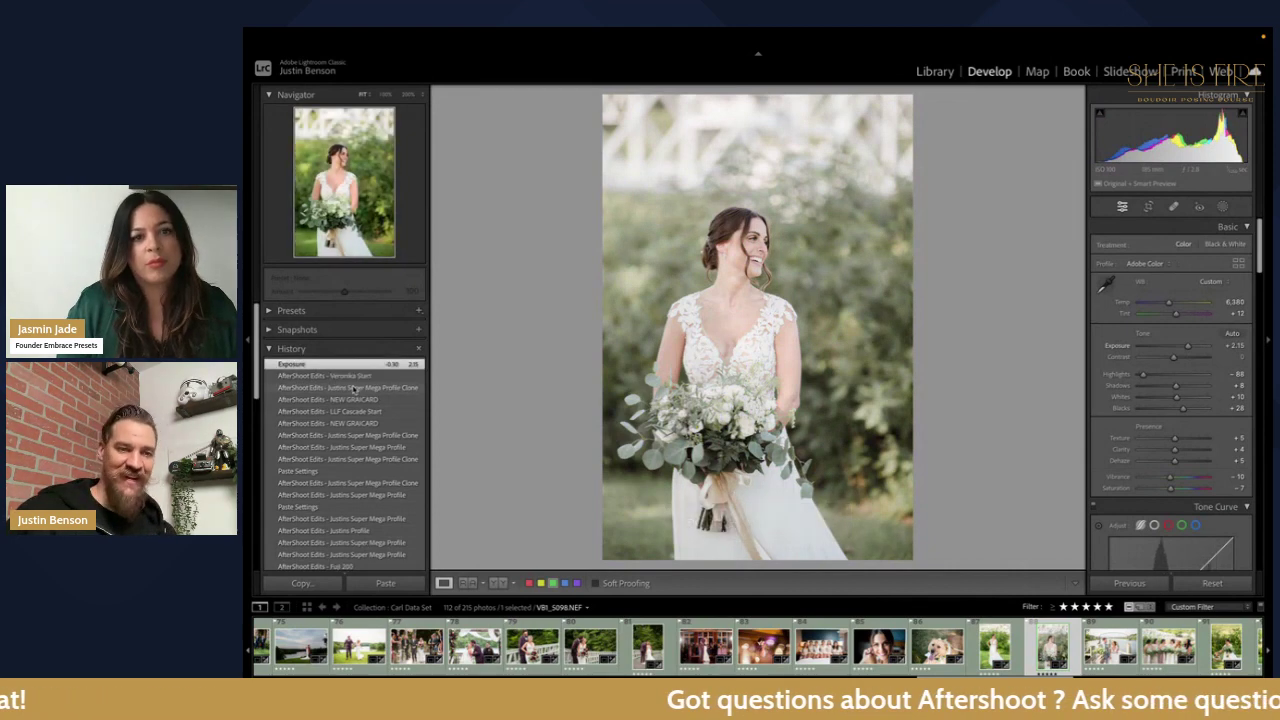
key("ctrl+z")
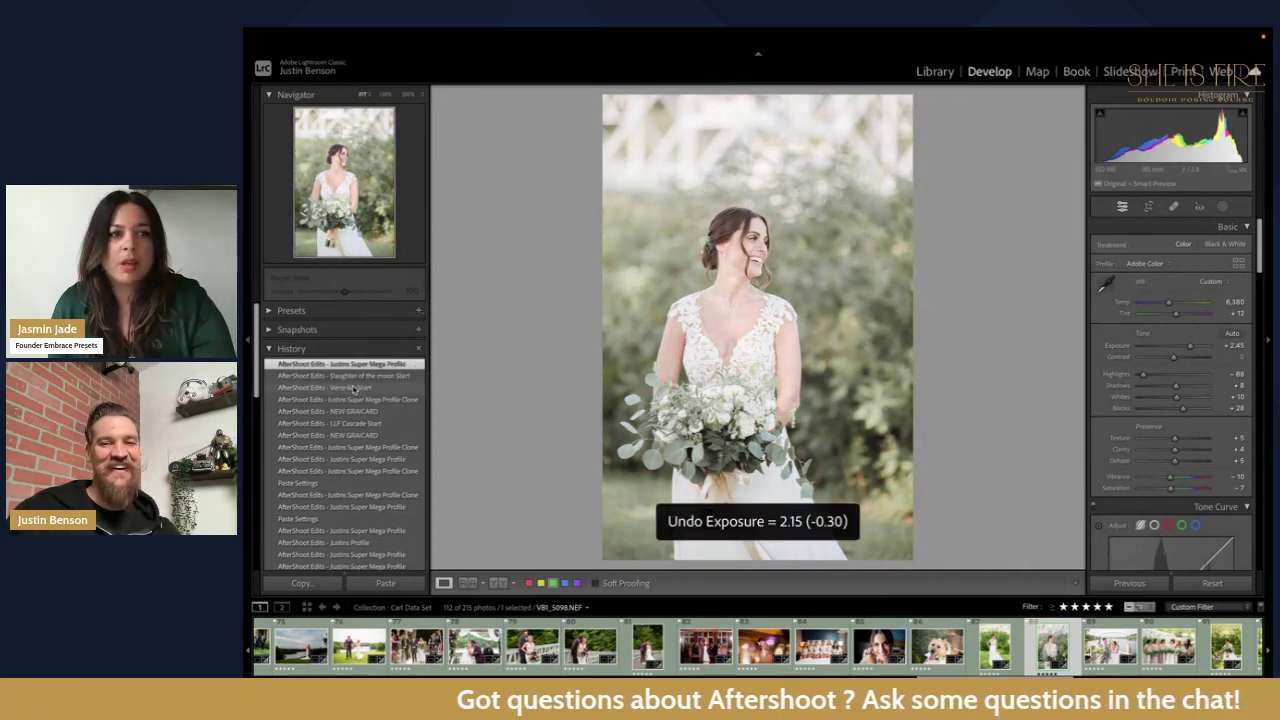
key("ctrl+z")
scroll(409, 423, "down", 3)
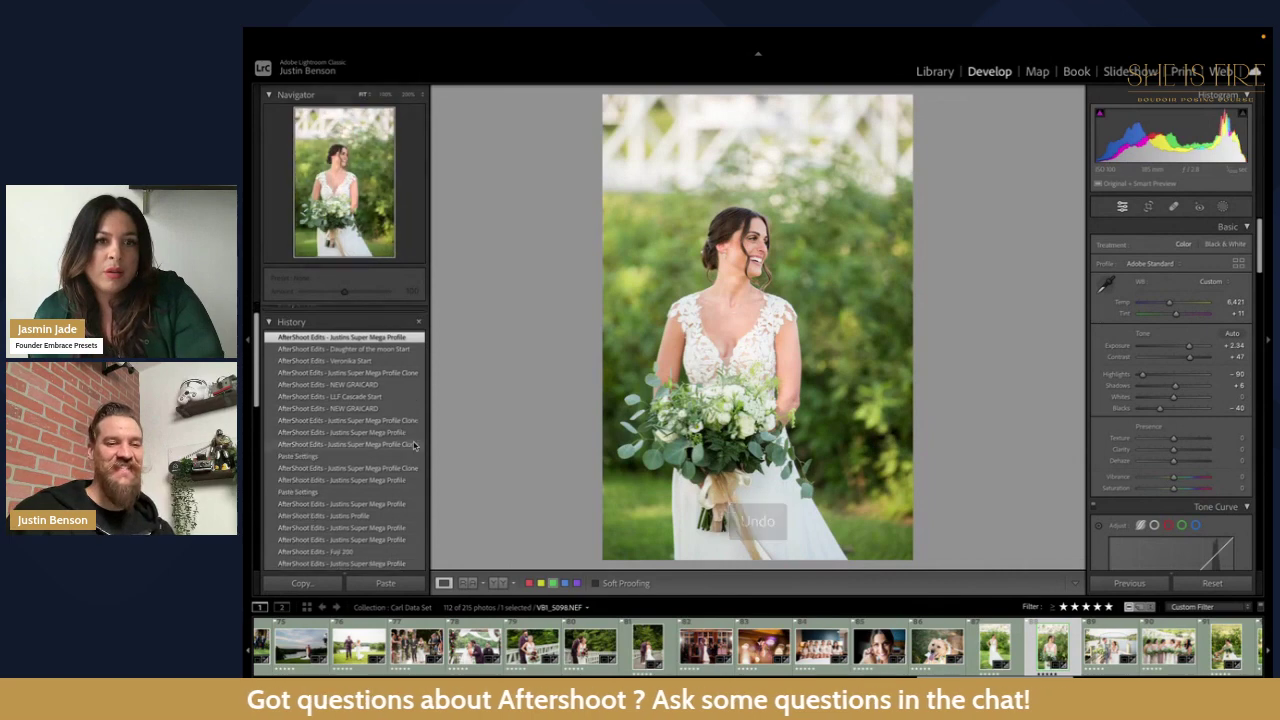
scroll(414, 446, "down", 7)
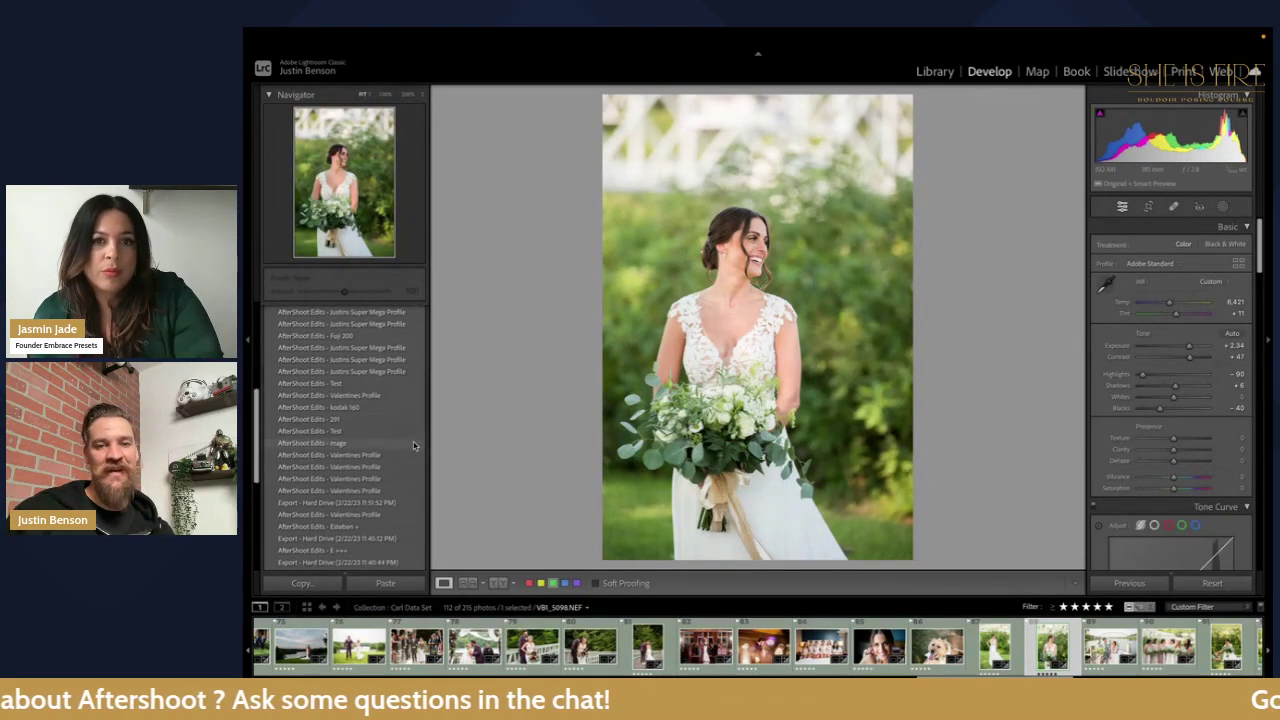
Step: On the outdoor photo of the bride with five bridesmaids, reset the edit to compare it with the original and undo the reset
scroll(975, 668, "down", 3)
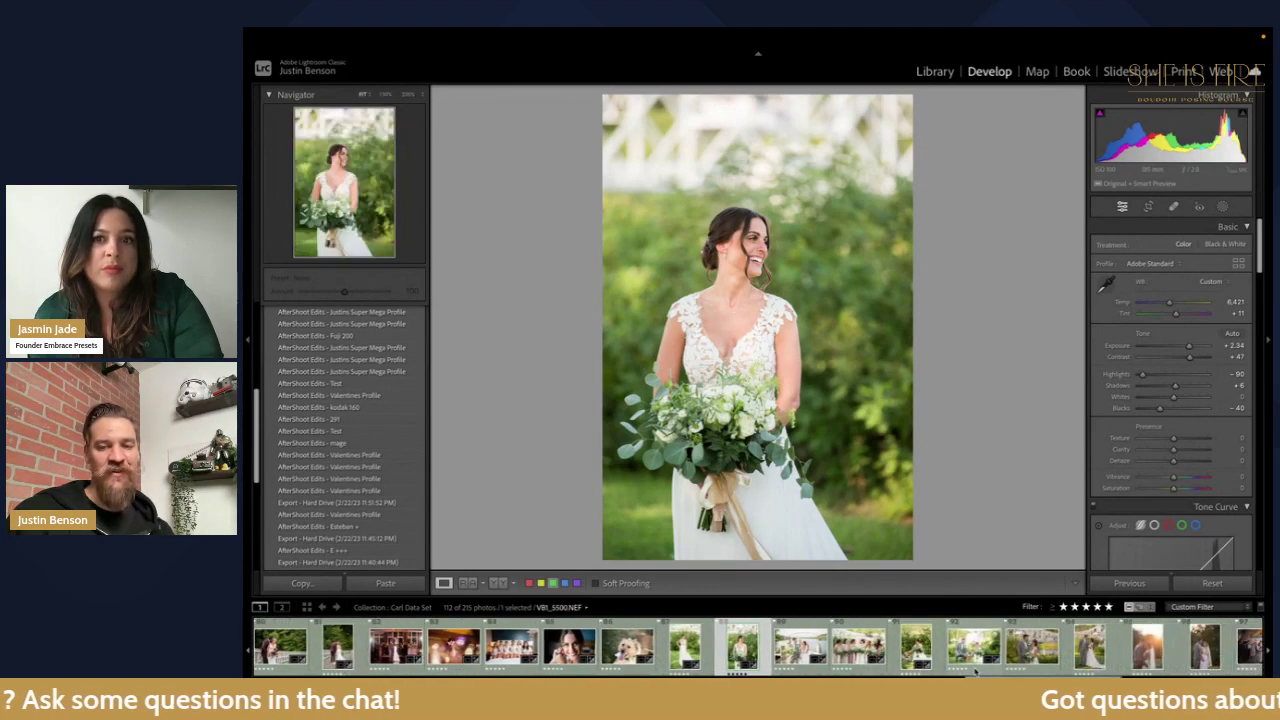
left_click(858, 648)
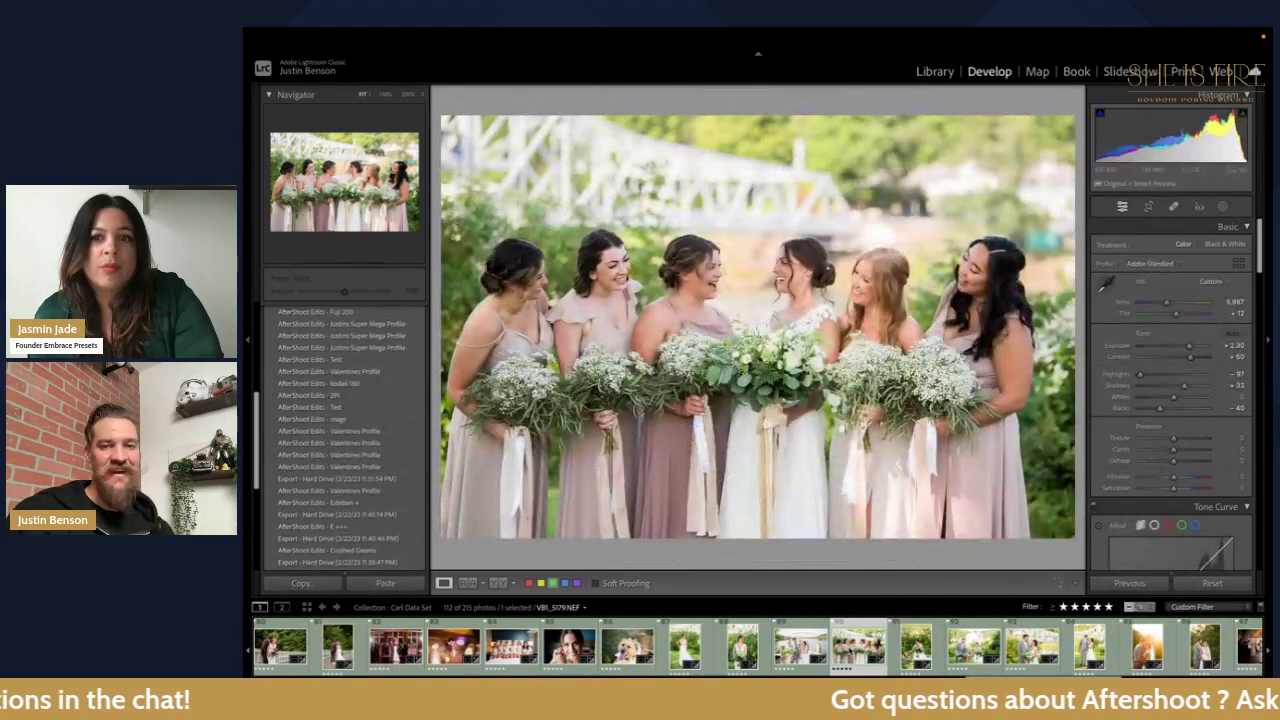
left_click(1212, 583)
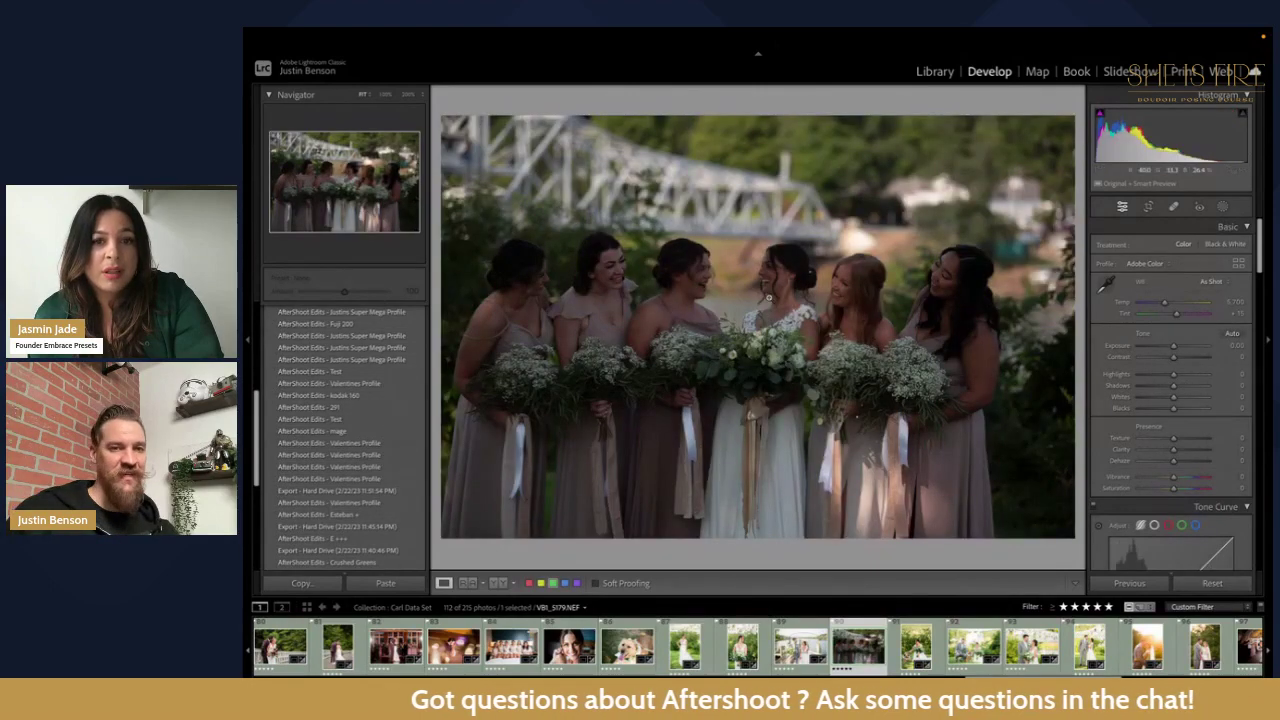
key("ctrl+z")
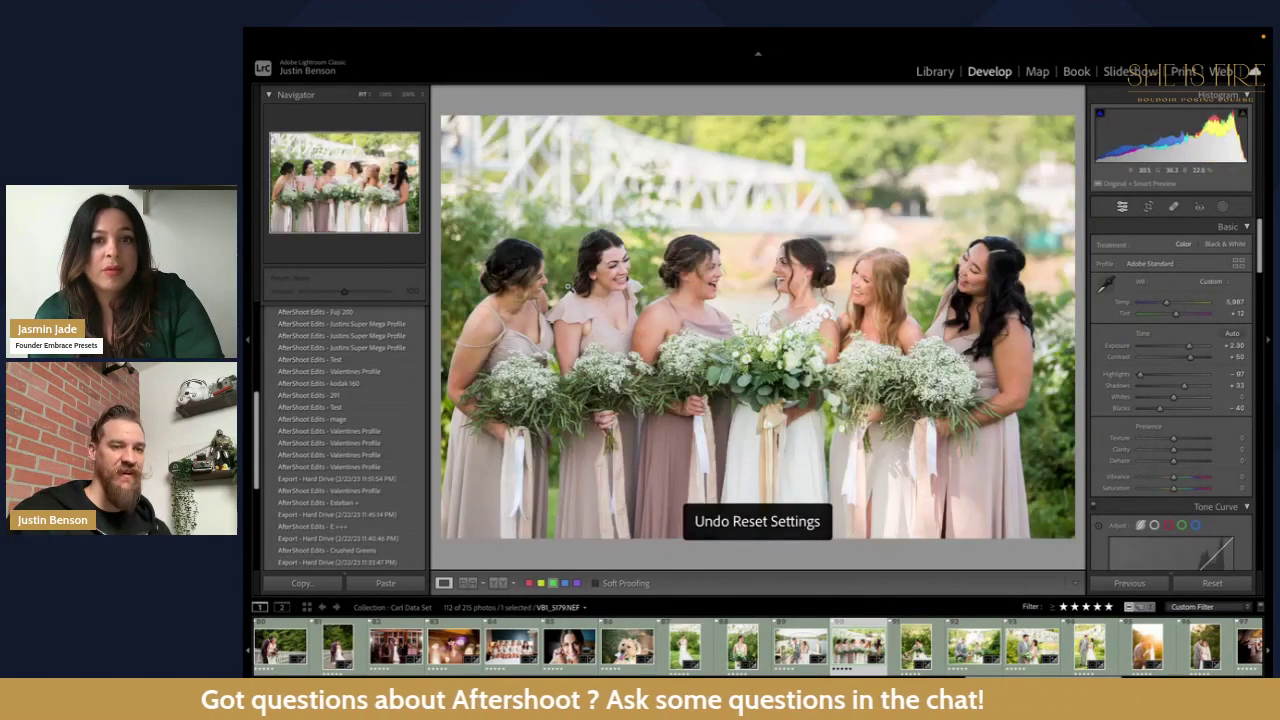
Step: On the outdoor bridesmaids photo, try Veronika Start with exposure lowered by 0.20 to +2.15, and undo back to Justins Super Mega Profile
scroll(413, 378, "up", 5)
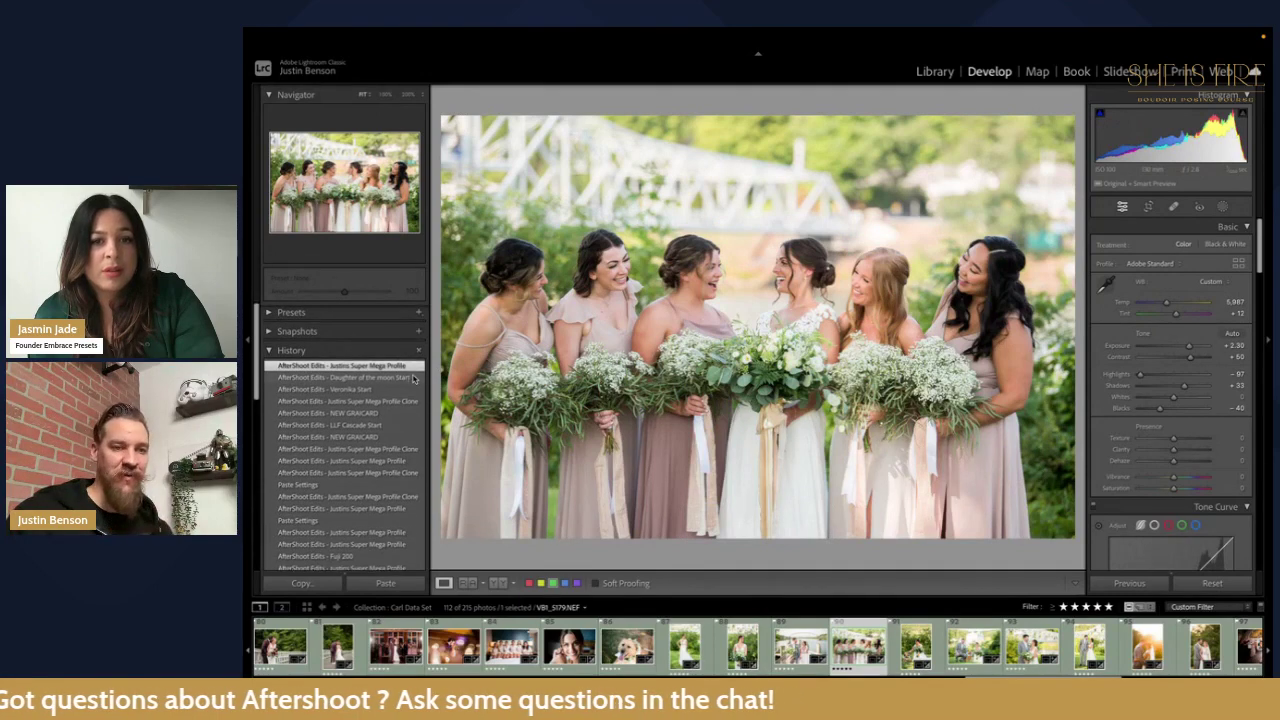
left_click(375, 388)
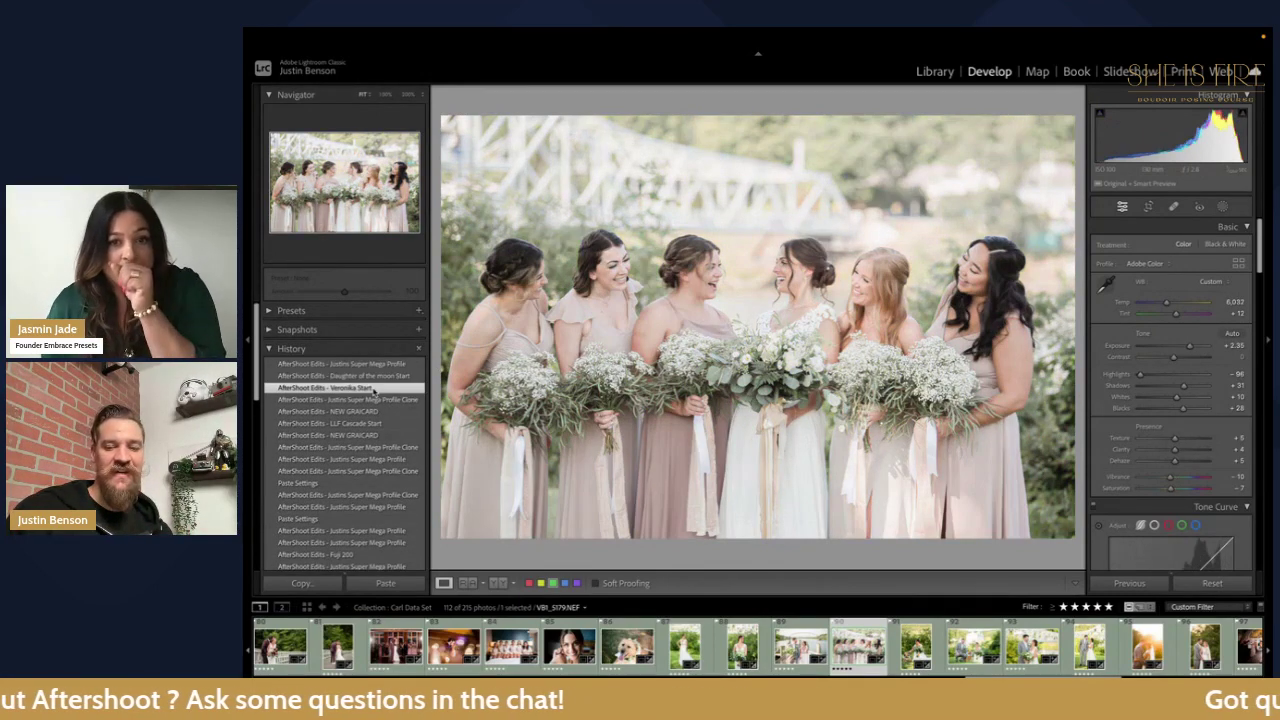
key("minus")
key("minus")
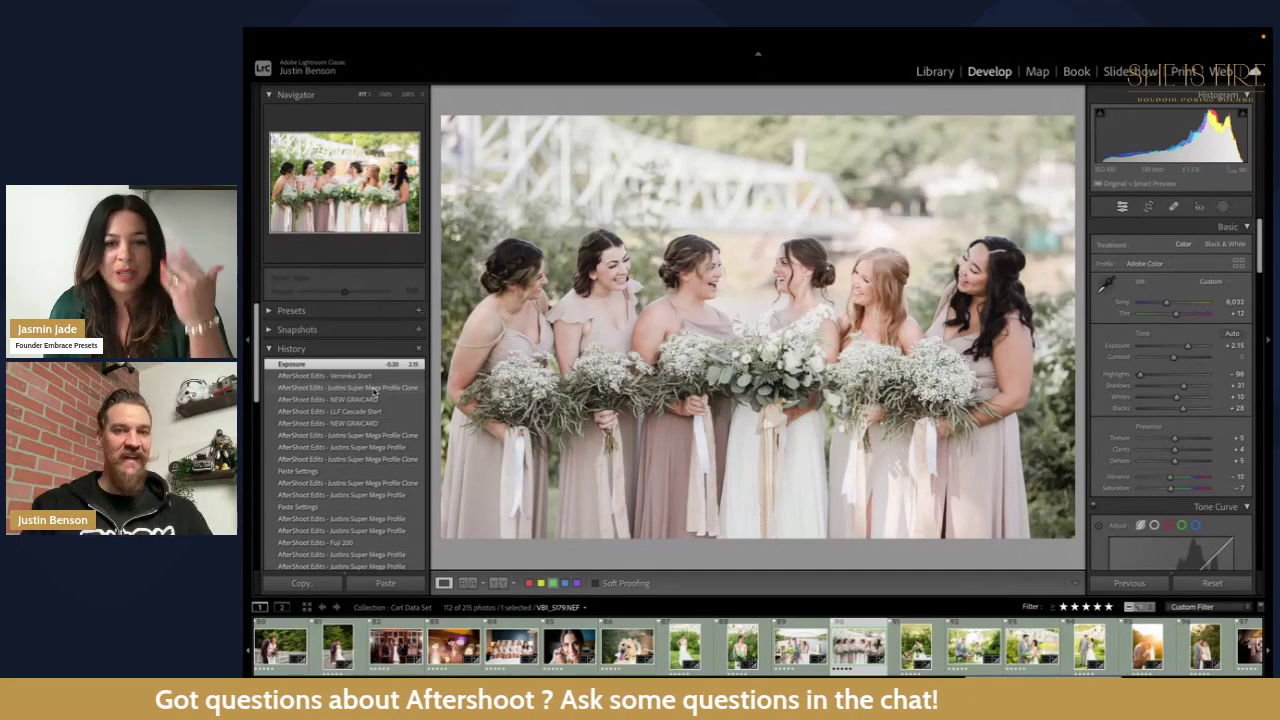
key("ctrl+z")
key("ctrl+z")
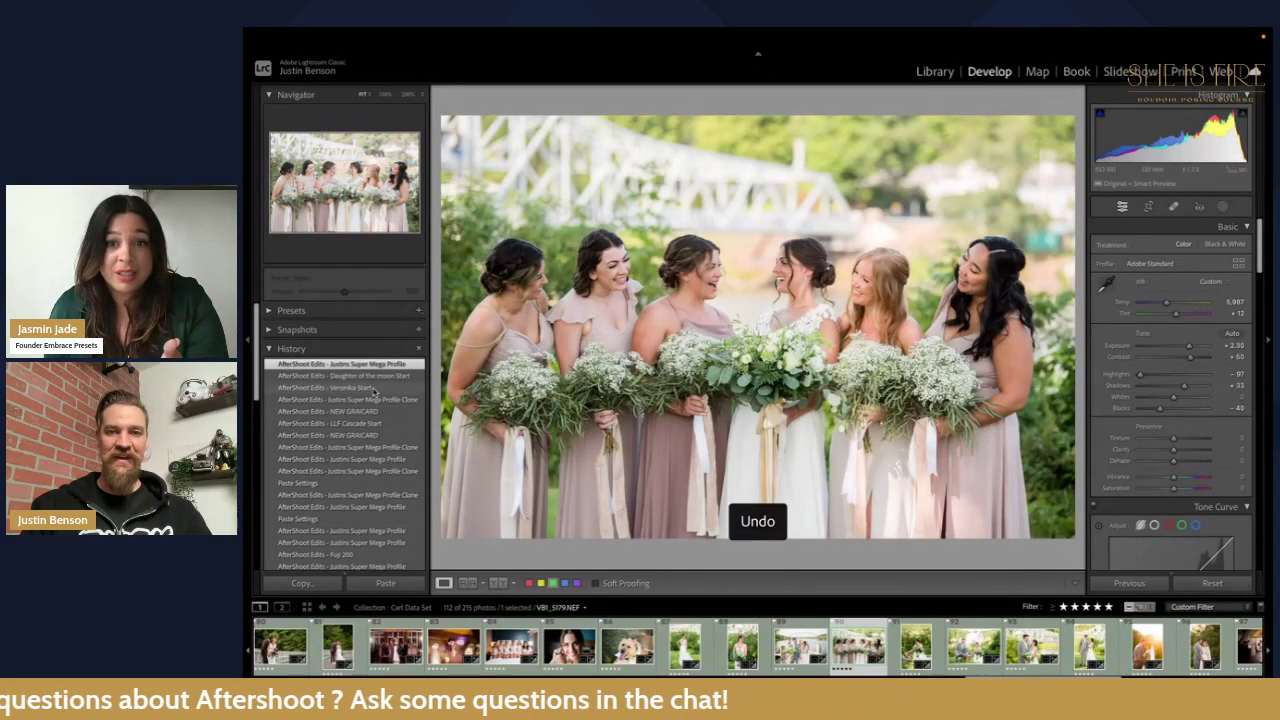
Step: Open the bridesmaids photo taken under the ballroom chandelier and examine Justins Super Mega Profile's Basic, Tone Curve and HSL adjustments
scroll(760, 645, "down", 5)
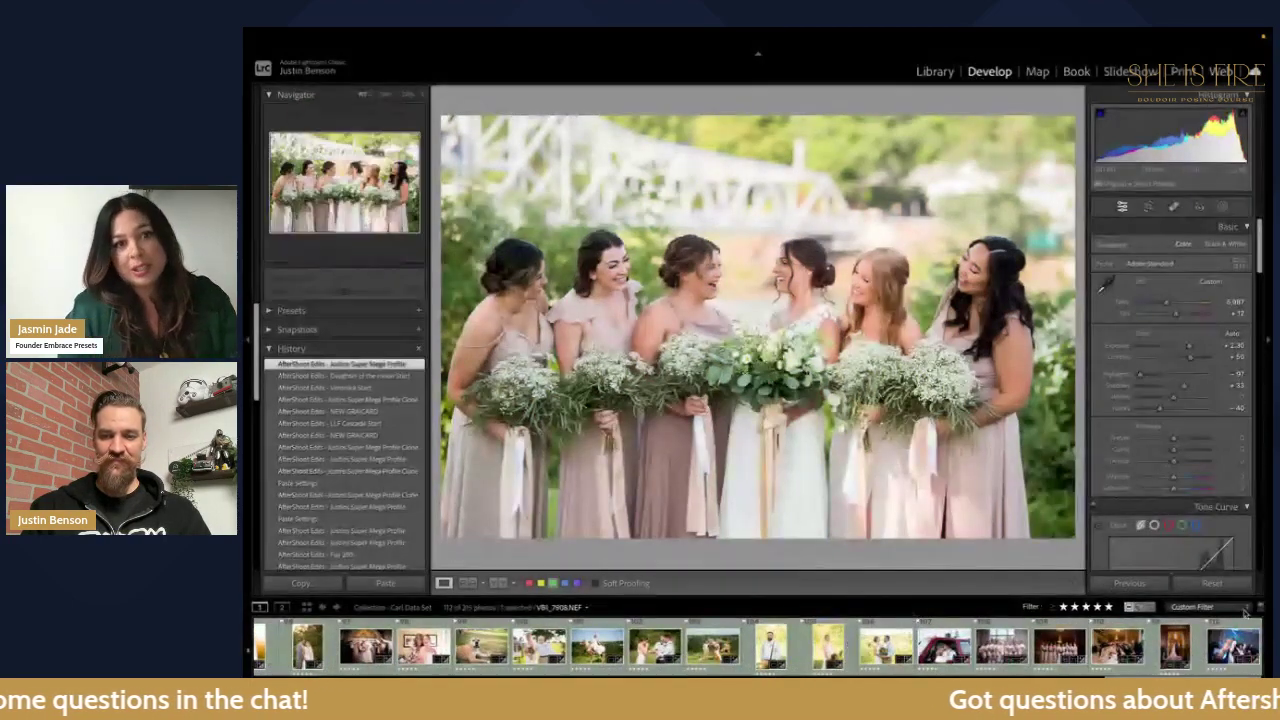
left_click(1060, 645)
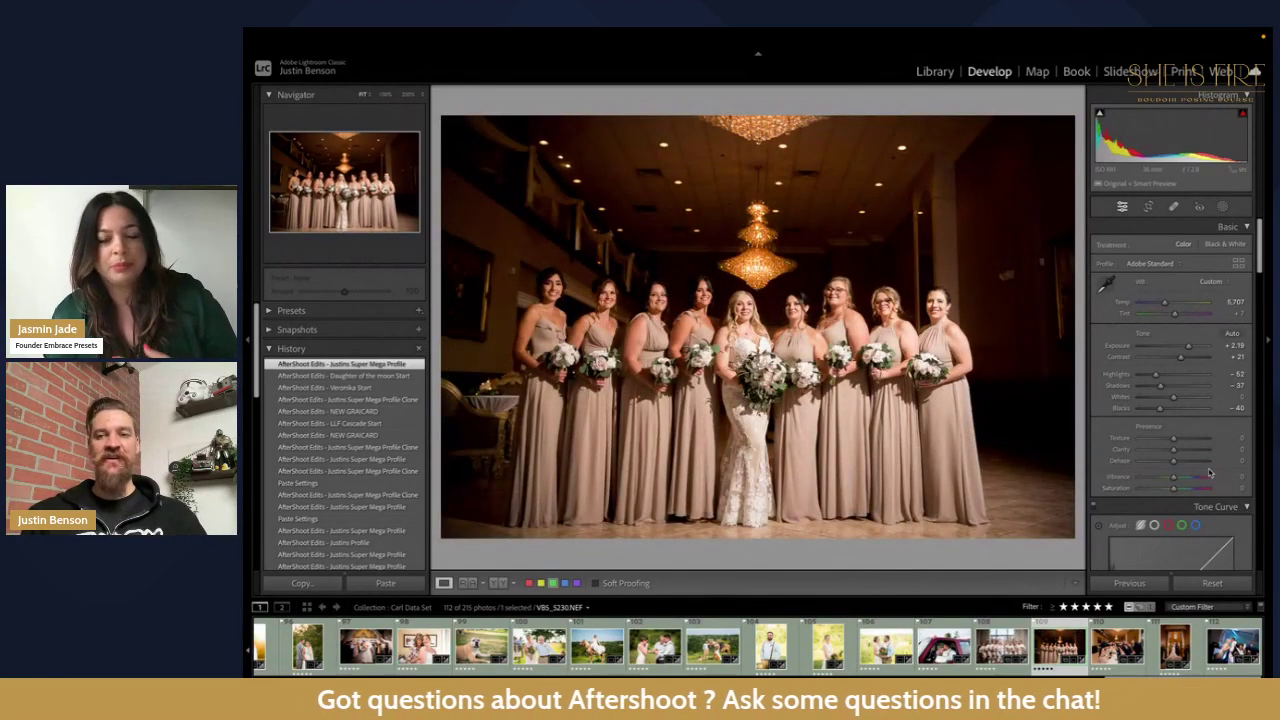
scroll(1210, 472, "down", 5)
scroll(1210, 472, "up", 4)
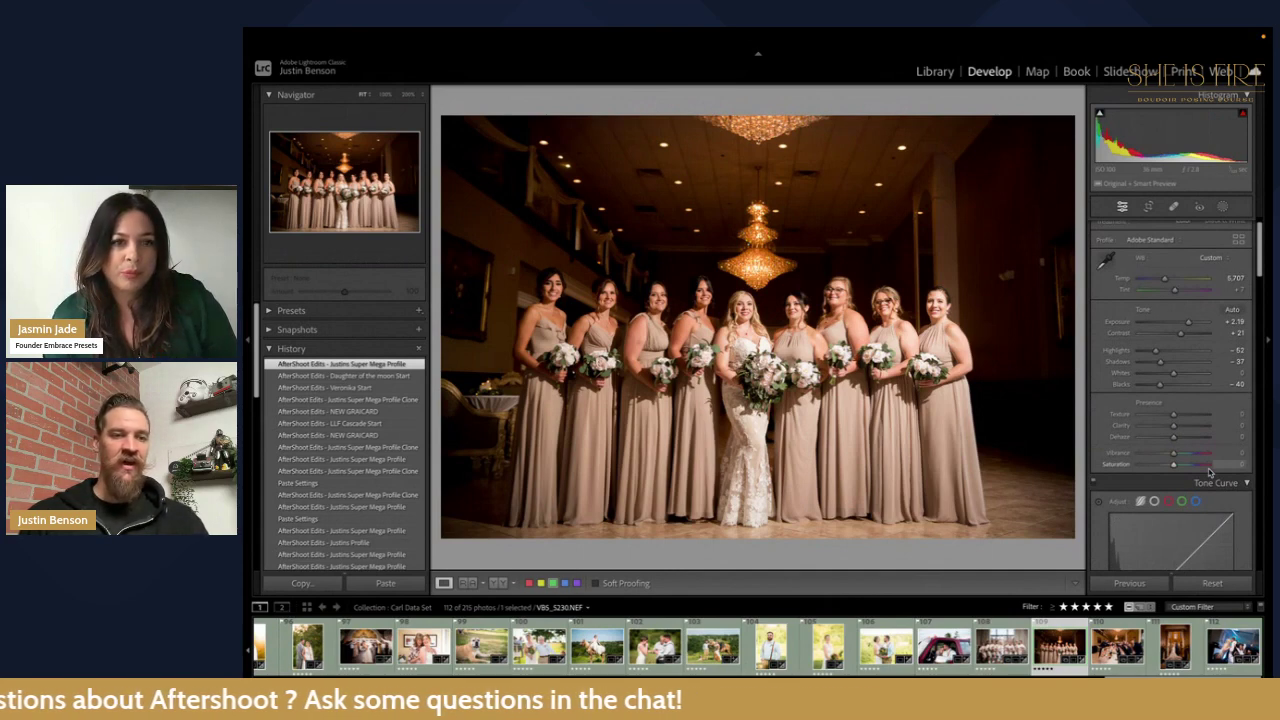
scroll(1210, 472, "down", 6)
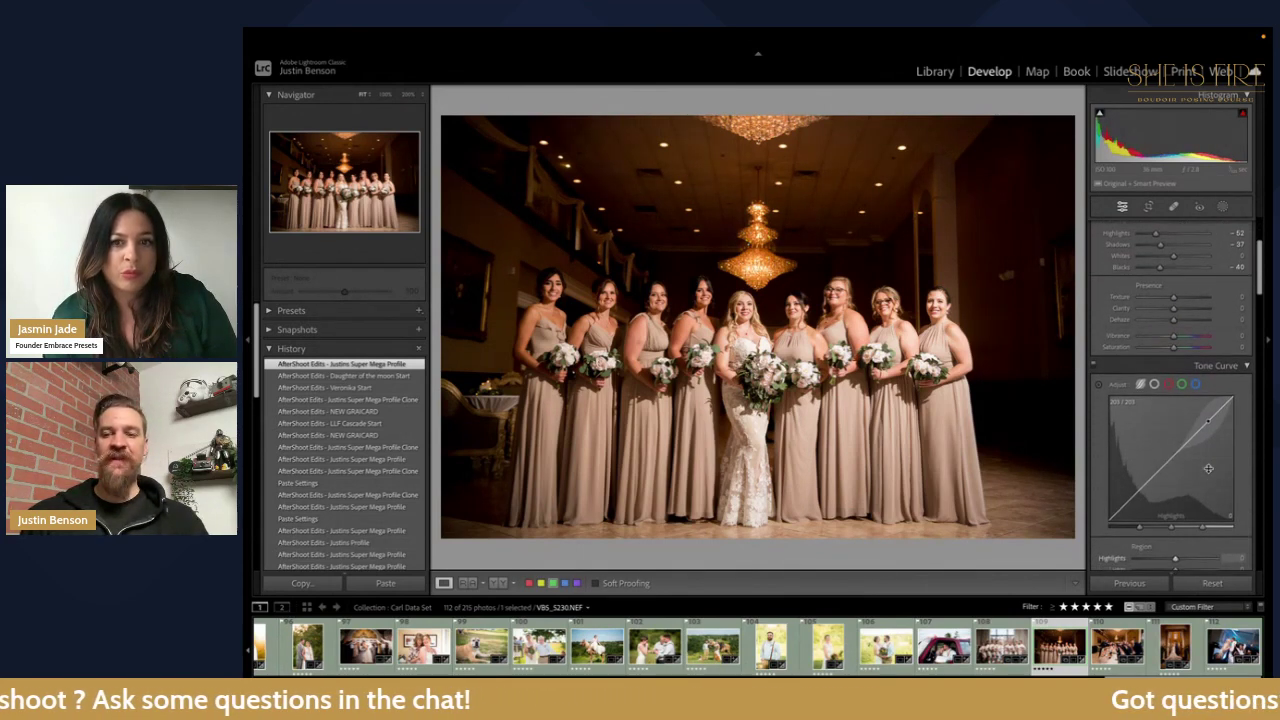
scroll(1163, 459, "down", 5)
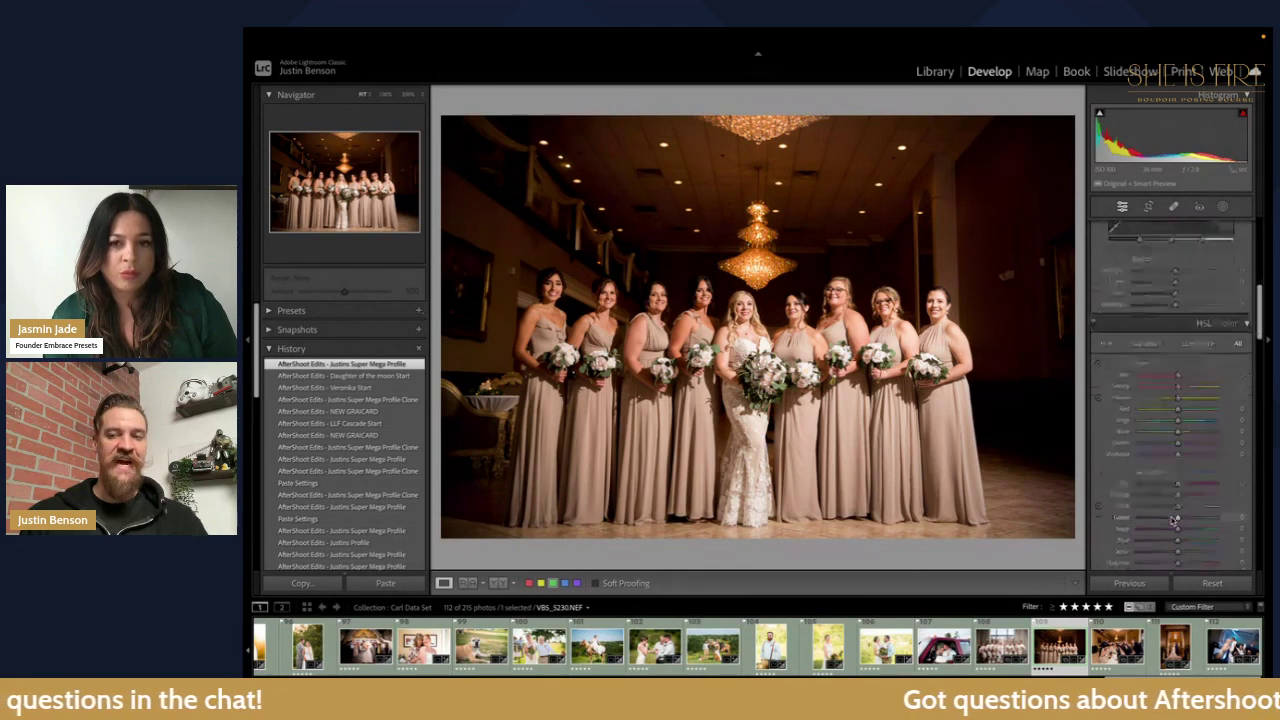
Step: Switch the ballroom bridesmaids photo to Veronika Start, examine its HSL, Color Grading, Effects, Tone Curve and Basic adjustments, and undo the switch
left_click(383, 391)
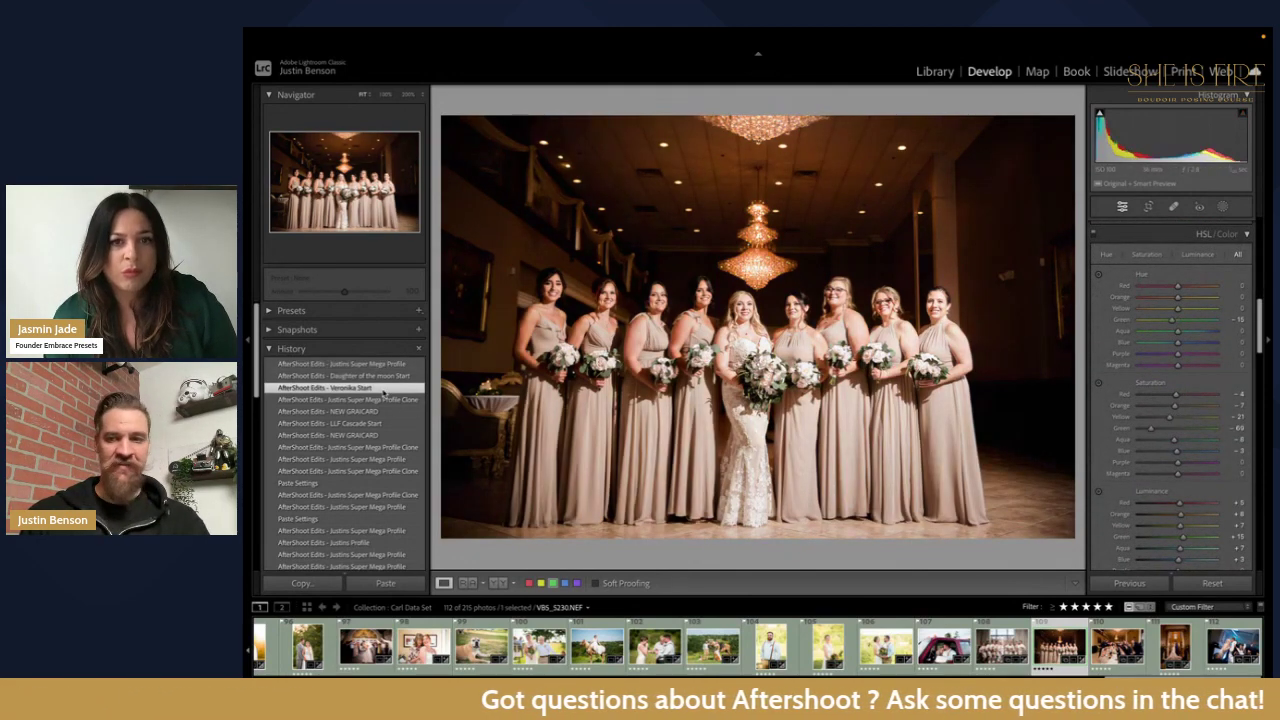
scroll(1165, 441, "down", 3)
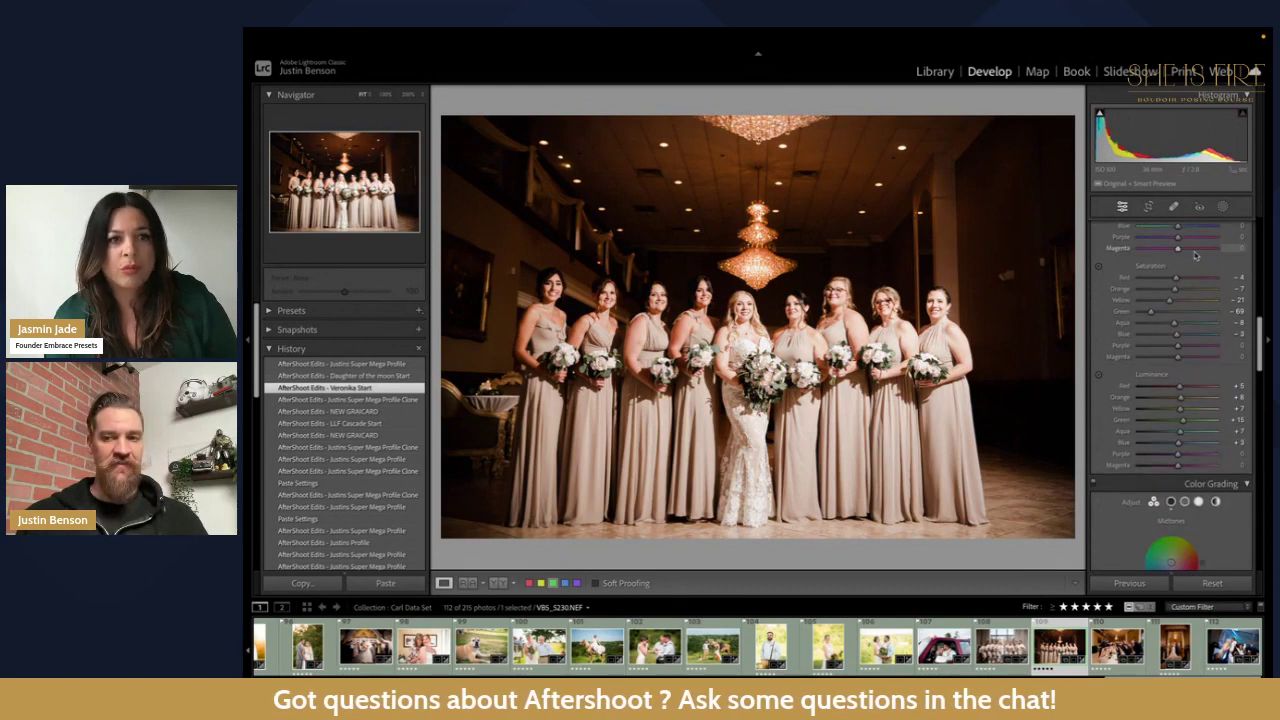
scroll(1180, 460, "down", 2)
scroll(1182, 460, "down", 10)
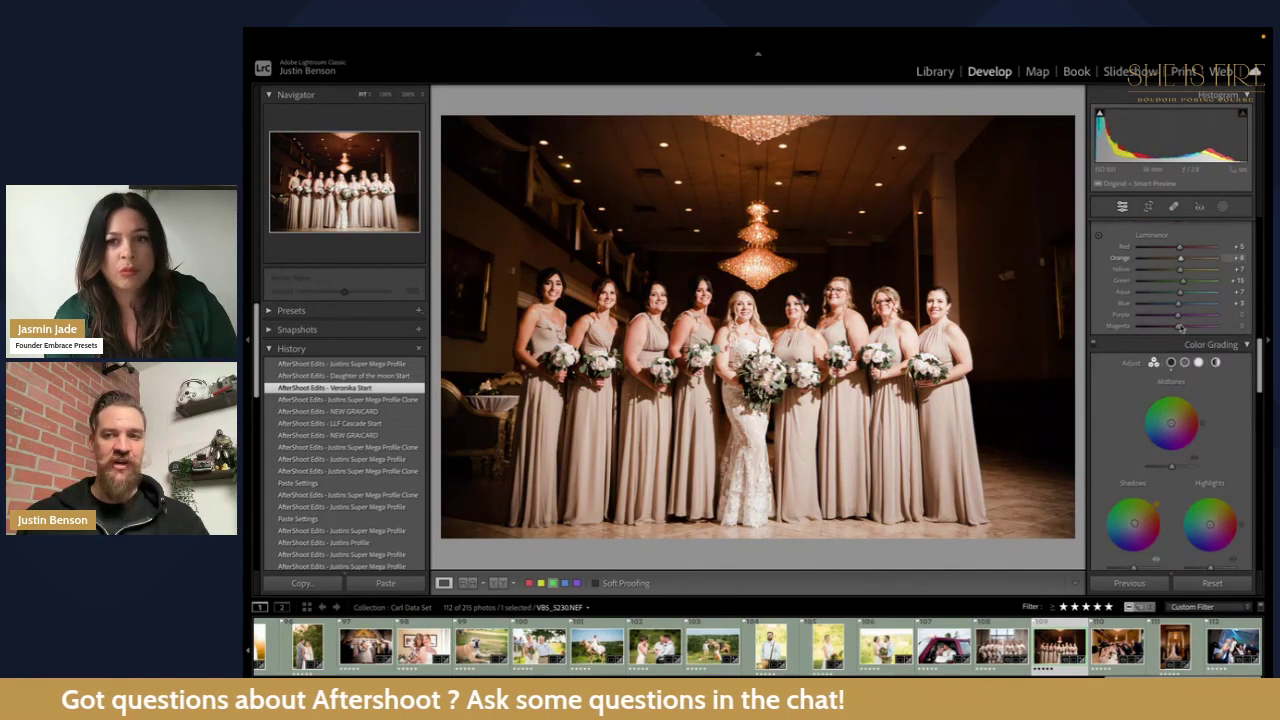
scroll(1180, 345, "down", 3)
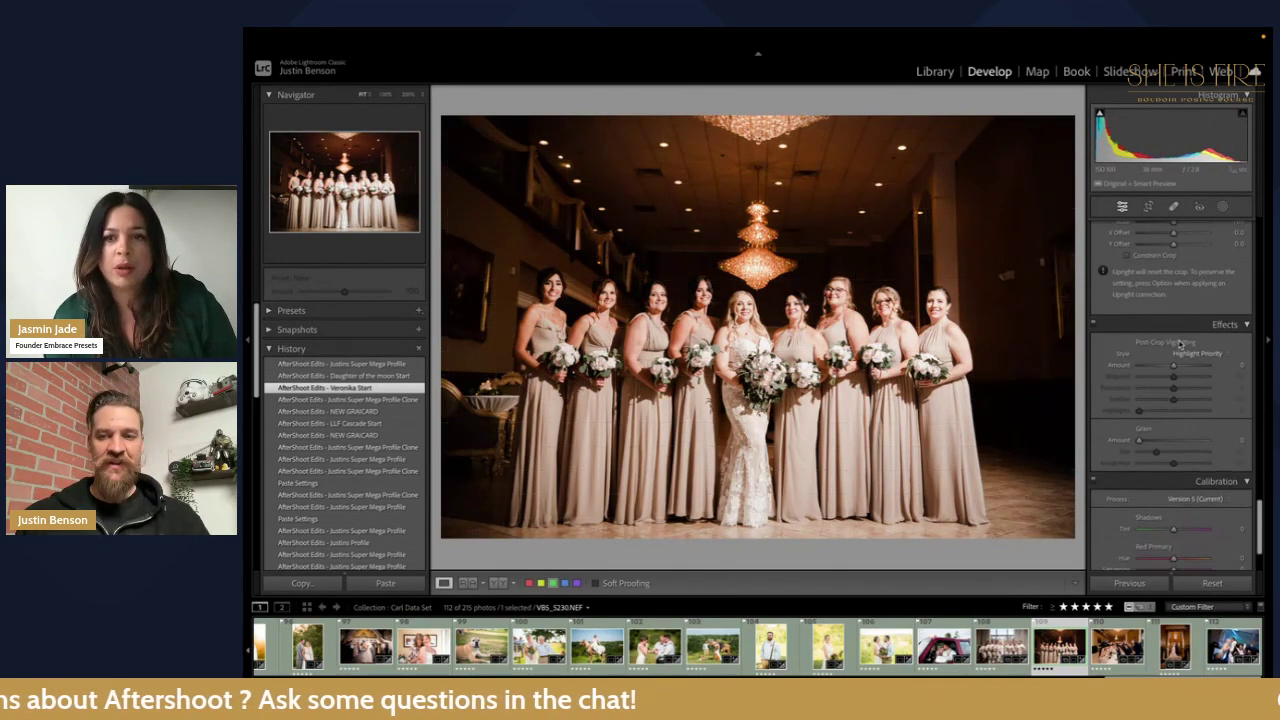
scroll(1180, 345, "up", 14)
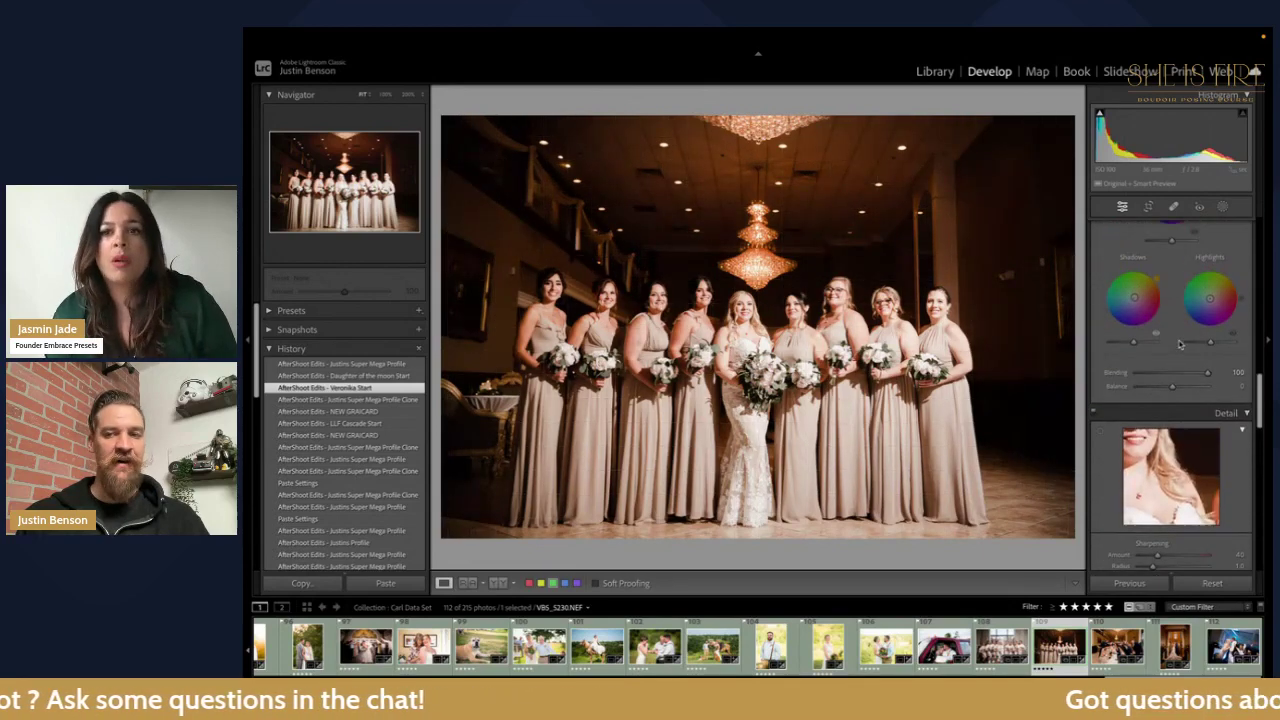
scroll(1183, 254, "up", 5)
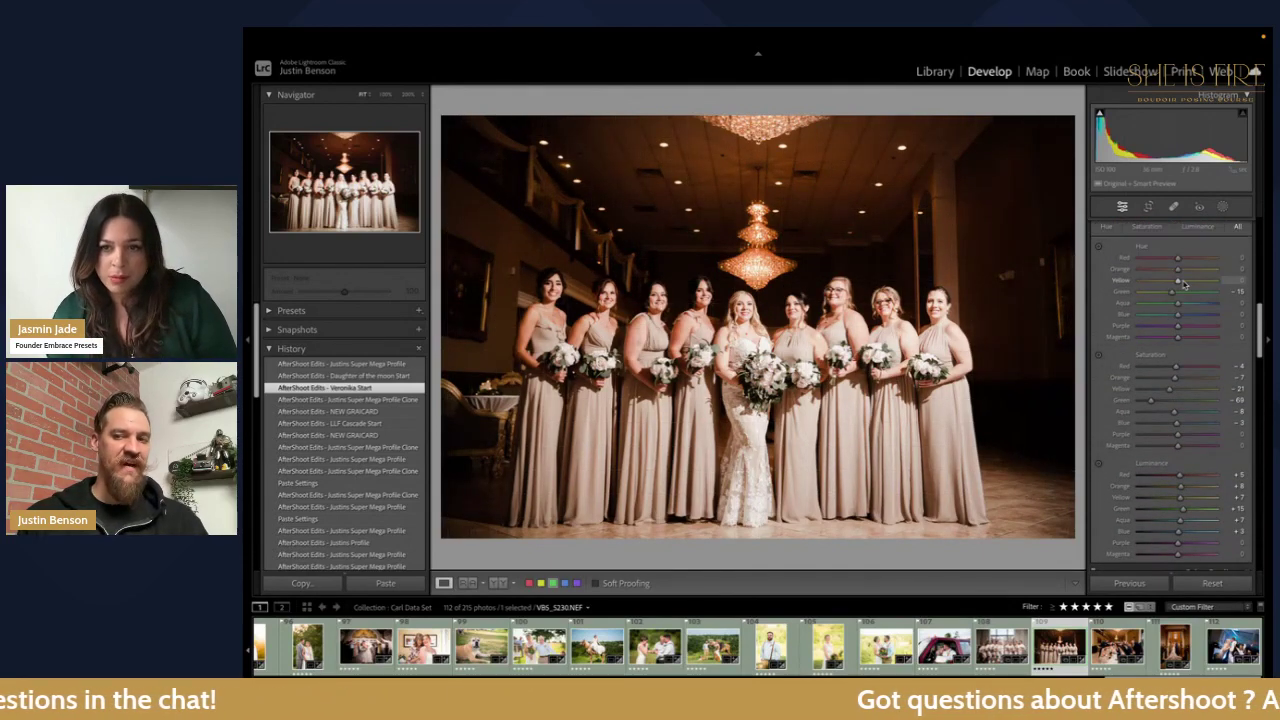
scroll(1183, 281, "up", 3)
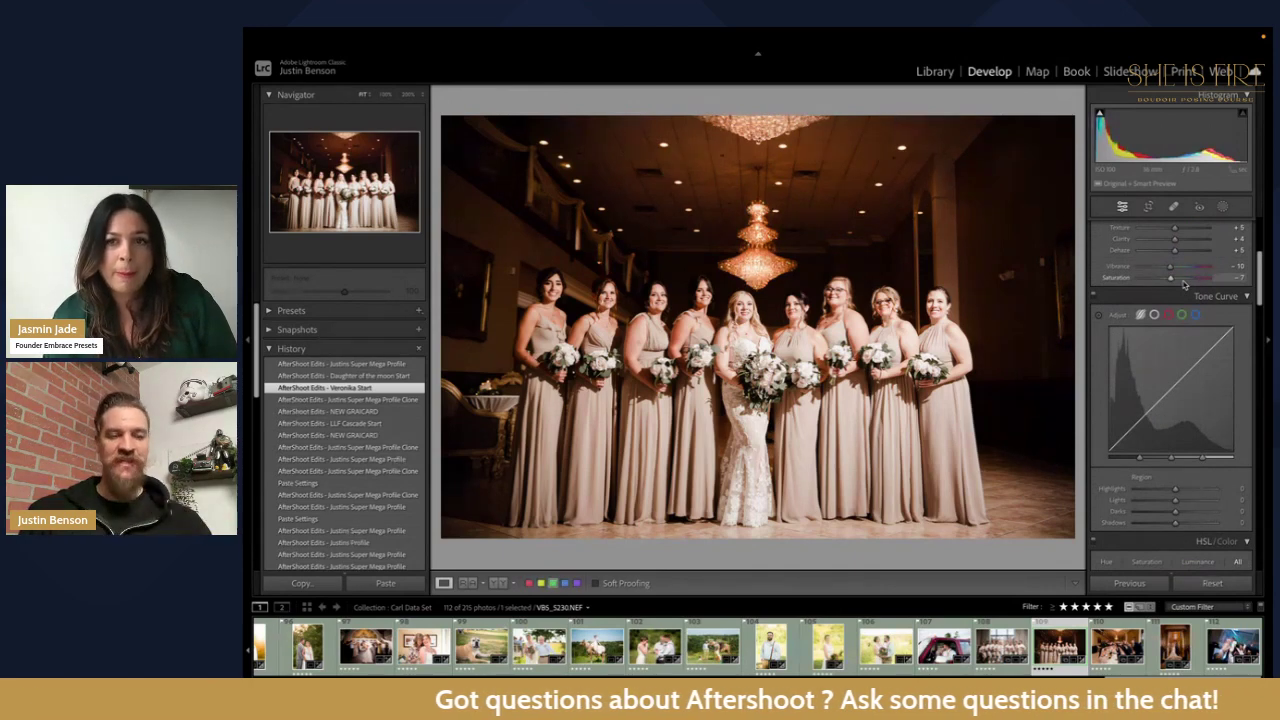
scroll(1184, 285, "up", 3)
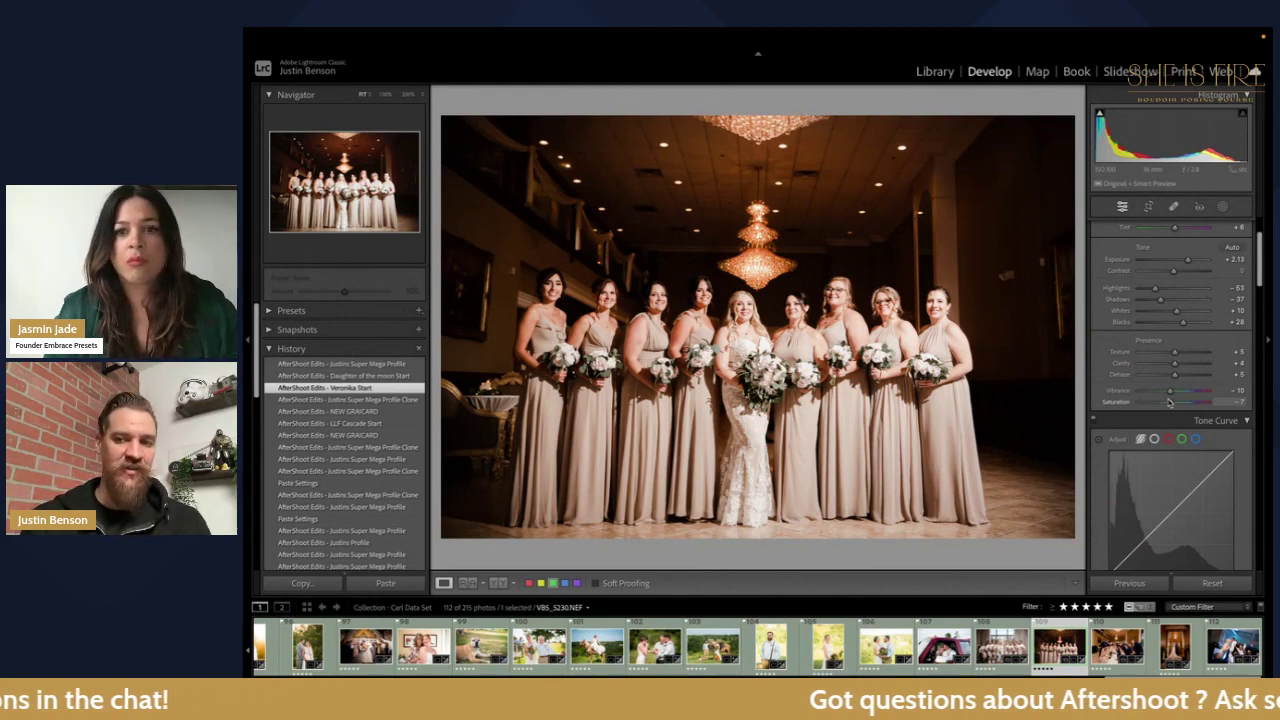
scroll(1170, 402, "up", 3)
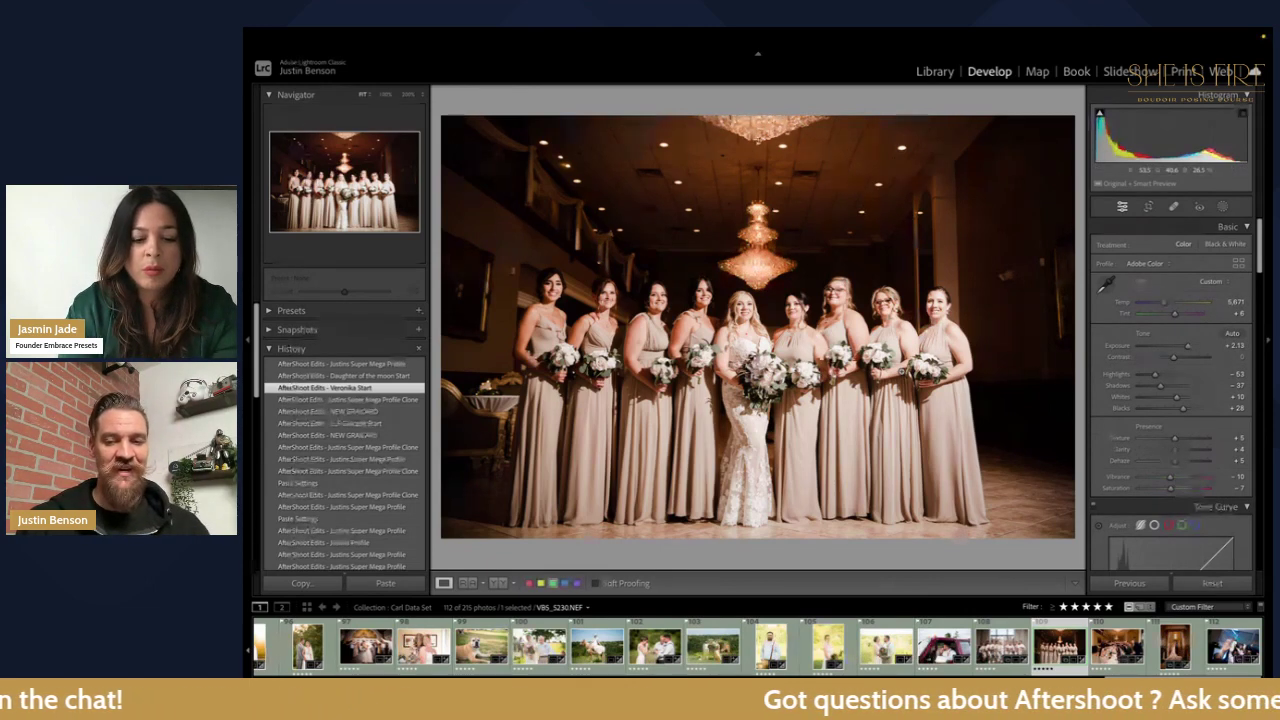
key("ctrl+z")
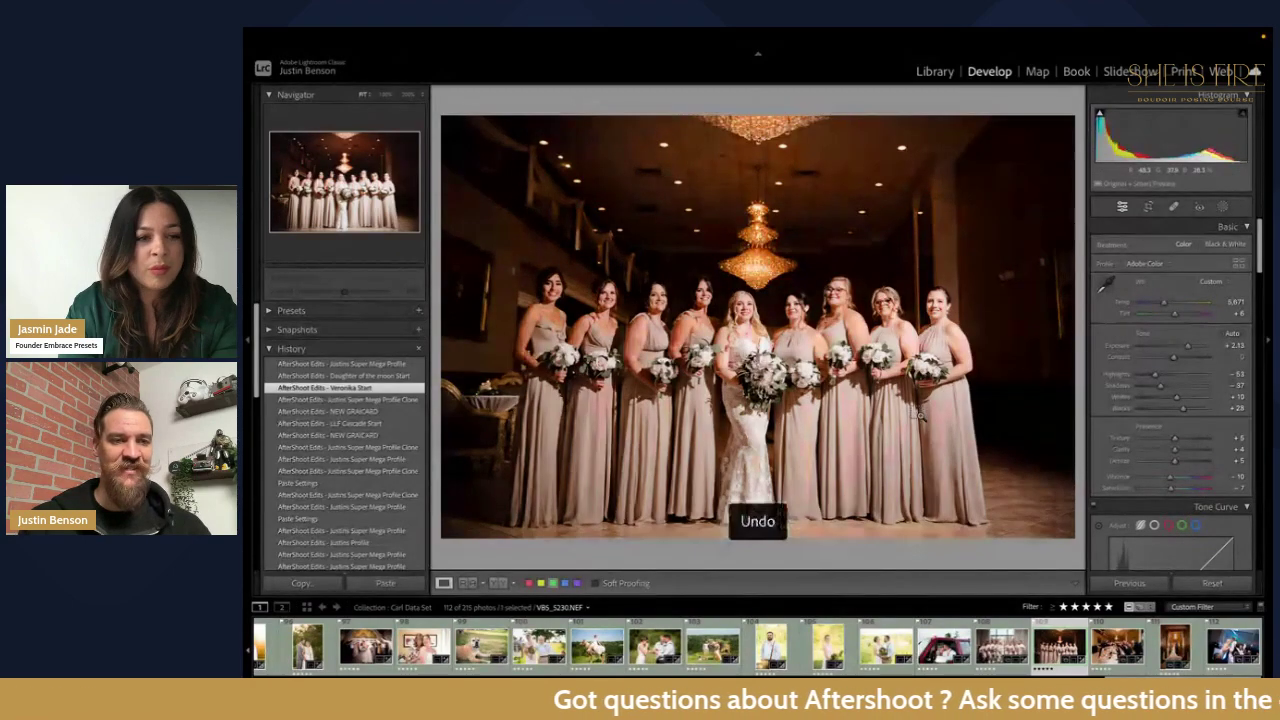
Step: On the wedding party group photo in the ballroom, try Veronika Start with slightly lowered exposure and undo back to Justins Super Mega Profile
key("Right")
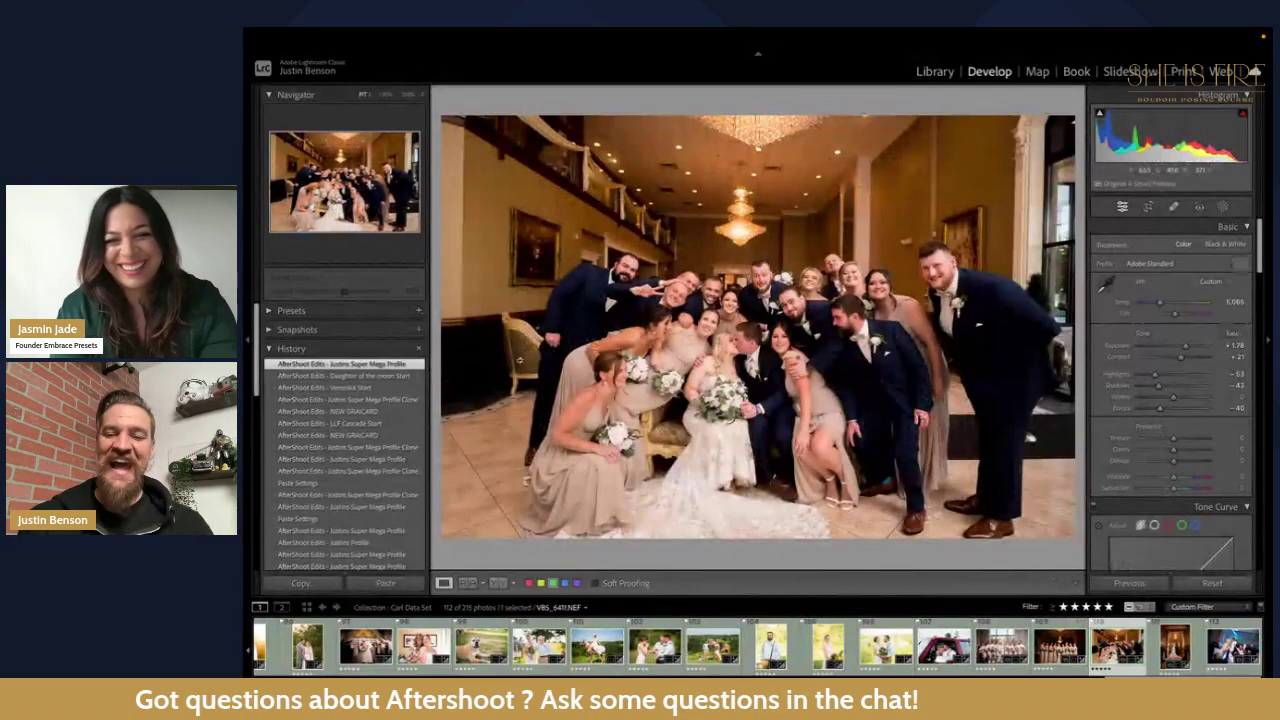
key("Left")
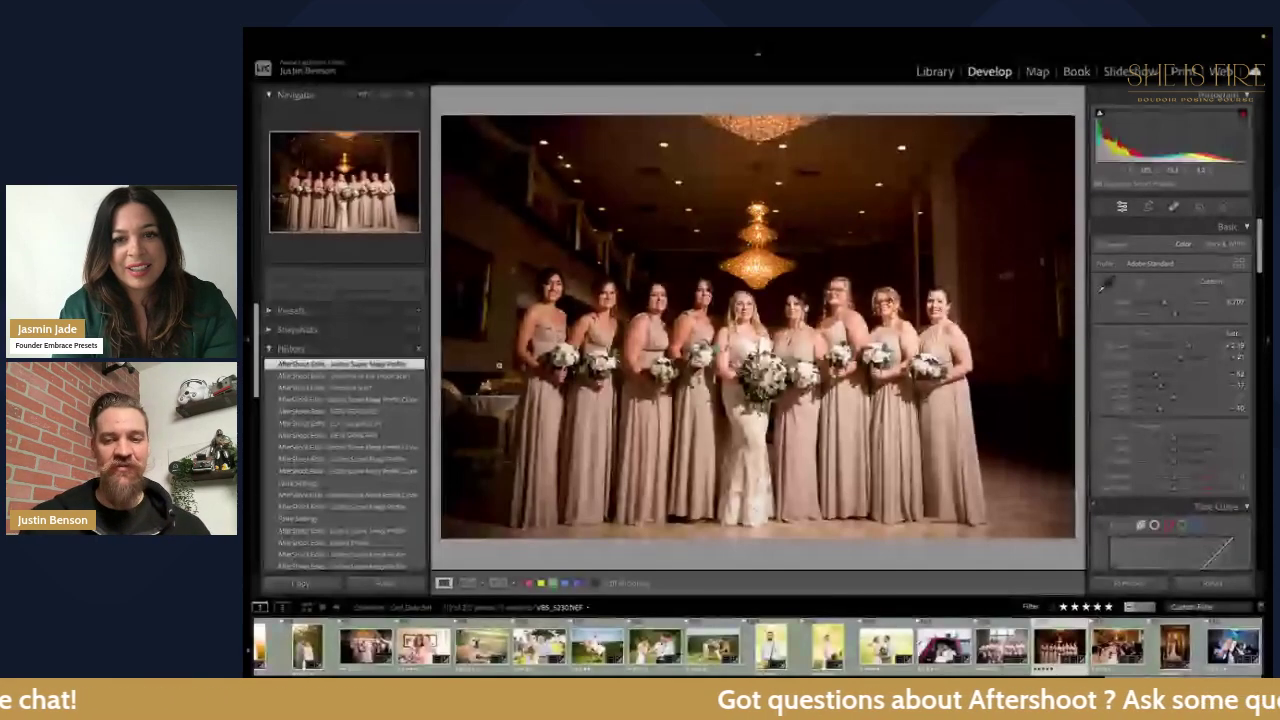
left_click(1118, 645)
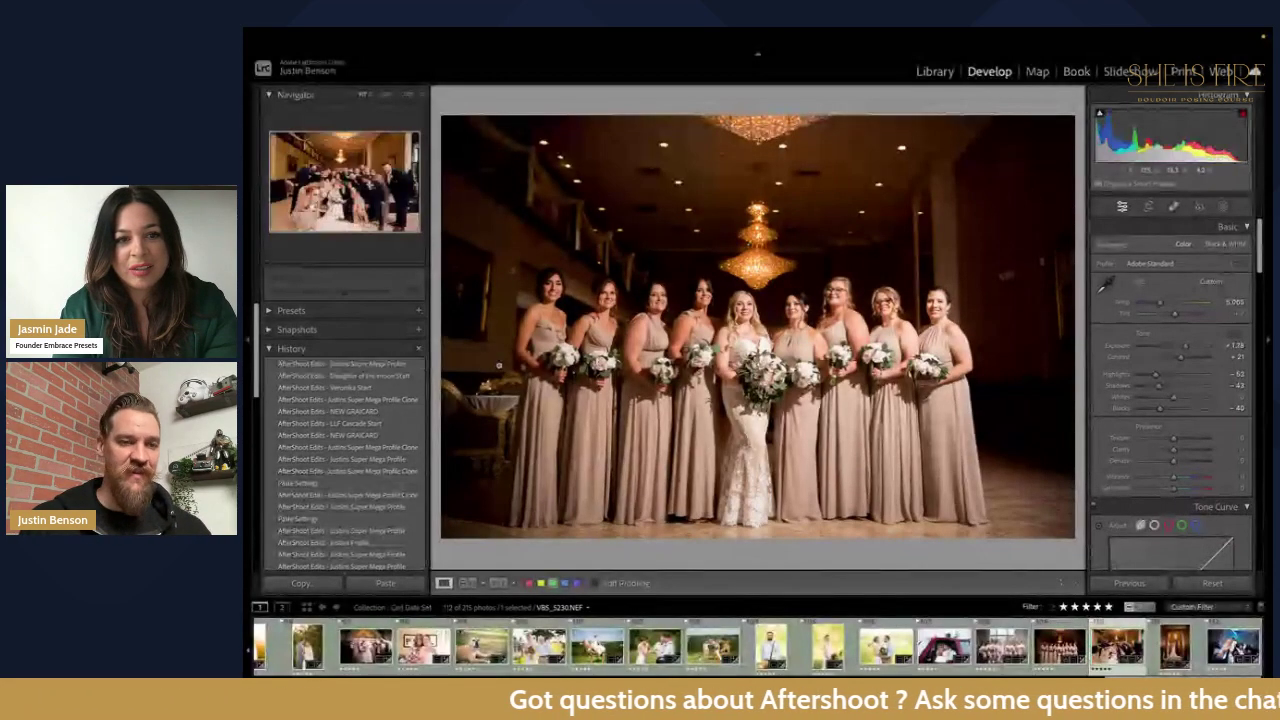
left_click(391, 388)
key("minus")
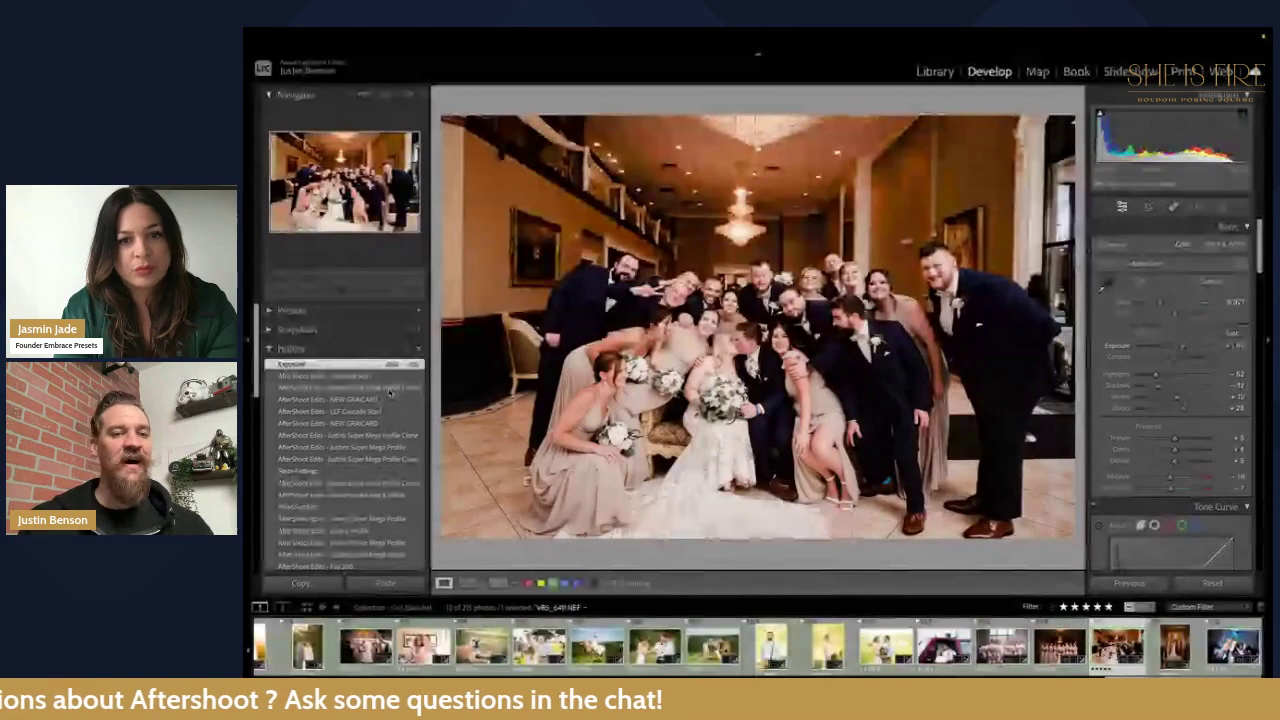
key("ctrl+z")
key("ctrl+z")
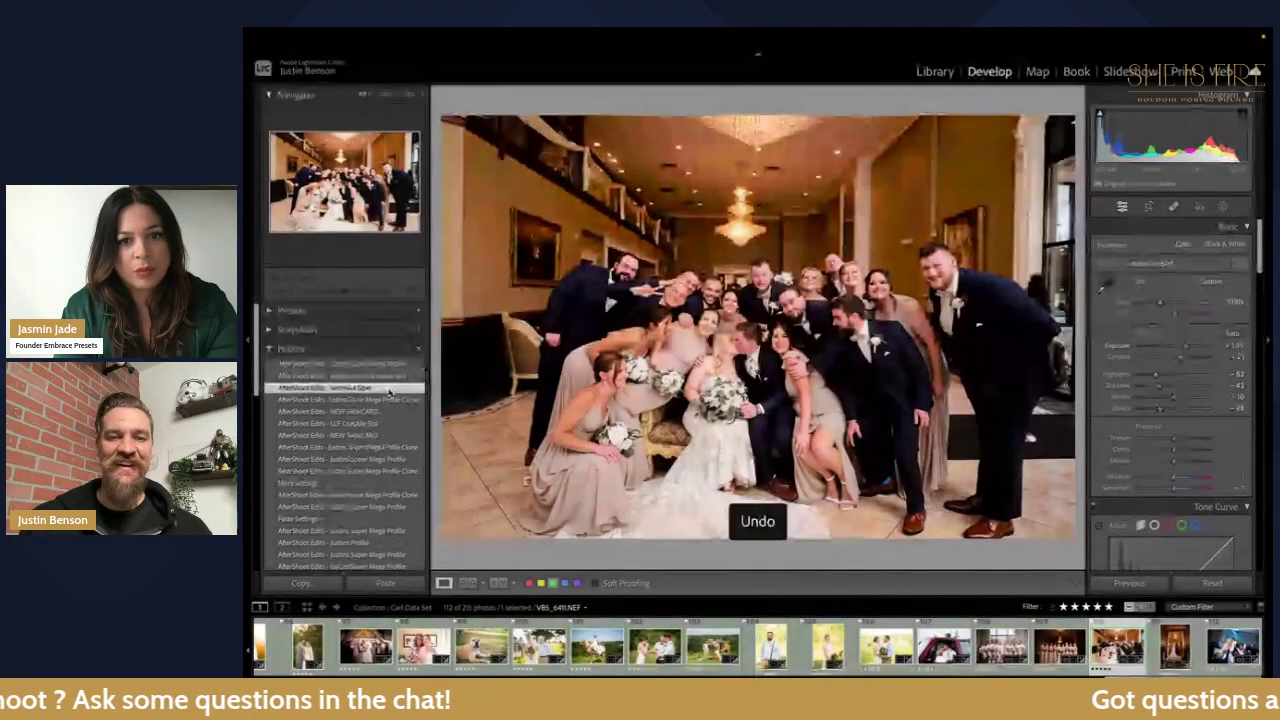
Step: On the portrait of the couple kissing between the columns, try Veronika Start with exposure lowered to +1.77 and undo the trial
key("Right")
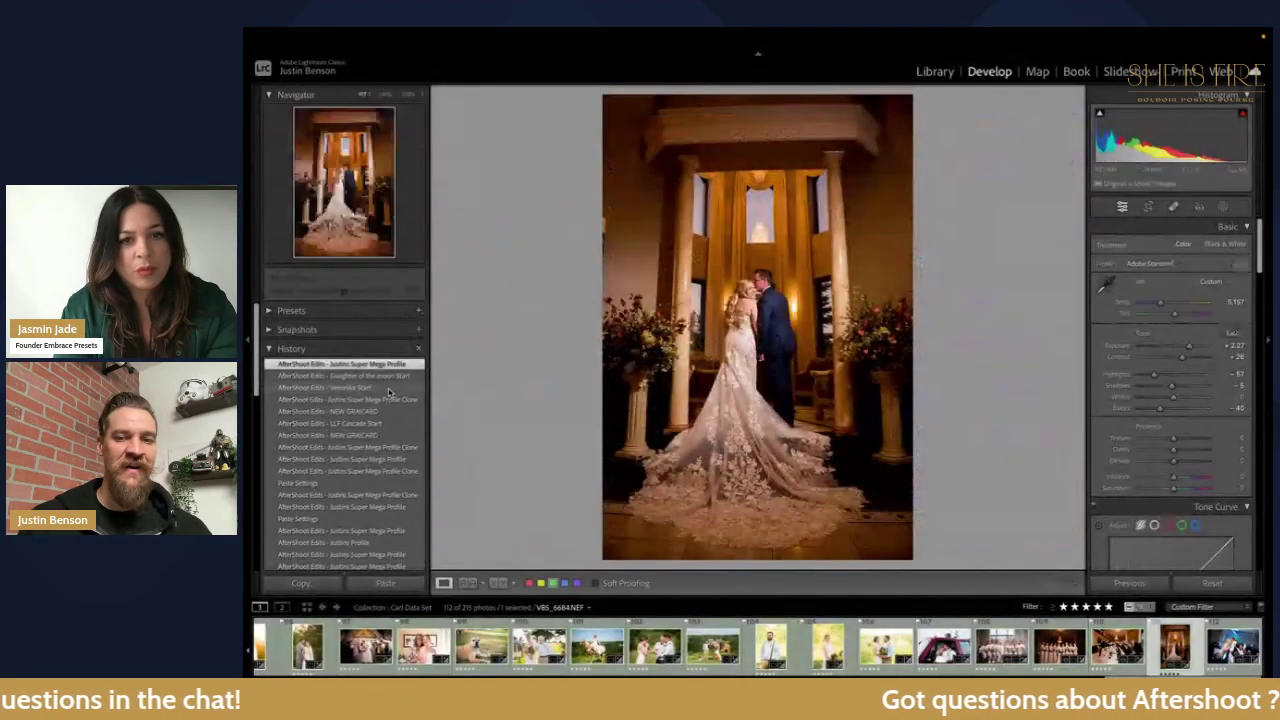
left_click(389, 388)
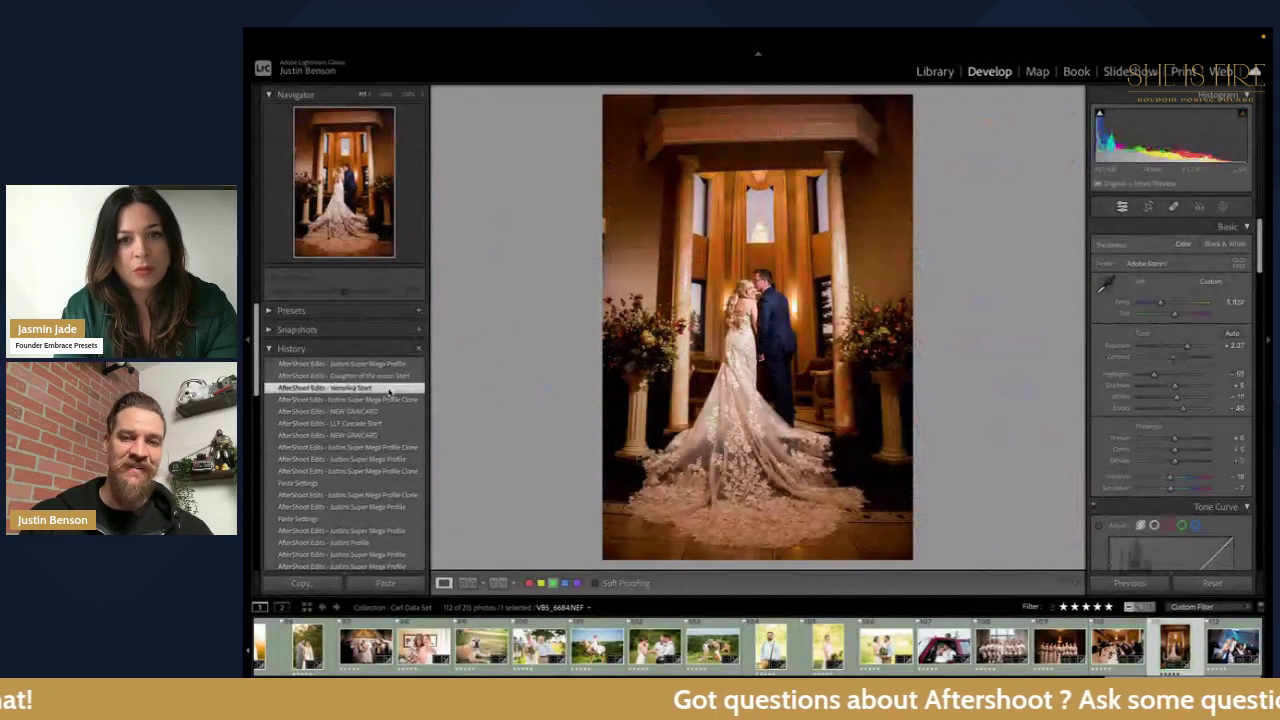
key("minus")
key("minus")
key("minus")
key("minus")
key("minus")
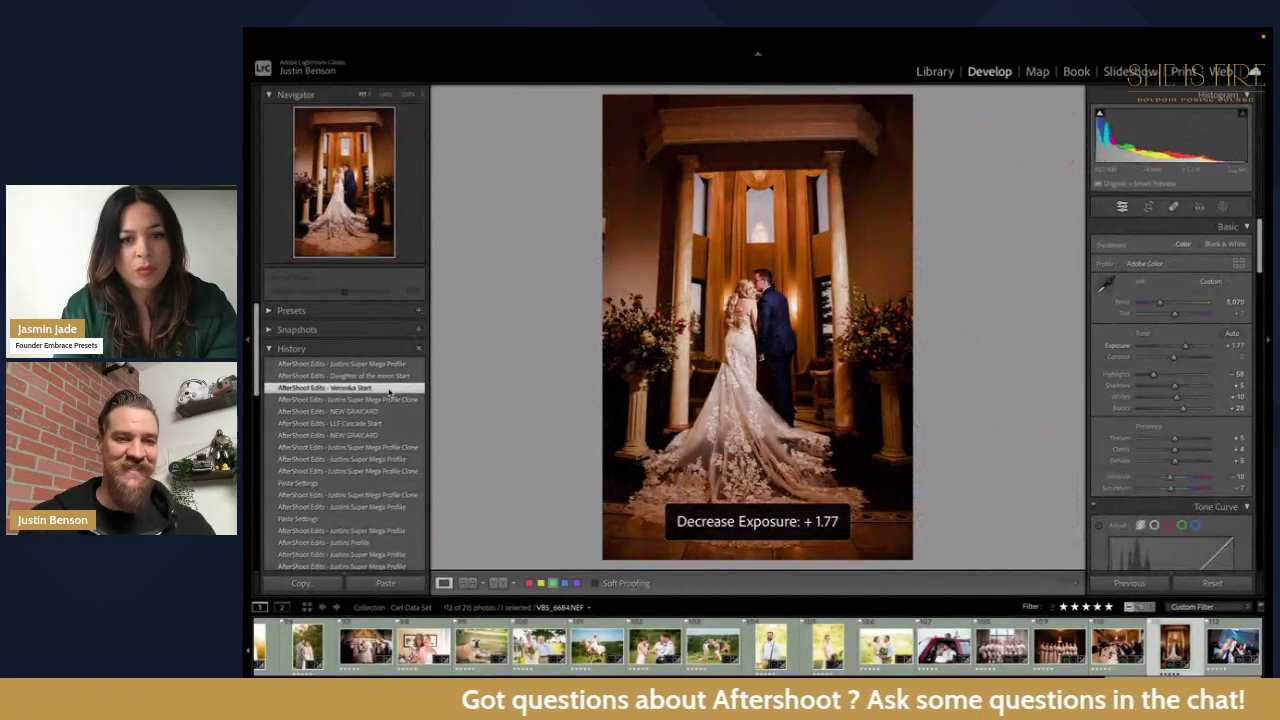
key("ctrl+z")
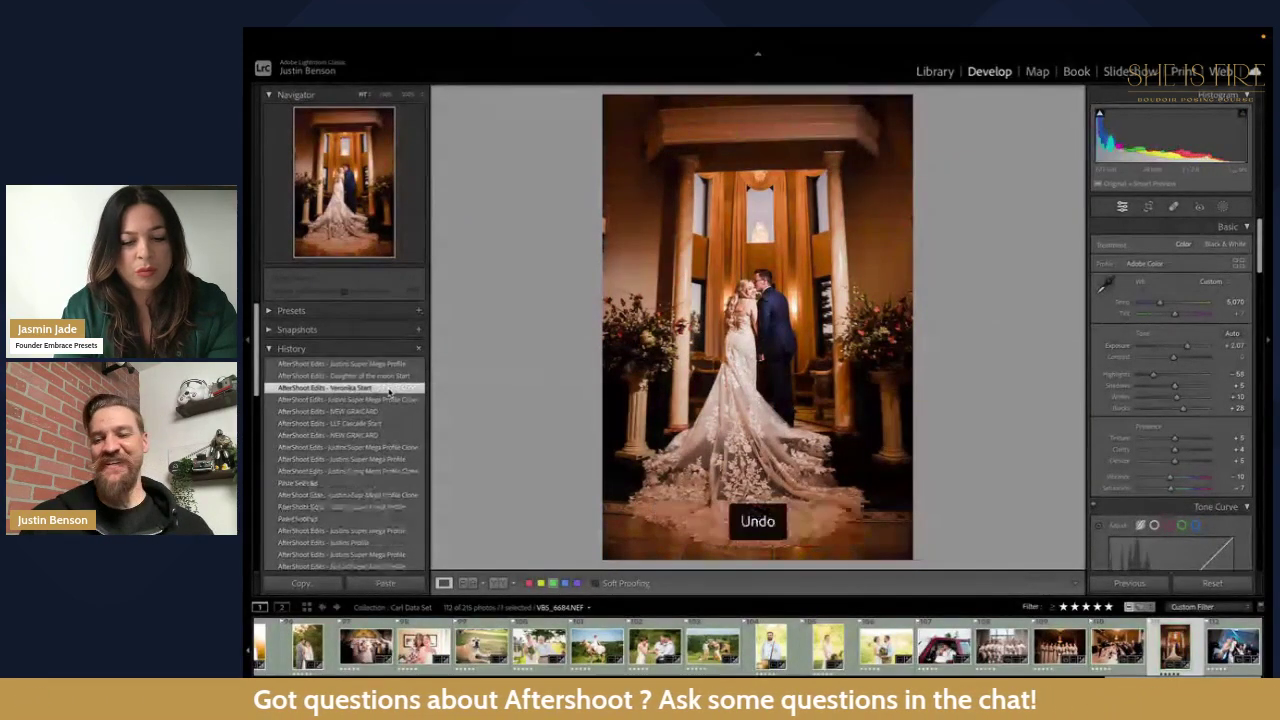
Step: On the crowd-surfing kiss photo, try Veronika Start with exposure lowered by 0.40 to +1.91, and undo back to Justins Super Mega Profile
key("Right")
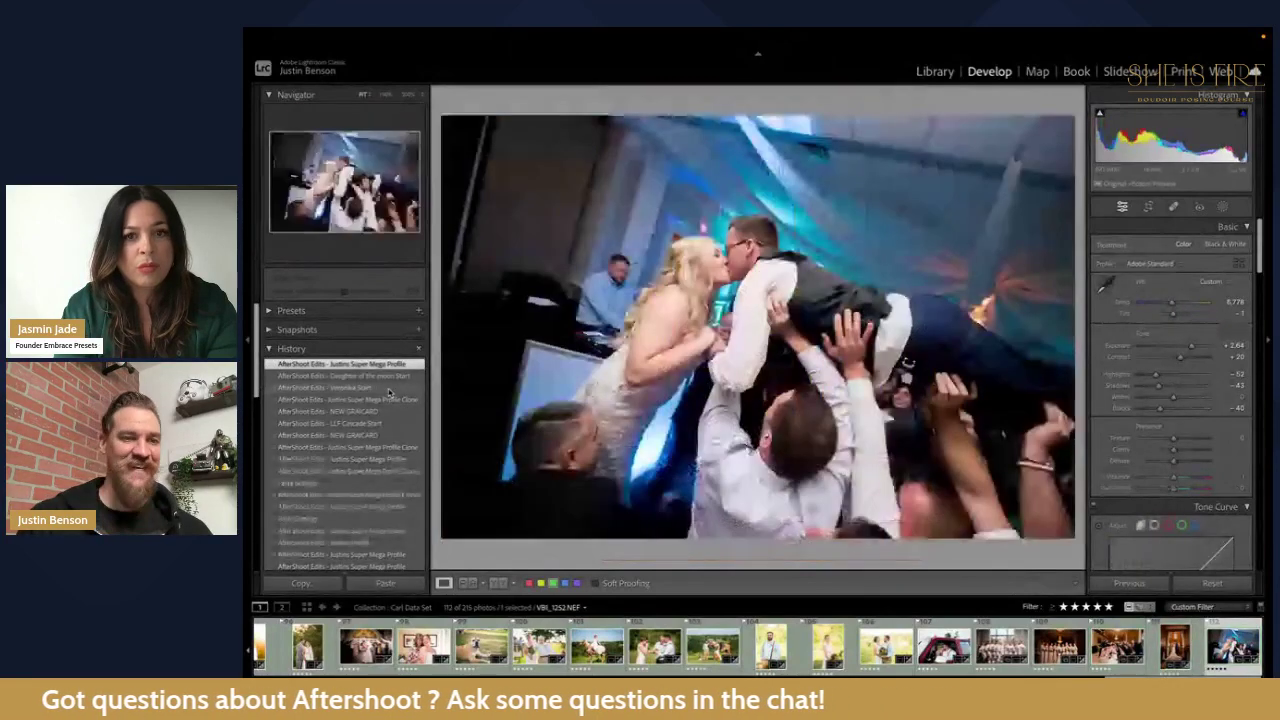
left_click(390, 389)
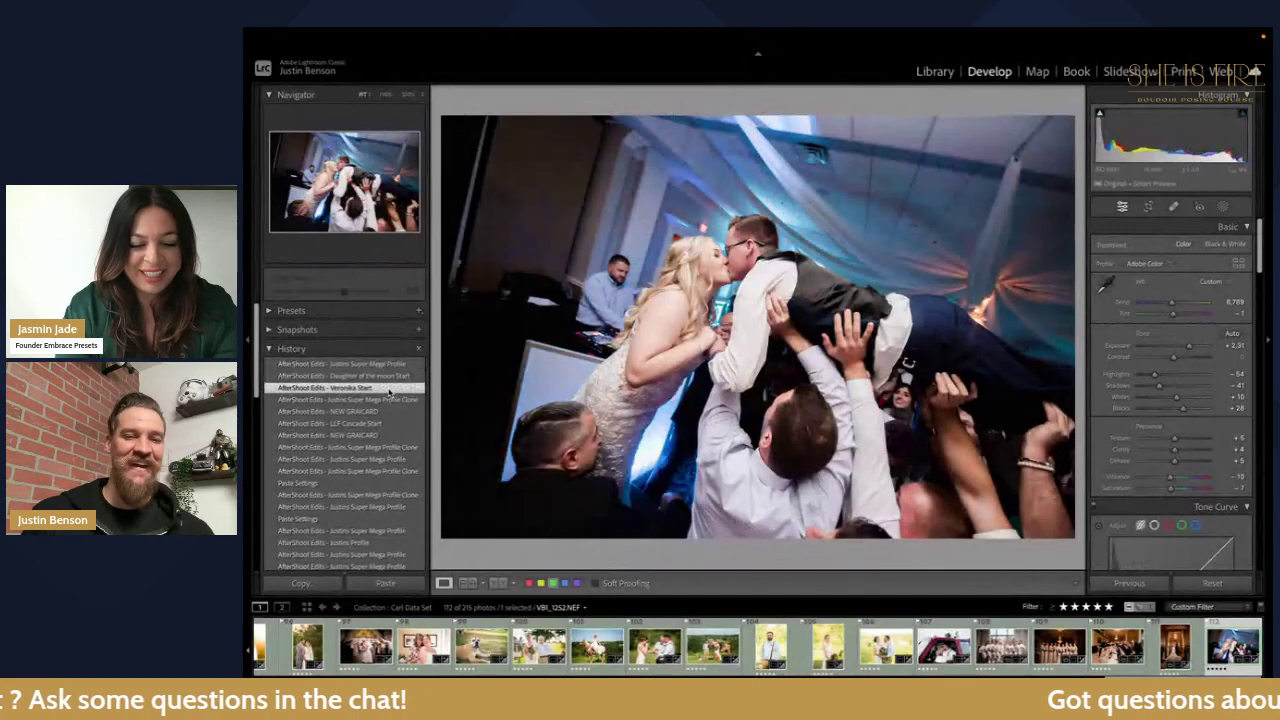
key("minus")
key("minus")
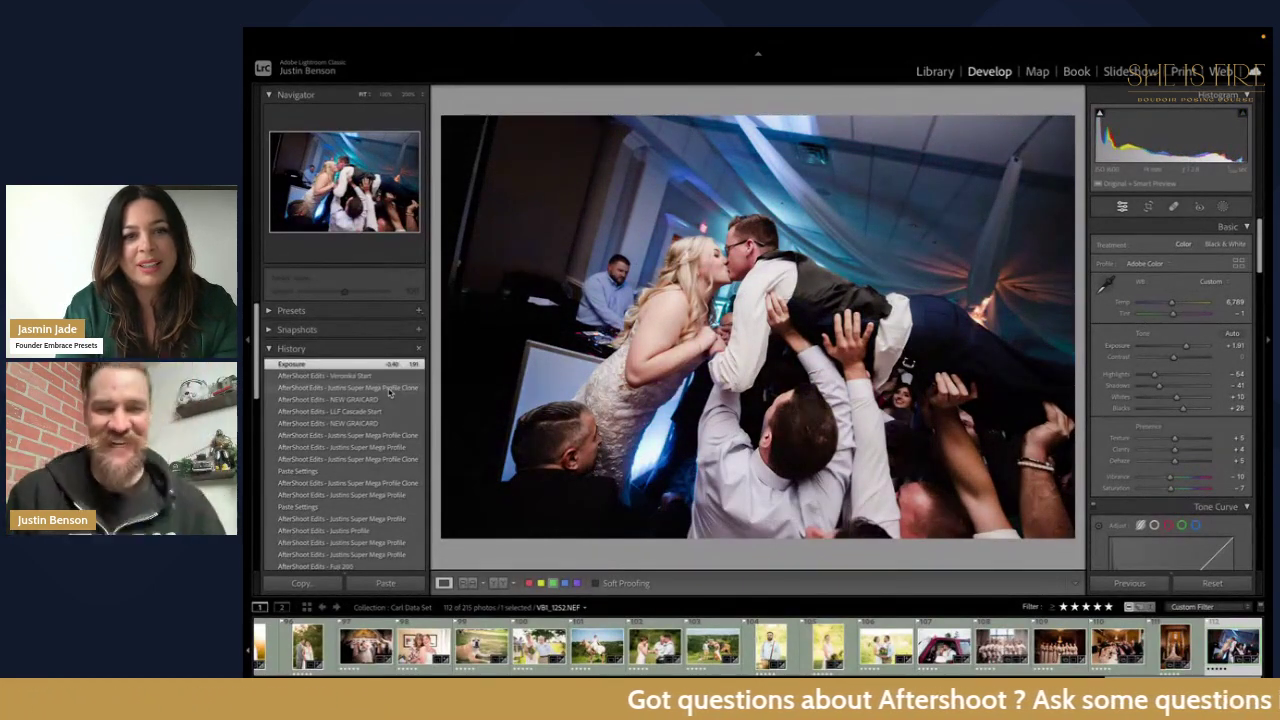
key("ctrl+z")
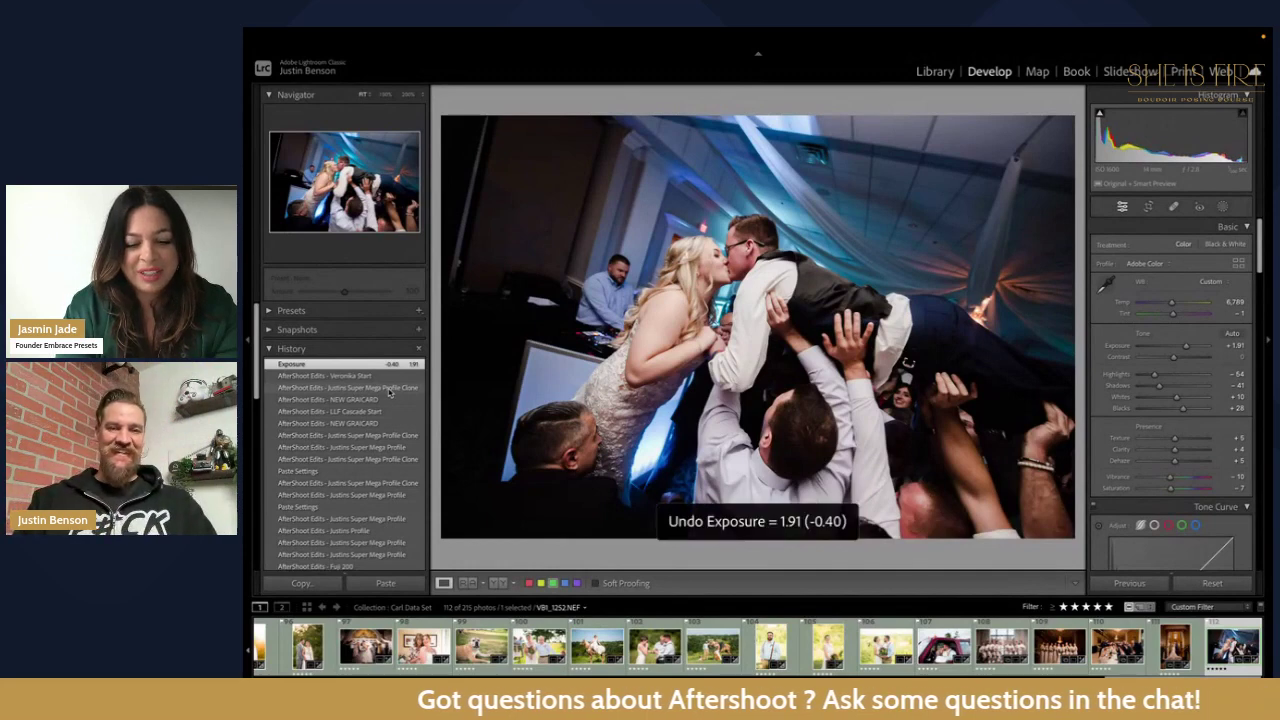
key("ctrl+z")
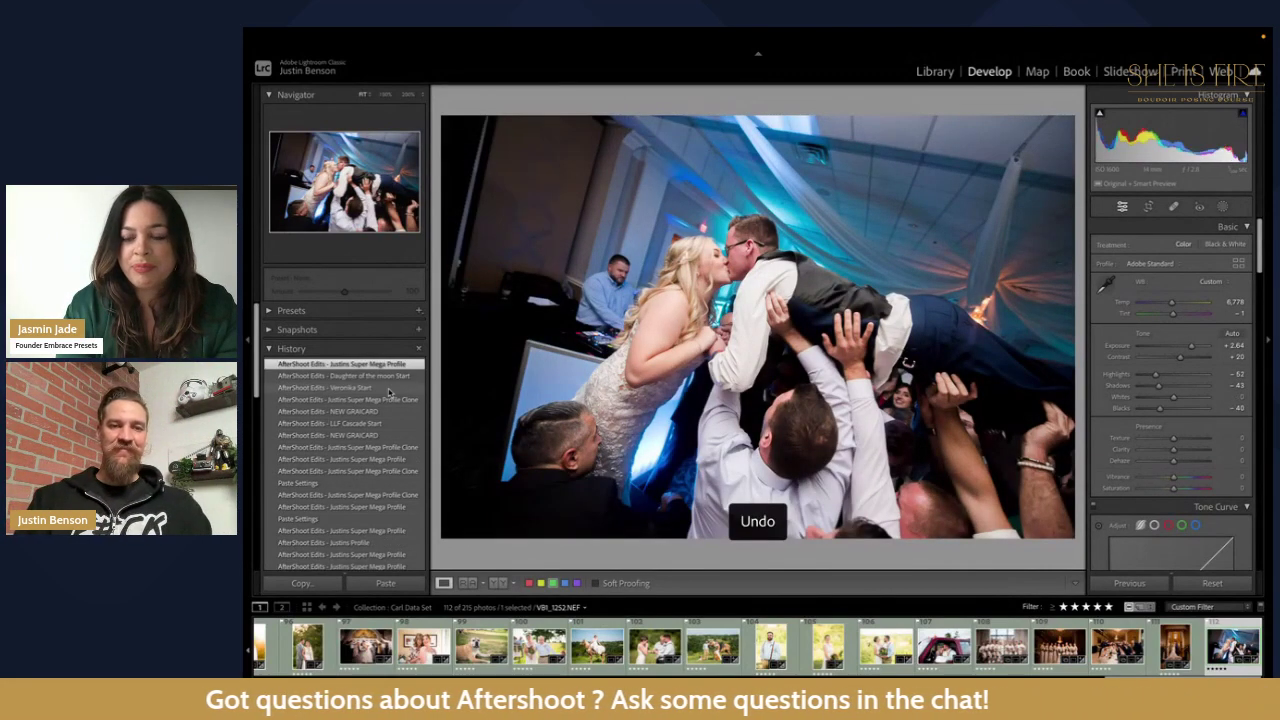